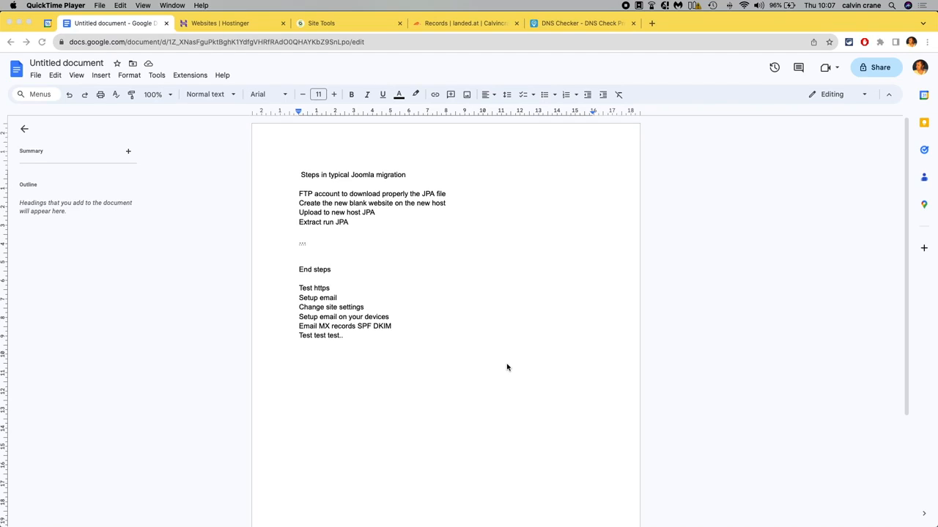
Open the Joomla administrator in a new tab and go to the Akeeba Backup control panel under Components.
scroll(506, 367, "down", 3)
scroll(506, 367, "up", 3)
left_click(654, 27)
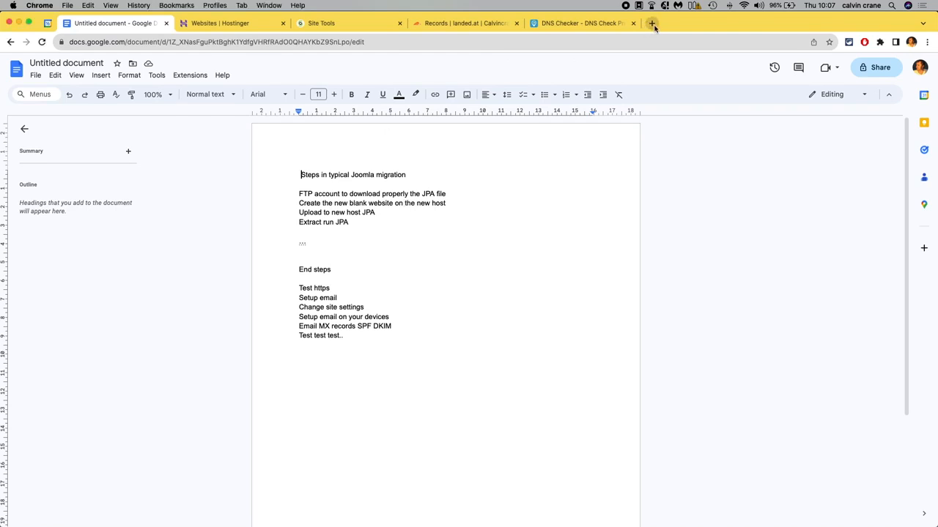
left_click(652, 24)
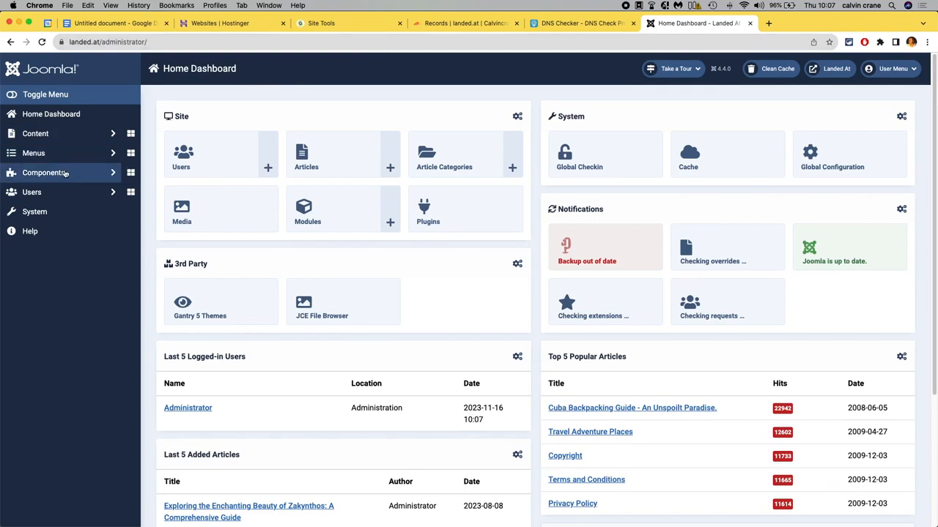
left_click(44, 173)
left_click(67, 192)
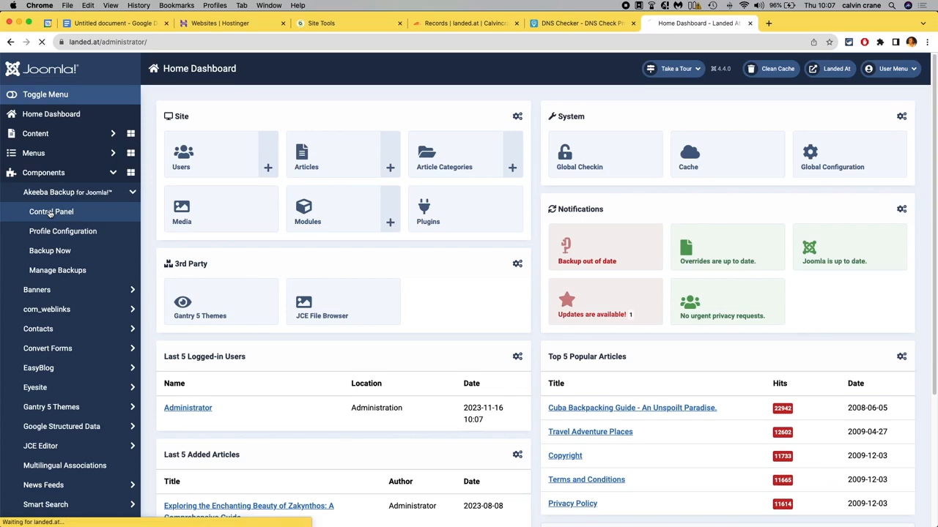
left_click(51, 211)
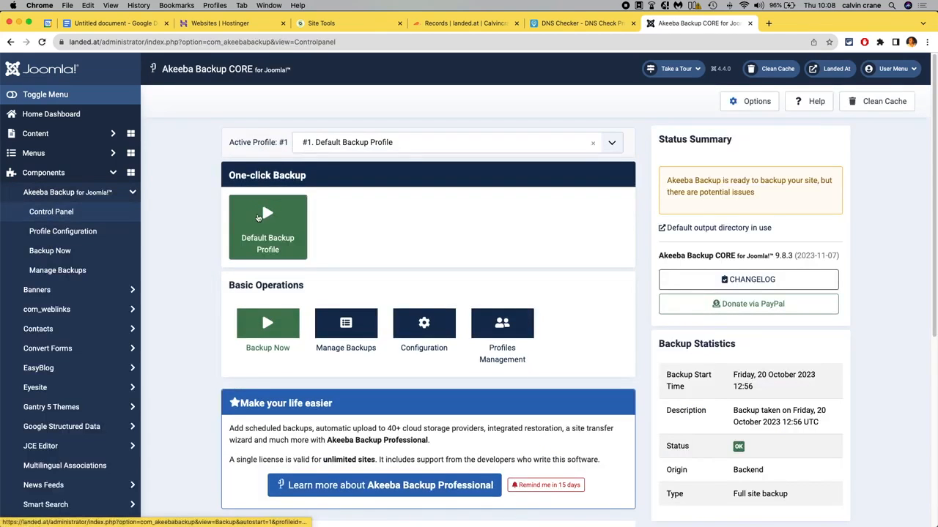
Open the Backup Now page for the Default Backup Profile and clean the cache.
left_click(276, 329)
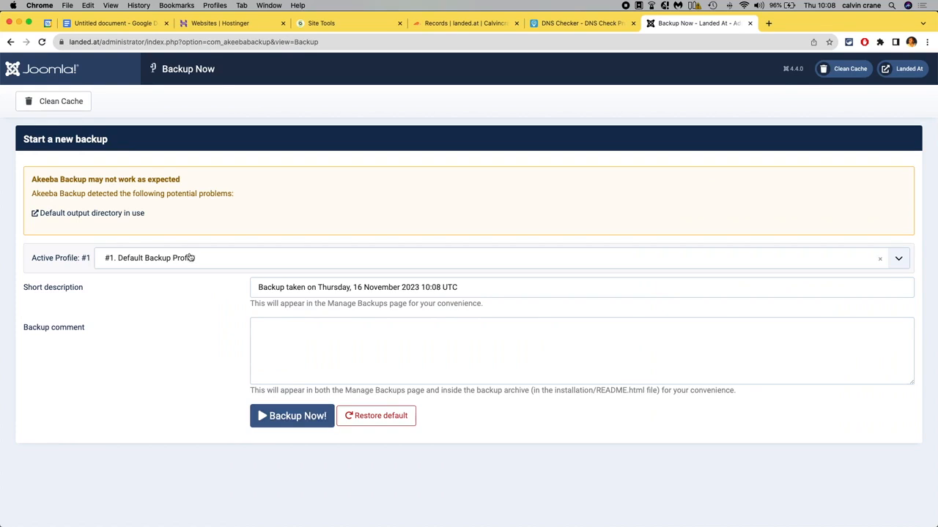
left_click(73, 108)
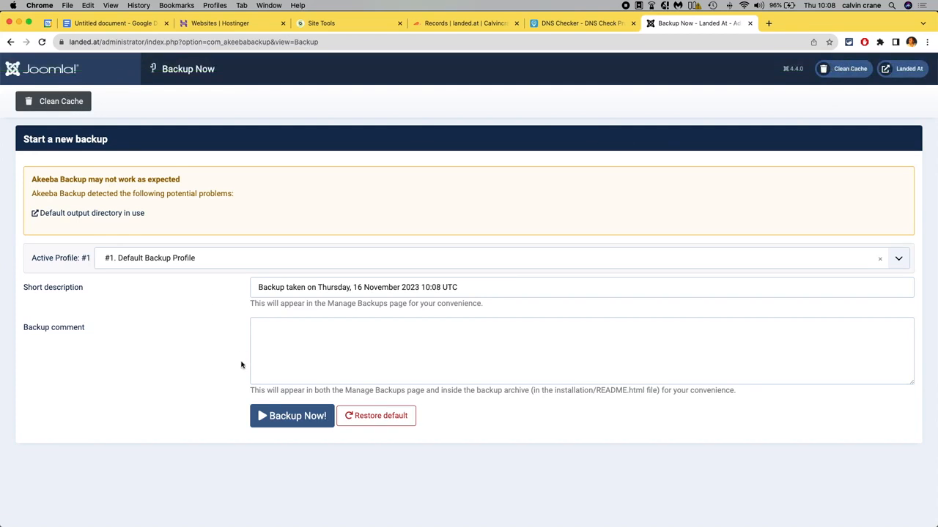
Return to the Home Dashboard and check the backup-out-of-date notification.
left_click(10, 42)
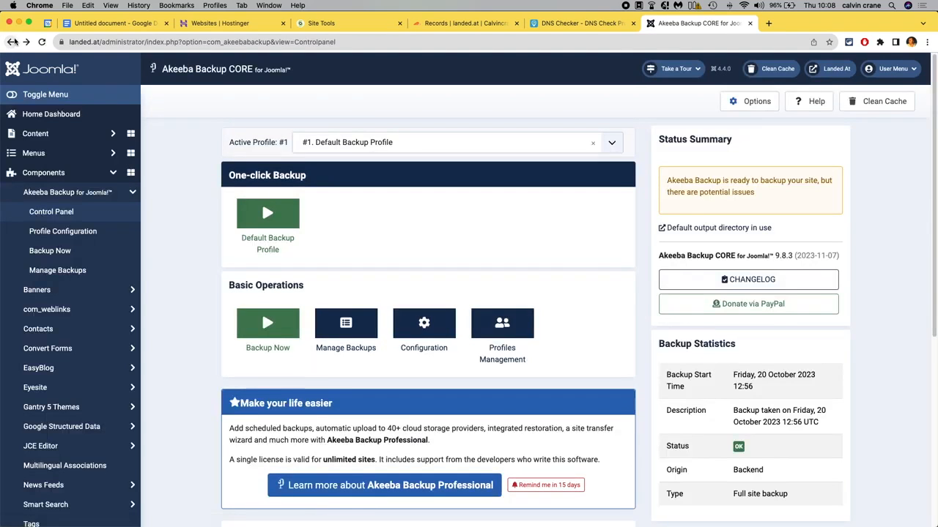
left_click(48, 114)
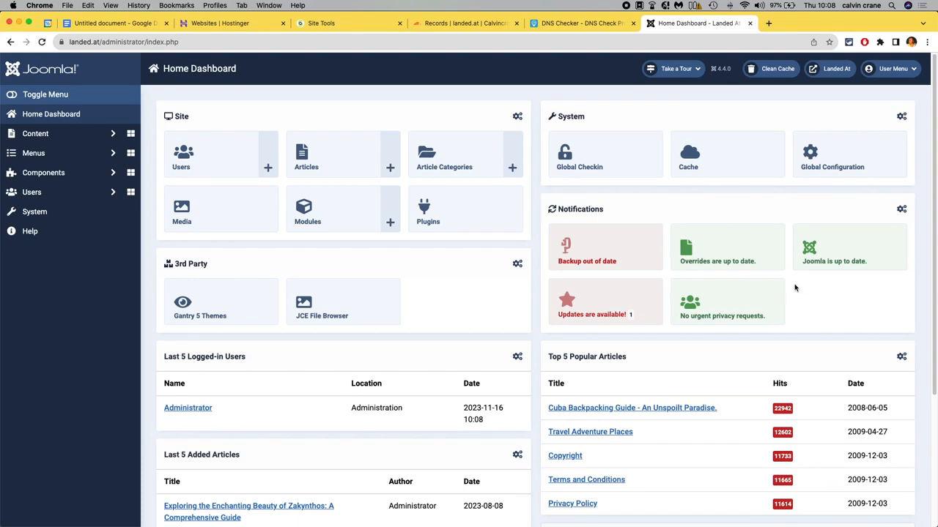
left_click(599, 255)
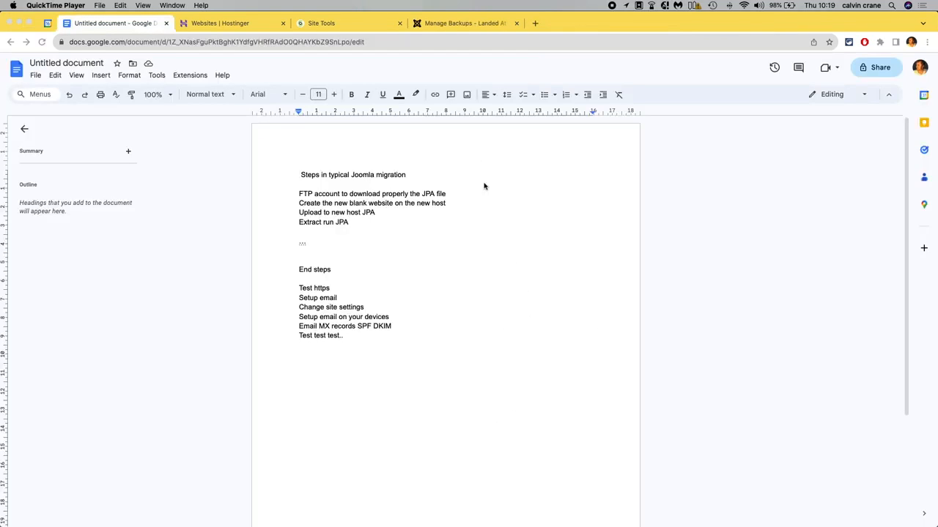
Switch to the Manage Backups tab and review the newest backup's date in the list.
left_click(461, 26)
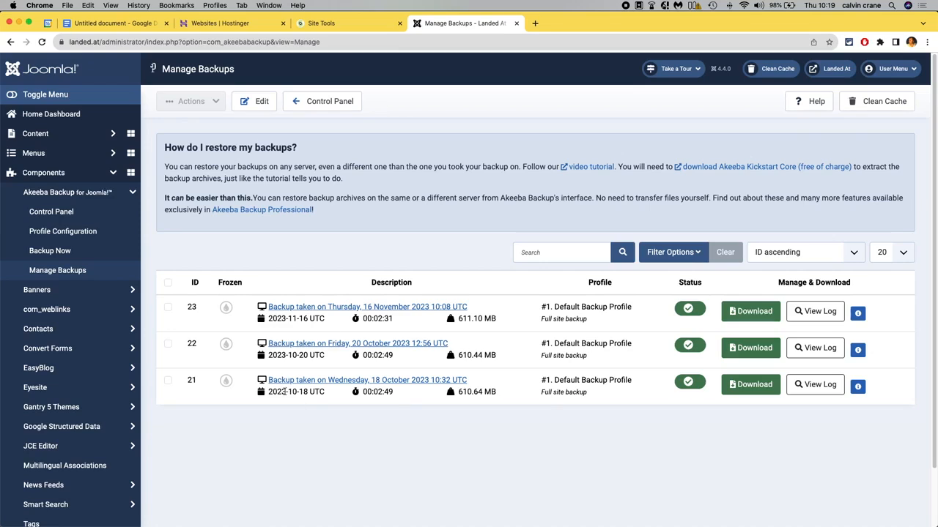
left_click_drag(309, 319, 269, 320)
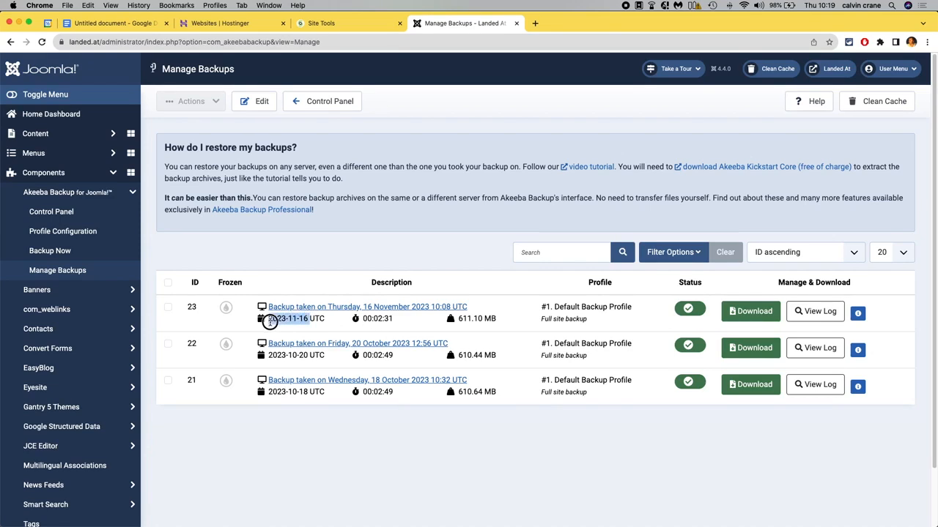
left_click(301, 274)
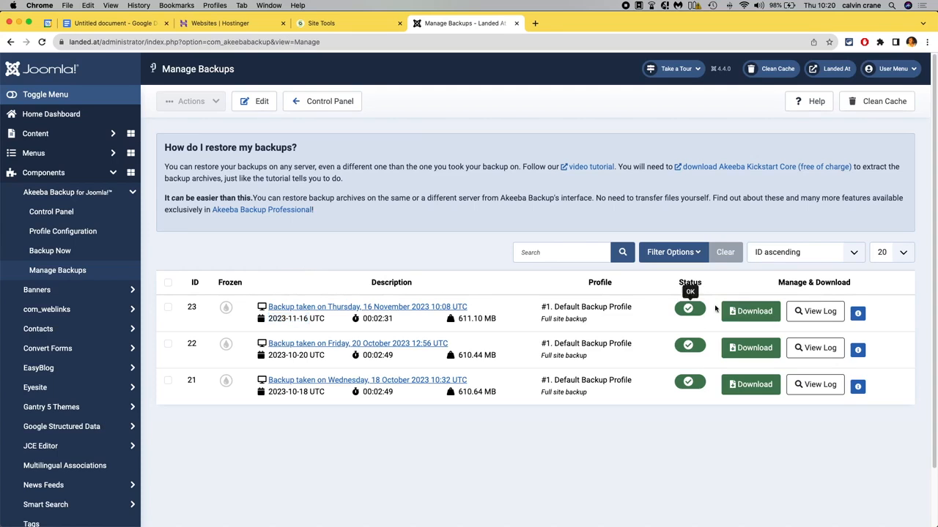
Open the download dialog for the newest backup, read its FTP recommendation, and close it.
left_click(756, 316)
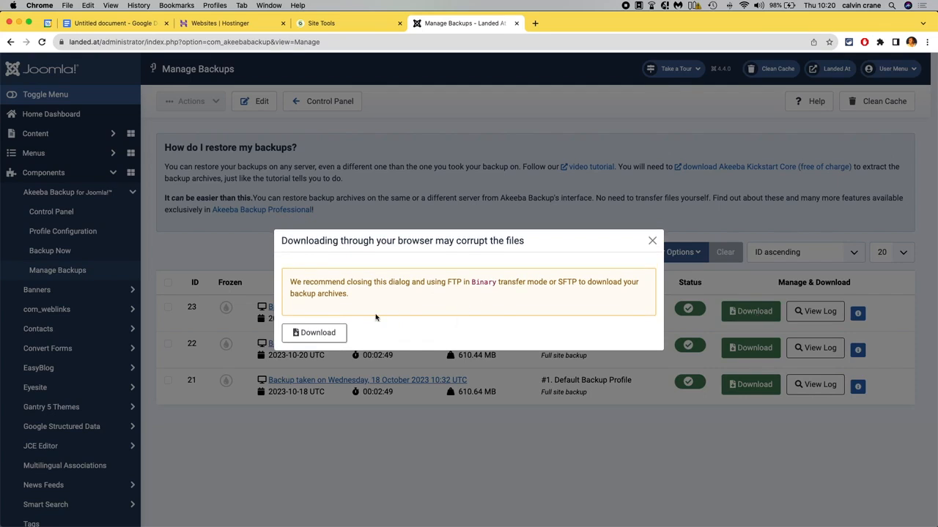
left_click_drag(290, 283, 351, 296)
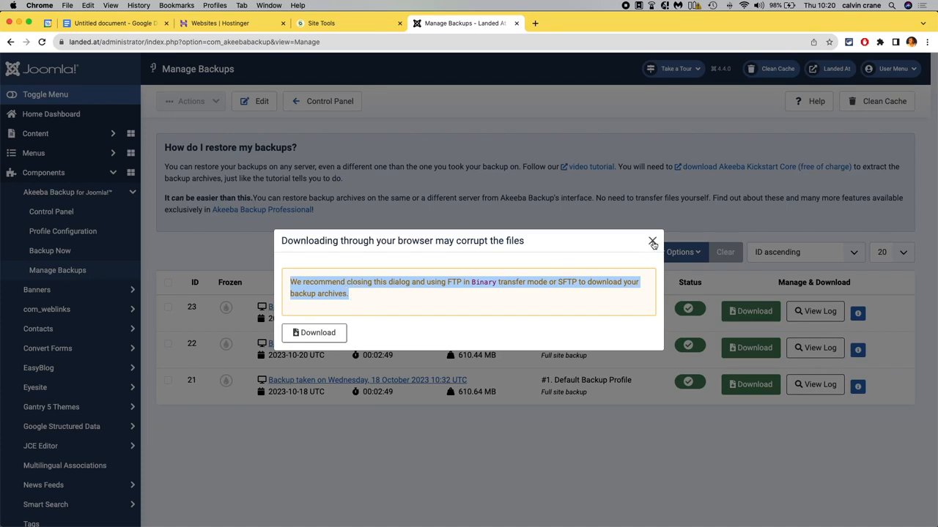
left_click(652, 242)
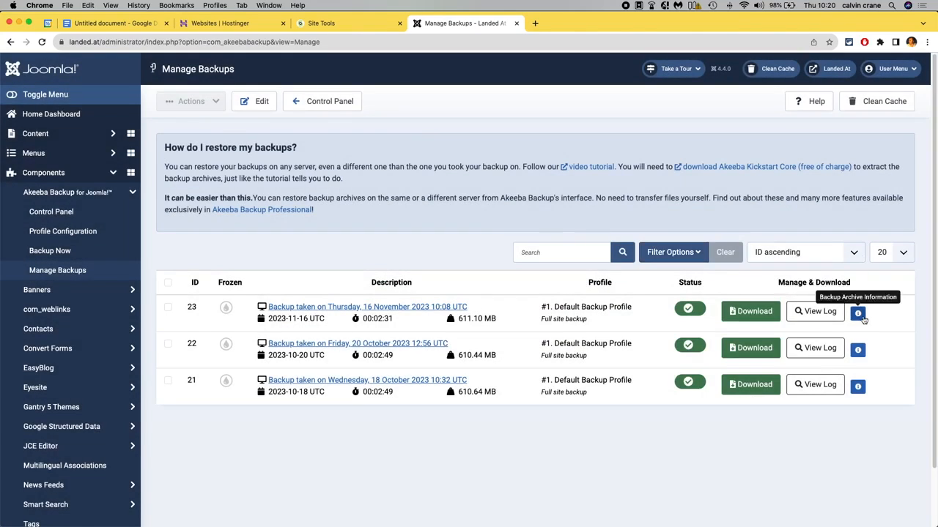
Open the Backup Archive Information for the newest backup and examine the JPA file name and location.
left_click(860, 315)
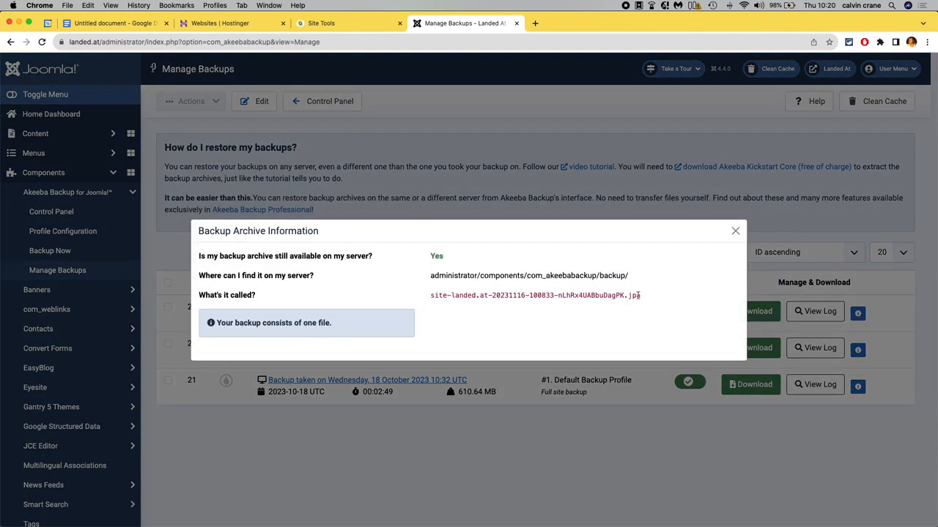
left_click_drag(643, 300, 537, 295)
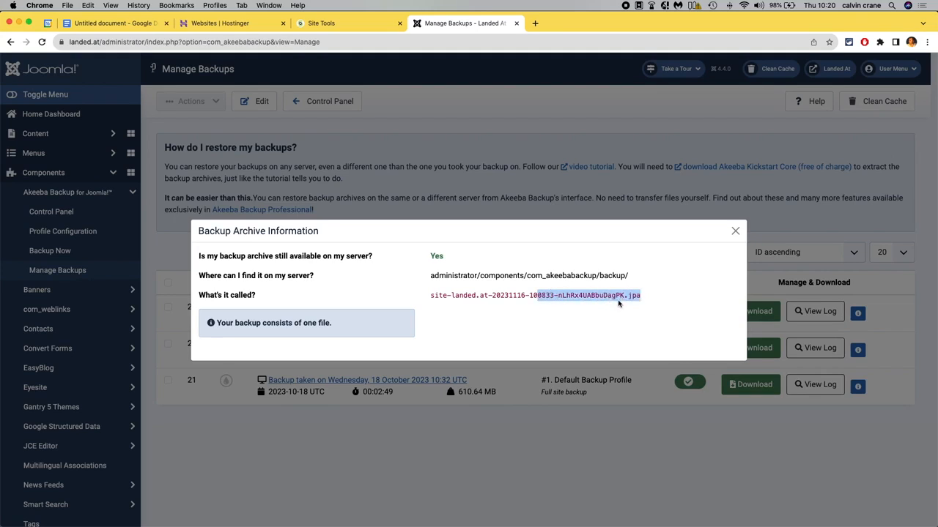
left_click_drag(603, 296, 625, 295)
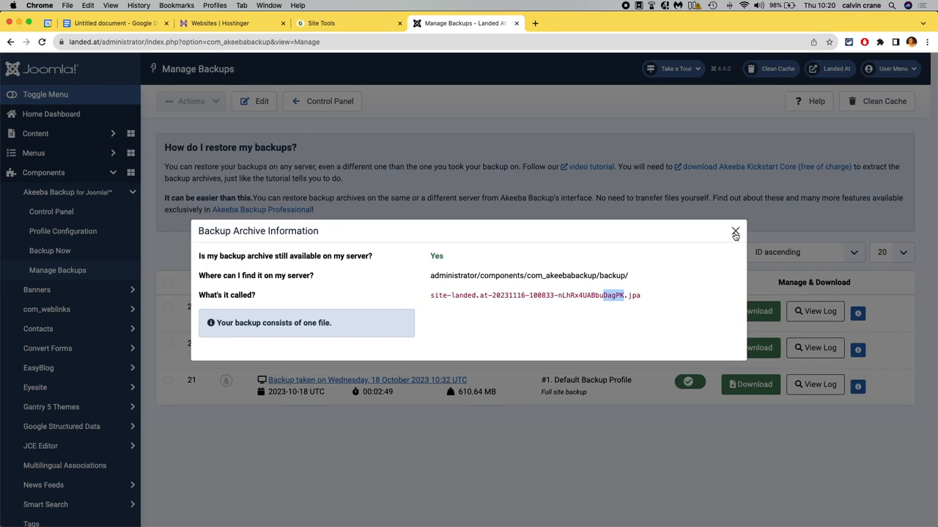
On the FTP Accounts page in Site Tools, enter a new account name, generate a password and copy it.
left_click(341, 25)
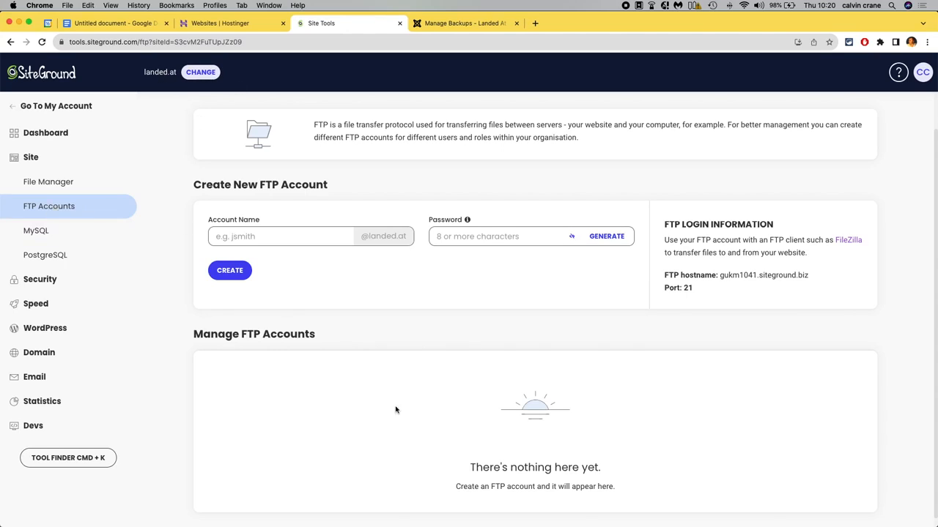
left_click(254, 237)
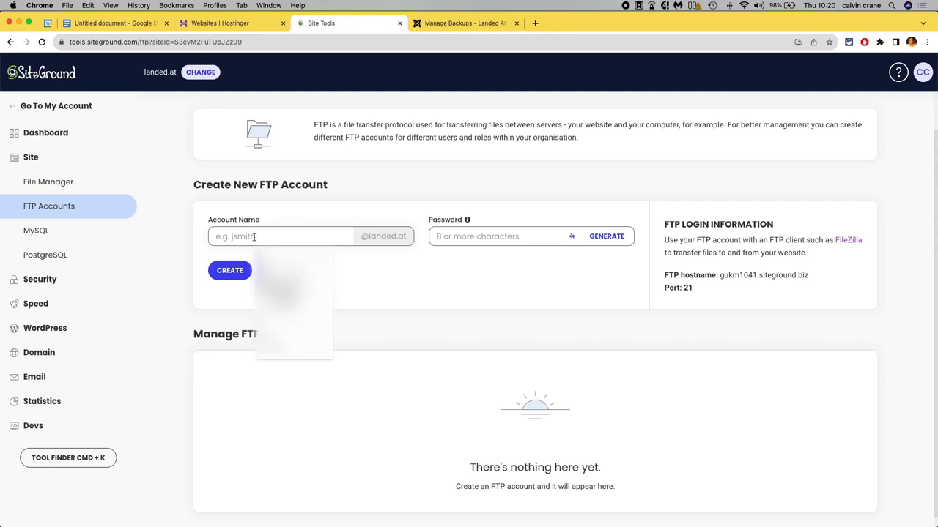
type("cal")
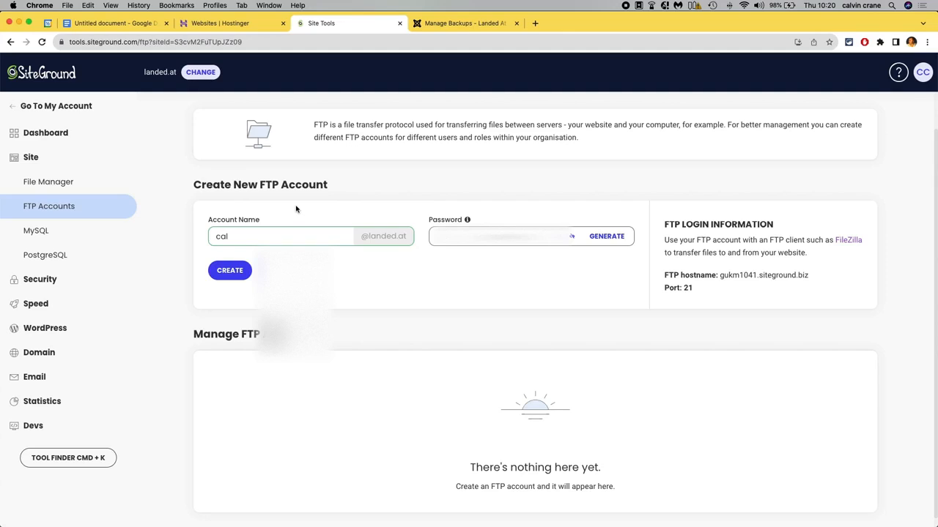
left_click(607, 236)
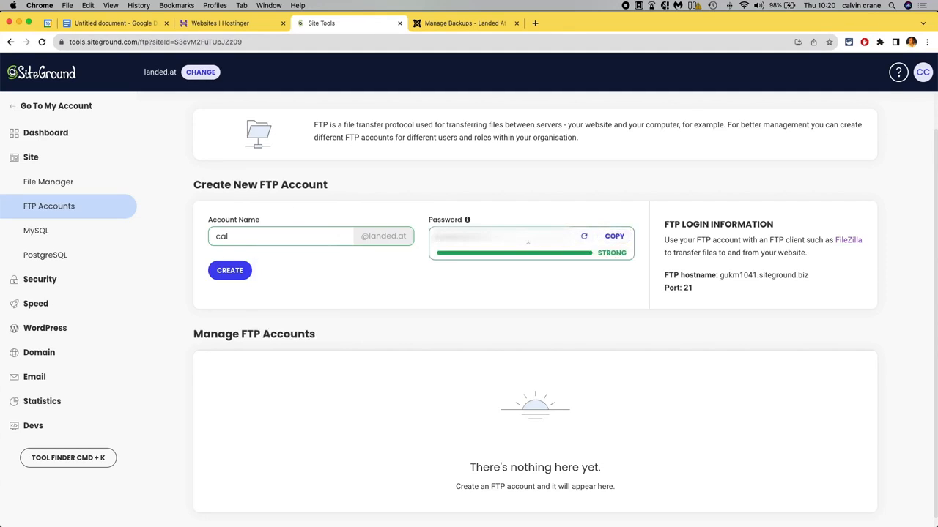
left_click(617, 238)
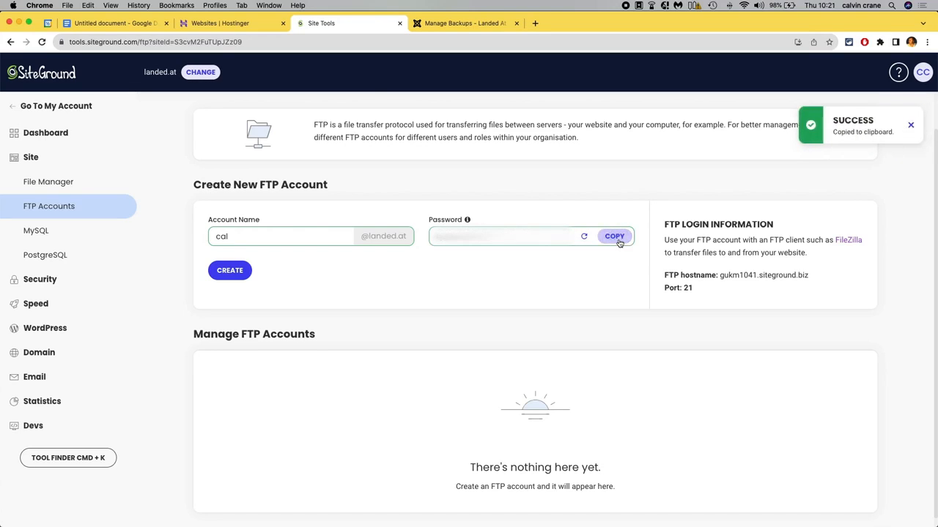
In the migration notes document, add an 'Old' line and paste the copied FTP password below it.
left_click(113, 23)
left_click(345, 346)
key("Return")
key("Return")
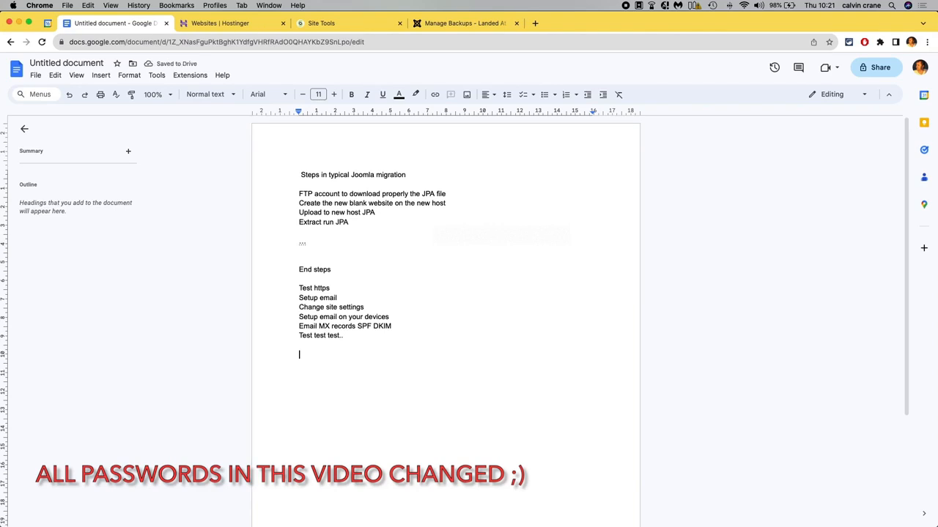
type("Old")
key("super+v")
type("un ")
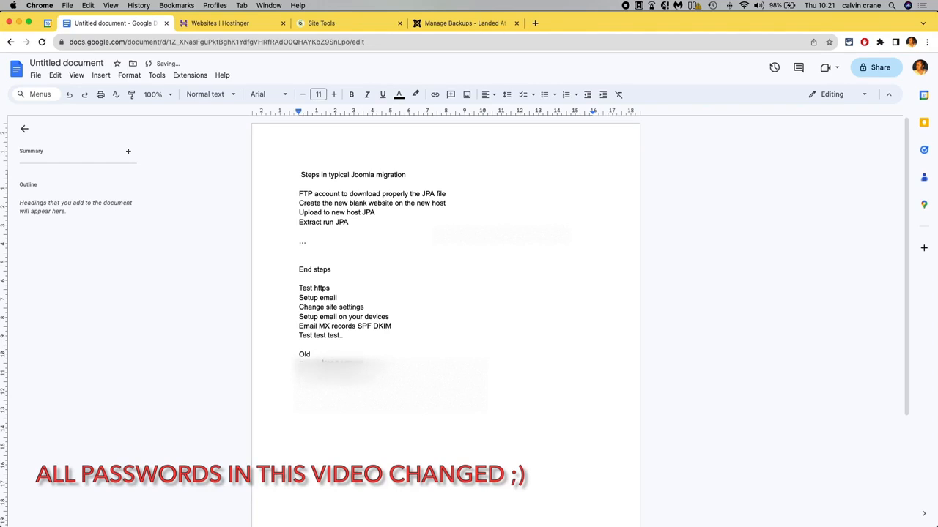
type(" un")
key("Return")
Return to Site Tools and create the new FTP account.
left_click(361, 25)
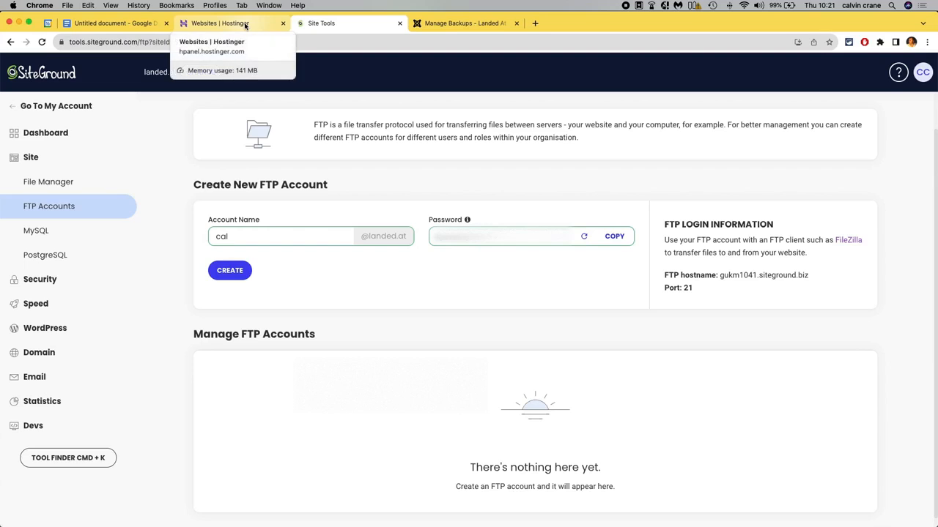
left_click(129, 22)
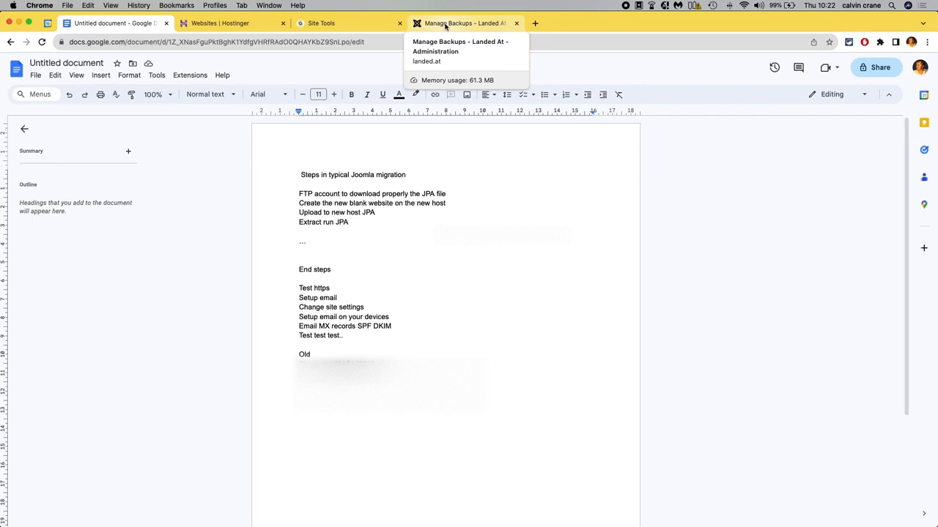
left_click(352, 27)
left_click(227, 271)
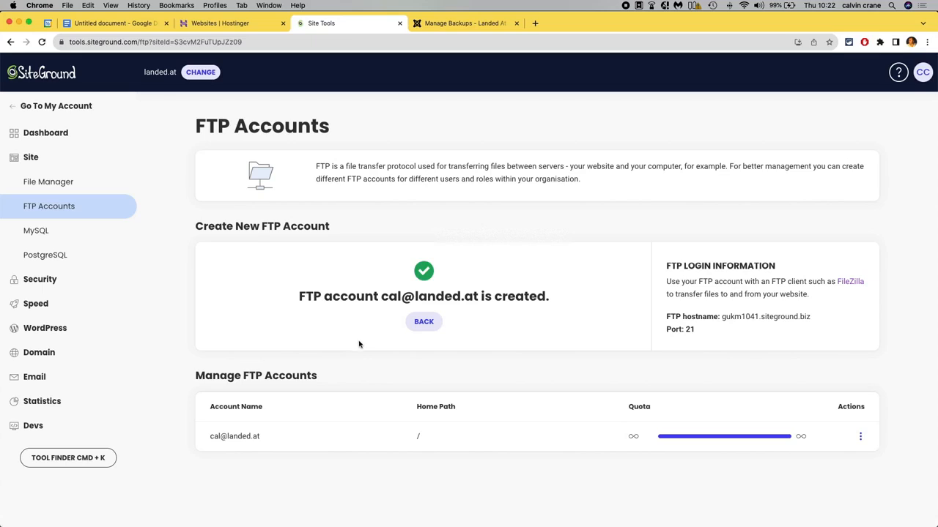
Copy the new FTP account name and paste it onto the Ftp line in the notes document.
left_click_drag(382, 296, 476, 295)
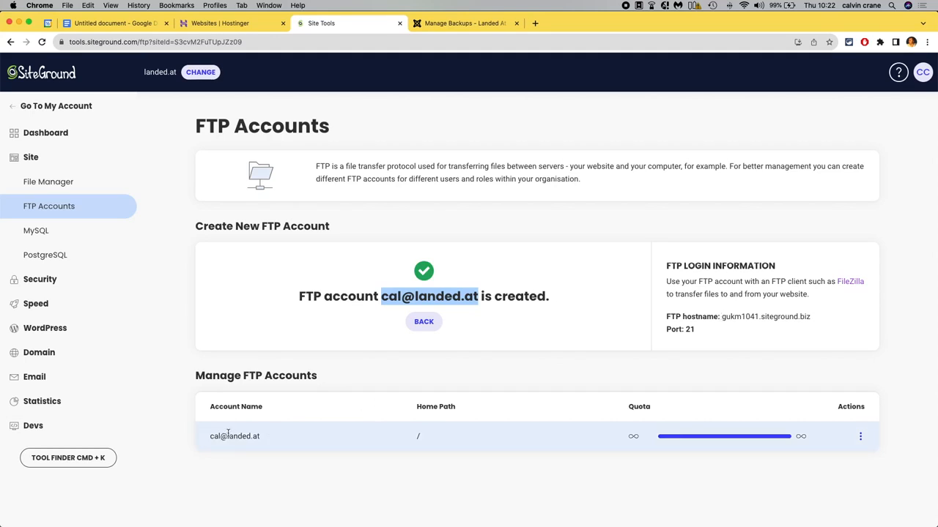
left_click_drag(210, 437, 270, 435)
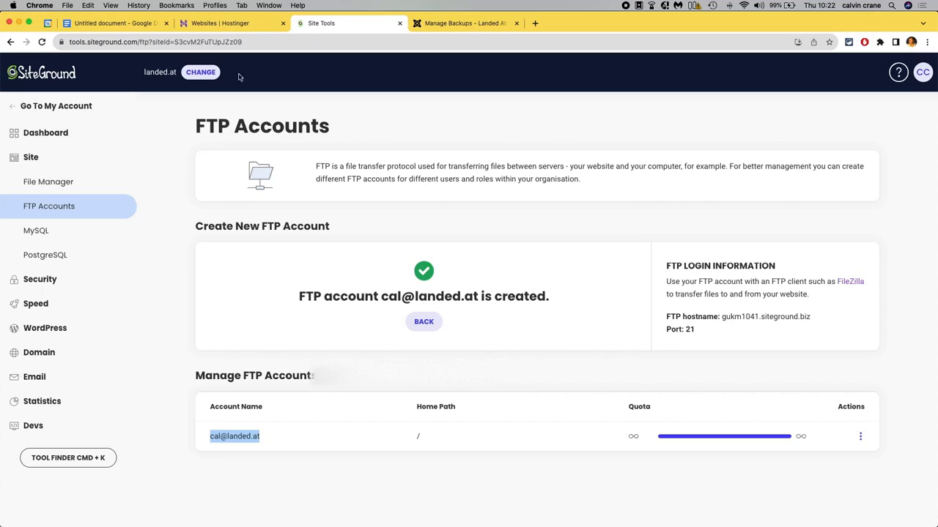
left_click(136, 24)
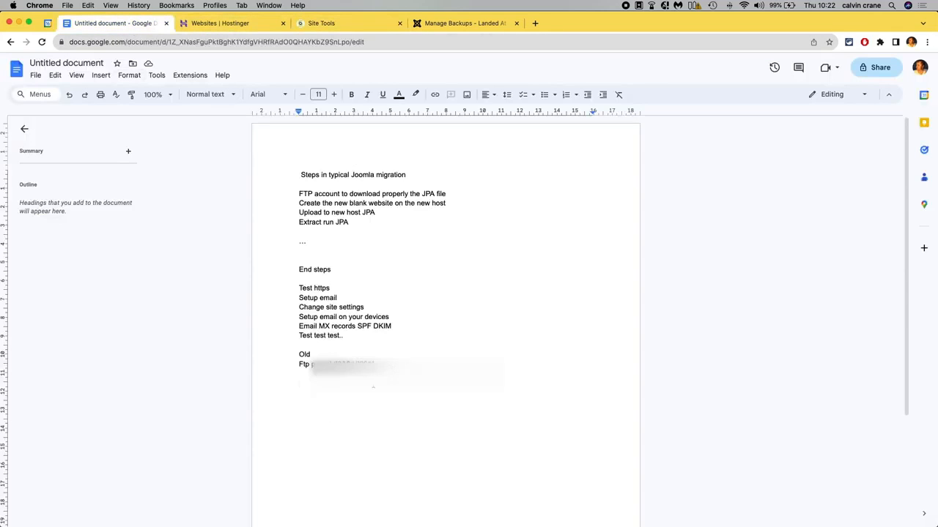
left_click(328, 364)
key("super+v")
key("Return")
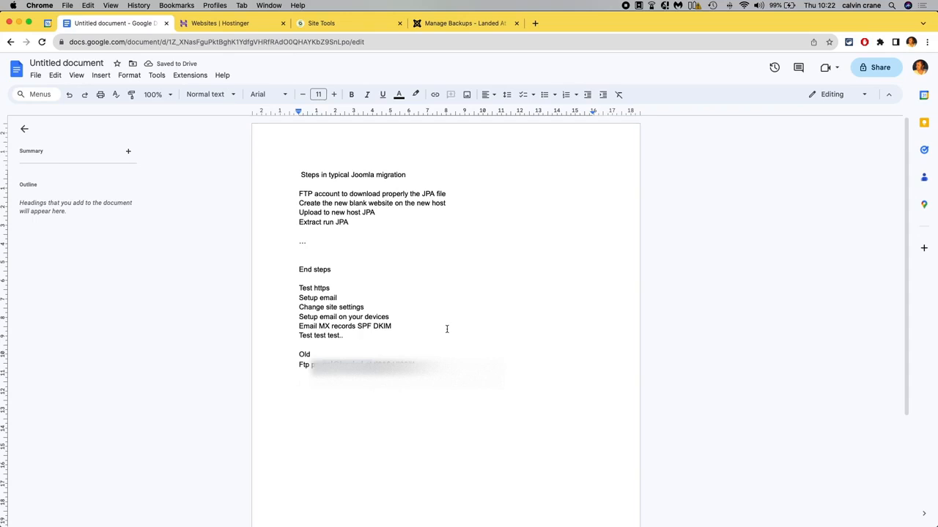
Switch to FileZilla and open the Site Manager.
mouse_move(501, 514)
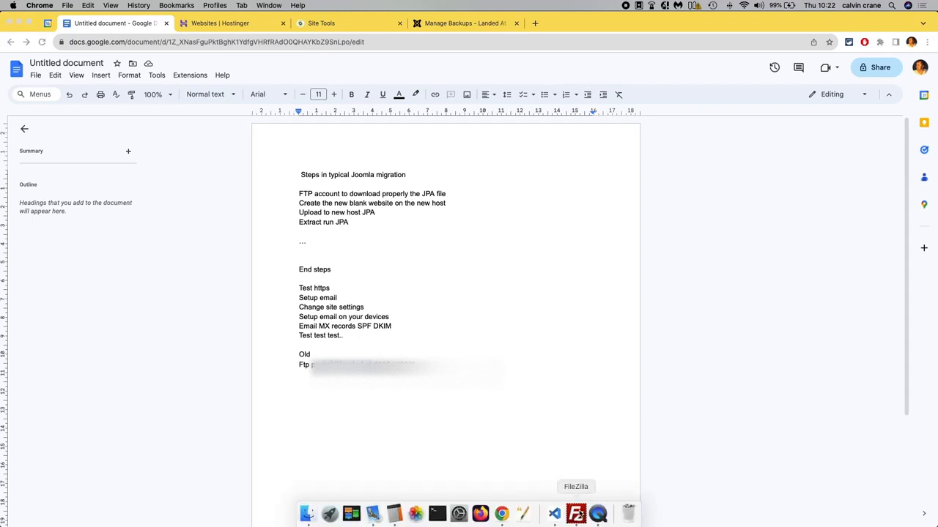
left_click(576, 514)
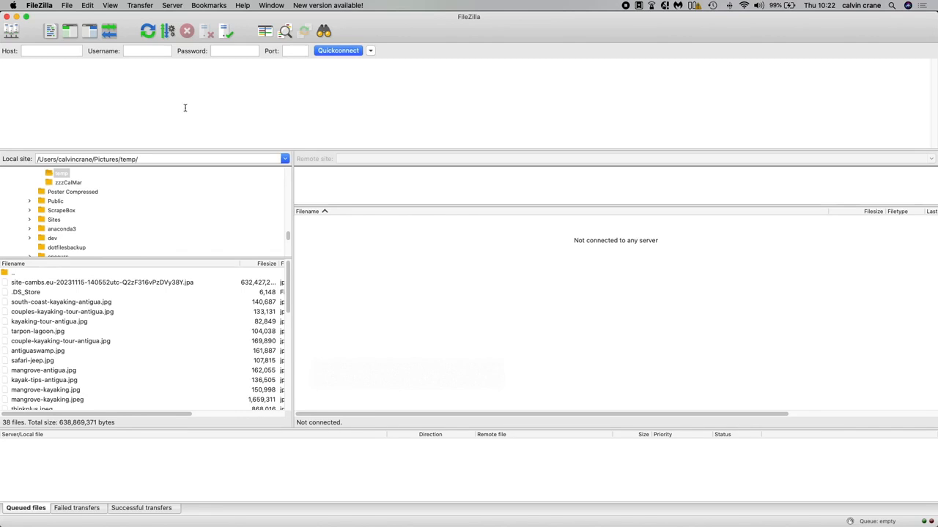
left_click(12, 32)
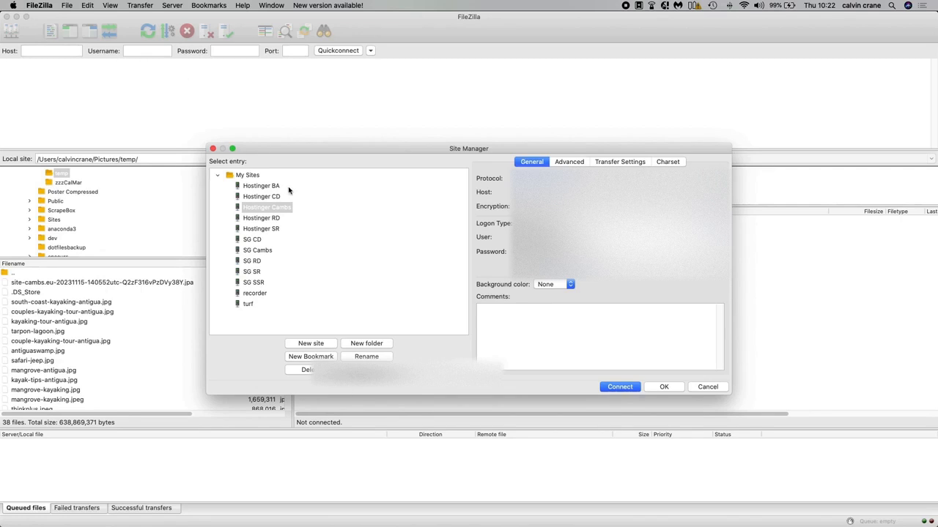
Create a new site entry in the Site Manager named "SG landed".
left_click(319, 343)
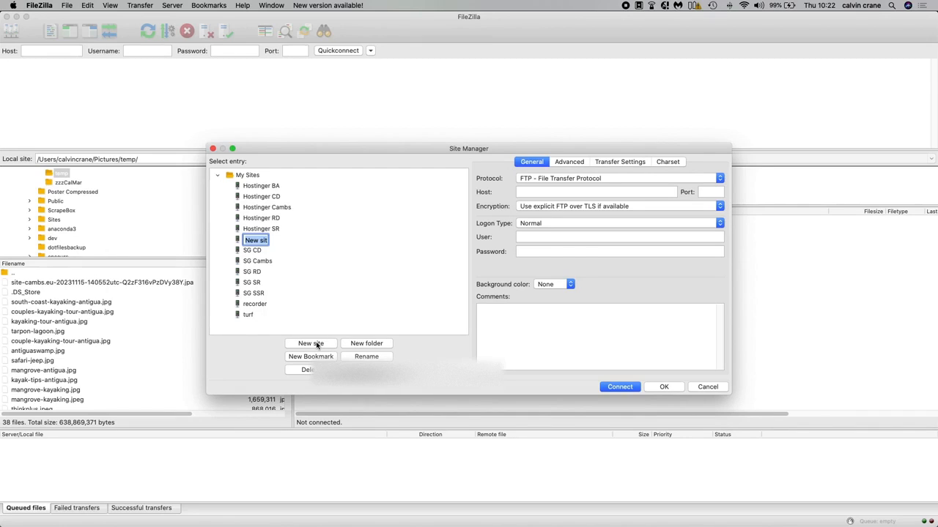
type("SG landed")
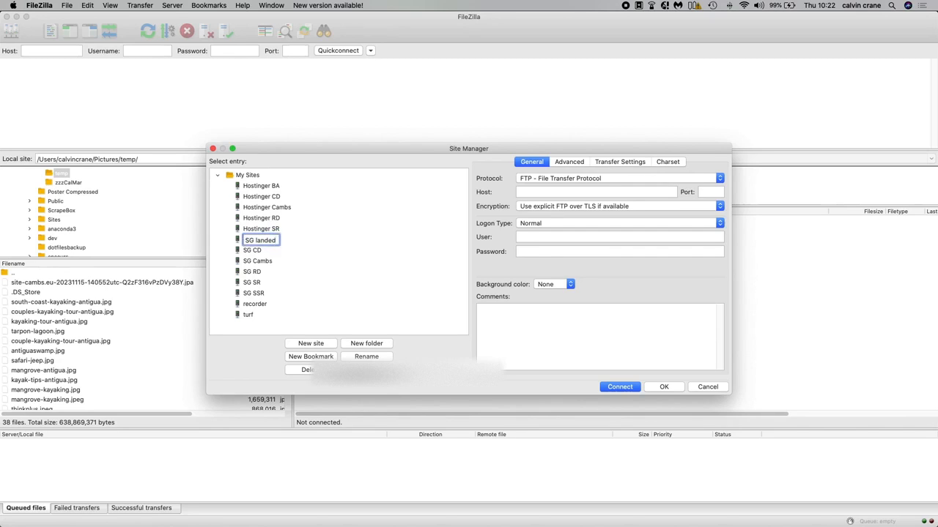
key("Return")
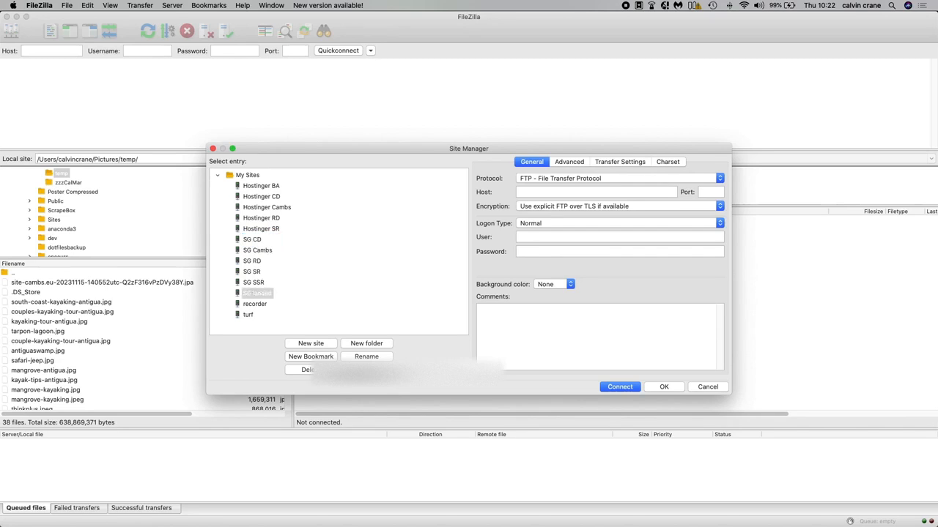
Enter the new FTP account name as the site's user.
left_click(532, 192)
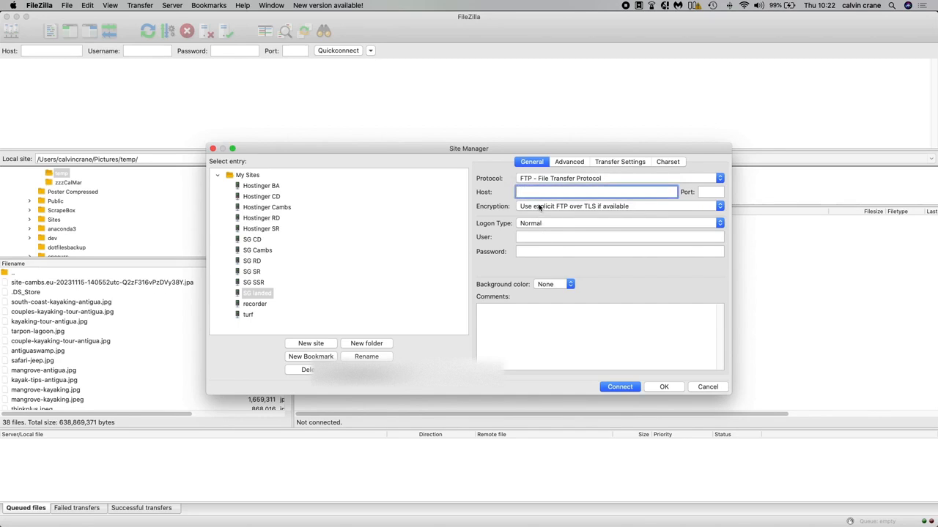
left_click(540, 236)
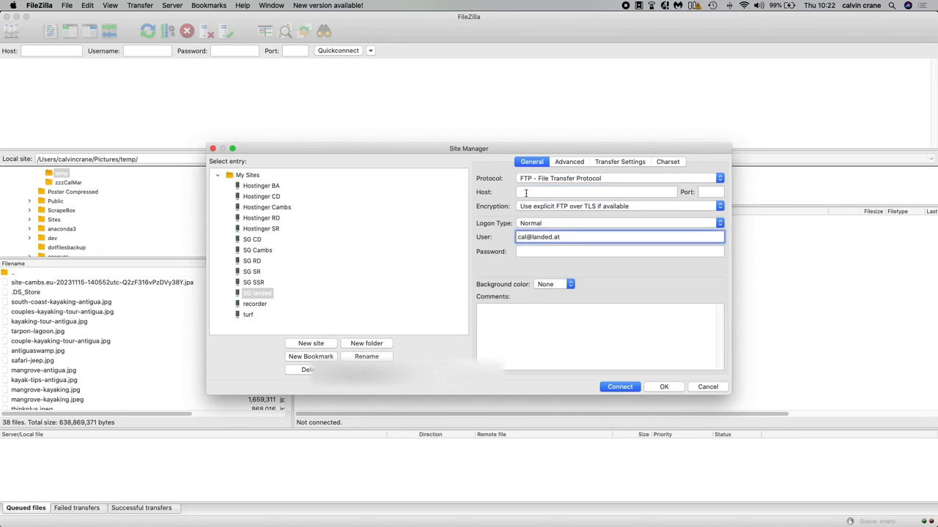
Copy the FTP hostname gukm1041.siteground.biz from Site Tools into the site's host and set the port to 21.
left_click(525, 193)
key("super+Tab")
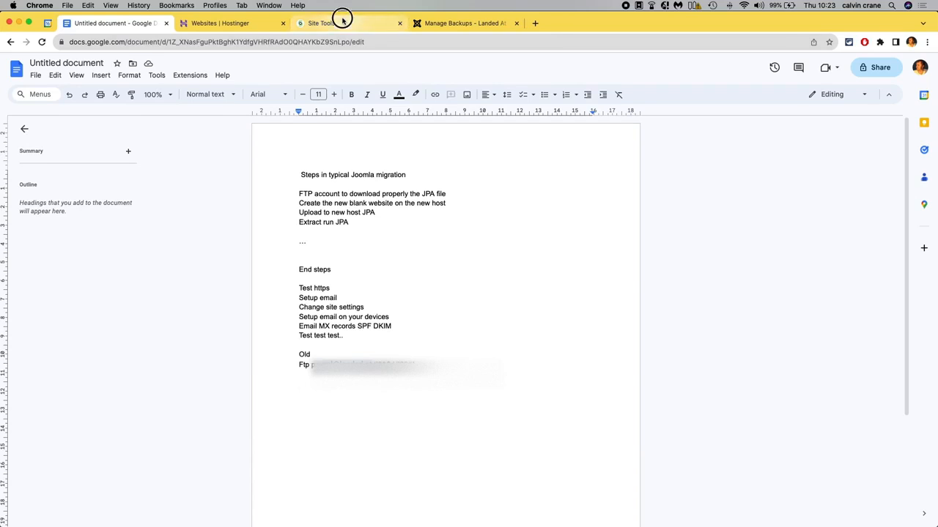
left_click(343, 20)
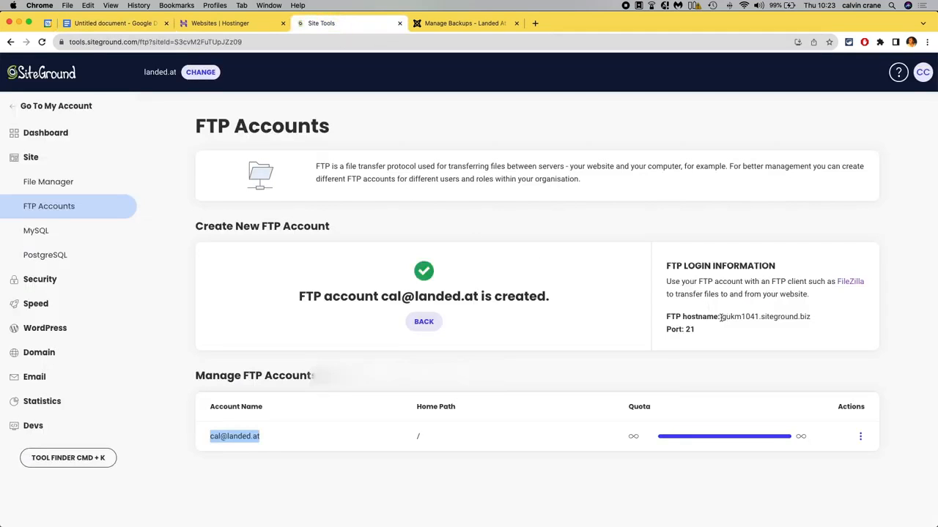
left_click_drag(723, 316, 808, 315)
key("super+c")
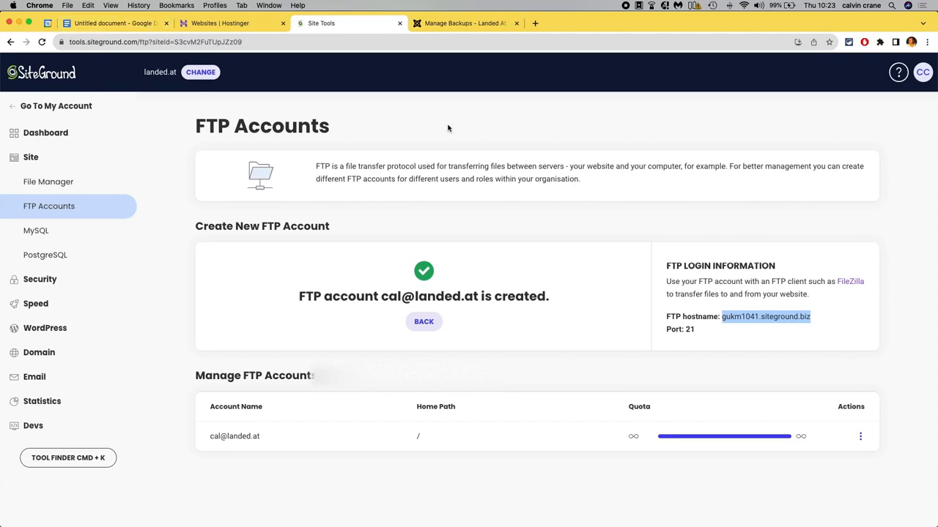
key("super+Tab")
key("super+v")
left_click(707, 191)
type("21")
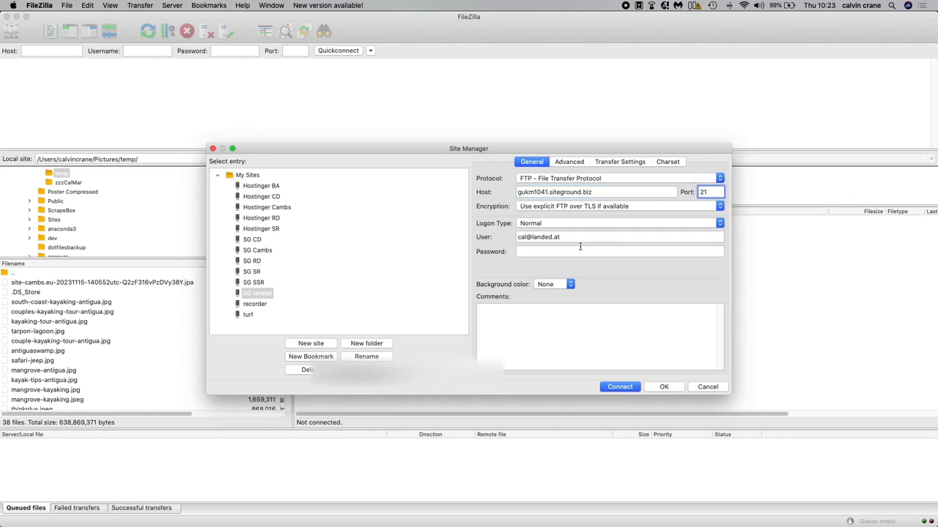
Copy the FTP password from the notes document and paste it into the site's Password field.
key("super+Tab")
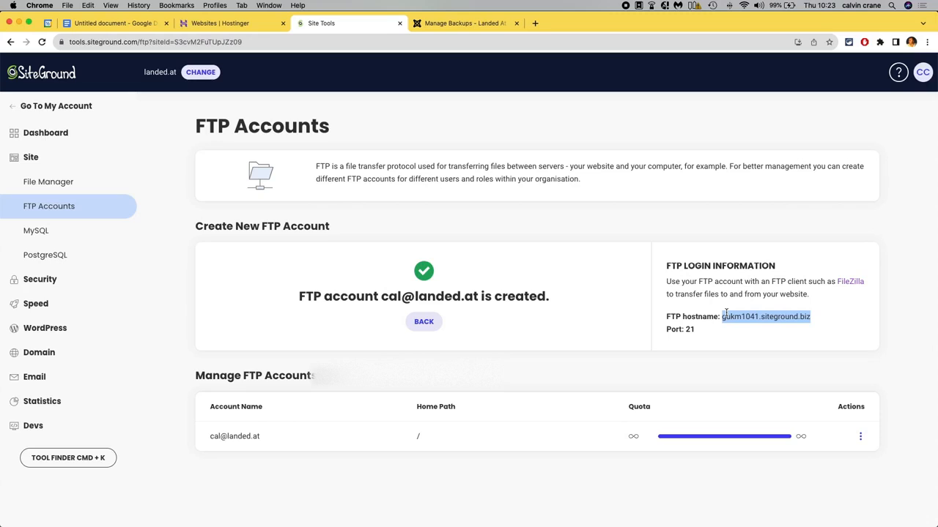
left_click(111, 23)
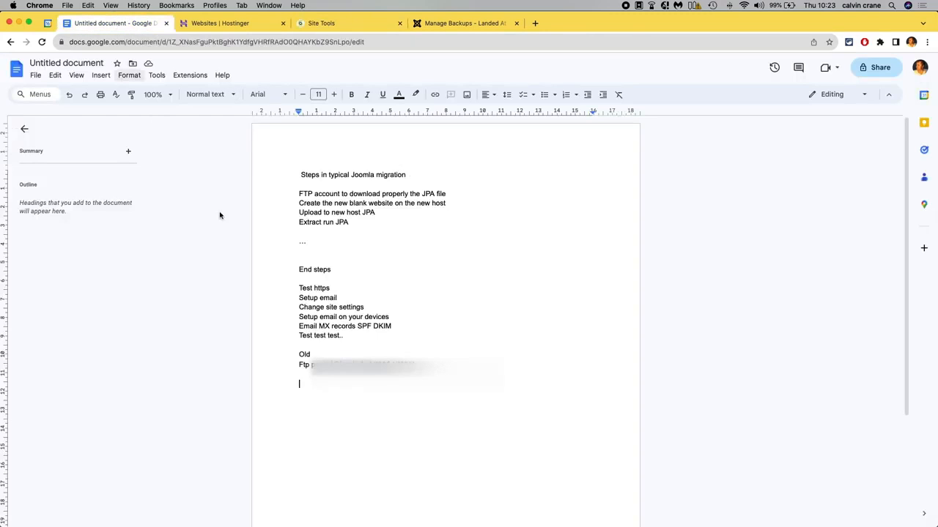
left_click_drag(374, 364, 415, 364)
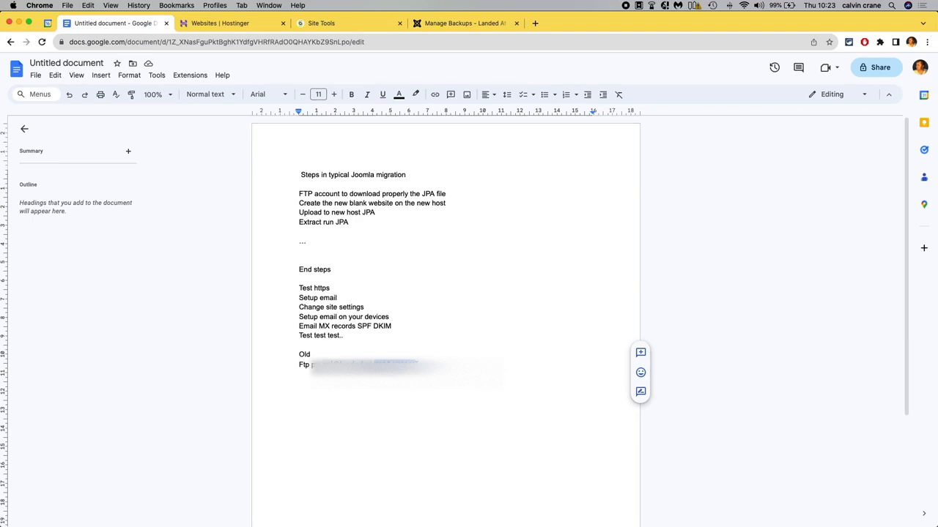
left_click(448, 25)
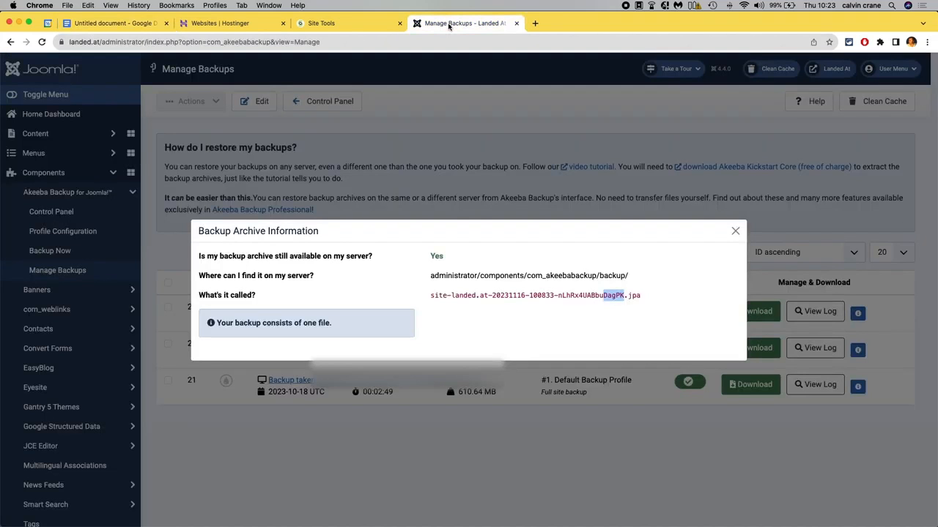
left_click(324, 26)
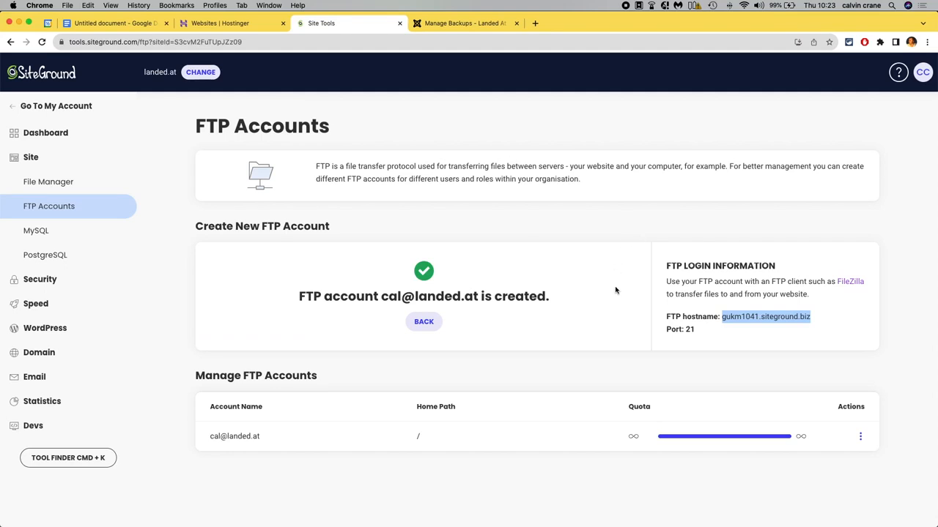
key("super+Tab")
left_click(540, 252)
key("super+v")
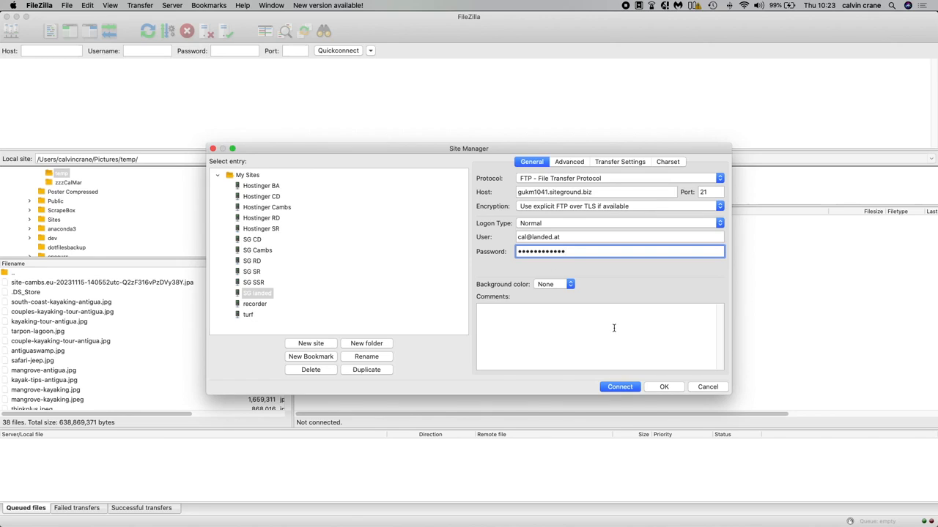
Connect to the server and open the landed.at/public_html folder on the remote site.
left_click(620, 388)
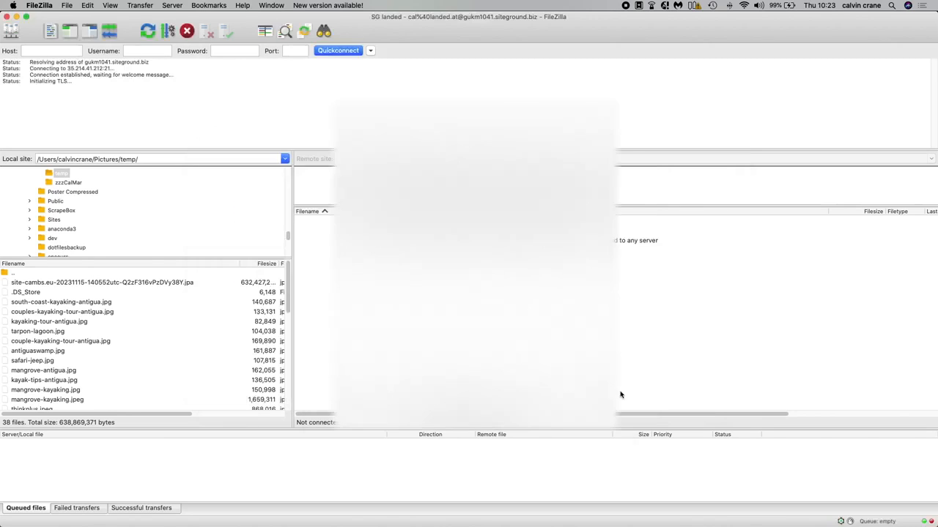
left_click(594, 438)
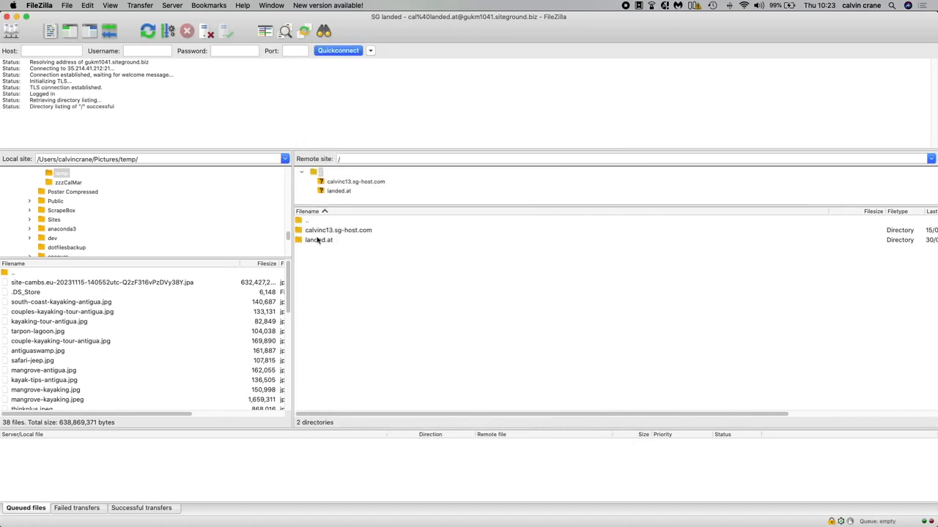
left_click(310, 240)
double_click(310, 240)
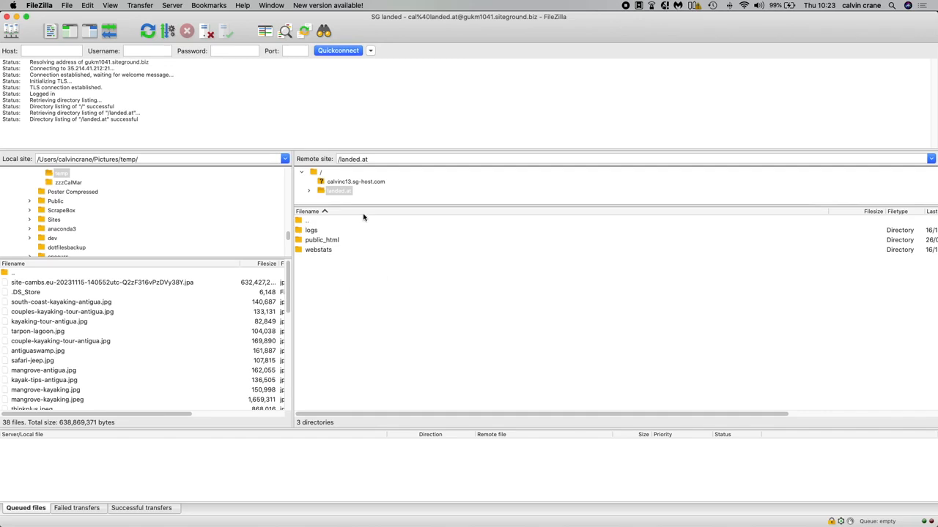
double_click(312, 242)
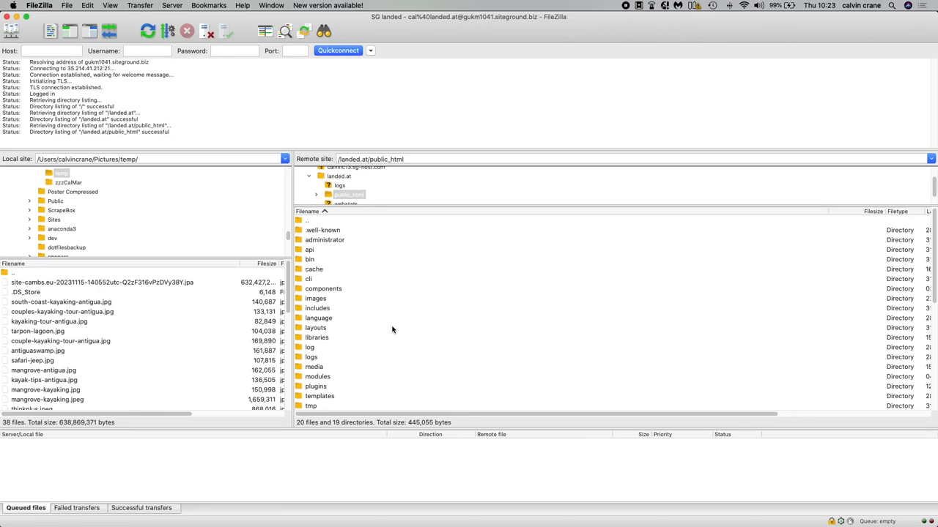
Browse through the files and folders in public_html on the remote site.
scroll(392, 329, "down", 1)
scroll(392, 329, "up", 1)
scroll(392, 330, "down", 5)
scroll(392, 330, "up", 5)
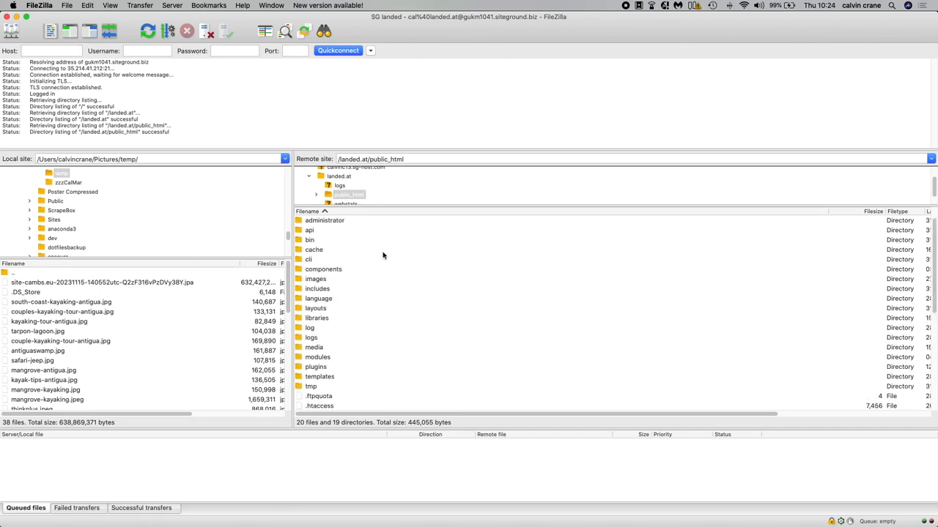
scroll(394, 384, "down", 6)
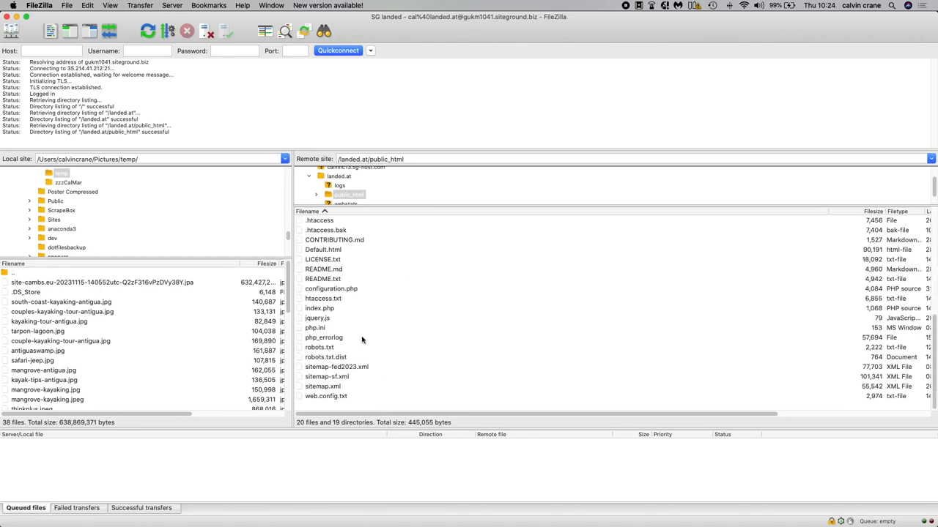
left_click(323, 310)
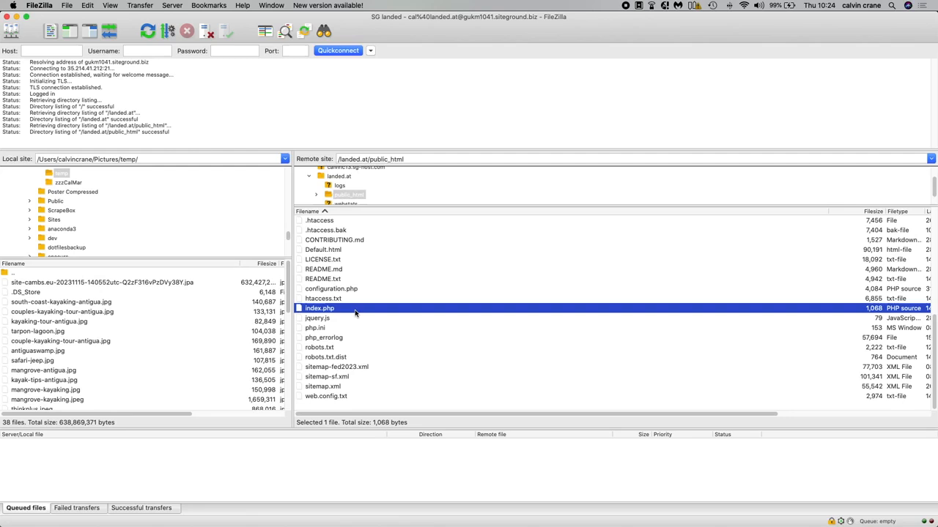
scroll(356, 313, "up", 3)
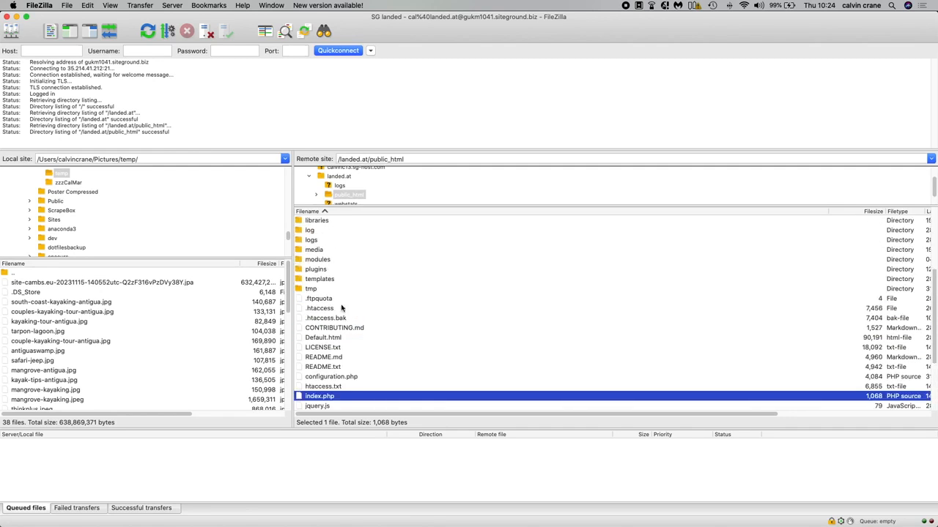
left_click(320, 309)
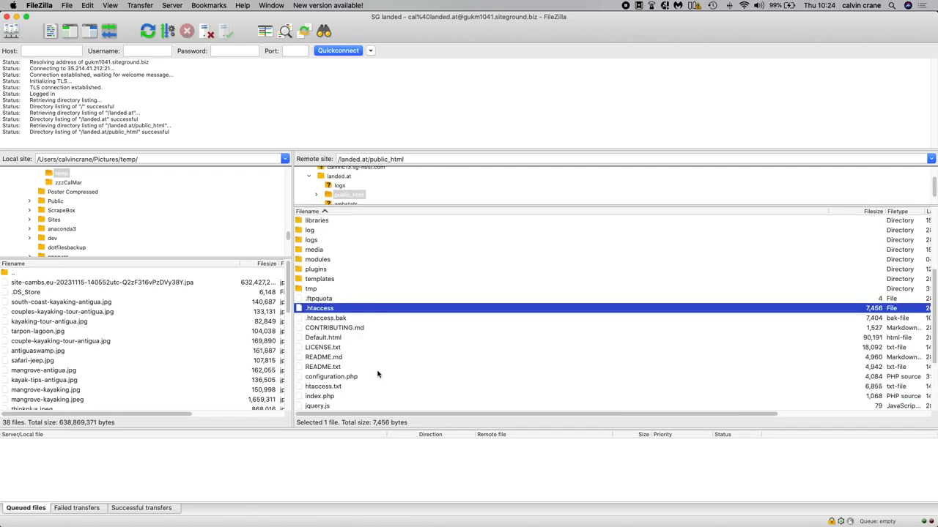
scroll(379, 375, "down", 3)
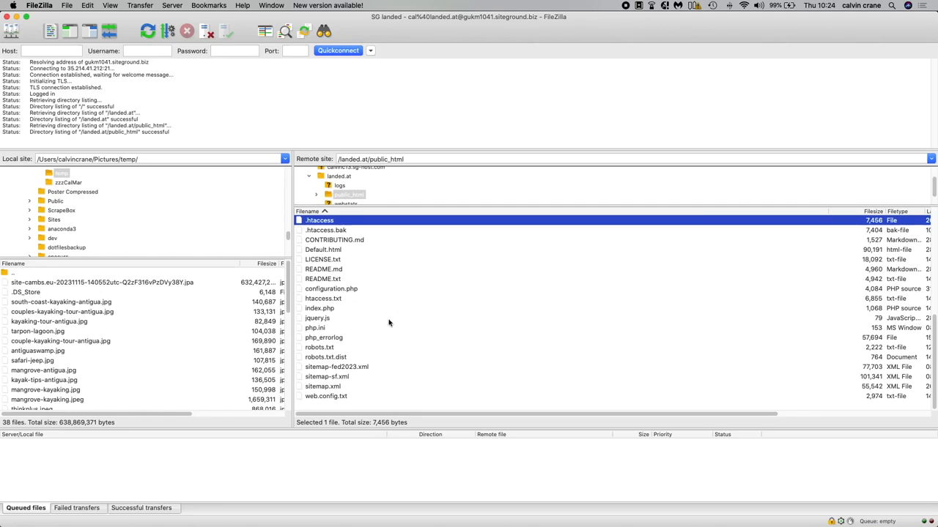
scroll(377, 335, "up", 5)
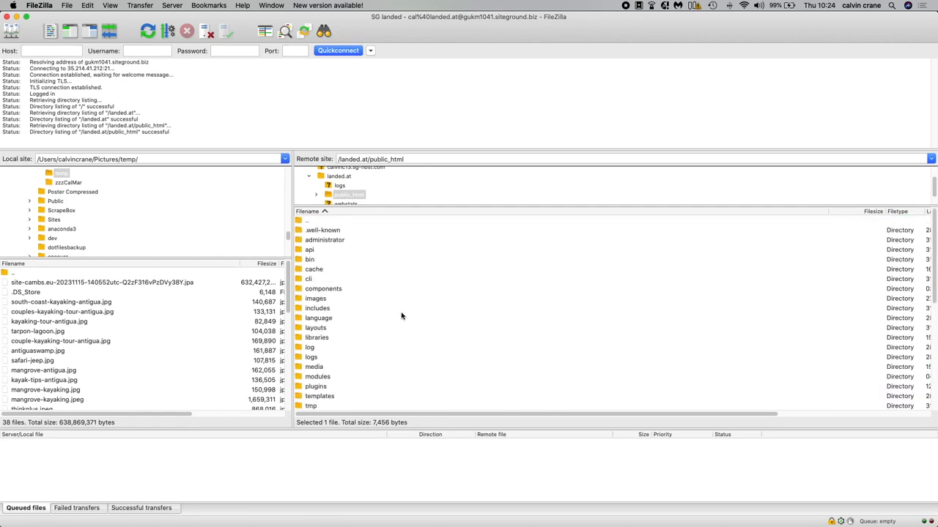
left_click_drag(386, 206, 385, 237)
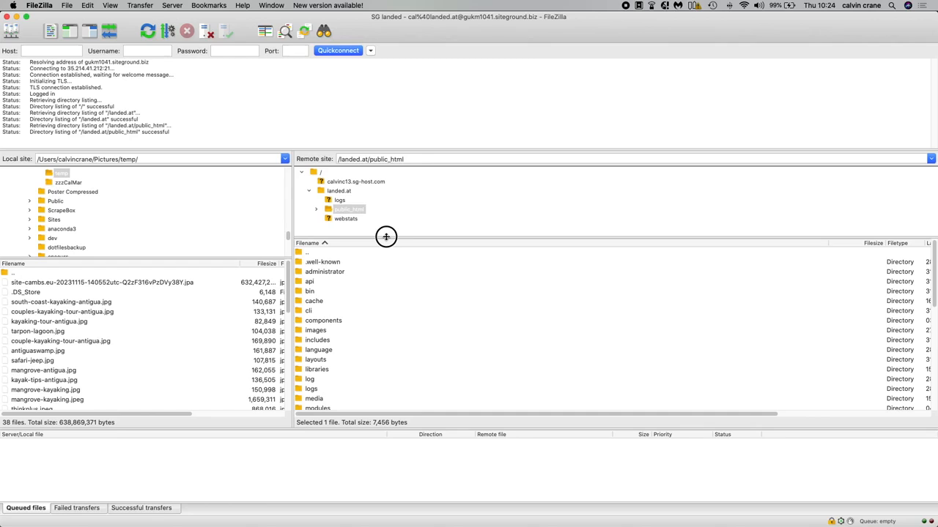
scroll(431, 360, "down", 4)
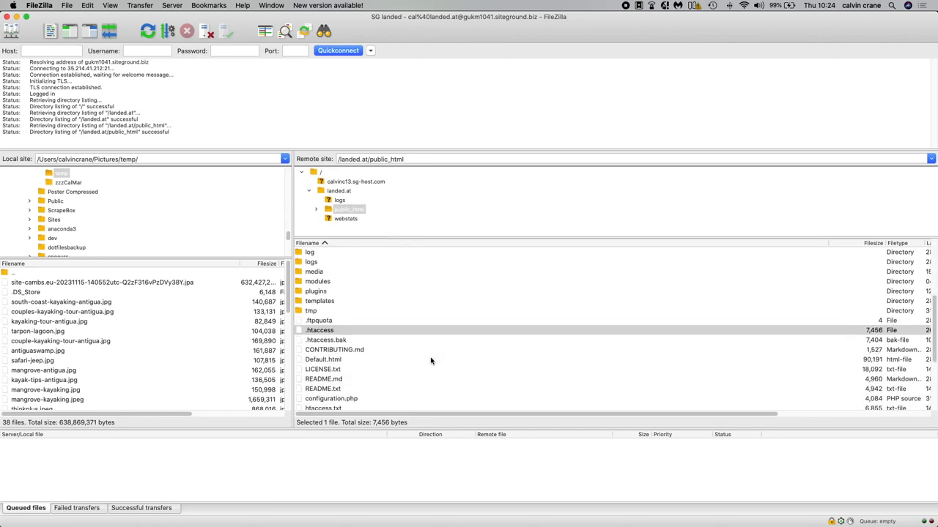
scroll(430, 360, "up", 4)
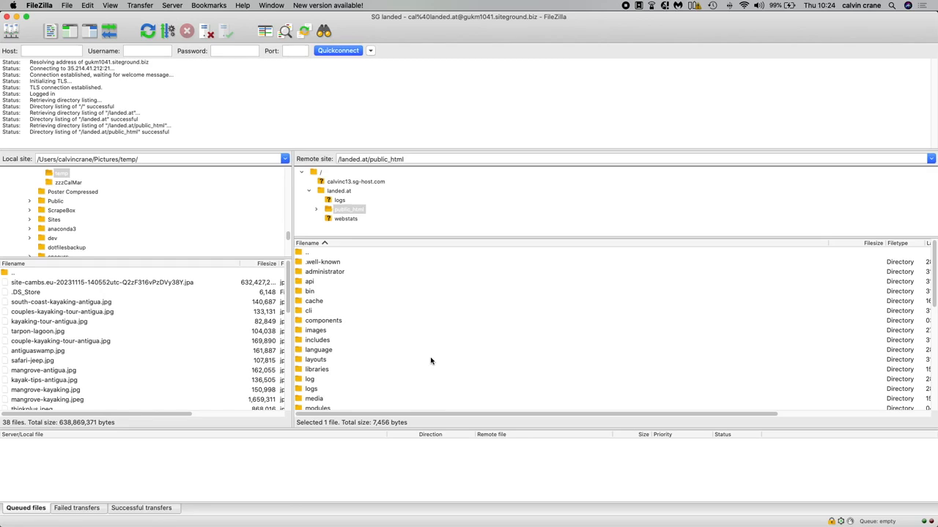
Navigate to administrator/components/com_akeebabackup/backup and compare its JPA files with the backup filename in Akeeba's archive information.
double_click(316, 273)
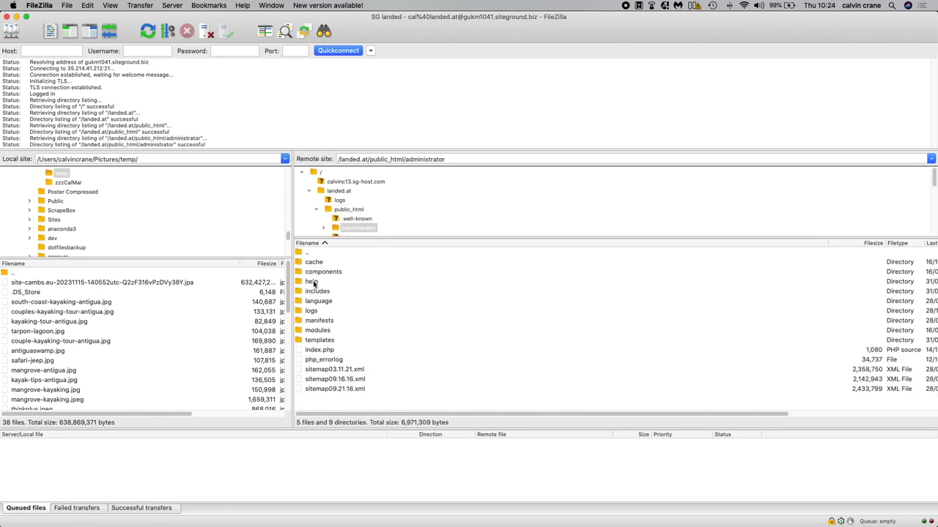
double_click(315, 272)
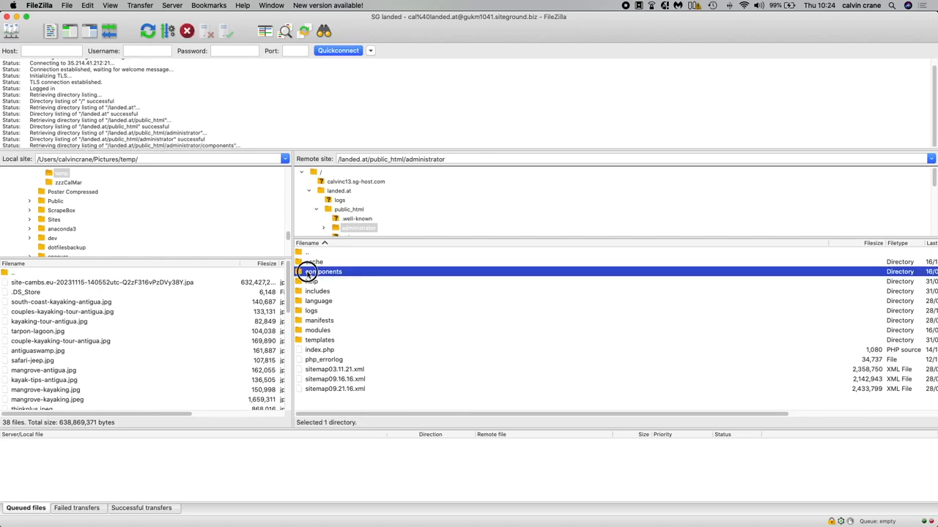
double_click(309, 291)
double_click(310, 264)
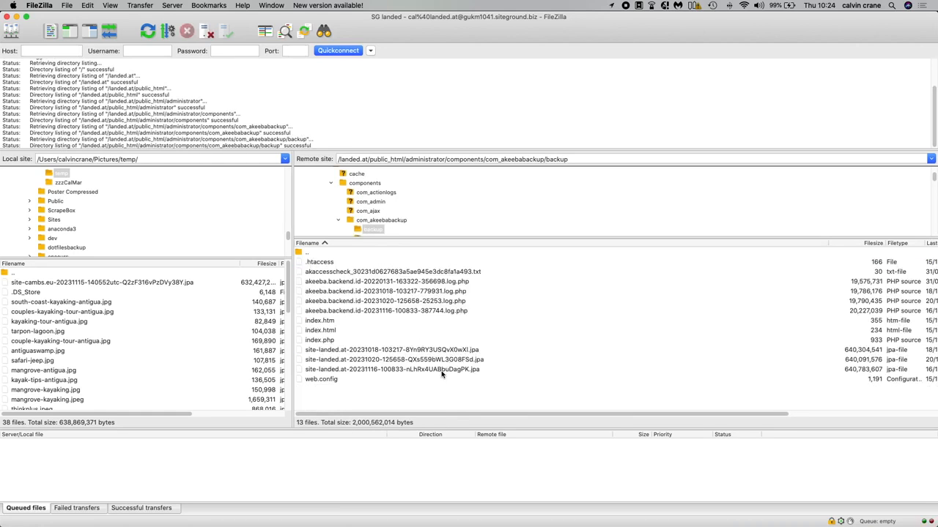
key("super+Tab")
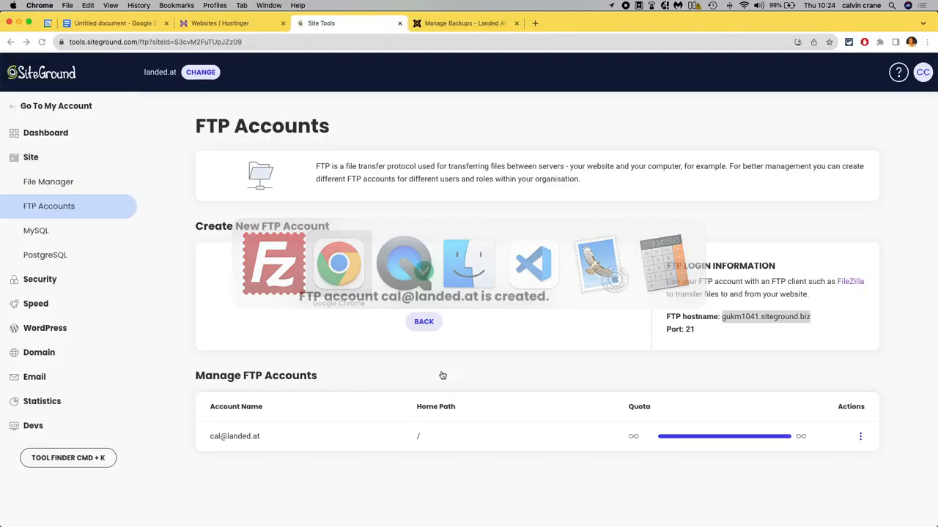
left_click(448, 28)
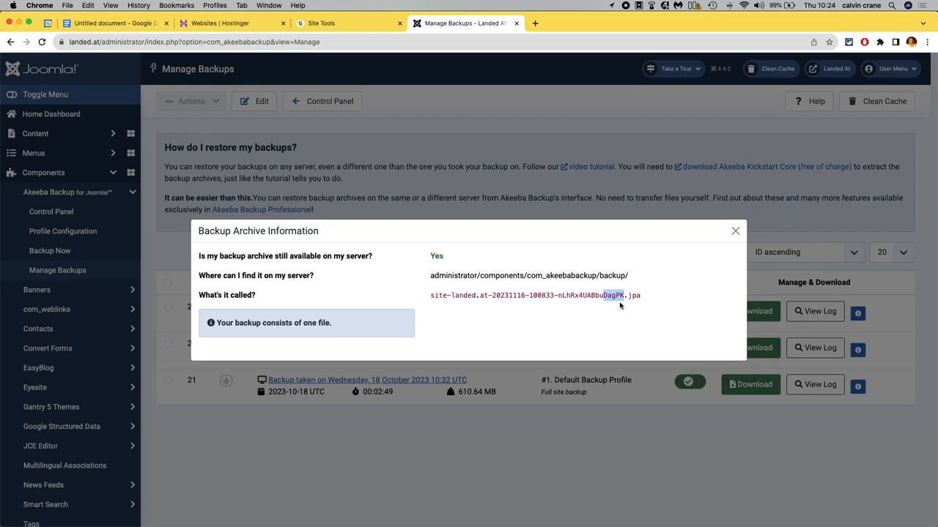
key("super+Tab")
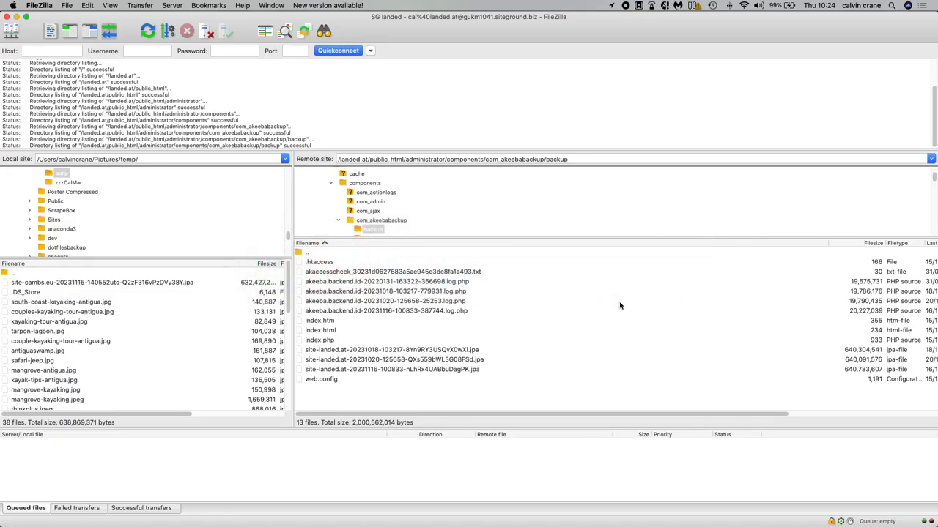
left_click(456, 371)
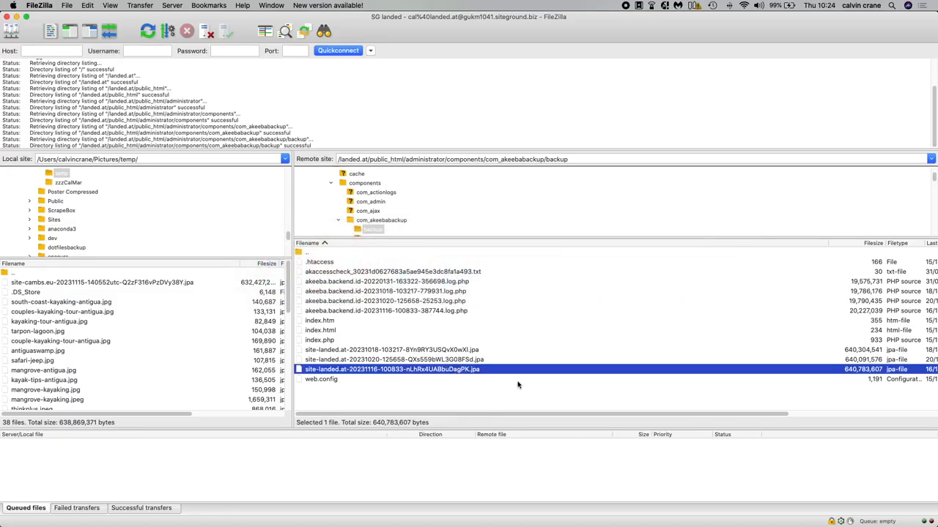
left_click_drag(605, 412, 697, 415)
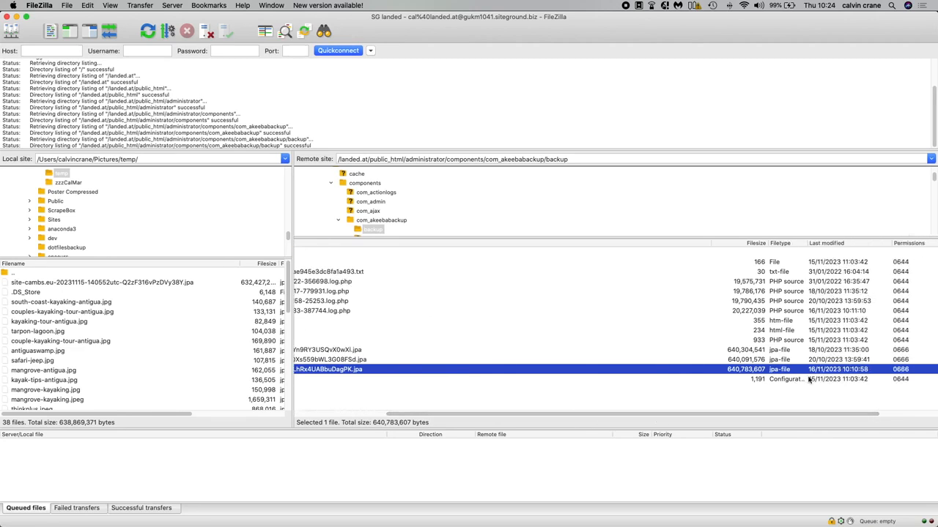
left_click_drag(806, 415, 649, 424)
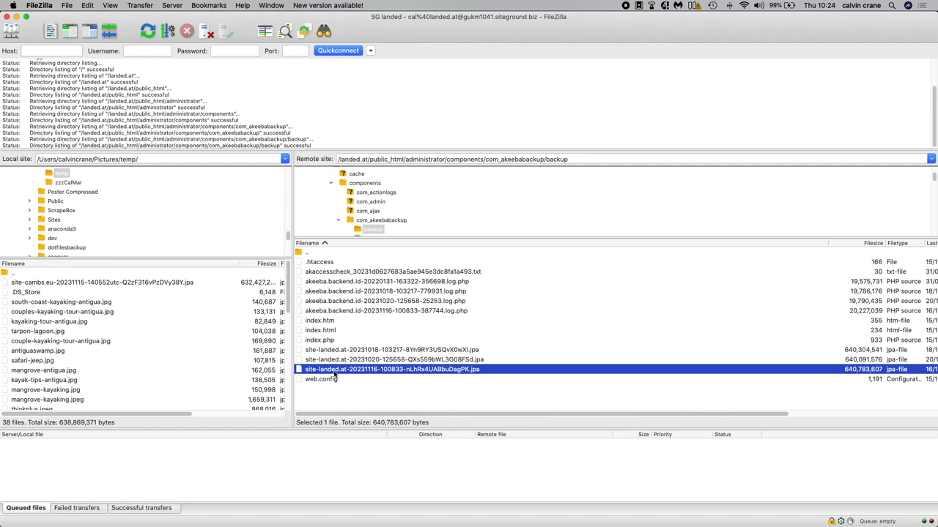
scroll(76, 215, "up", 1)
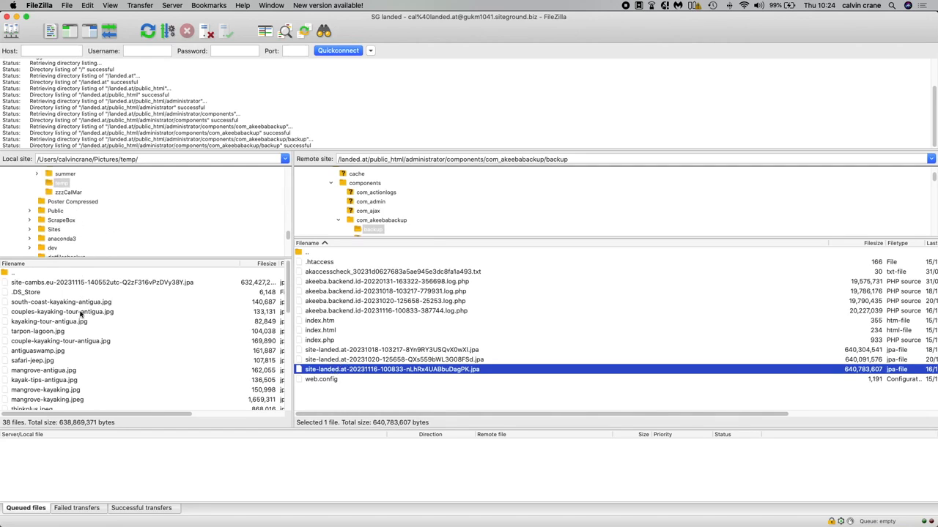
double_click(312, 371)
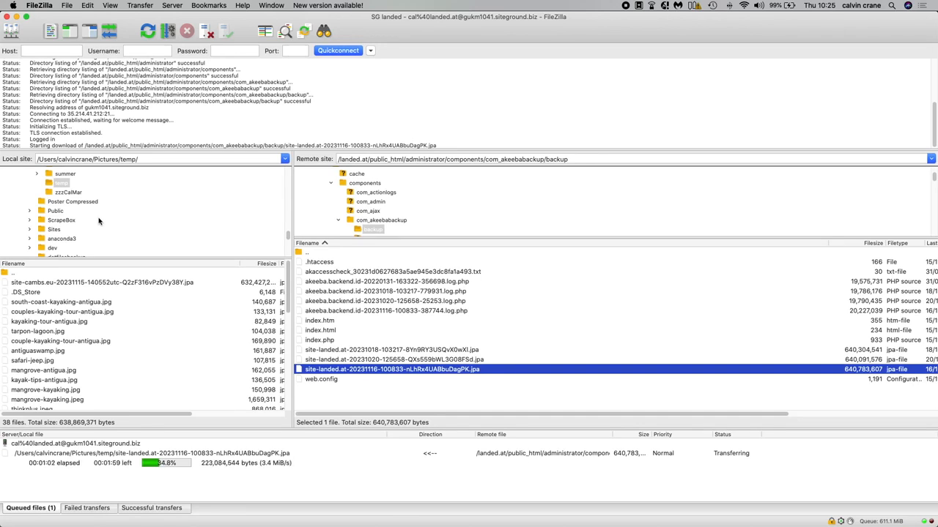
Switch to the browser's notes document and highlight the first two migration steps listed there.
key("super+Tab")
key("super+Tab")
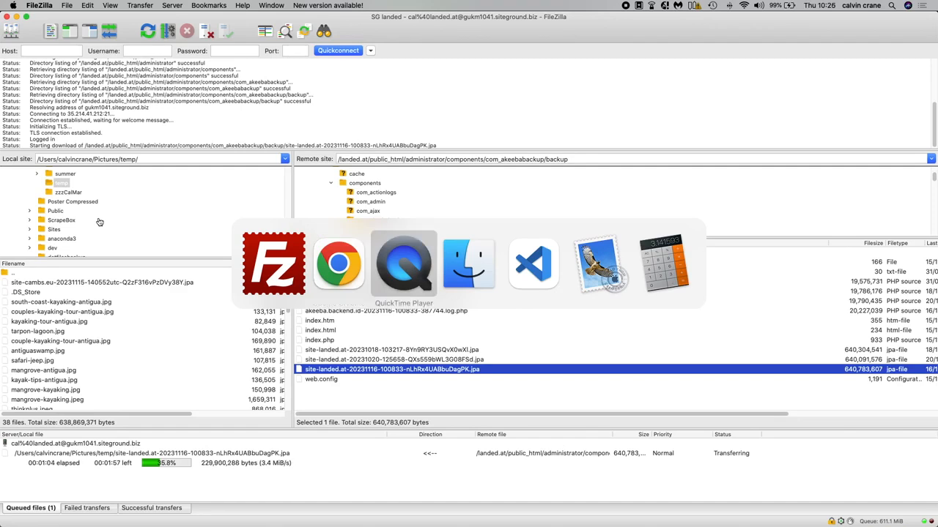
left_click(337, 263)
left_click(135, 27)
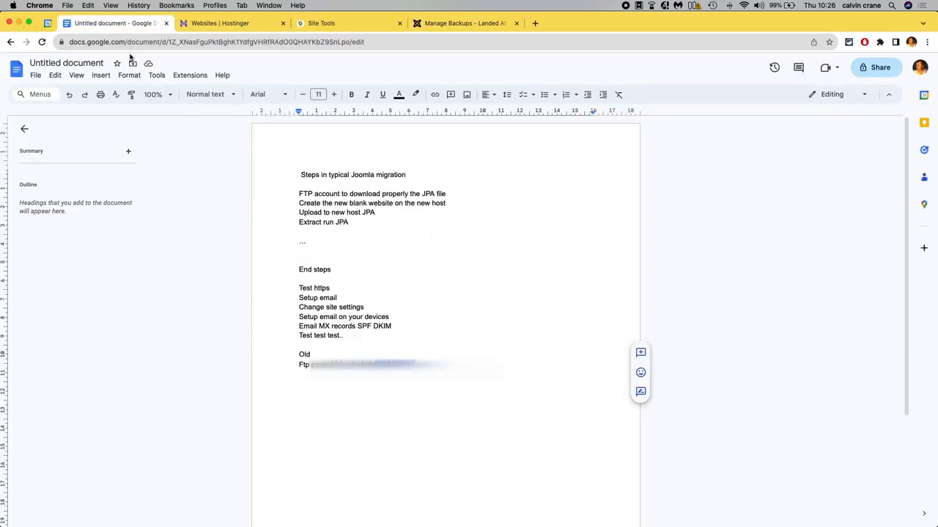
left_click_drag(299, 193, 444, 194)
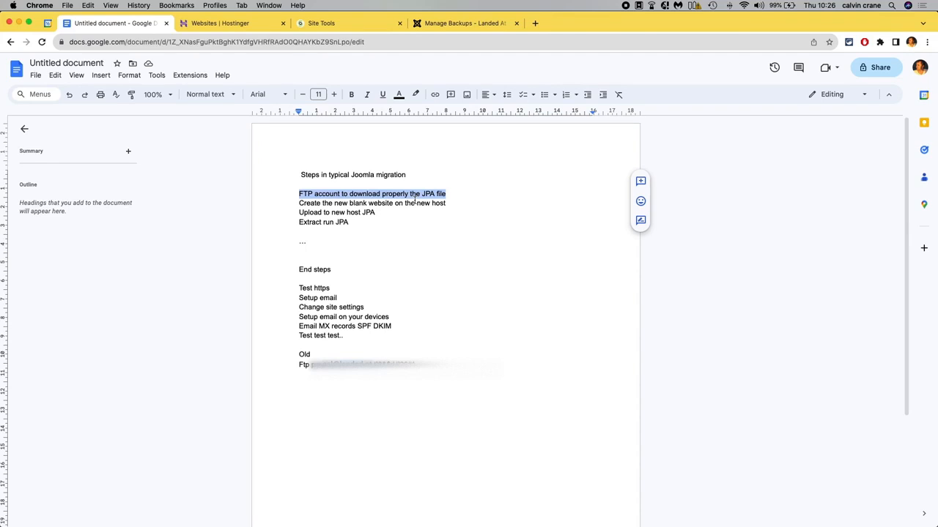
left_click_drag(299, 203, 448, 206)
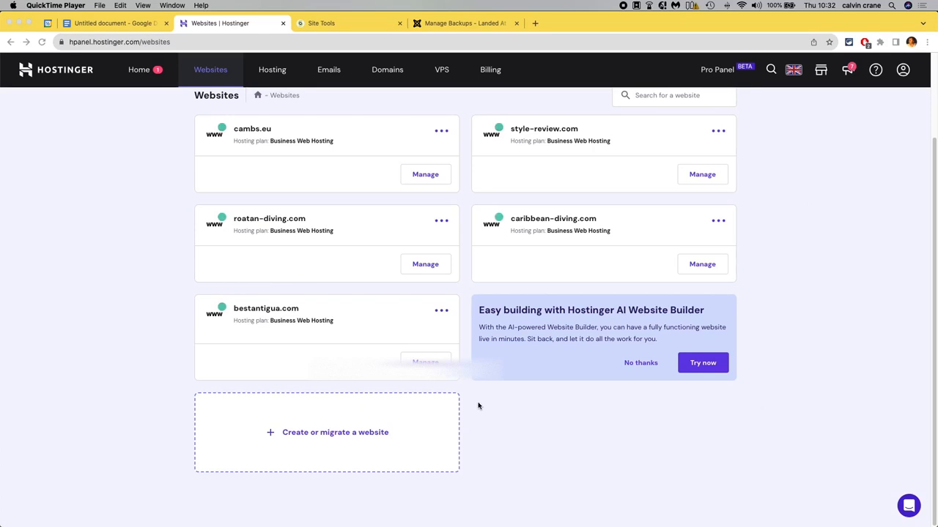
Start creating a new website on Hostinger, skipping the website-type survey and choosing to create an empty website.
left_click(319, 432)
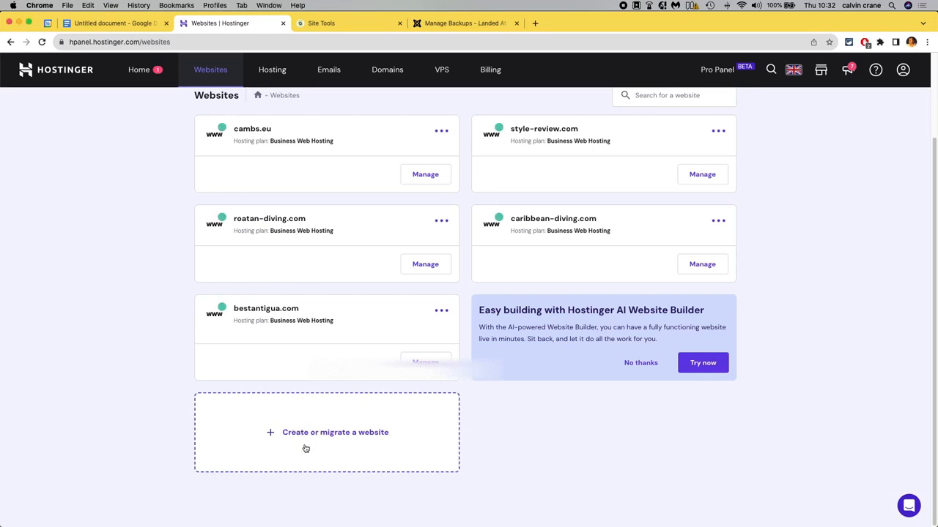
left_click(275, 440)
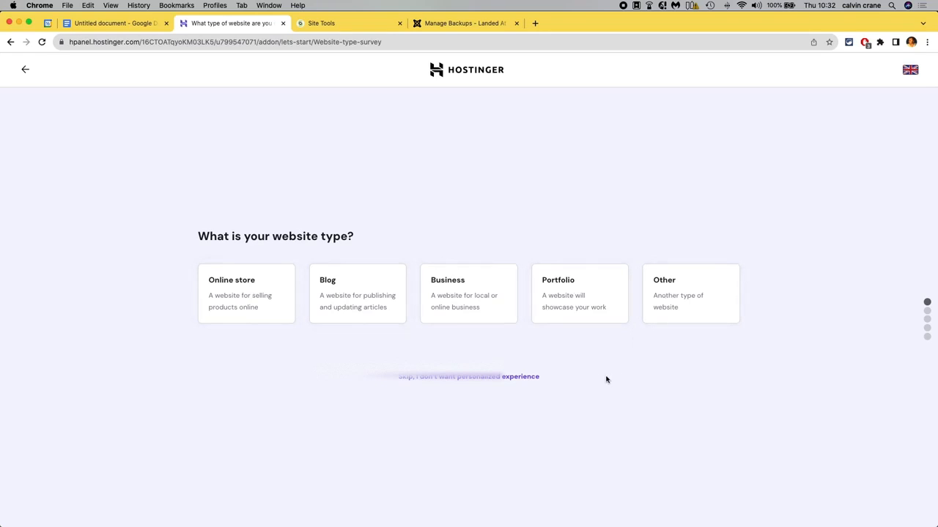
left_click(456, 378)
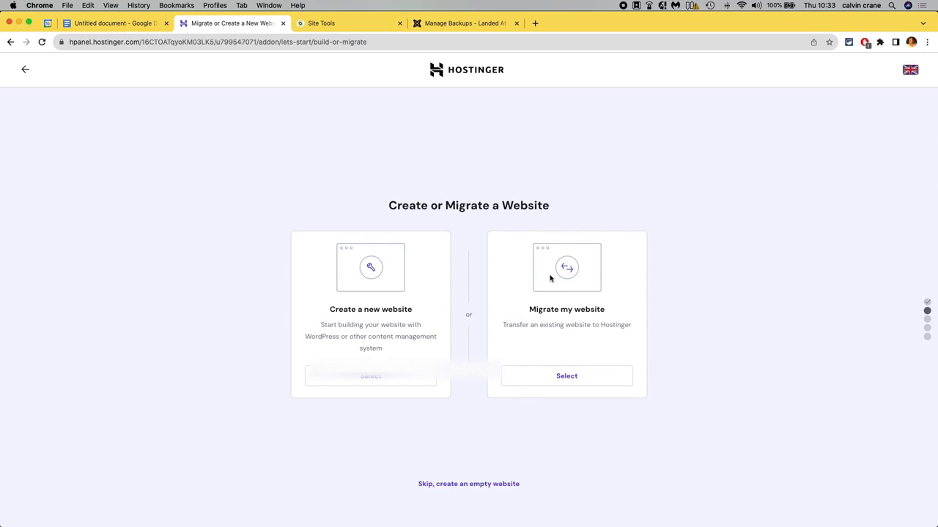
left_click(462, 485)
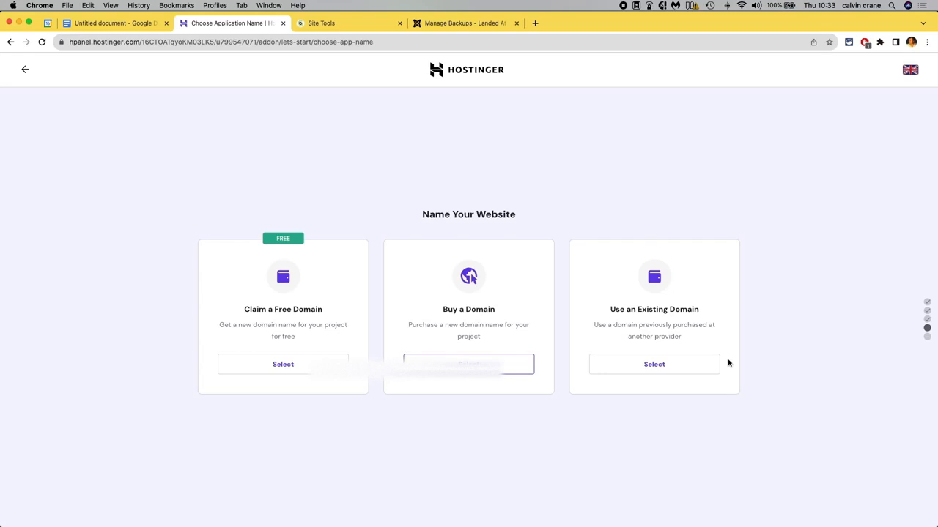
Choose to use an existing domain, enter landed.at as the domain name and continue.
left_click(664, 365)
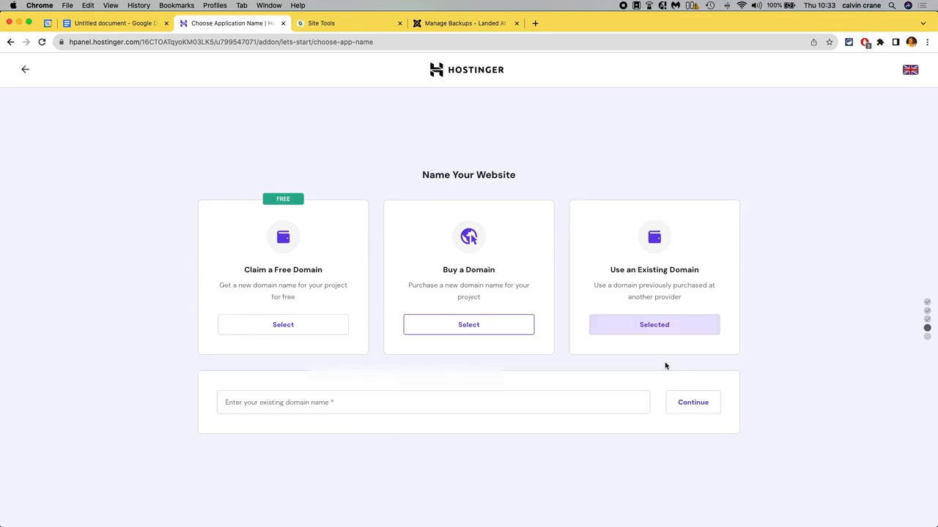
left_click(398, 399)
type("la")
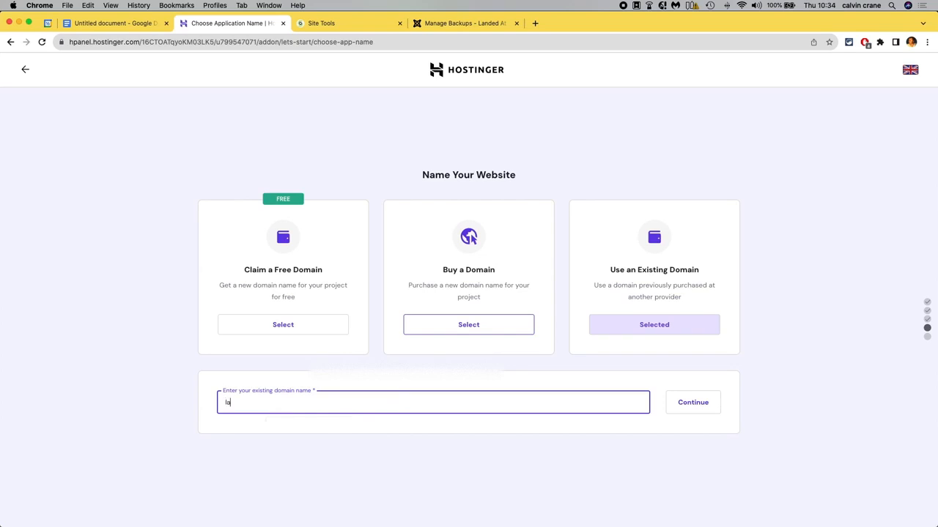
type("nded")
type(".at")
type("http")
type("://")
key("super+shift+Left")
key("BackSpace")
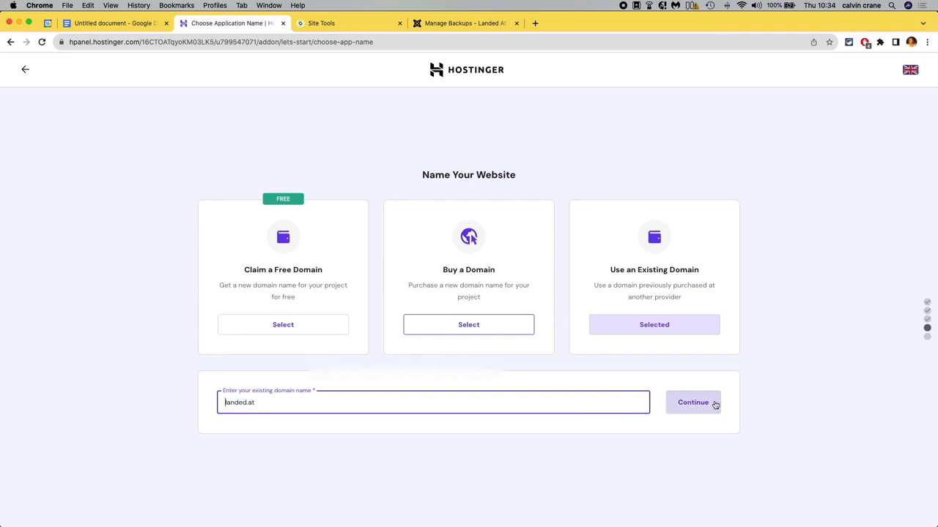
left_click(692, 407)
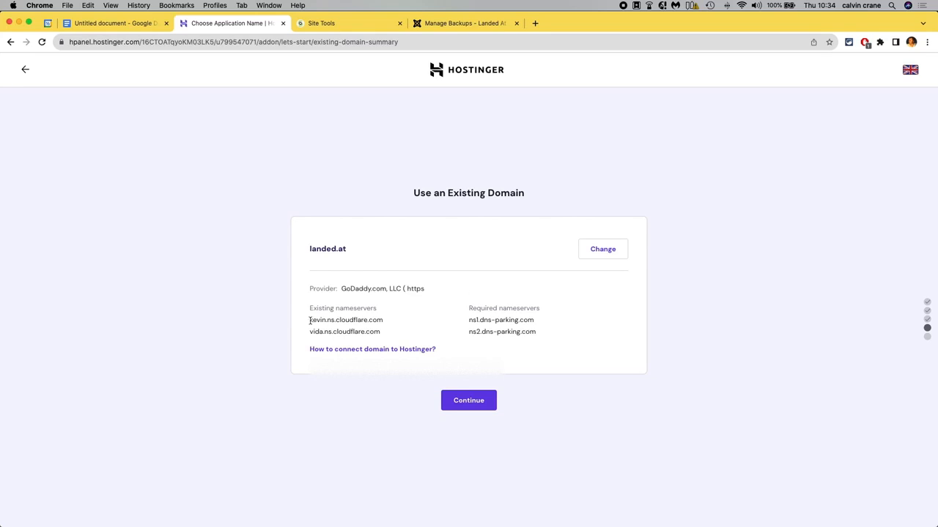
Examine the domain's existing nameservers and the required Hostinger nameservers.
left_click_drag(310, 320, 332, 320)
left_click_drag(377, 320, 383, 320)
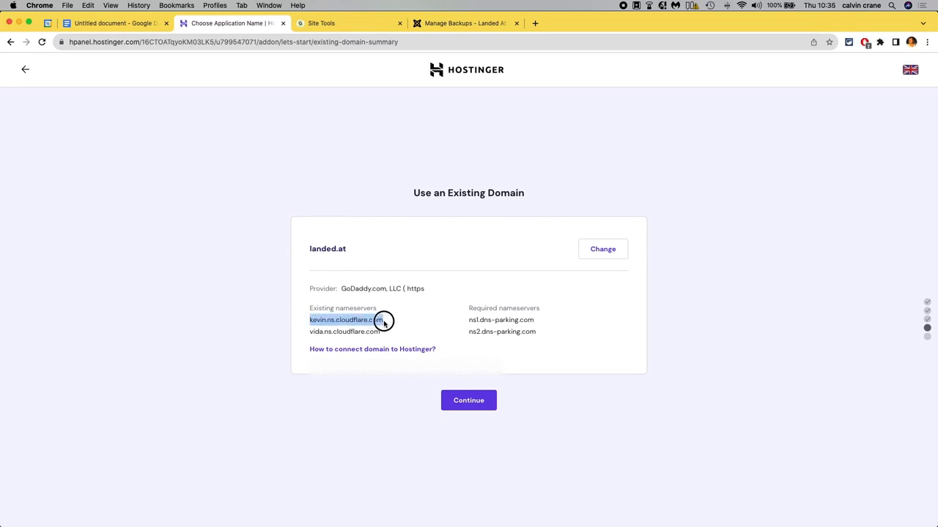
left_click_drag(309, 332, 380, 332)
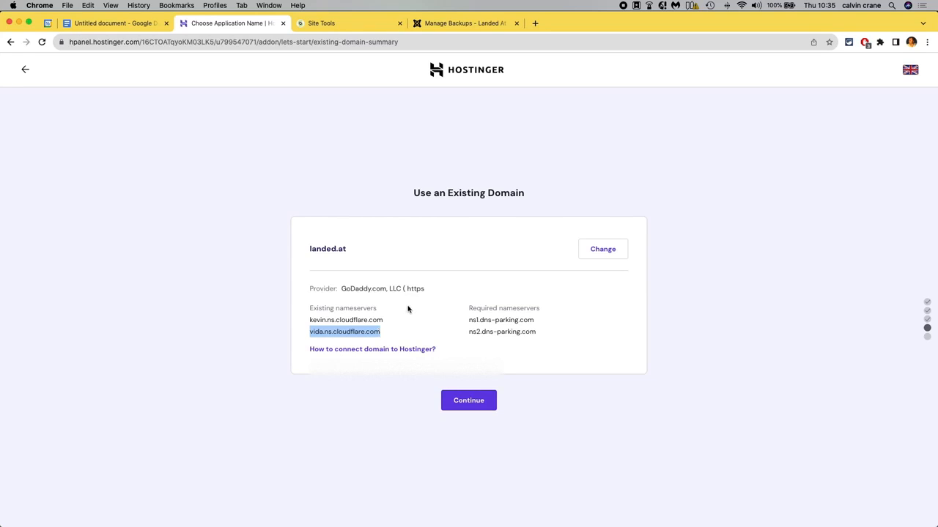
left_click_drag(468, 320, 538, 320)
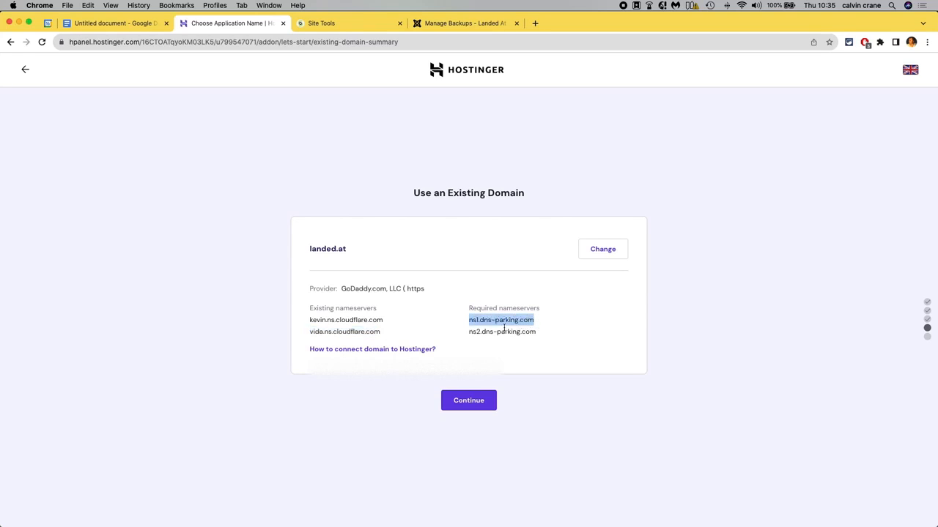
left_click_drag(470, 334, 538, 332)
left_click_drag(469, 320, 534, 318)
left_click_drag(470, 332, 533, 330)
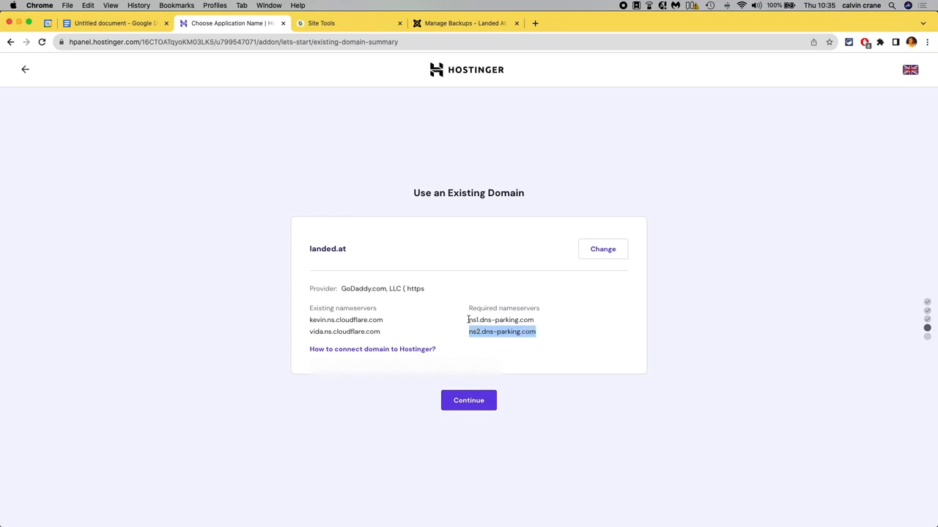
left_click_drag(470, 319, 536, 320)
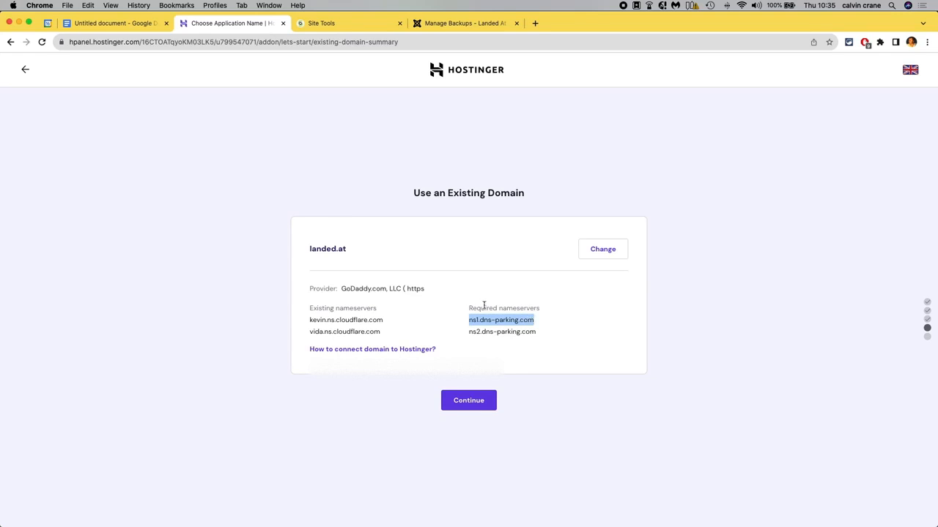
left_click_drag(310, 321, 381, 319)
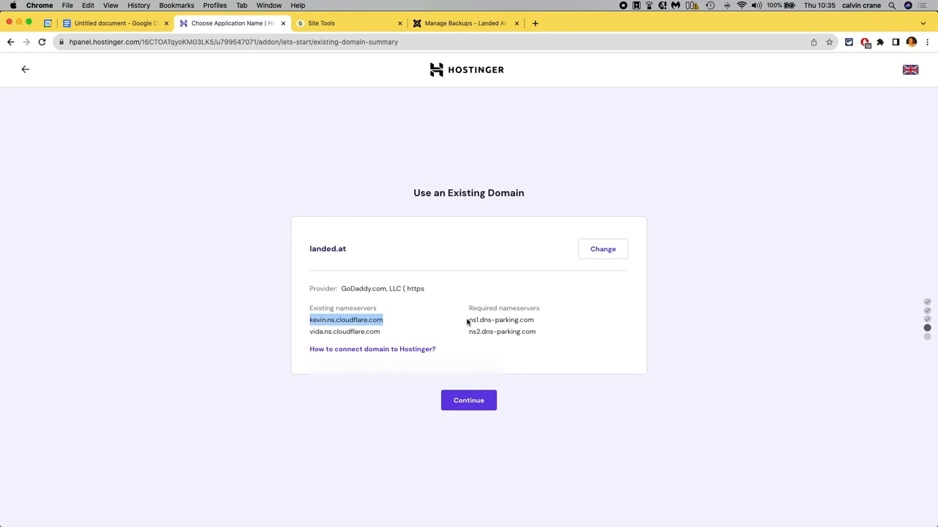
left_click_drag(469, 320, 538, 322)
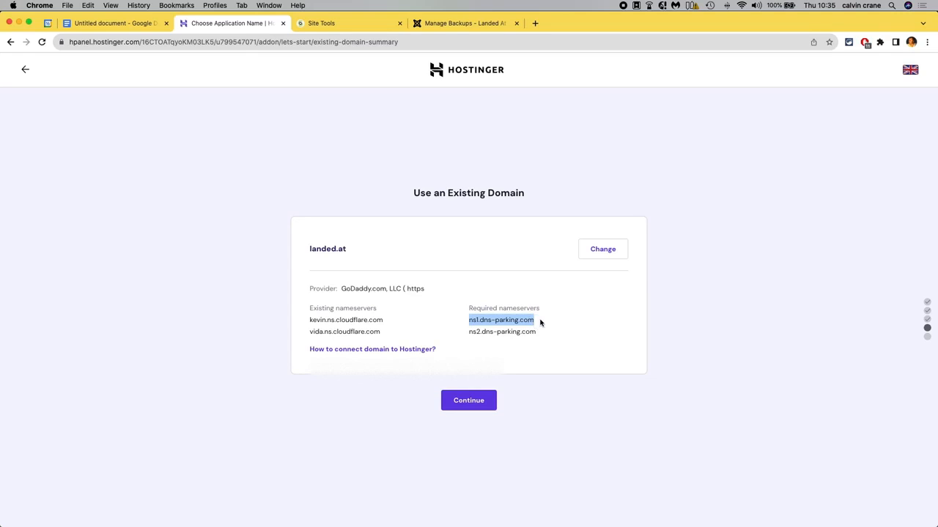
Continue the setup and open the landed.at site's control panel dashboard.
left_click(468, 401)
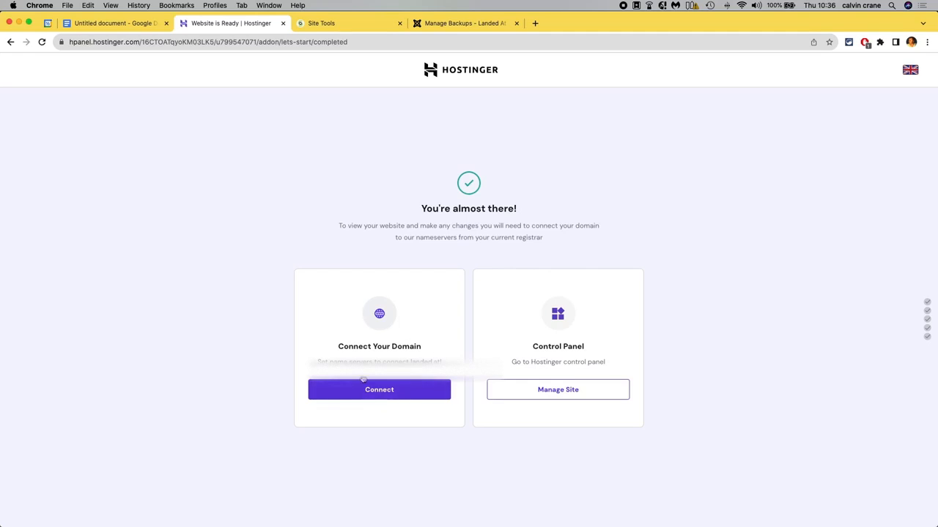
left_click(553, 393)
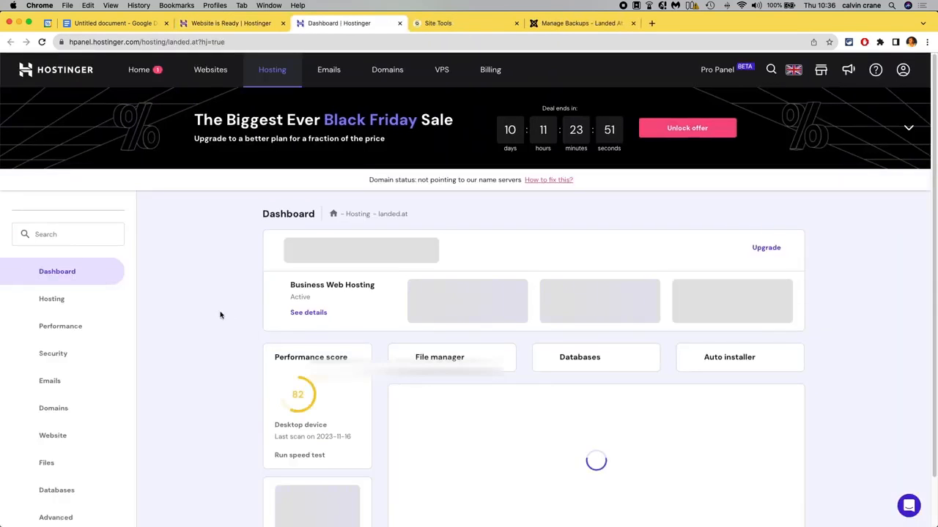
scroll(216, 354, "down", 1)
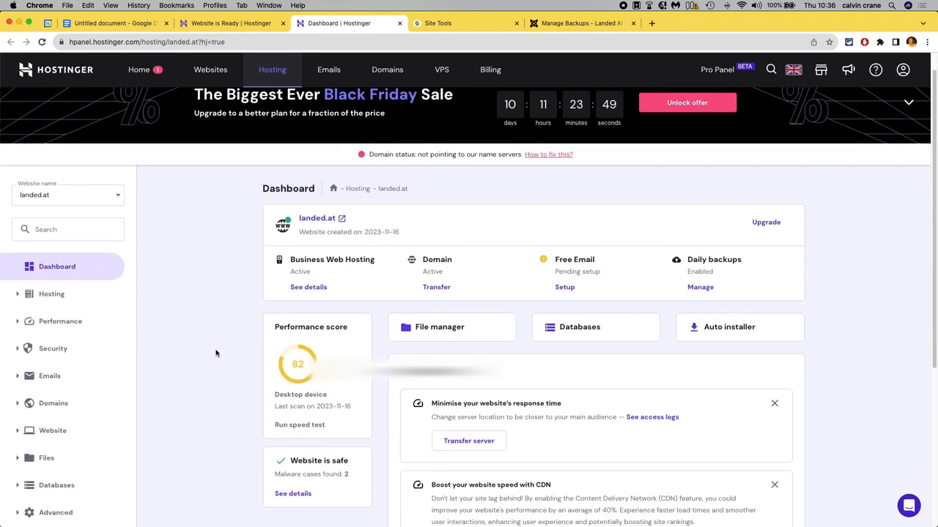
scroll(216, 353, "down", 2)
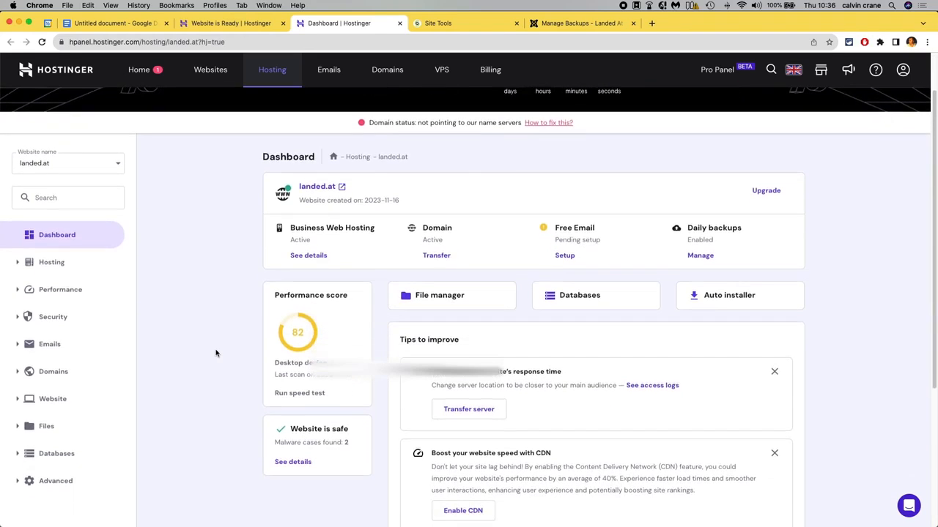
scroll(216, 353, "down", 1)
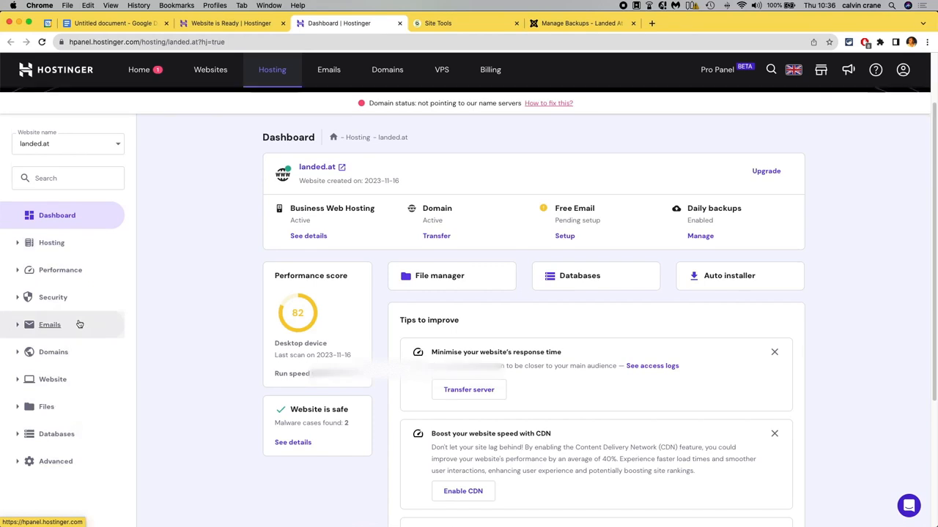
scroll(166, 319, "down", 2)
scroll(167, 320, "down", 2)
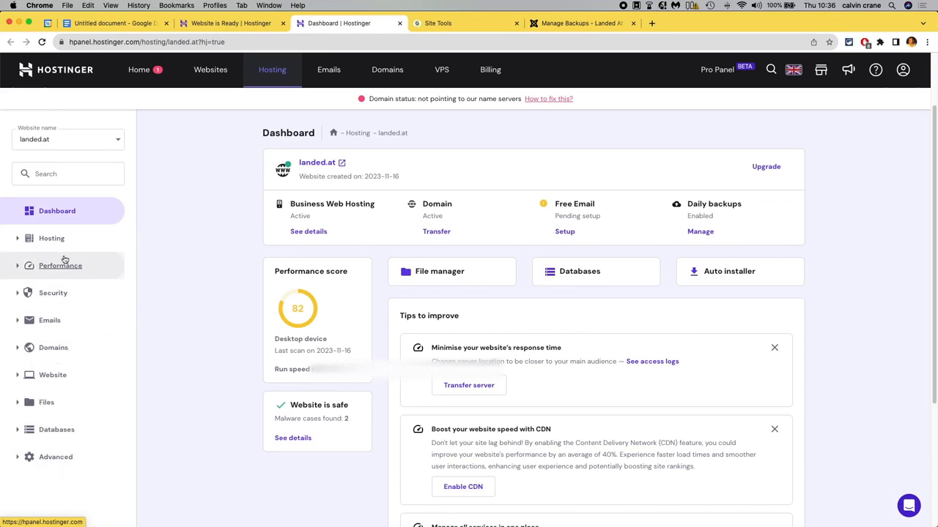
Expand and collapse the Hosting, Performance and Security sections of the dashboard's navigation.
left_click(19, 242)
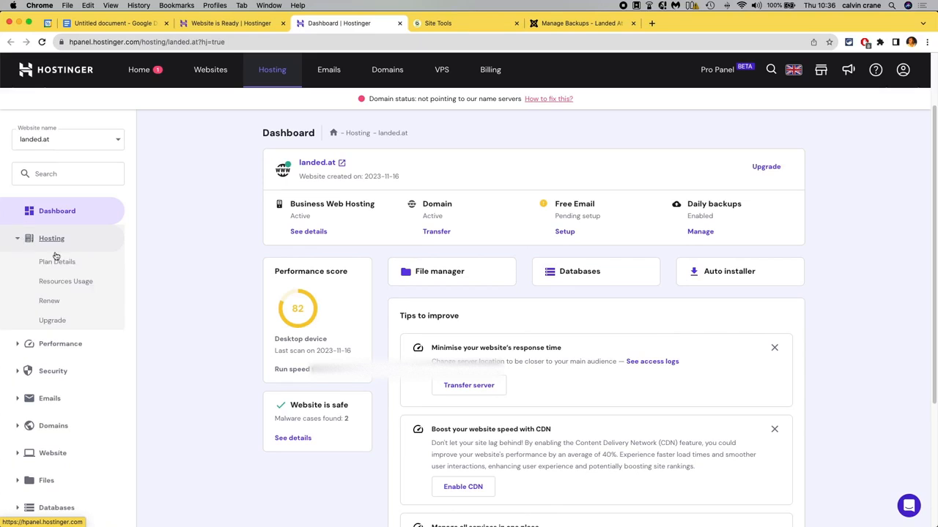
left_click(19, 242)
left_click(18, 267)
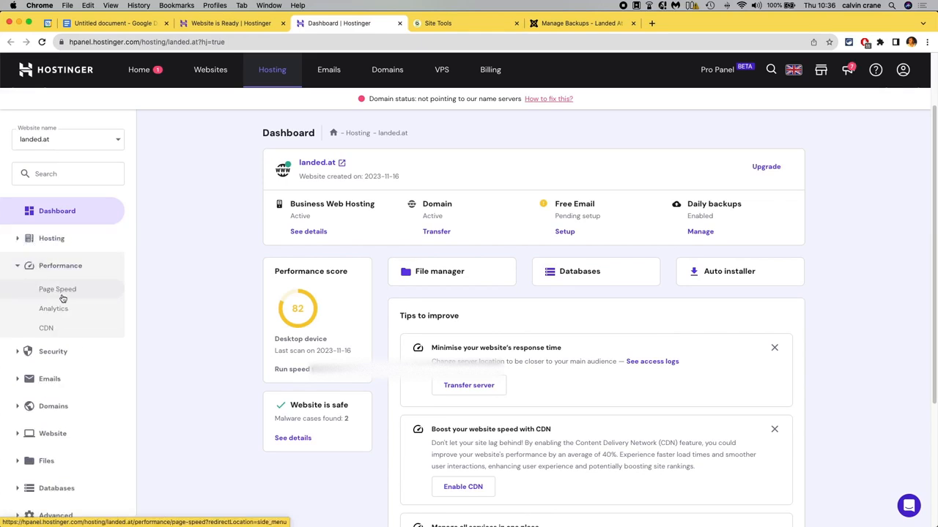
left_click(18, 267)
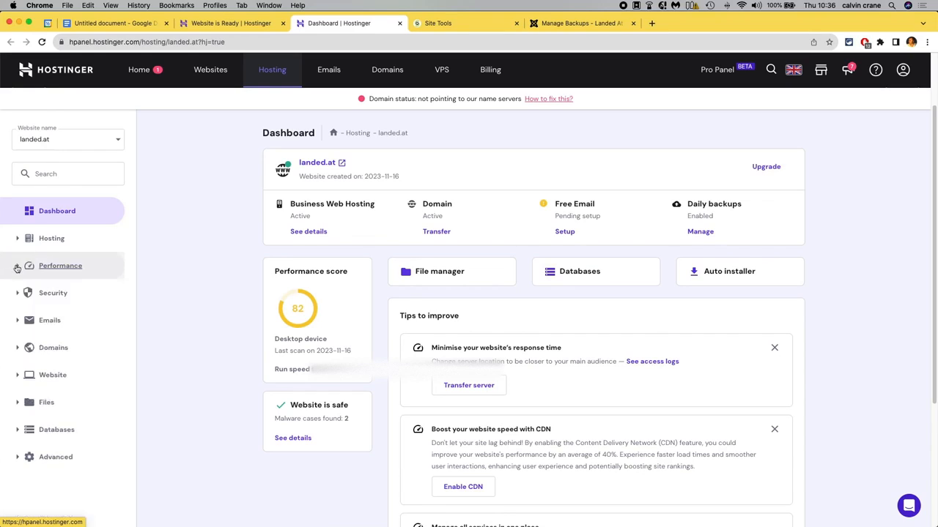
left_click(19, 293)
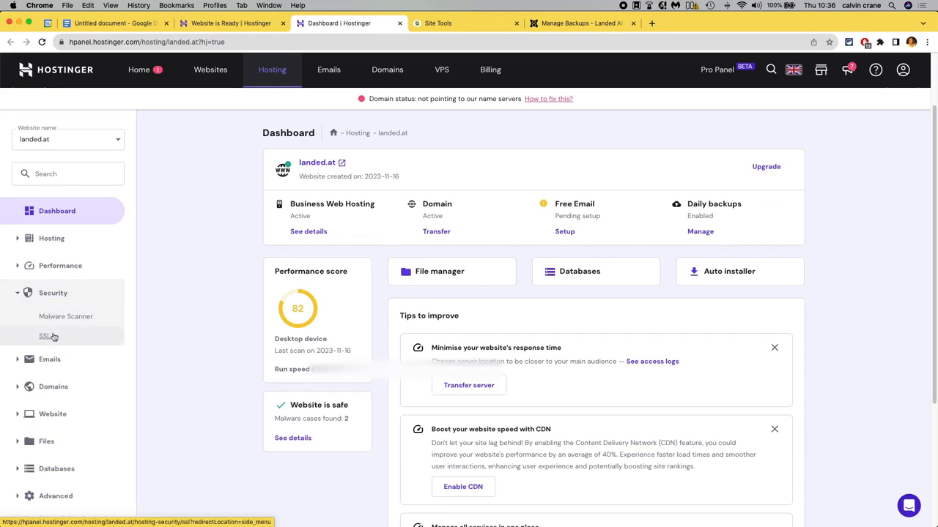
left_click(21, 295)
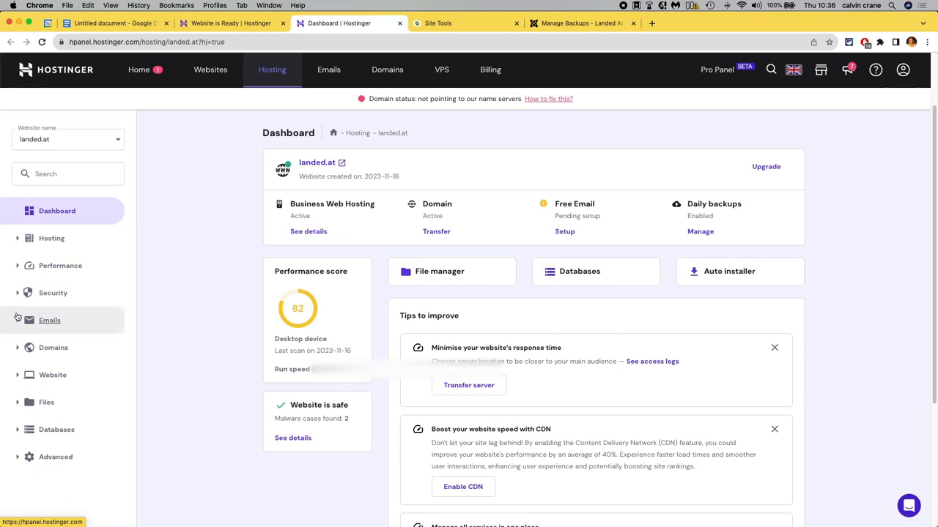
Browse the Emails, Domains and Website sections of the navigation and open the WordPress overview page.
left_click(18, 322)
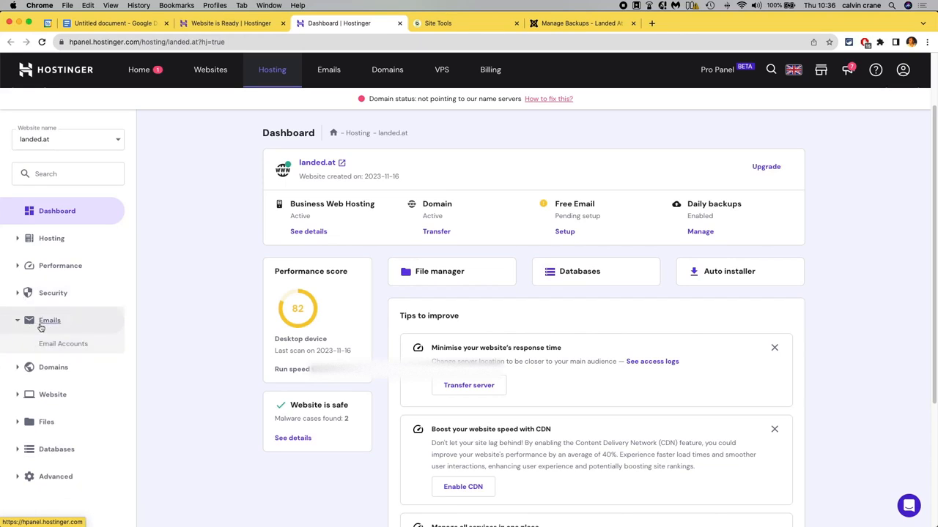
left_click(18, 323)
left_click(18, 348)
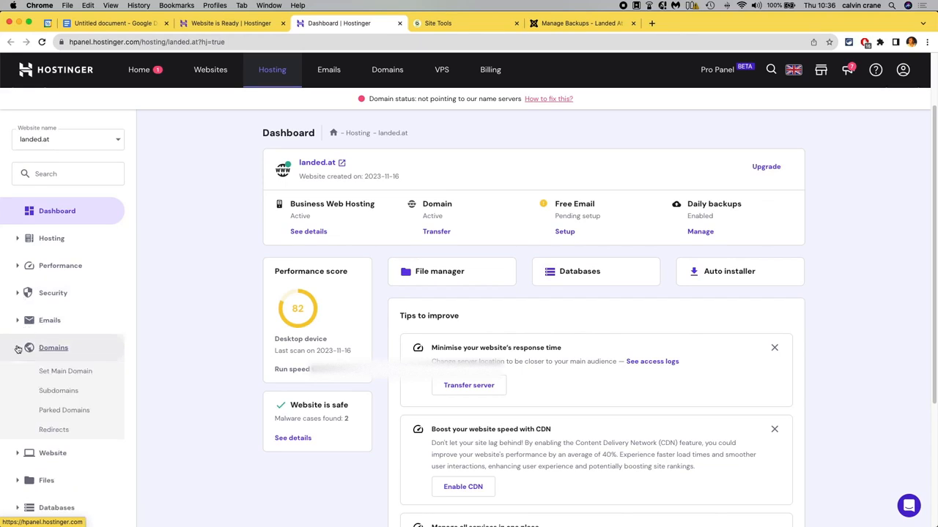
scroll(90, 308, "down", 2)
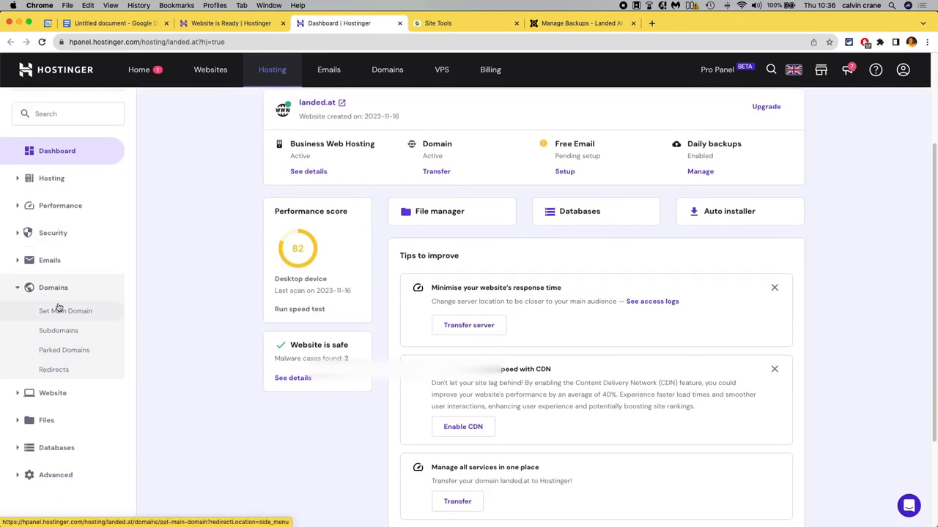
left_click(19, 288)
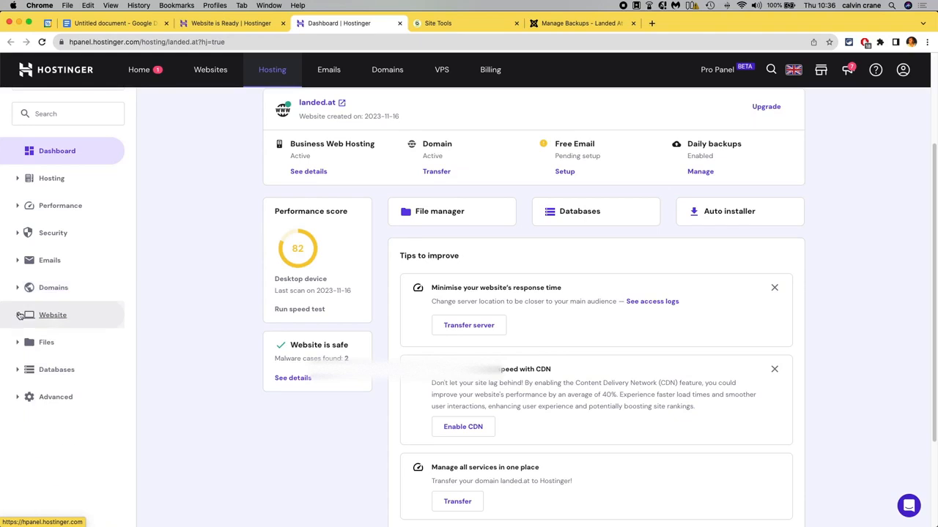
left_click(18, 316)
scroll(69, 334, "down", 2)
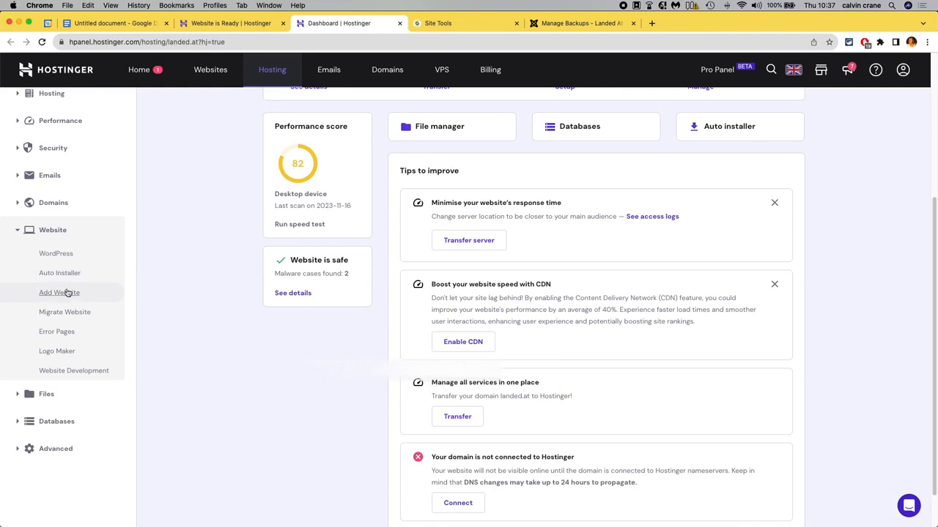
left_click(56, 253)
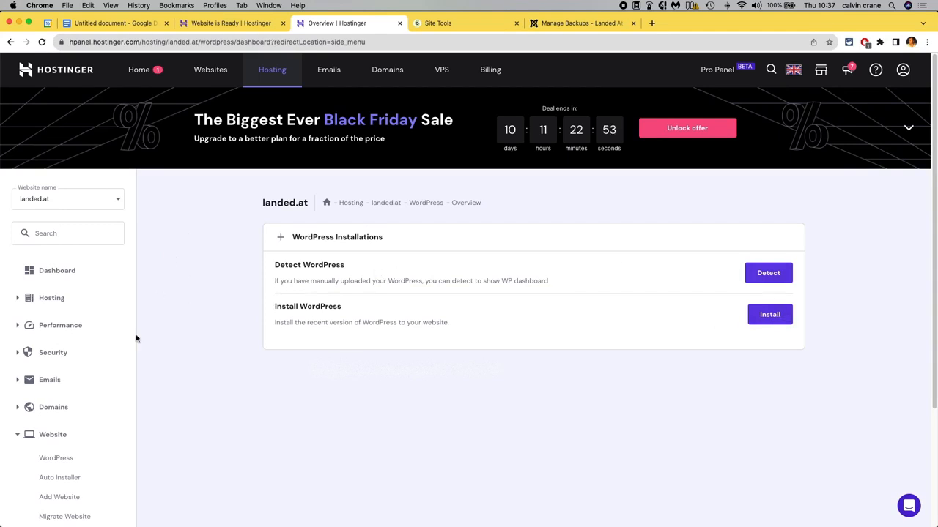
scroll(89, 370, "down", 1)
scroll(88, 370, "down", 3)
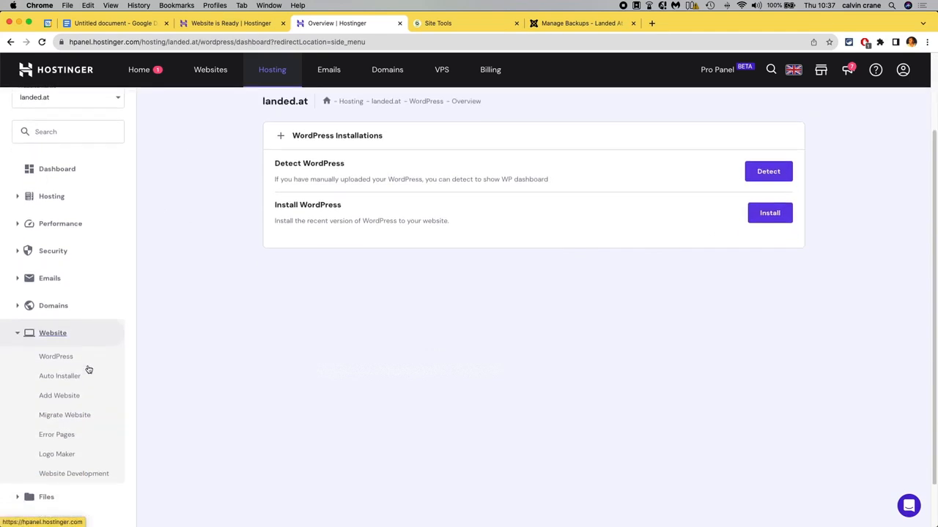
Open the File Manager from the Files section and enter the public_html folder.
left_click(17, 334)
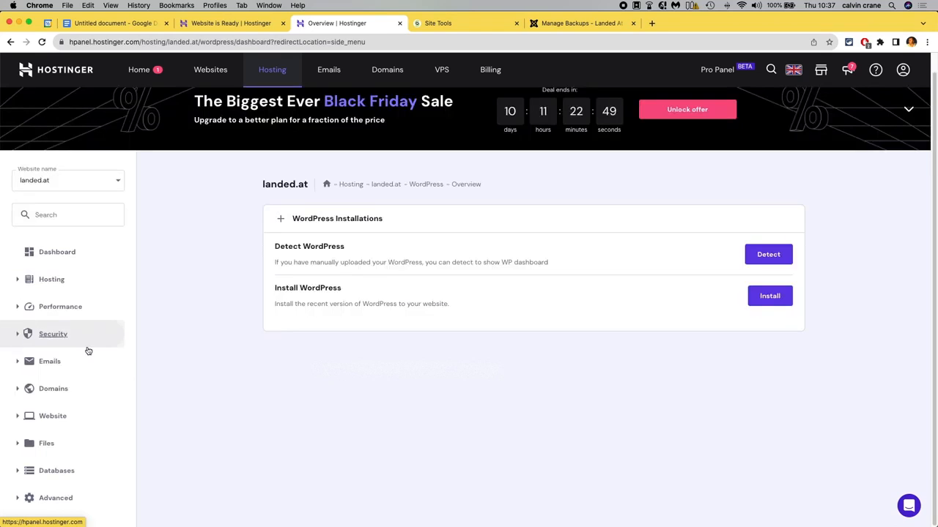
left_click(17, 443)
scroll(109, 417, "down", 3)
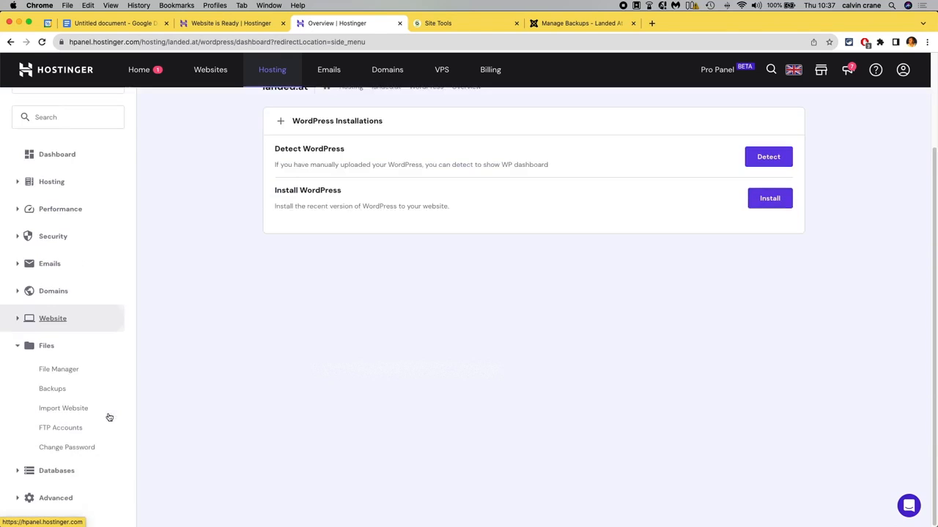
left_click(61, 368)
left_click(384, 239)
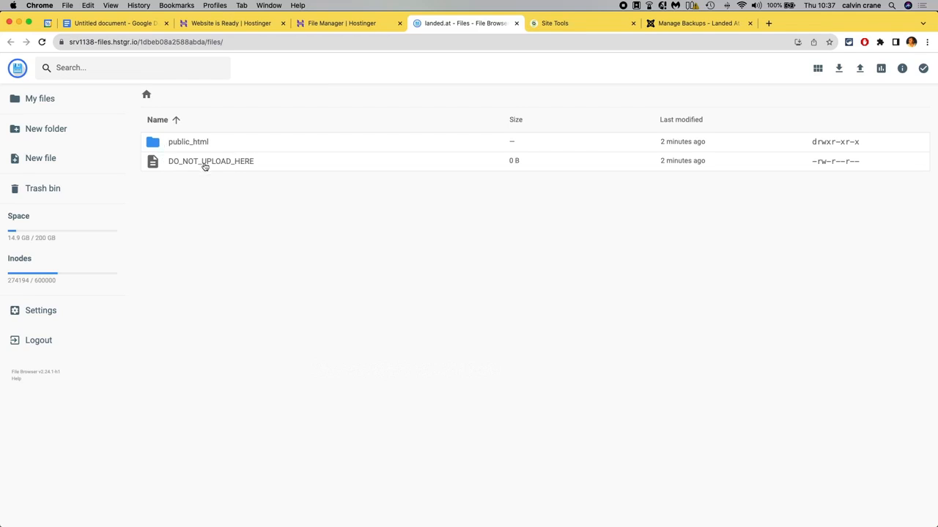
double_click(167, 145)
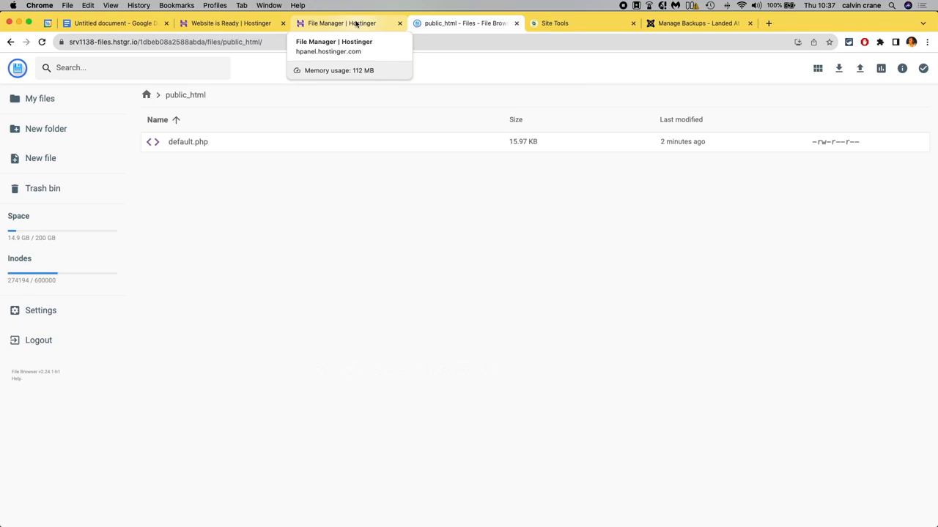
Switch to the migration notes document and highlight the new-site and upload steps.
left_click(110, 23)
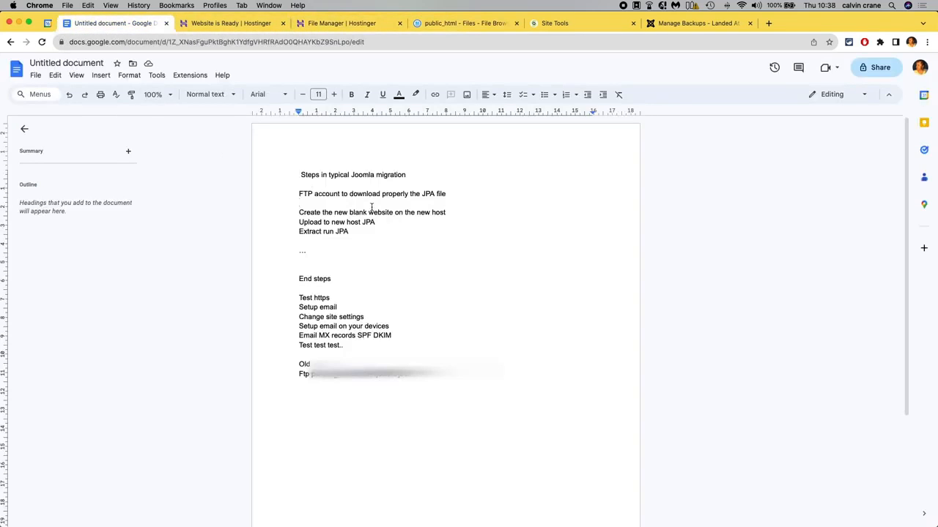
left_click_drag(448, 213, 300, 213)
left_click(409, 231)
left_click_drag(389, 222, 300, 222)
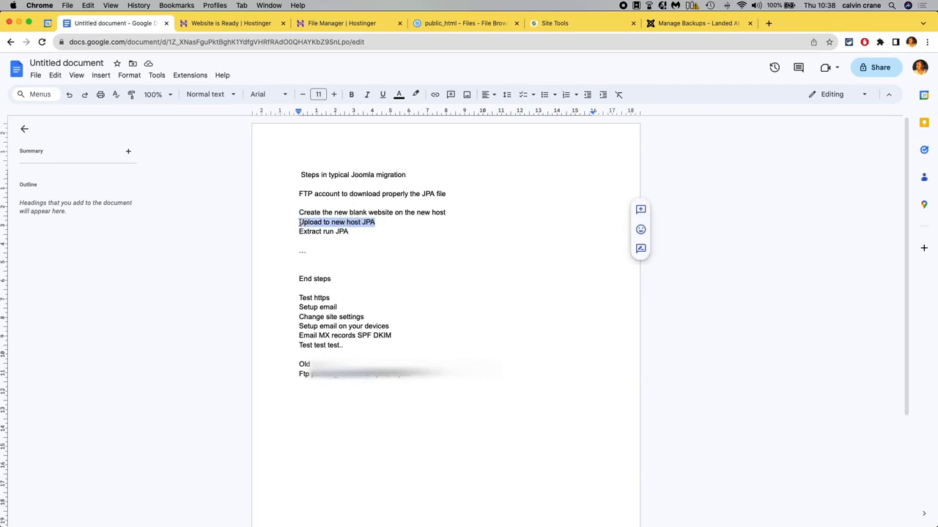
left_click(378, 231)
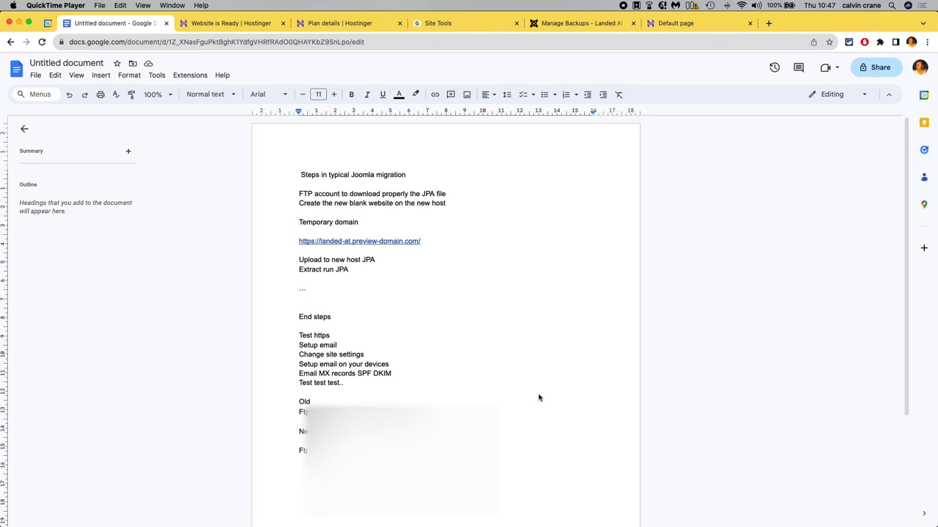
Highlight the temporary domain note and its preview URL in the migration notes.
left_click(299, 222)
left_click_drag(299, 222, 372, 222)
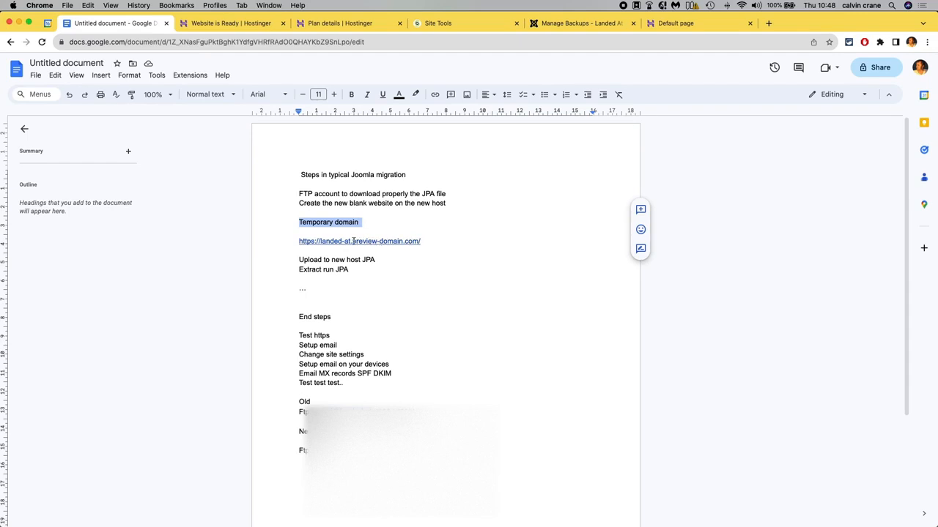
left_click_drag(353, 241, 302, 240)
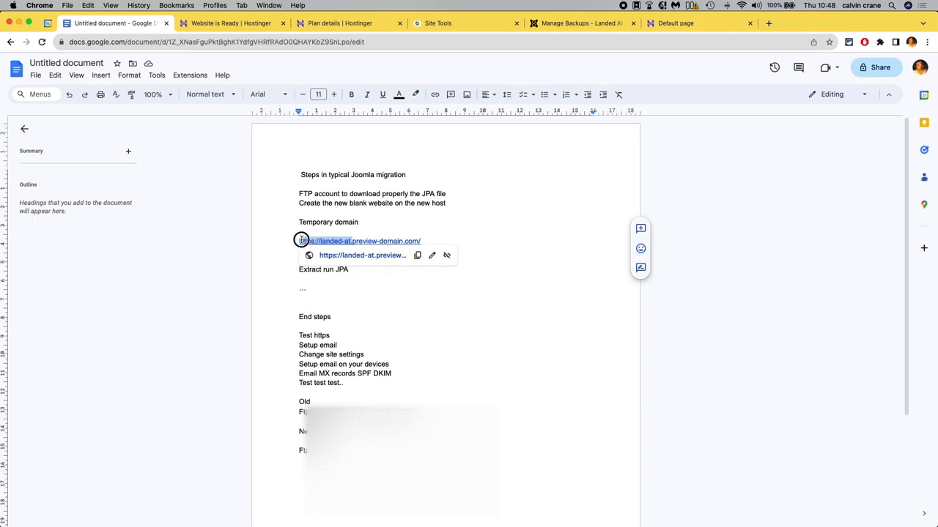
left_click(286, 218)
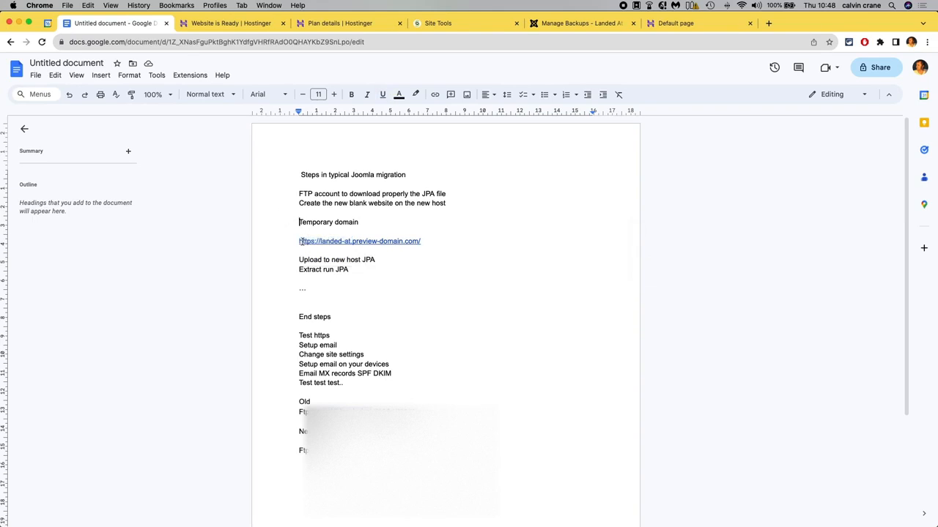
Open the temporary preview site tab and dismiss its preview banner.
left_click(666, 26)
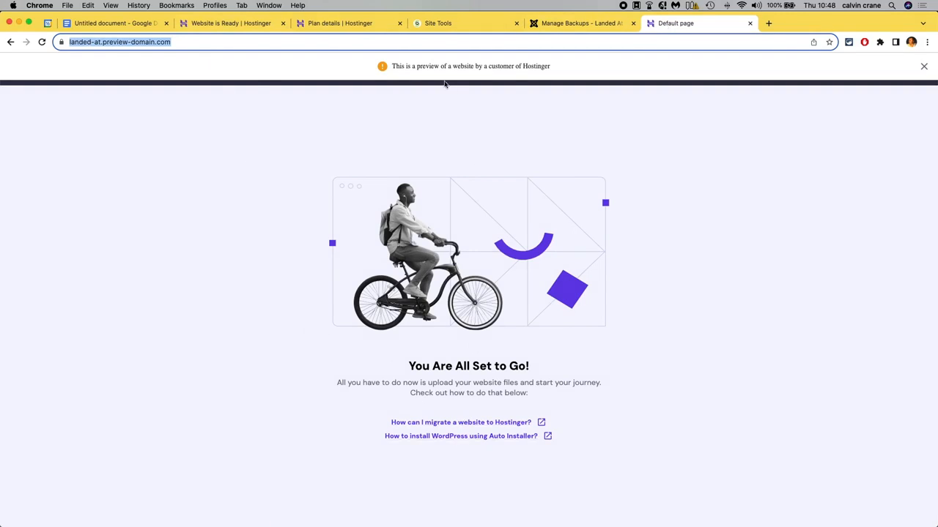
left_click(924, 66)
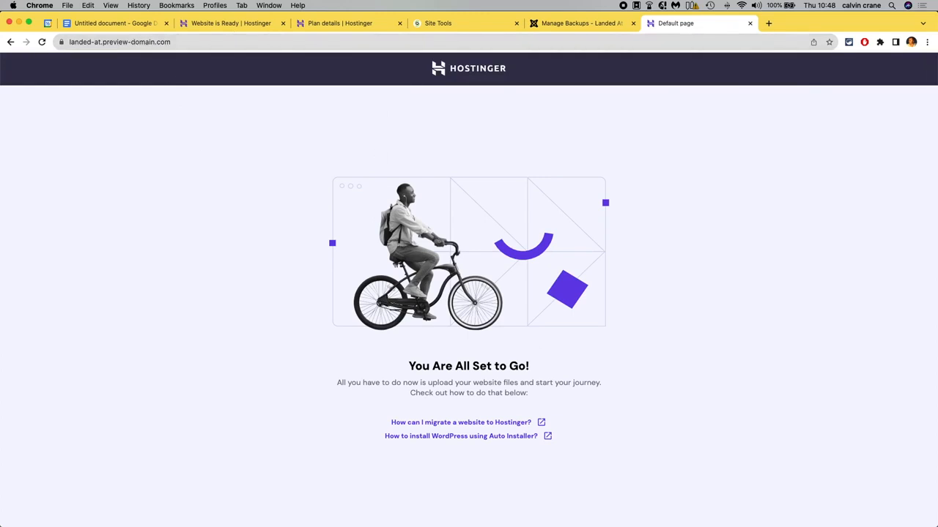
Open the remote default.php file in the editor through FileZilla and scroll through its code.
left_click(546, 516)
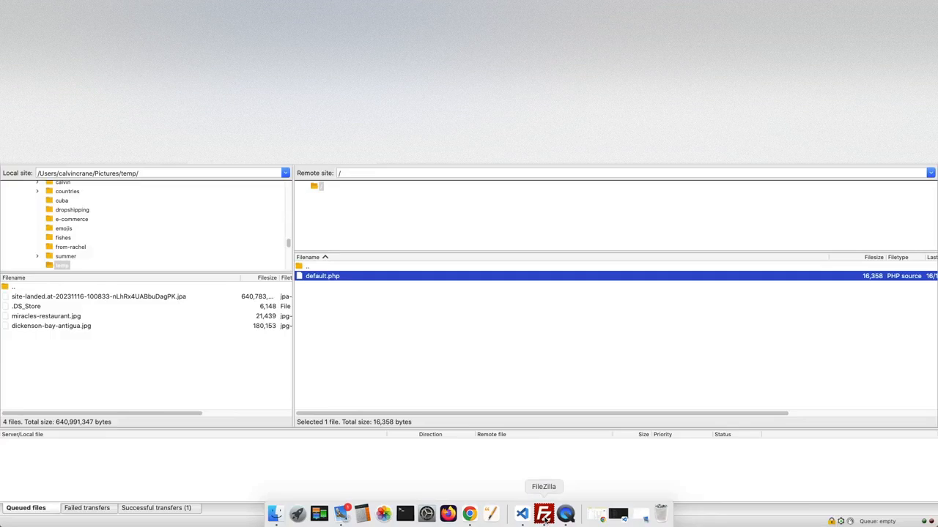
right_click(310, 277)
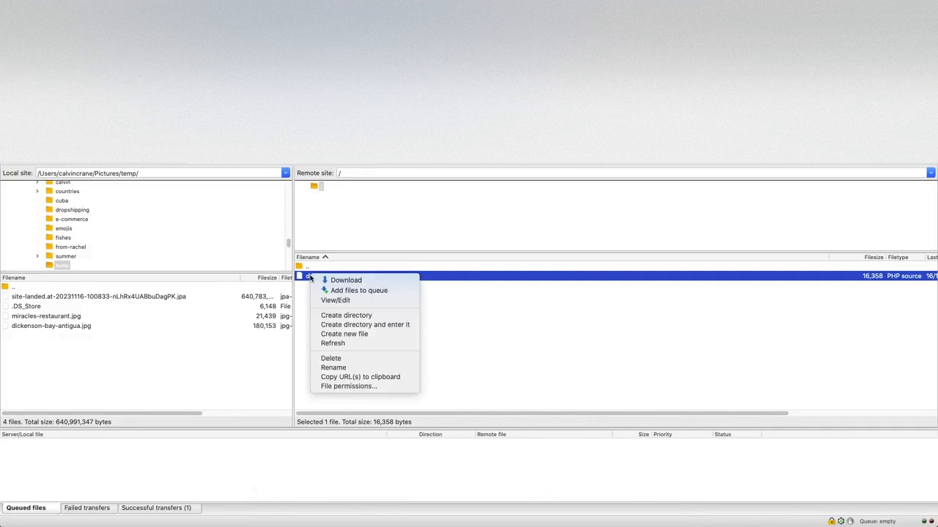
left_click(327, 300)
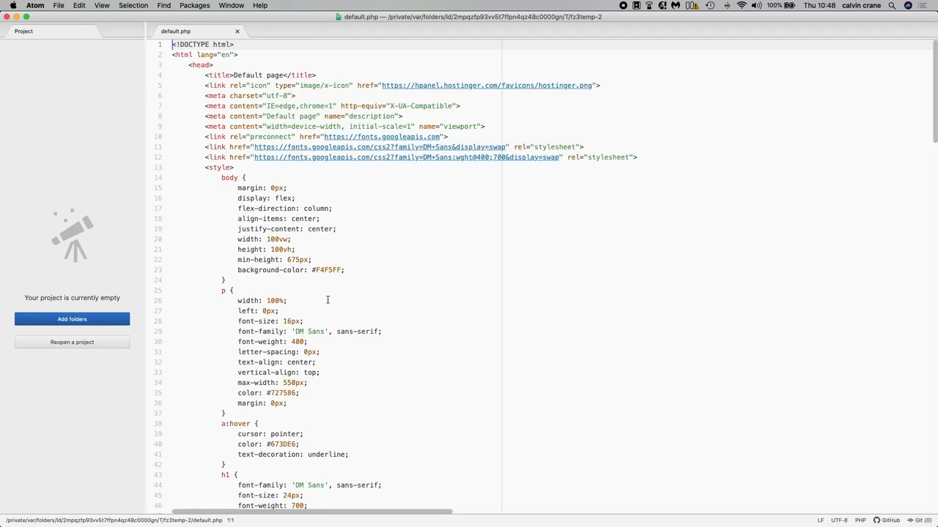
scroll(328, 300, "down", 20)
scroll(337, 304, "down", 11)
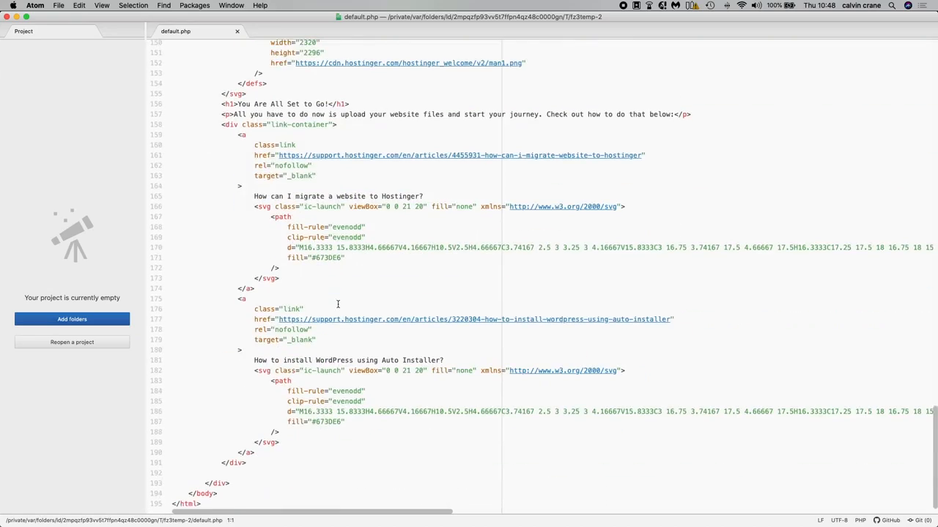
scroll(338, 304, "up", 13)
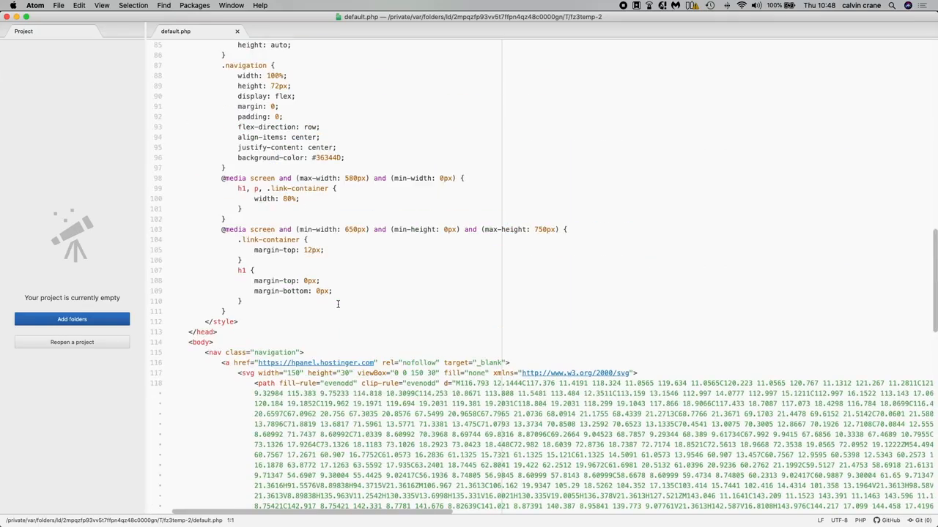
scroll(338, 304, "up", 17)
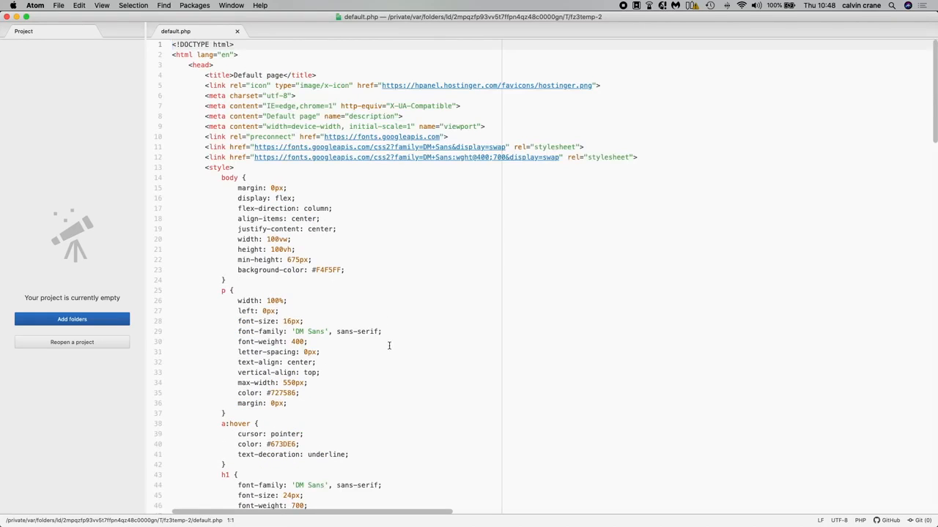
scroll(388, 346, "down", 17)
scroll(389, 346, "down", 3)
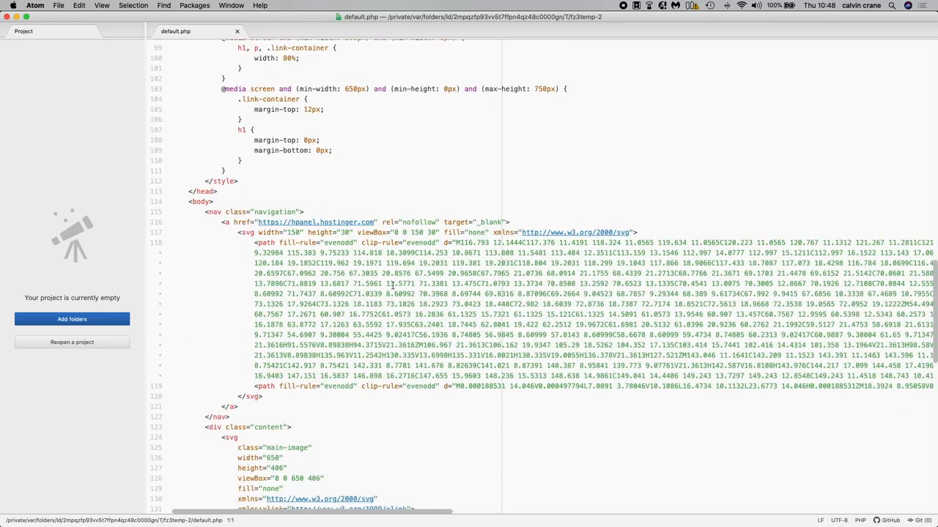
Add a line reading hello moto after the body tag, save, and upload default.php back to the server.
left_click(237, 203)
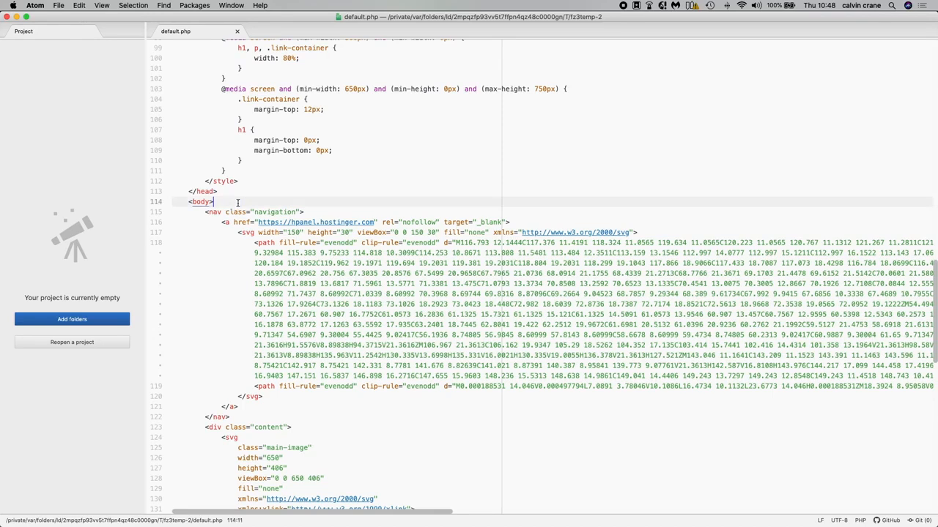
key("Return")
type("hello moto")
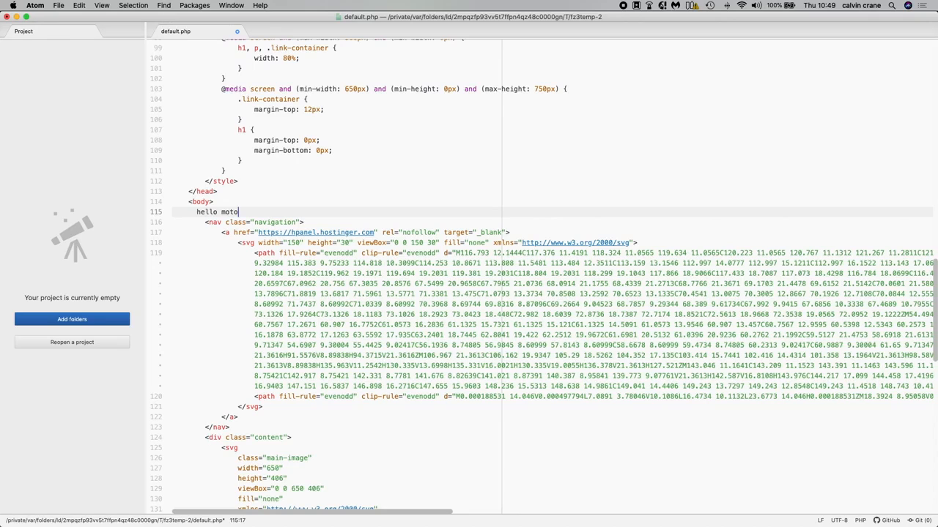
key("super+s")
key("super+Tab")
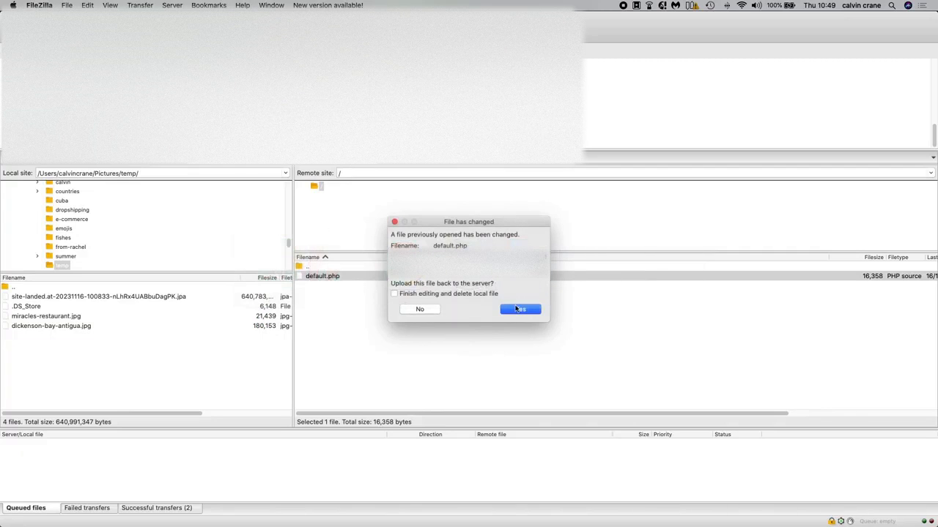
left_click(518, 310)
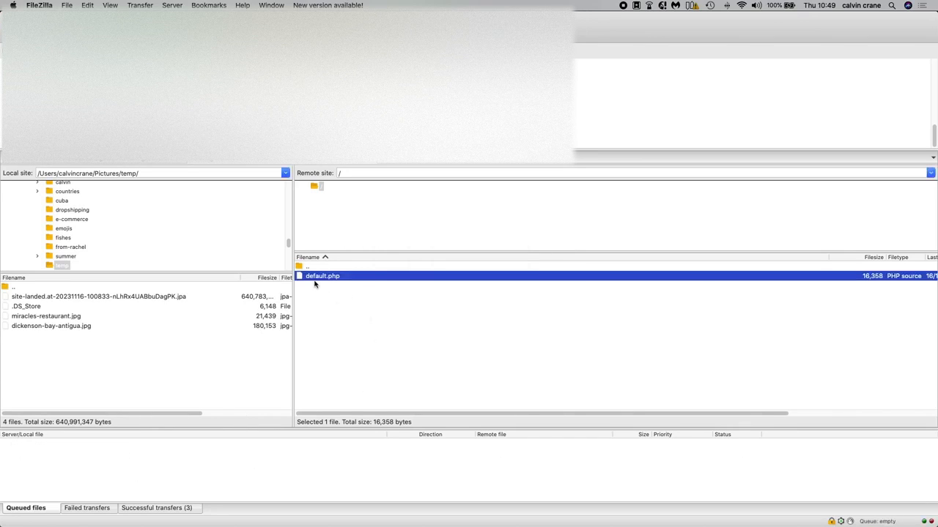
Reload the preview site and view its page source to check the added text.
key("super+Tab")
key("super+Tab")
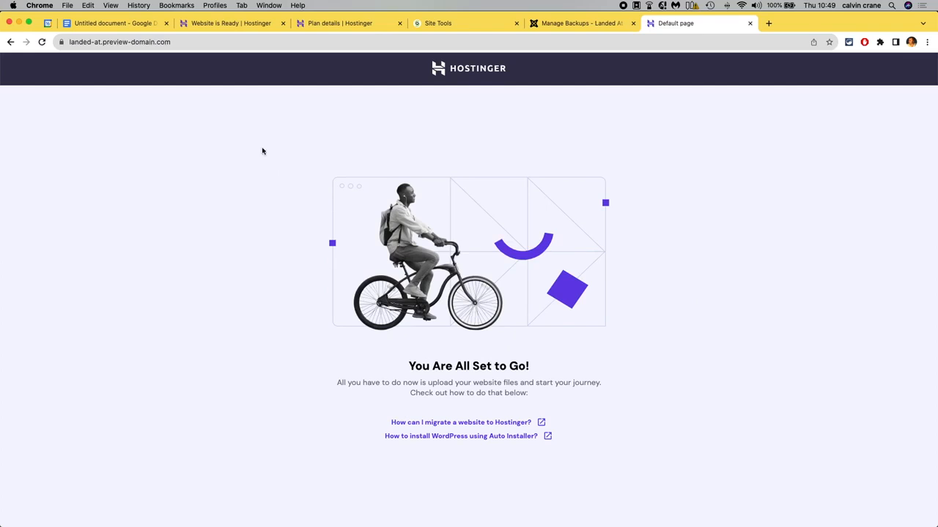
left_click(41, 43)
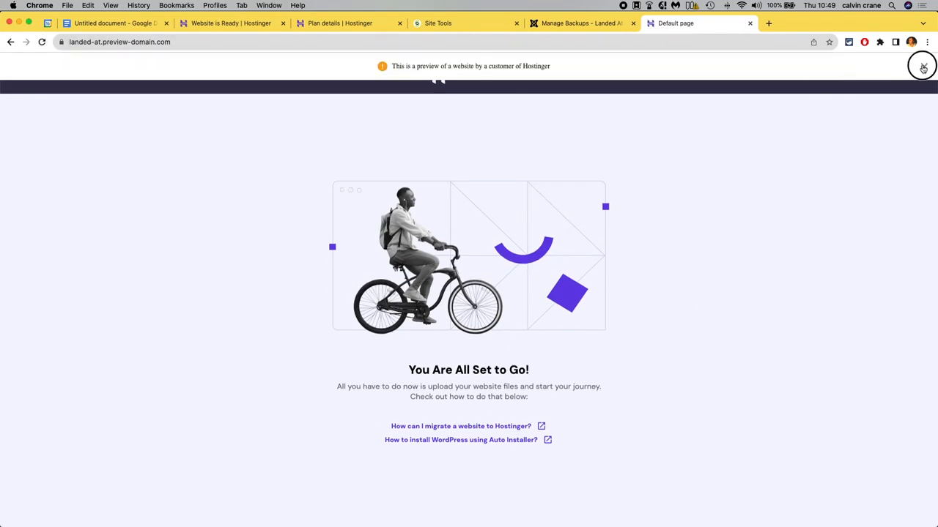
left_click(923, 66)
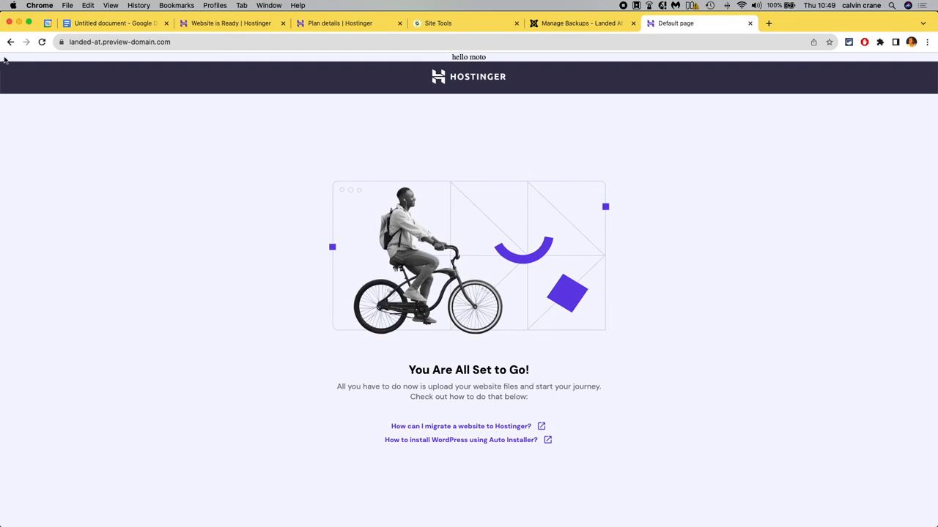
right_click(94, 148)
left_click(118, 288)
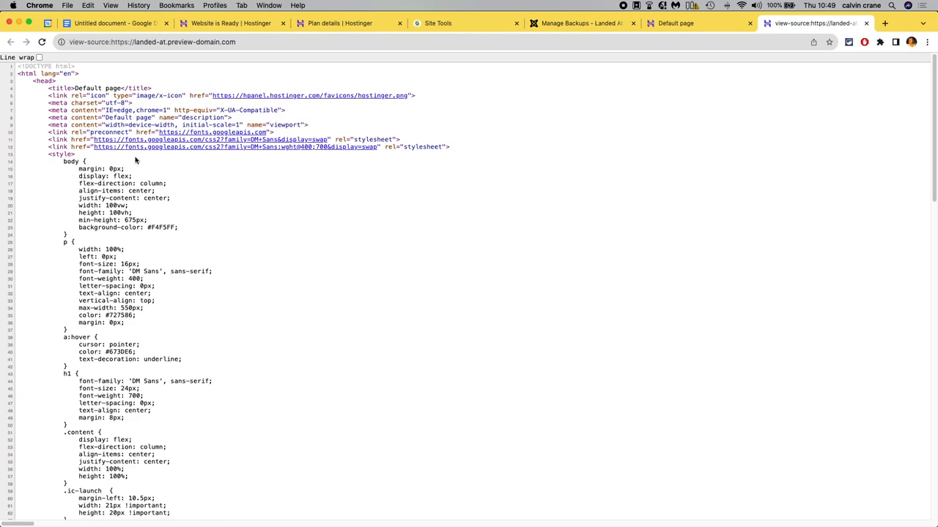
scroll(217, 318, "down", 10)
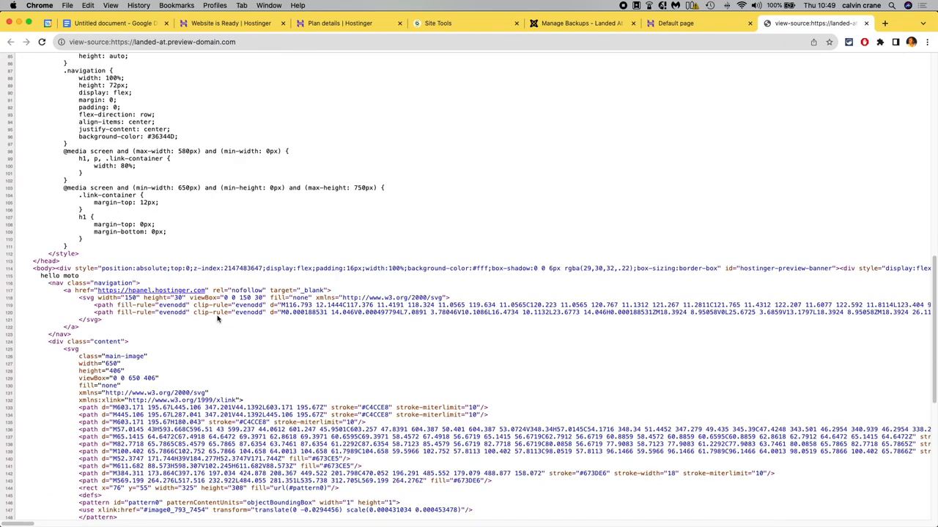
Close the page-source tab and look over the preview site address and the Akeeba backups list.
left_click_drag(81, 276, 38, 275)
left_click(866, 23)
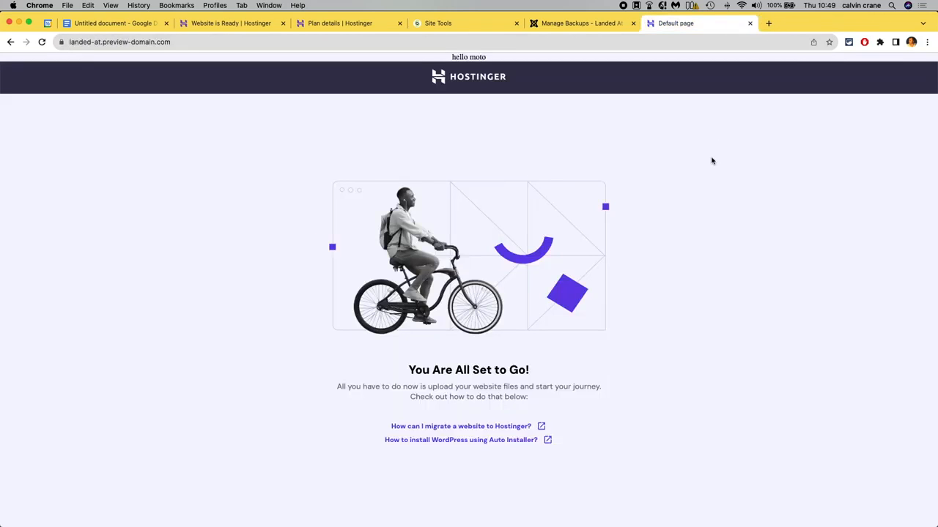
key("super+Tab")
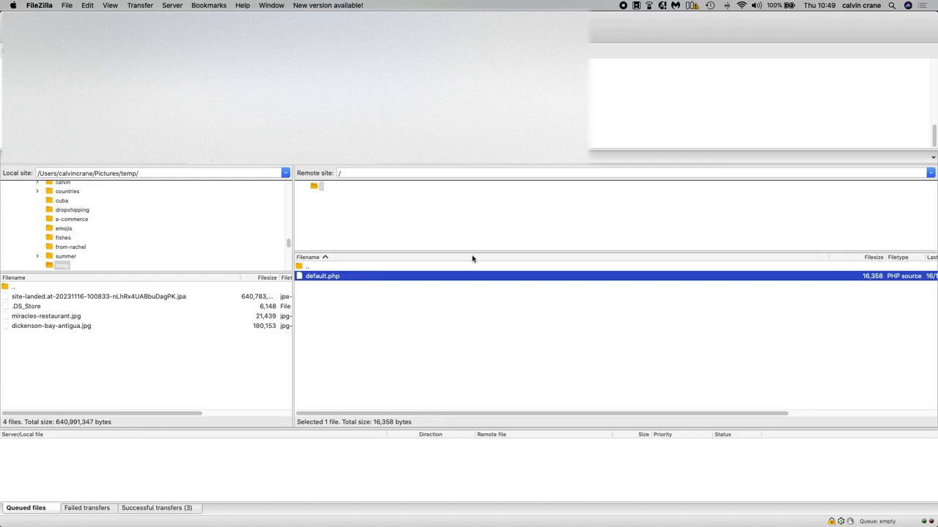
key("super+Tab")
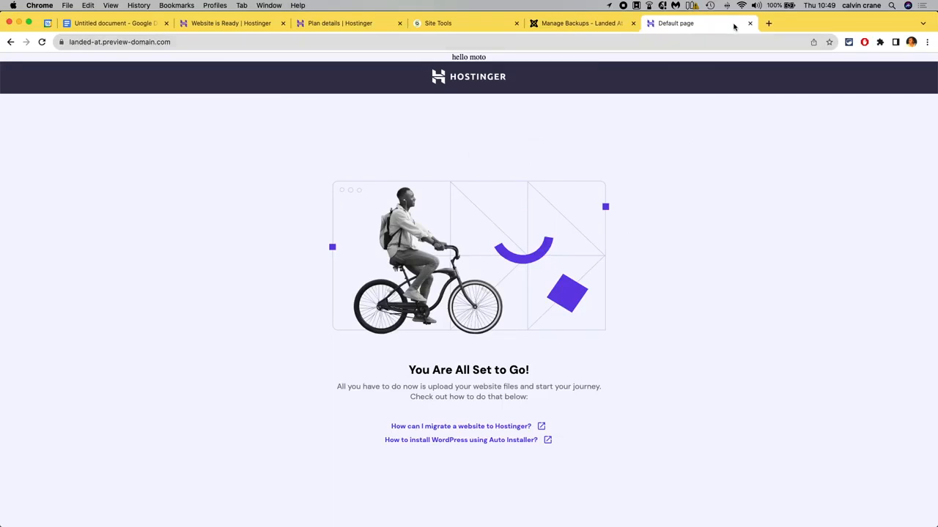
left_click(150, 42)
left_click_drag(194, 42, 57, 41)
left_click(152, 42)
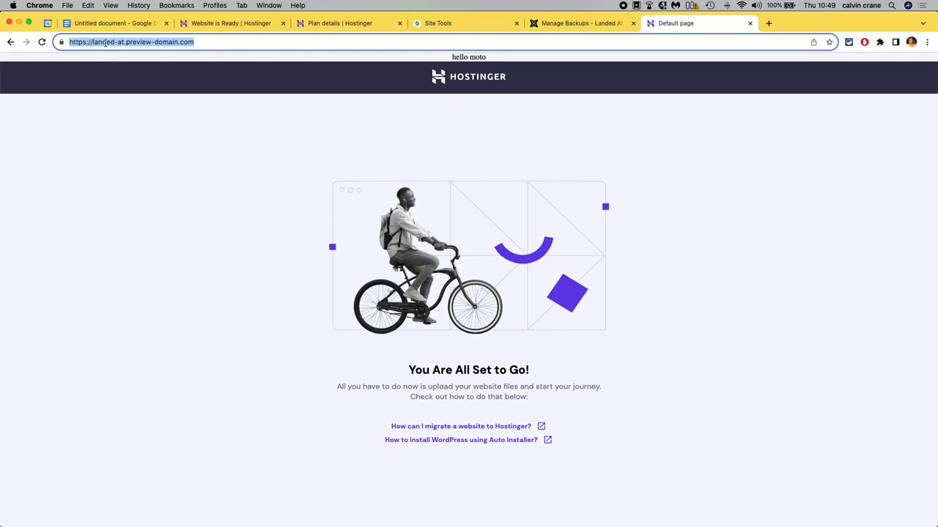
left_click(558, 24)
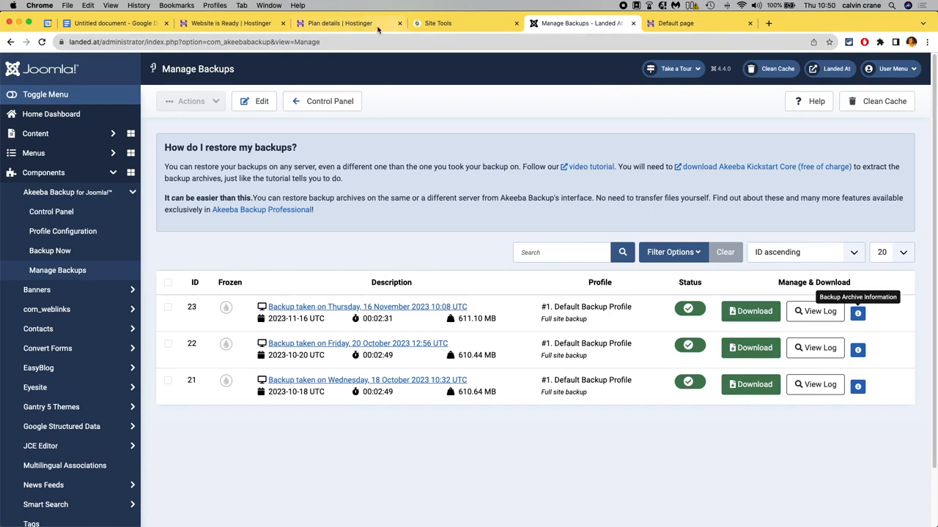
Upload the site-landed.at JPA backup archive from the local temp folder to the remote site root.
mouse_move(533, 520)
left_click(532, 515)
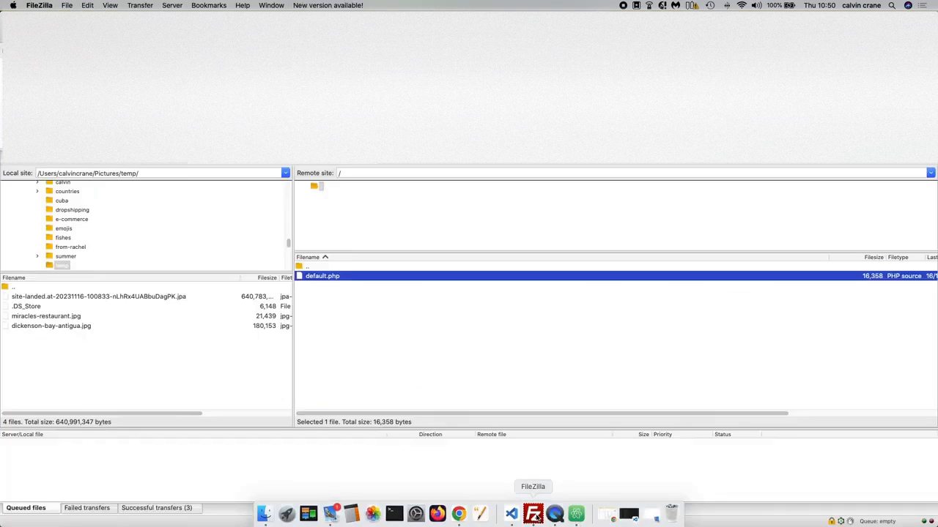
left_click(42, 298)
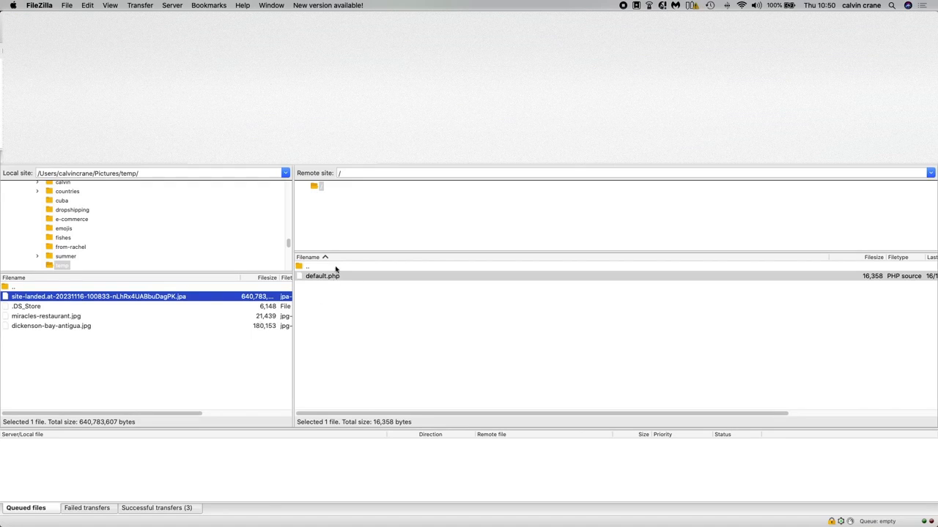
left_click(93, 296)
left_click_drag(93, 296, 485, 339)
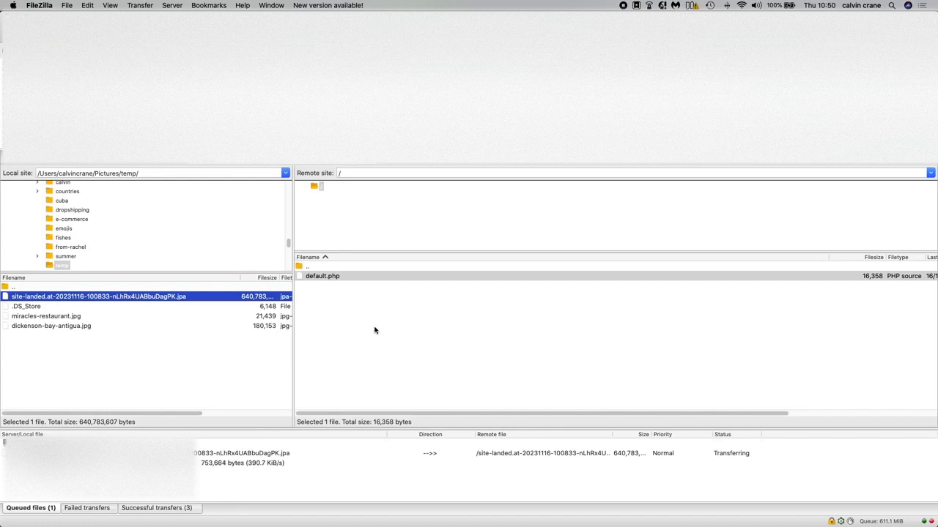
key("super+Tab")
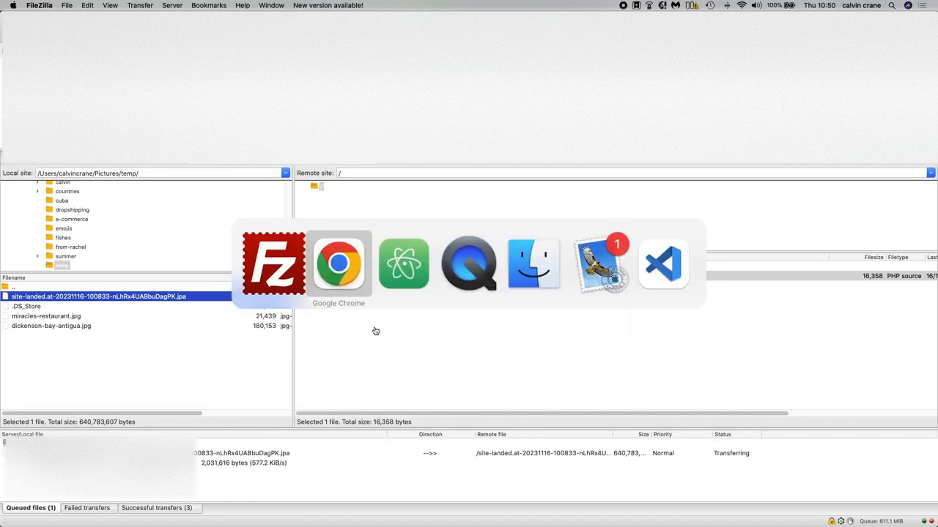
left_click(89, 29)
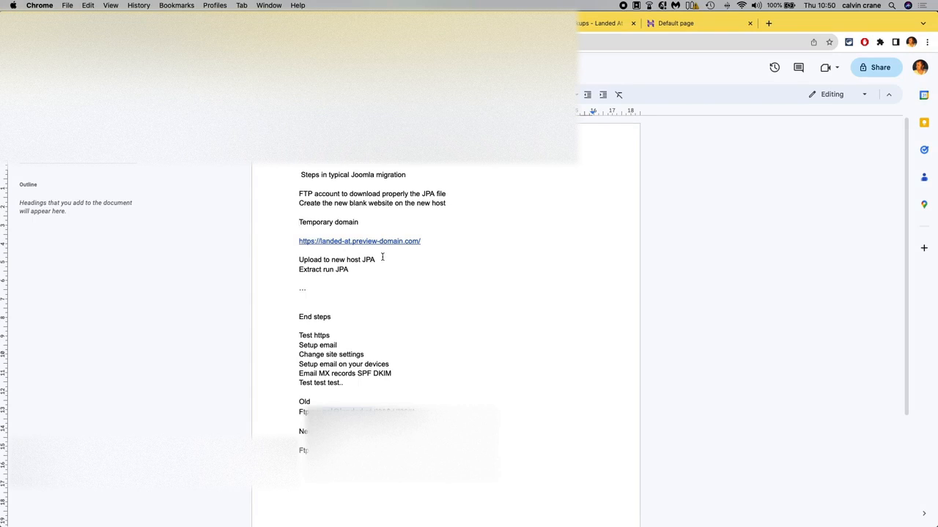
key("super+Tab")
mouse_move(415, 525)
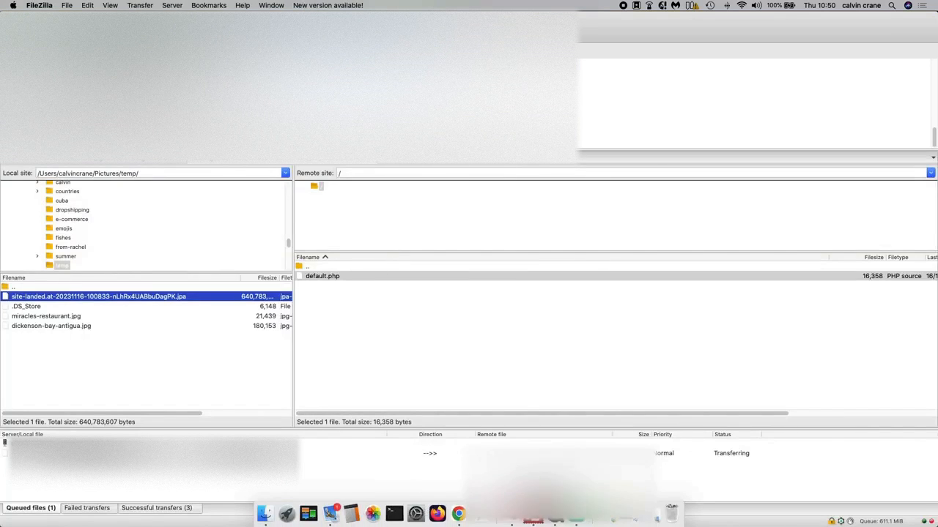
left_click(459, 521)
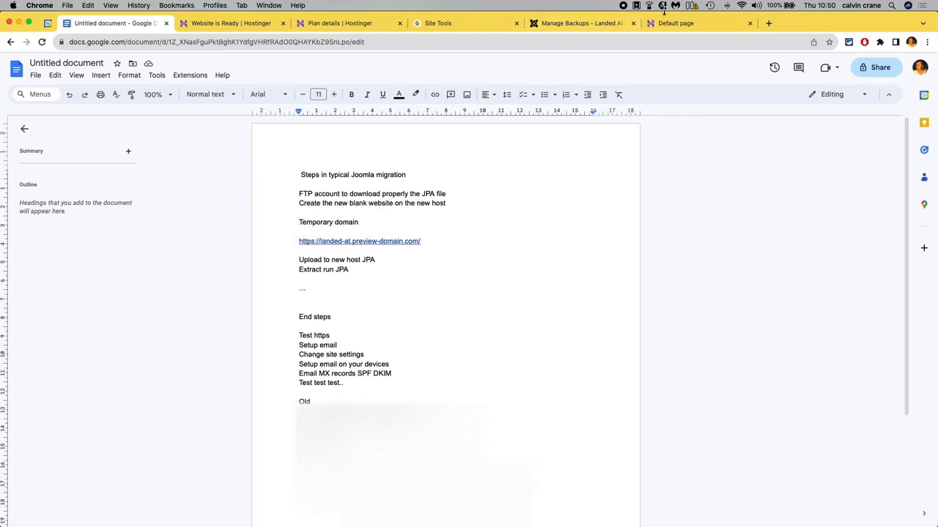
Search for akeeba kickstart download and download the Kickstart Core 8.0.3 zip from Akeeba's site.
left_click(769, 23)
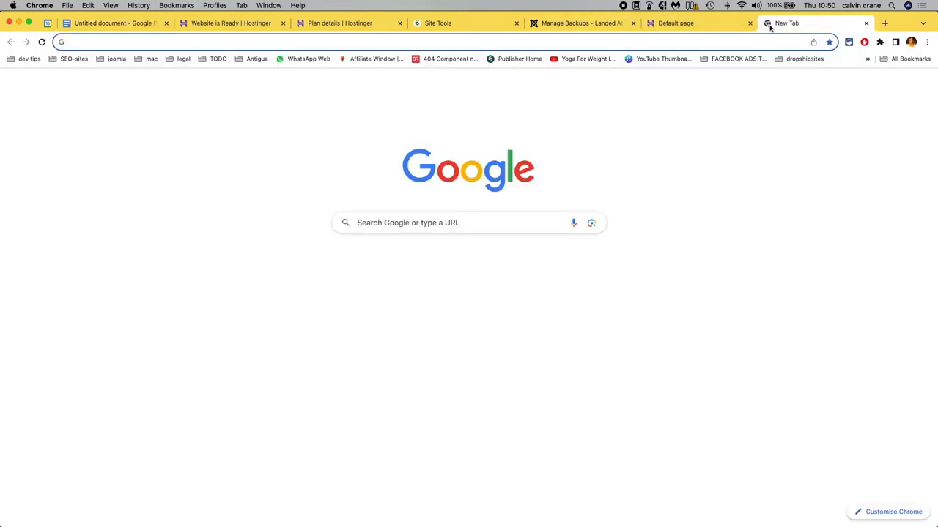
type("akeeba kickstart h")
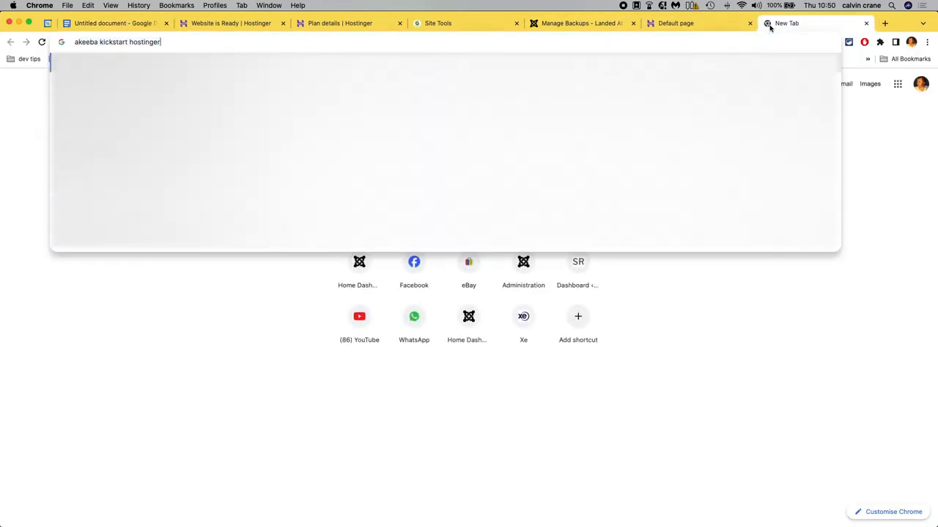
key("BackSpace")
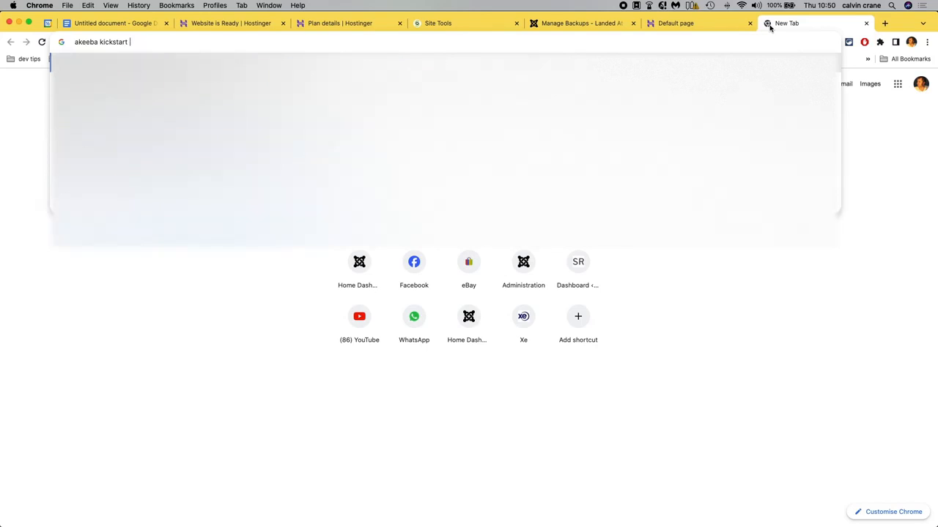
type("down")
key("Return")
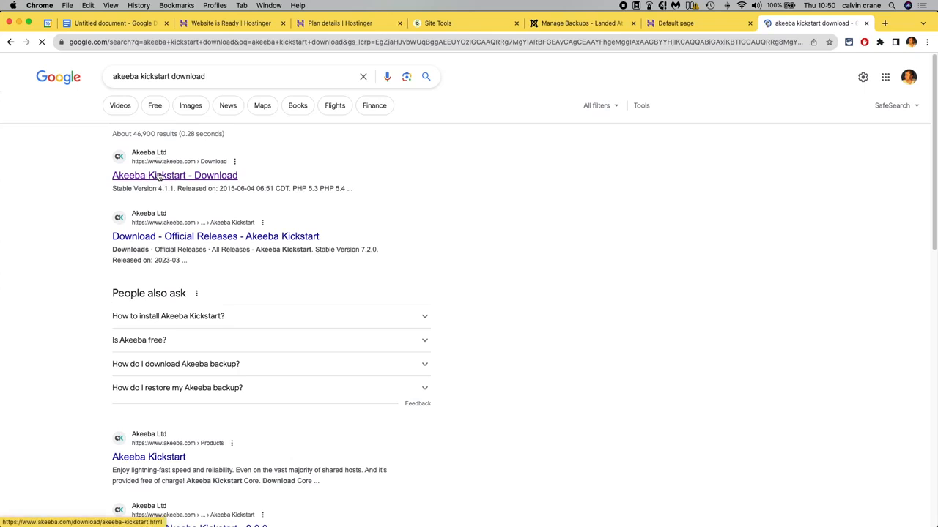
left_click(159, 176)
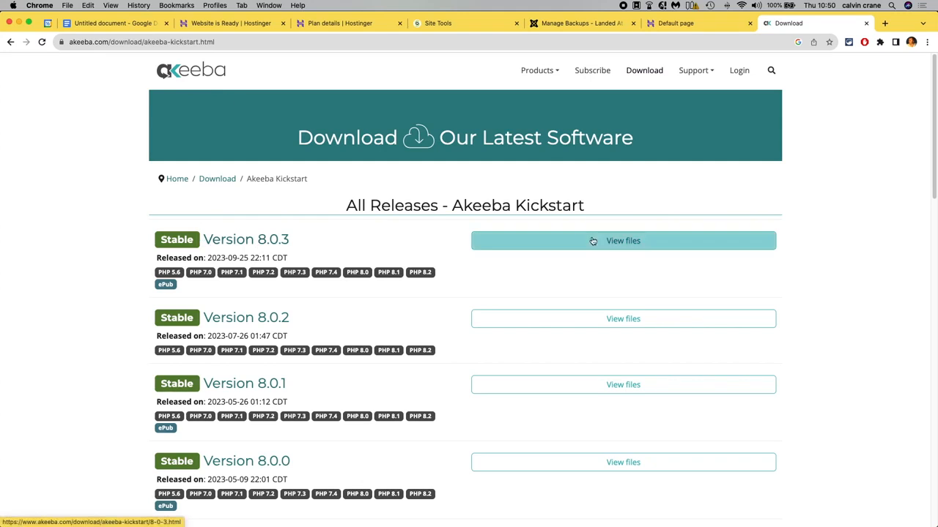
left_click(646, 241)
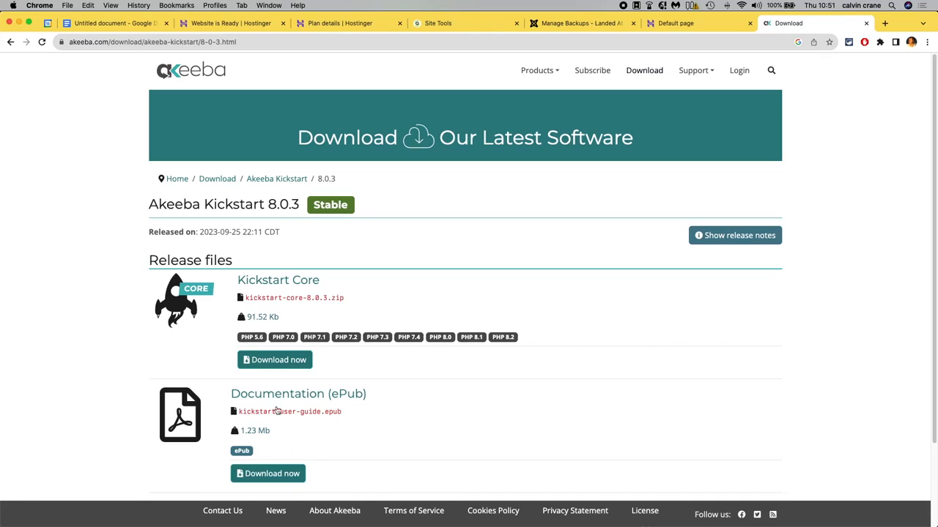
left_click(276, 362)
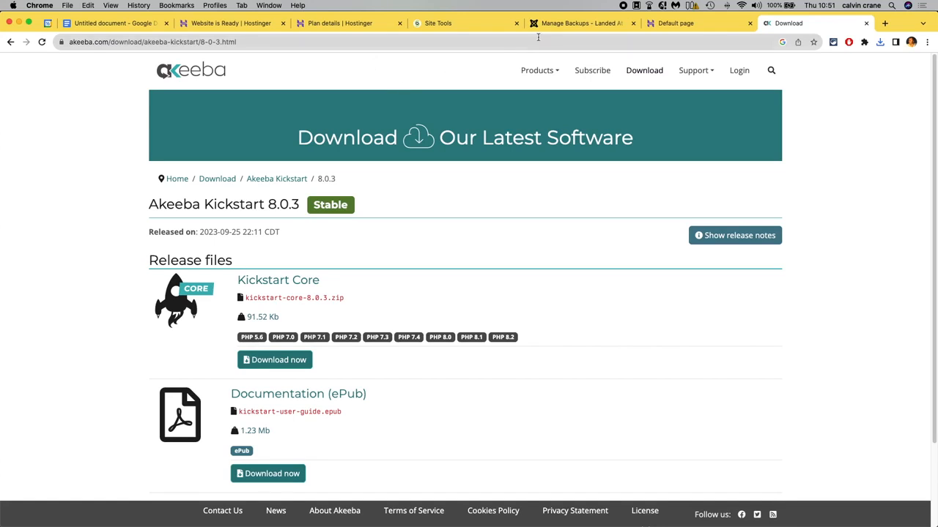
Extract the downloaded kickstart-core-8.0.3 zip in the Downloads folder.
left_click(267, 516)
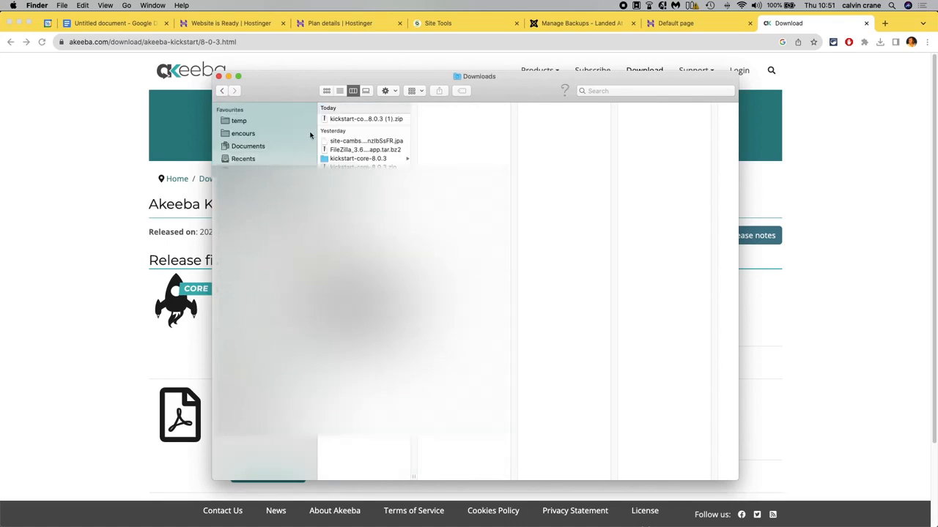
left_click(339, 121)
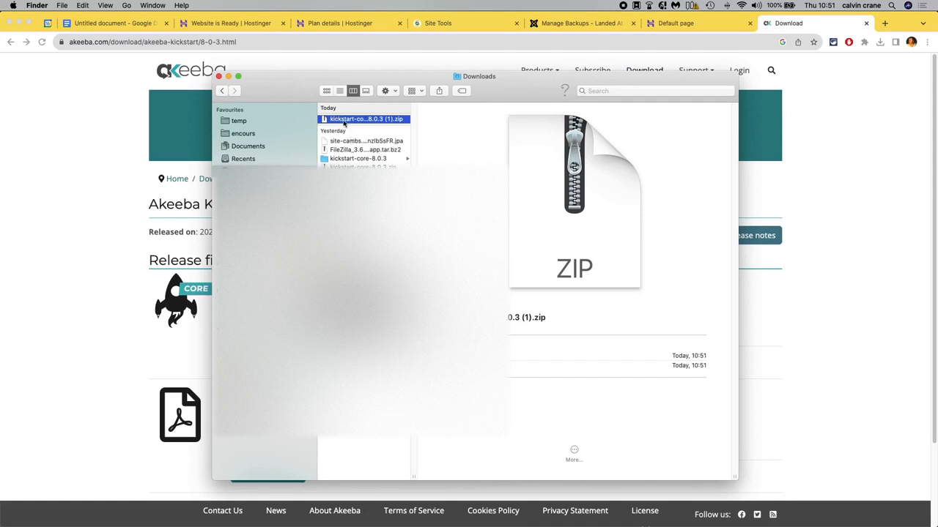
double_click(332, 121)
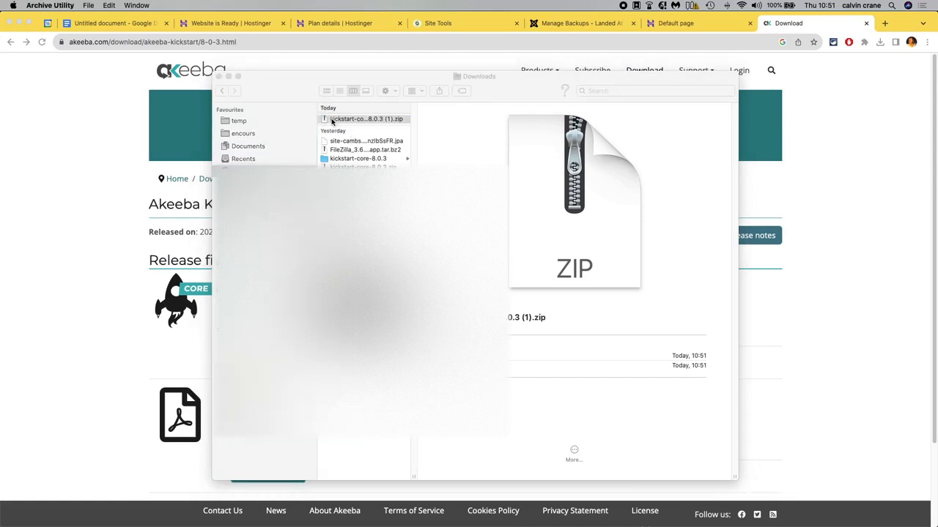
left_click(339, 119)
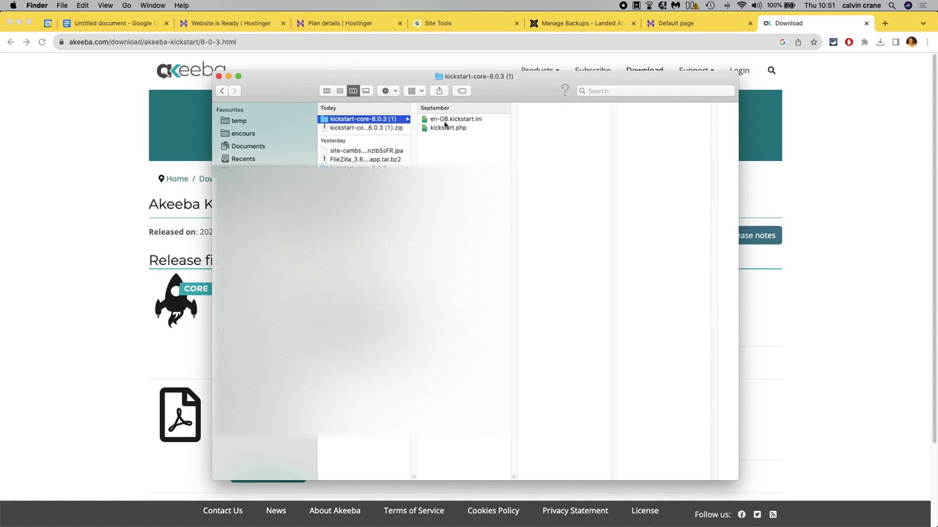
Copy kickstart.php and en-GB.kickstart.ini from the extracted folder into the temp folder.
left_click(240, 121)
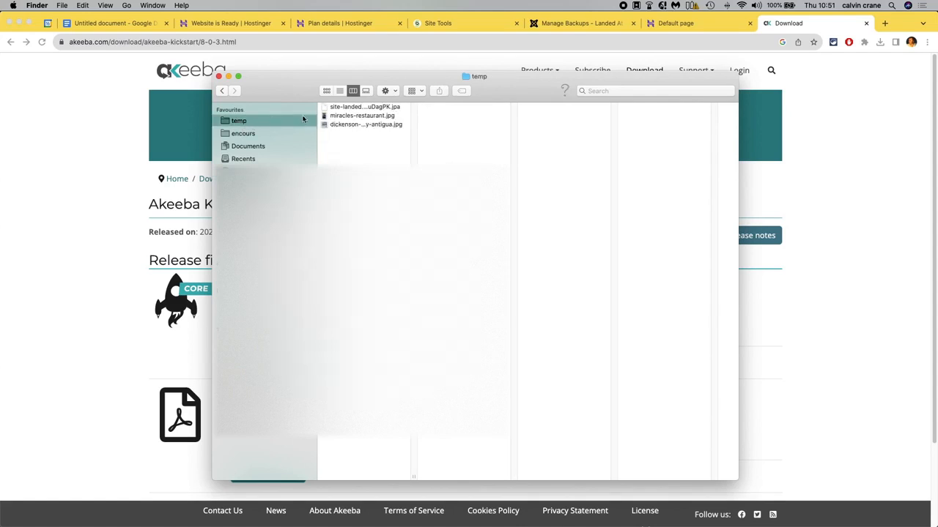
left_click(364, 107)
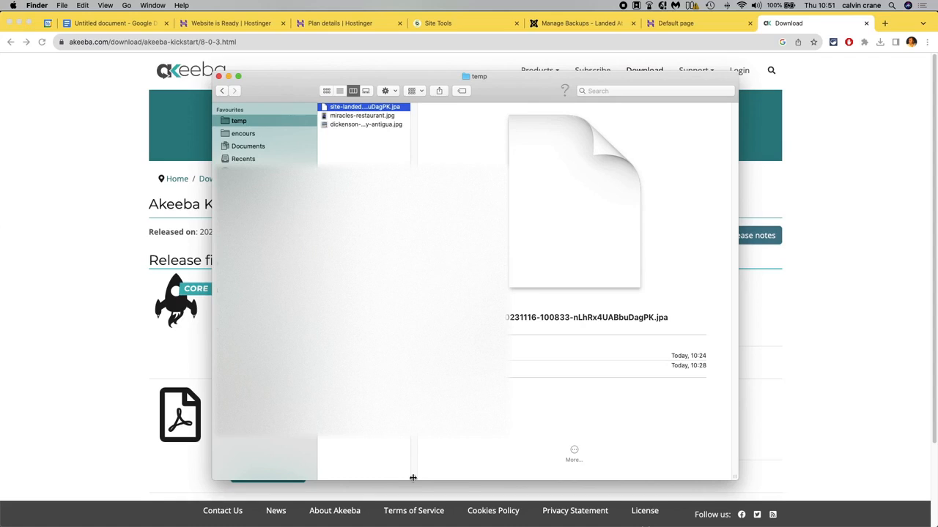
left_click_drag(414, 475, 511, 475)
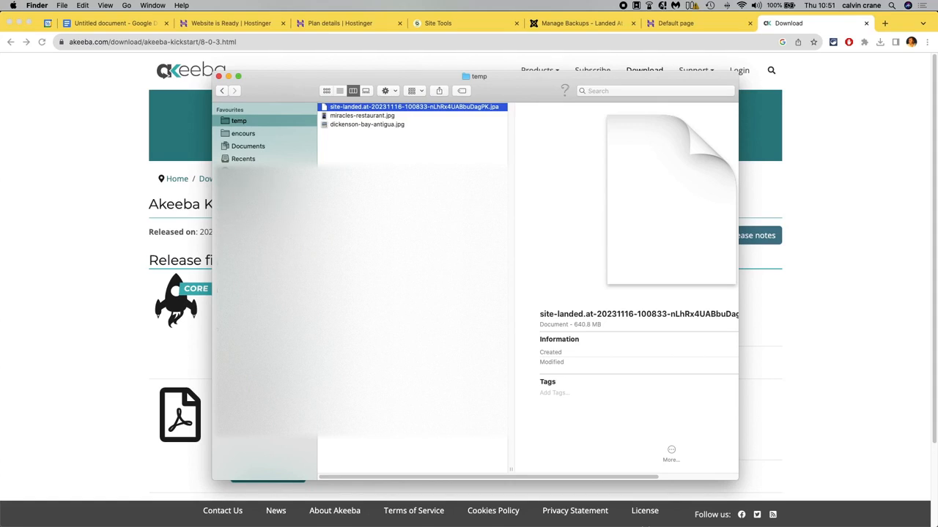
left_click(248, 170)
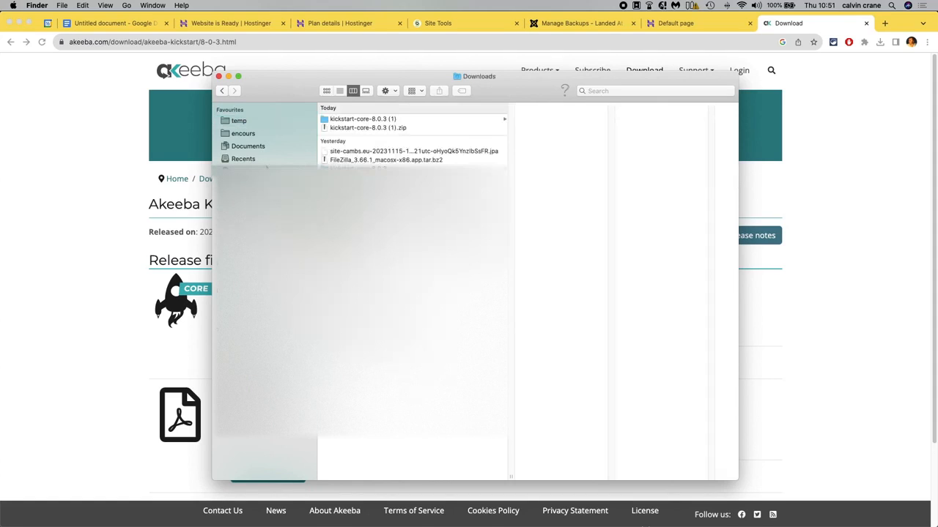
left_click(346, 122)
left_click_drag(590, 147, 540, 126)
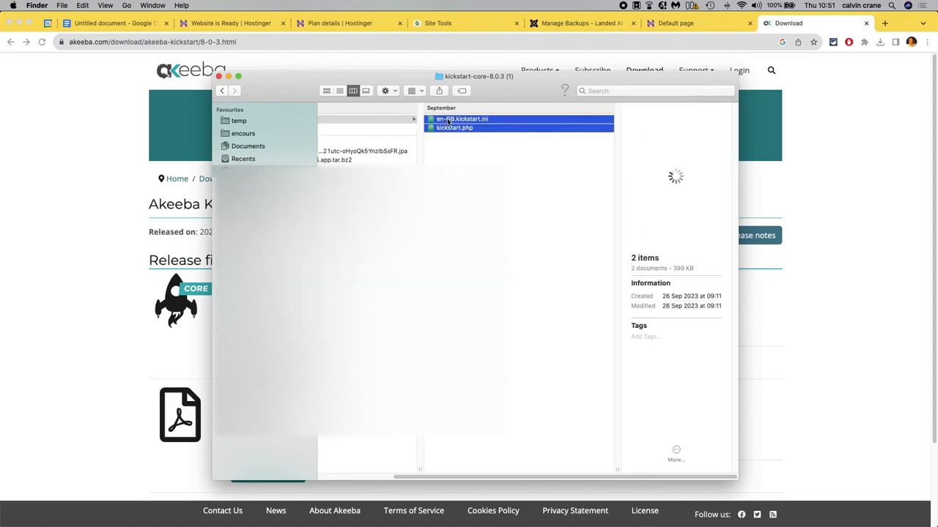
left_click(242, 123)
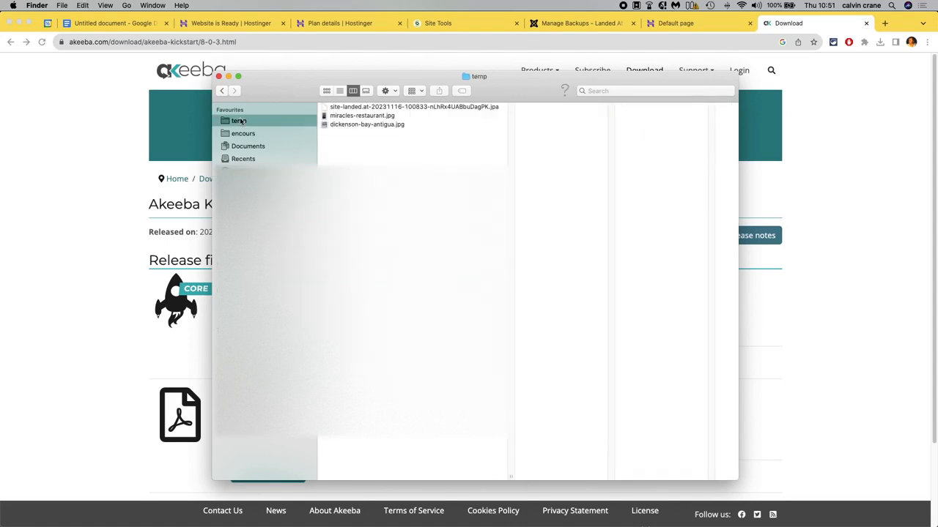
key("super+v")
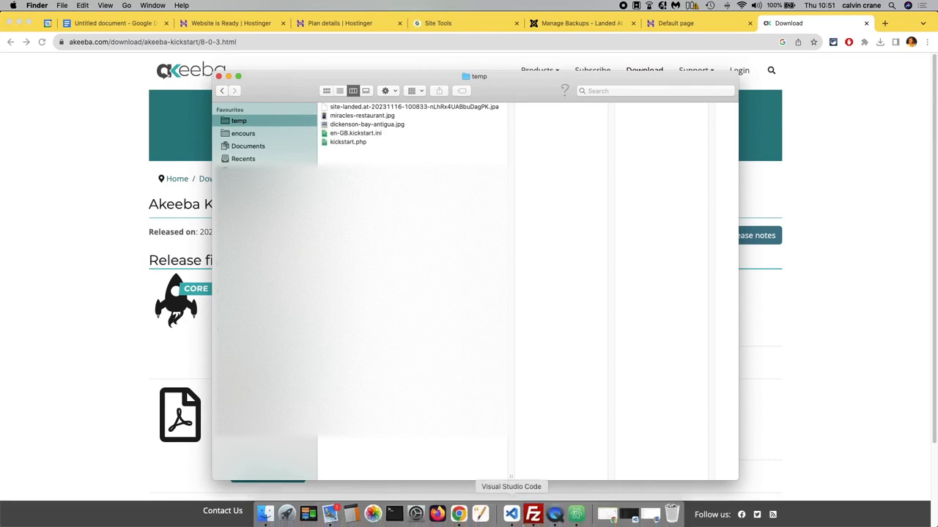
Upload kickstart.php and en-GB.kickstart.ini from the local temp folder to the remote site root.
left_click(533, 514)
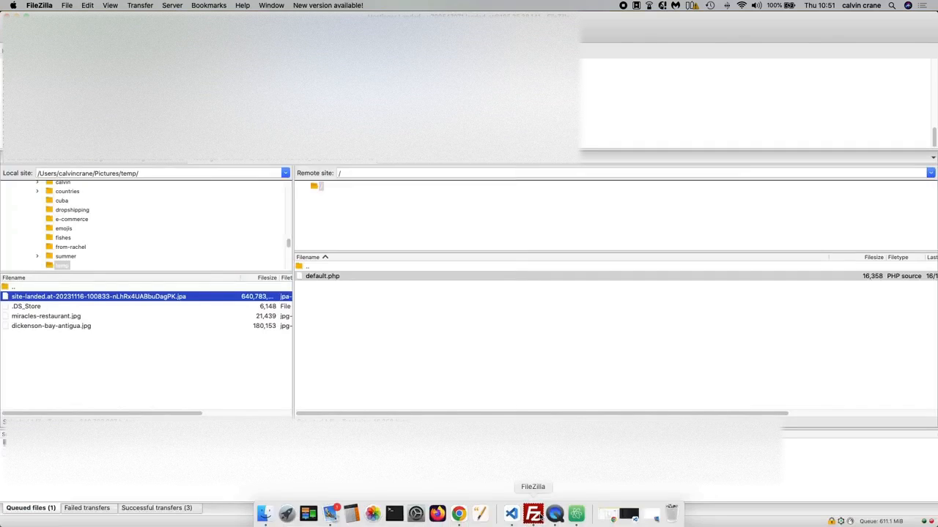
left_click(94, 359)
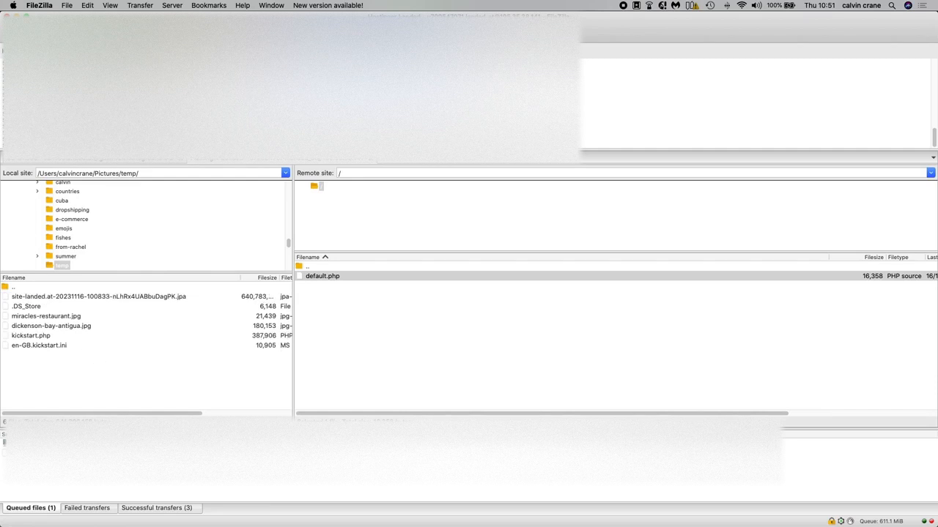
left_click(30, 339)
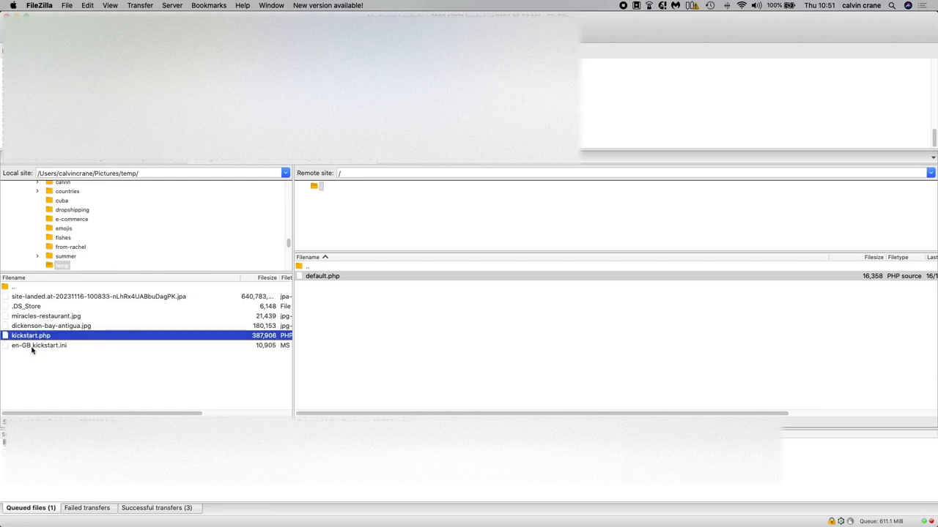
left_click(32, 347, "shift")
left_click_drag(42, 349, 388, 339)
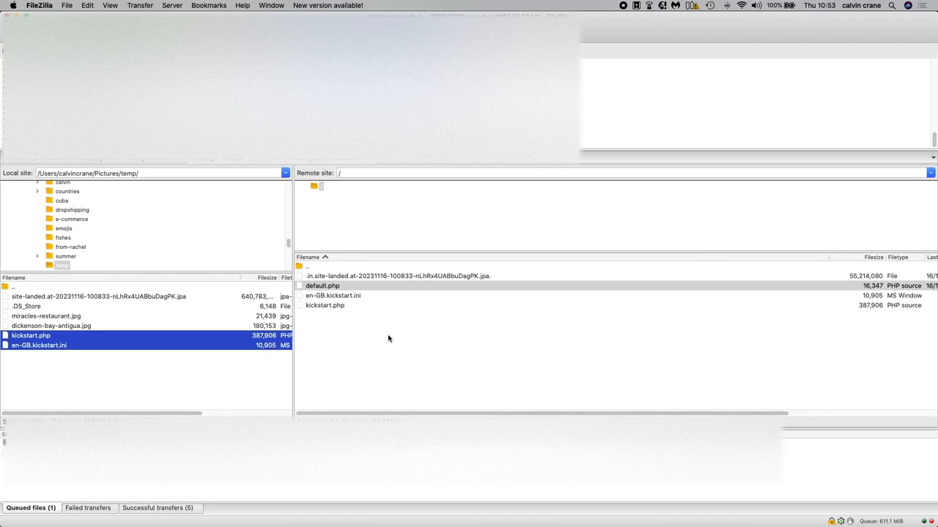
key("super+Tab")
key("super+Tab")
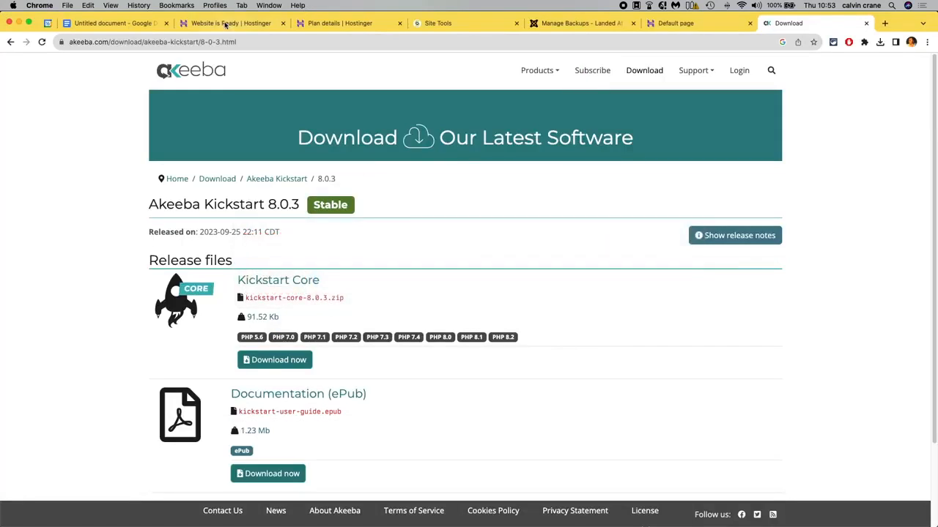
left_click(216, 22)
left_click(337, 23)
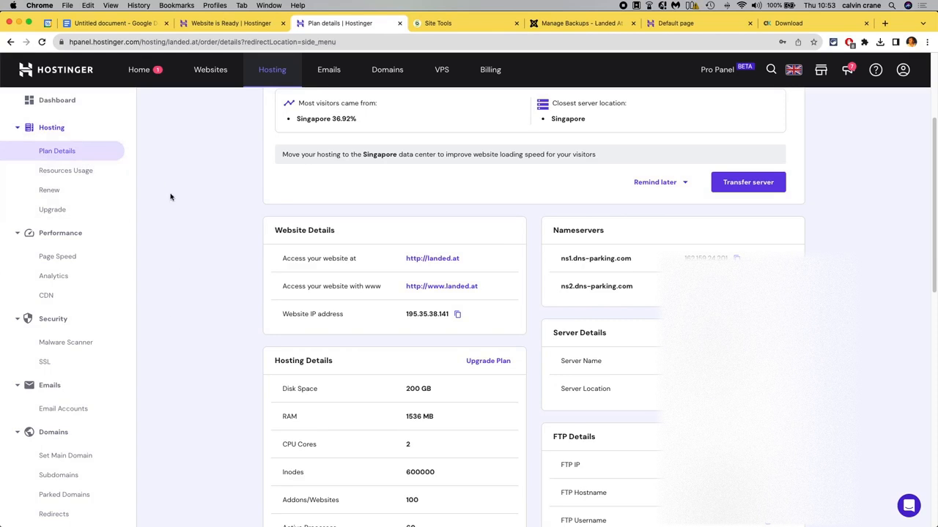
scroll(151, 275, "down", 5)
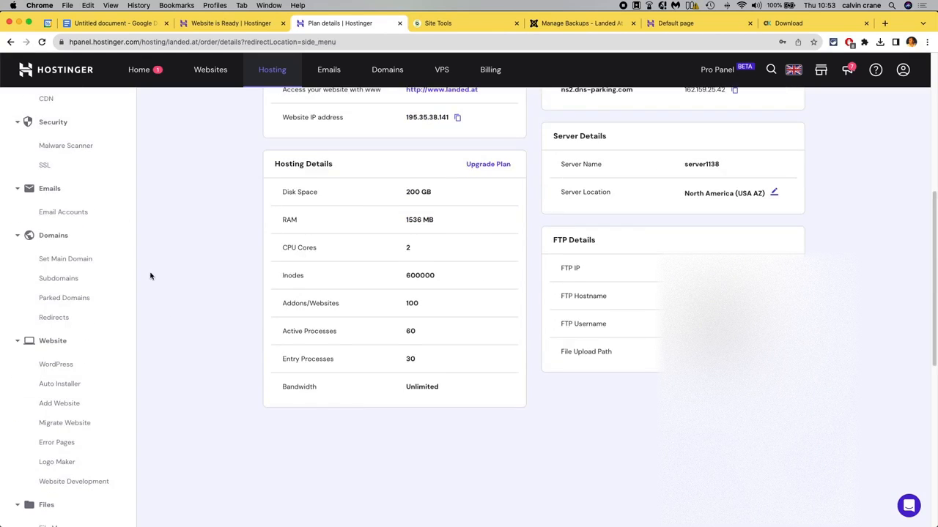
scroll(151, 275, "up", 8)
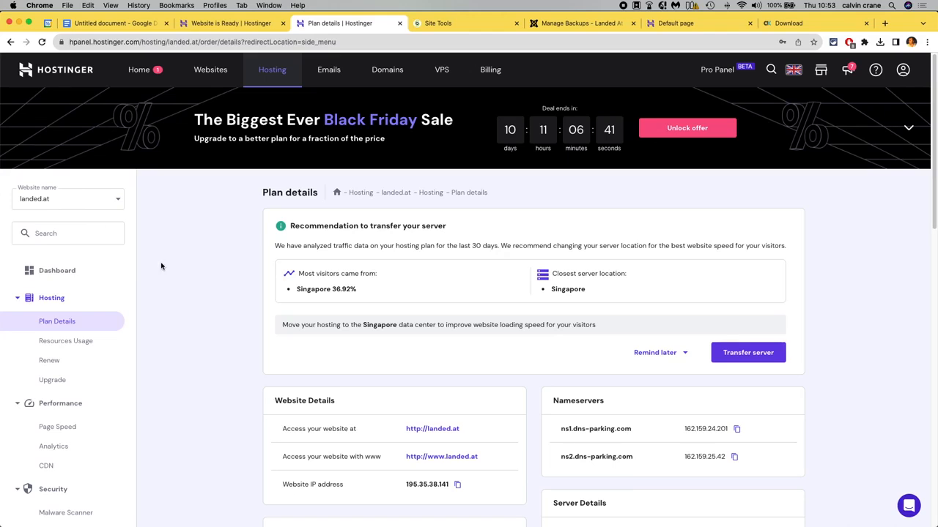
scroll(213, 373, "down", 5)
scroll(188, 364, "down", 1)
scroll(189, 364, "down", 1)
left_click(72, 378)
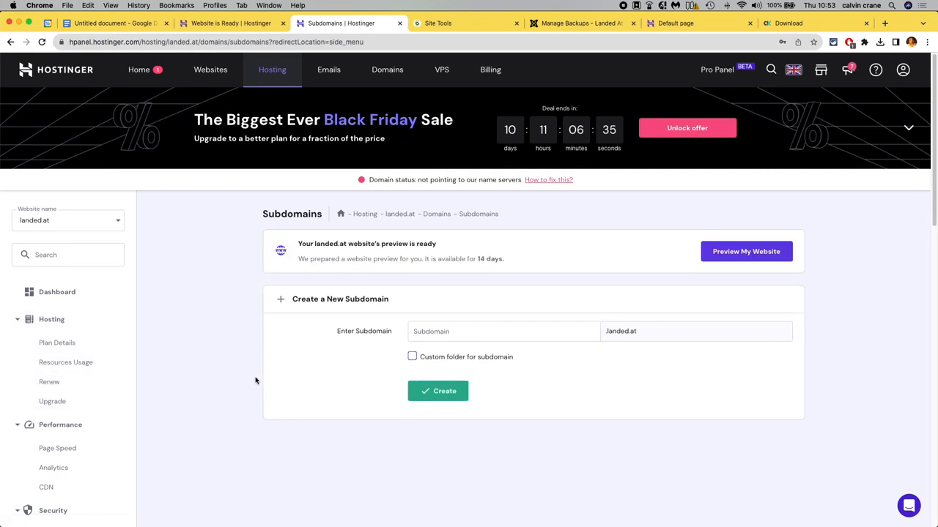
left_click(463, 337)
type("migrate")
left_click(413, 357)
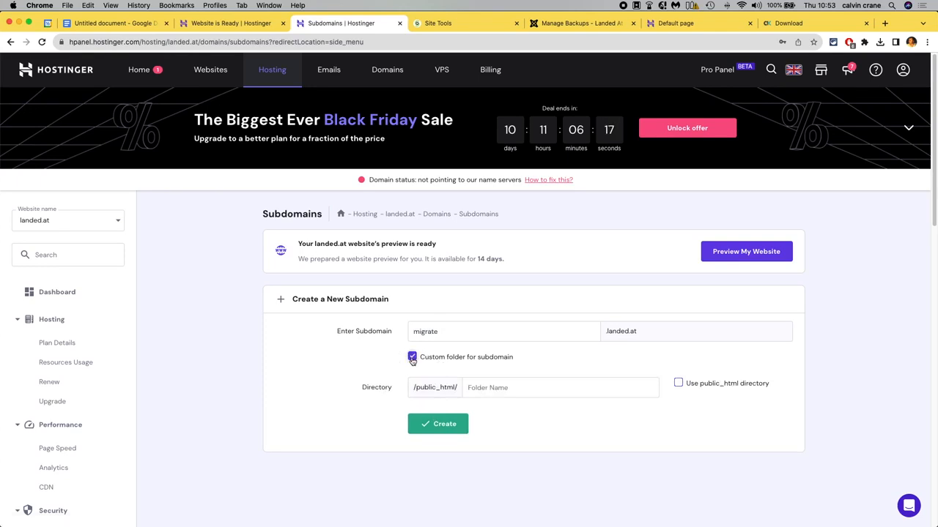
left_click(679, 384)
left_click(679, 383)
left_click(489, 387)
type("migrate")
double_click(456, 331)
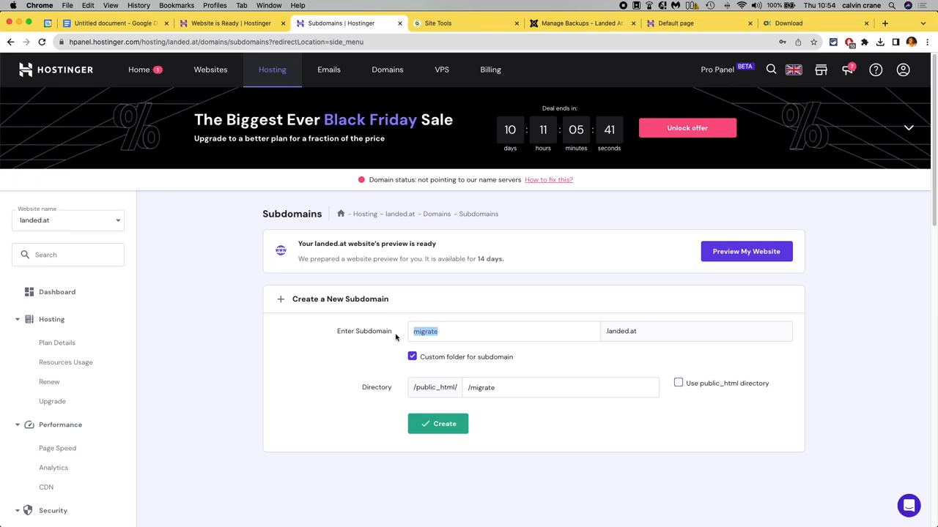
type("www.")
key("BackSpace")
key("BackSpace")
key("BackSpace")
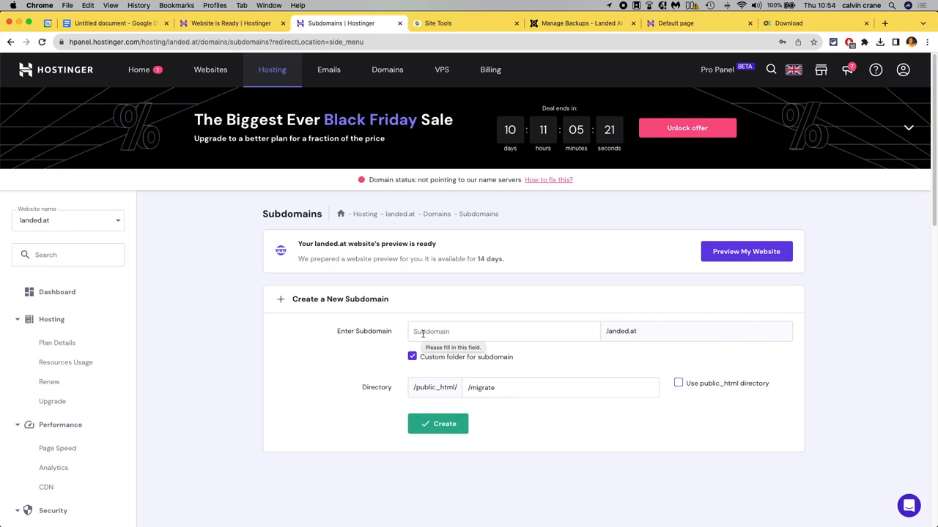
type("migrat")
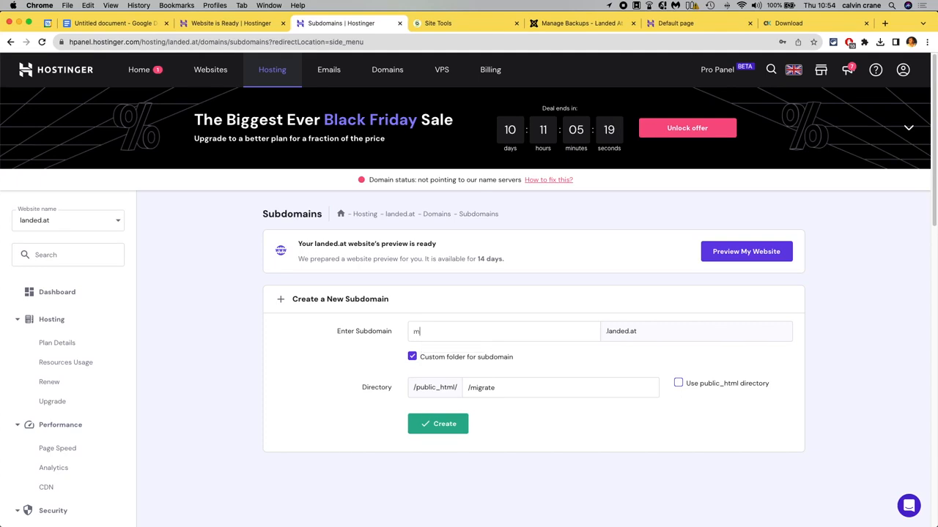
key("BackSpace")
key("BackSpace")
key("BackSpace")
key("BackSpace")
key("BackSpace")
key("BackSpace")
left_click(678, 384)
left_click(679, 384)
left_click(412, 358)
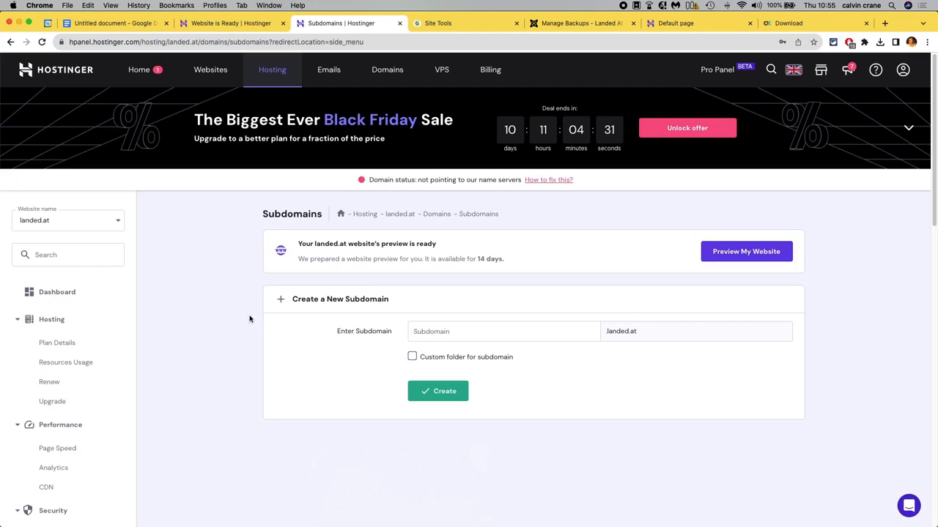
Add the note line 'Upload kickstart files to root' below 'Upload to new host JPA' in the migration steps document.
left_click(110, 22)
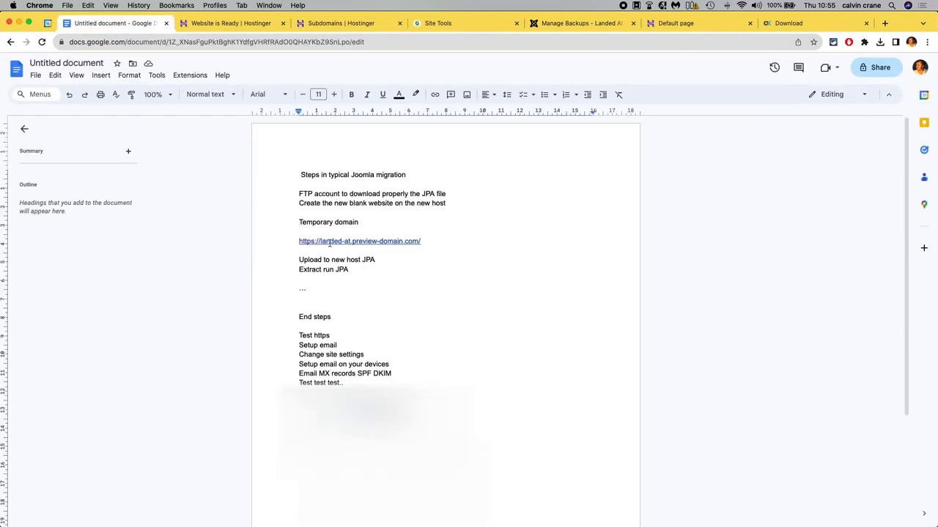
left_click(378, 260)
key("Return")
type("Upload")
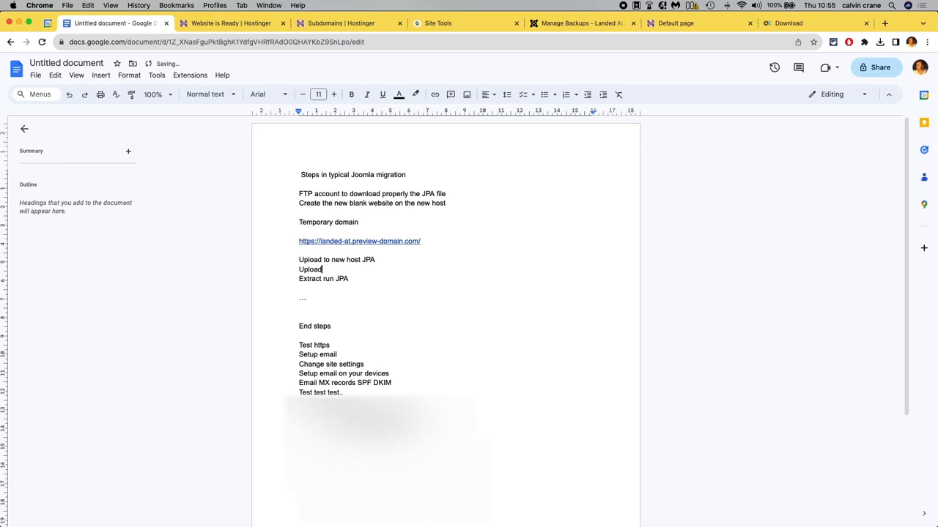
type(" kickstart files to root")
key("Return")
key("Down")
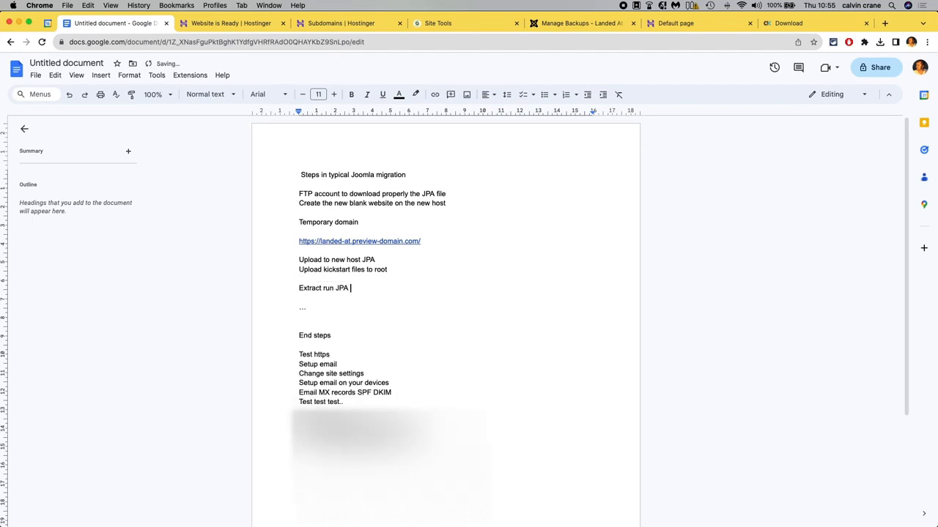
Append kickstart.php to the temporary preview-domain URL in the document and insert a blank line below it.
left_click(435, 242)
type("kickst")
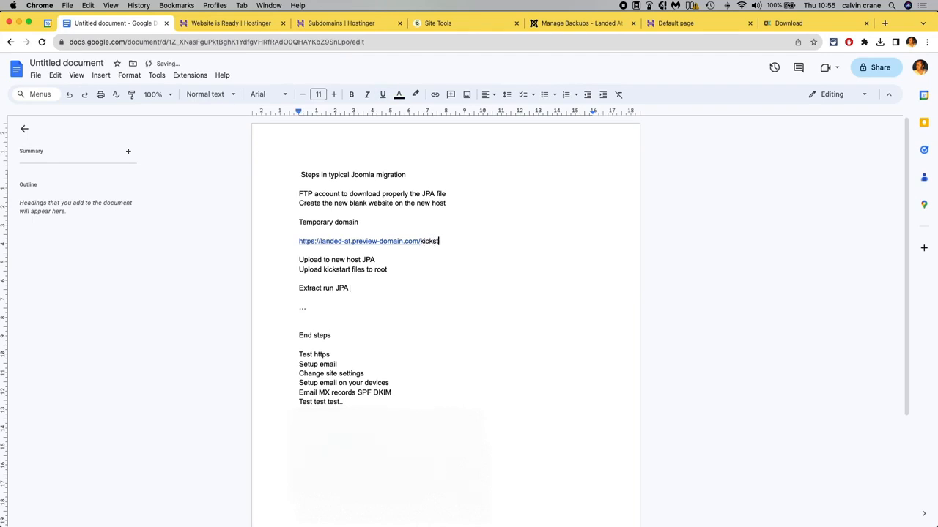
type("art.php")
key("Return")
key("Up")
key("super+shift+Right")
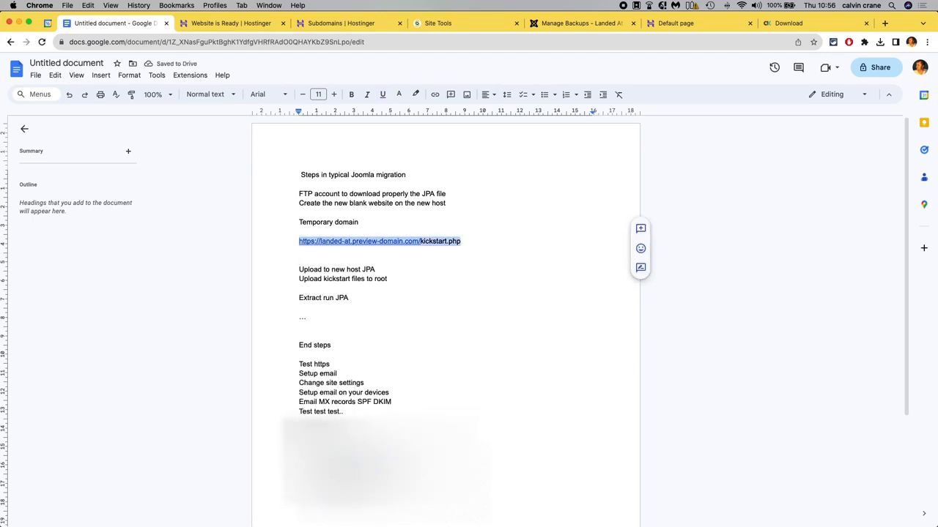
key("Right")
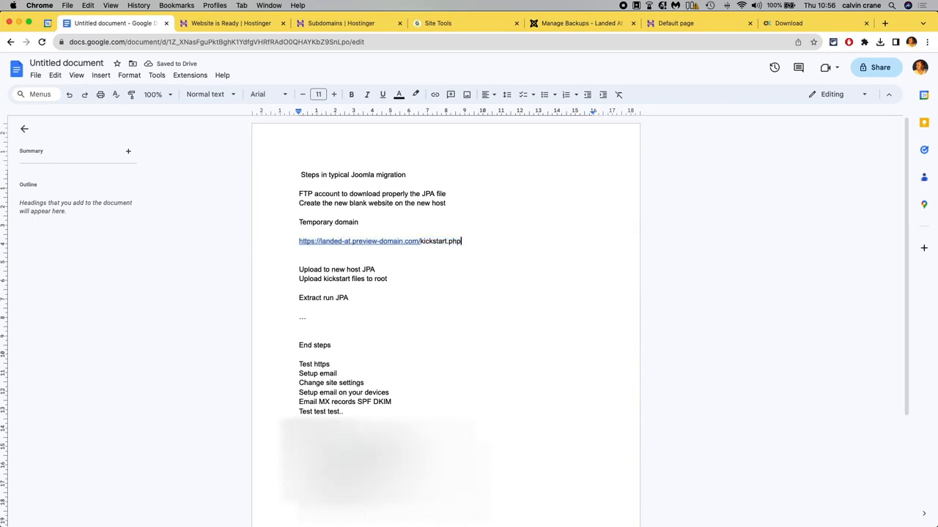
key("Return")
type("mi")
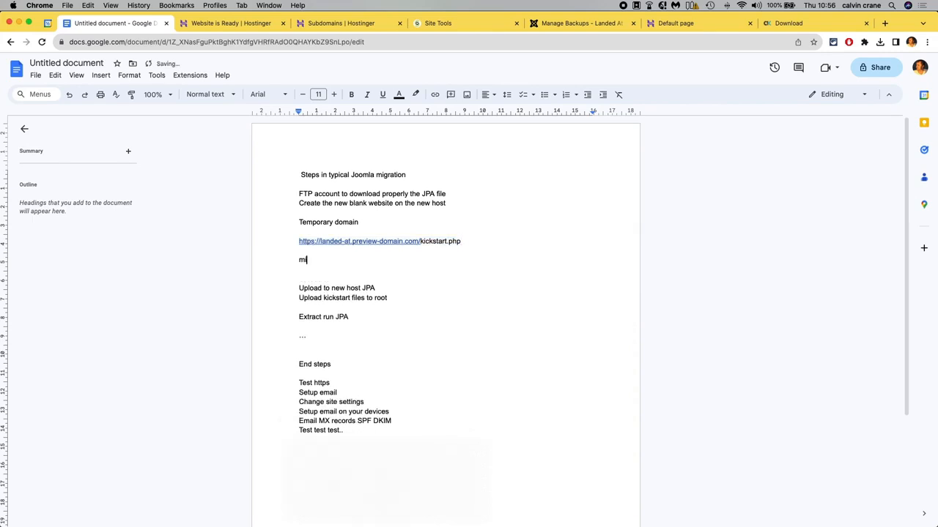
type("grate.landed.at/kickstart.php")
key("Return")
key("Up")
type("https://")
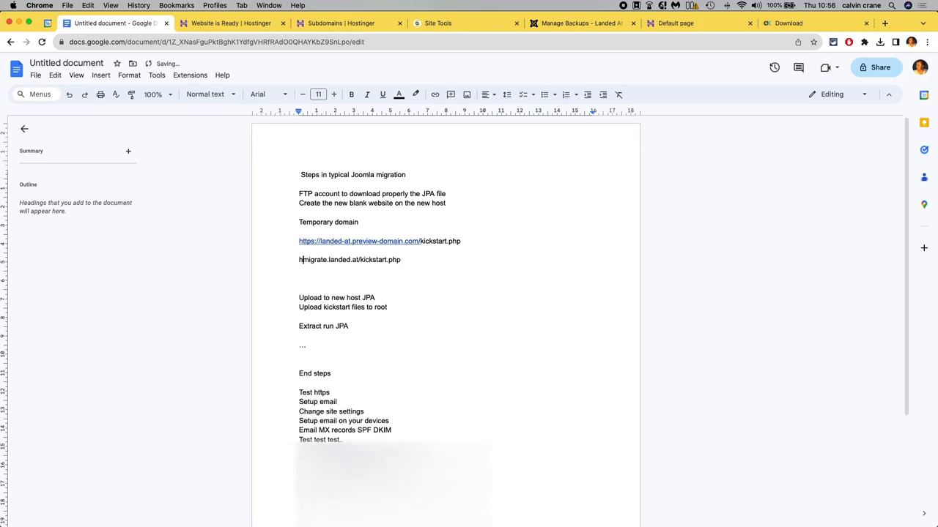
key("Left")
key("Left")
key("Left")
key("Left")
key("Left")
key("Left")
key("Left")
key("Left")
key("super+shift+Right")
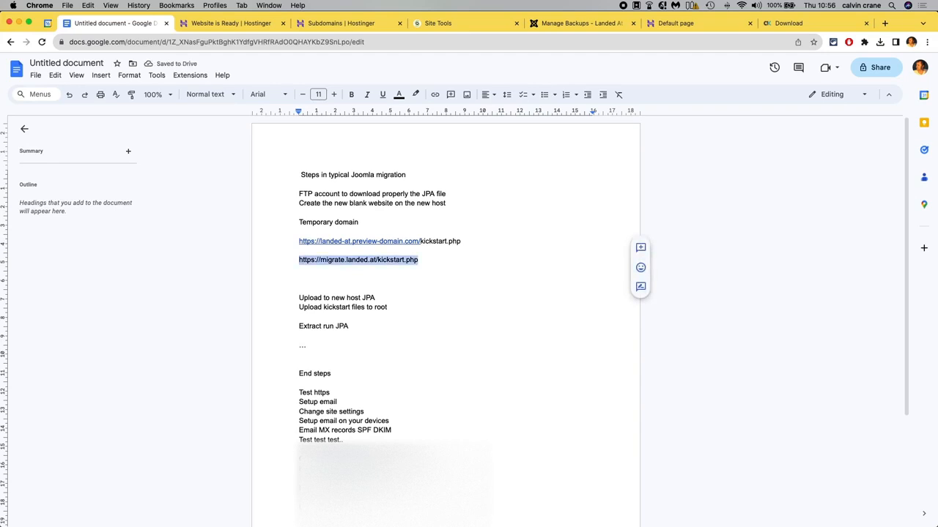
left_click_drag(461, 241, 300, 241)
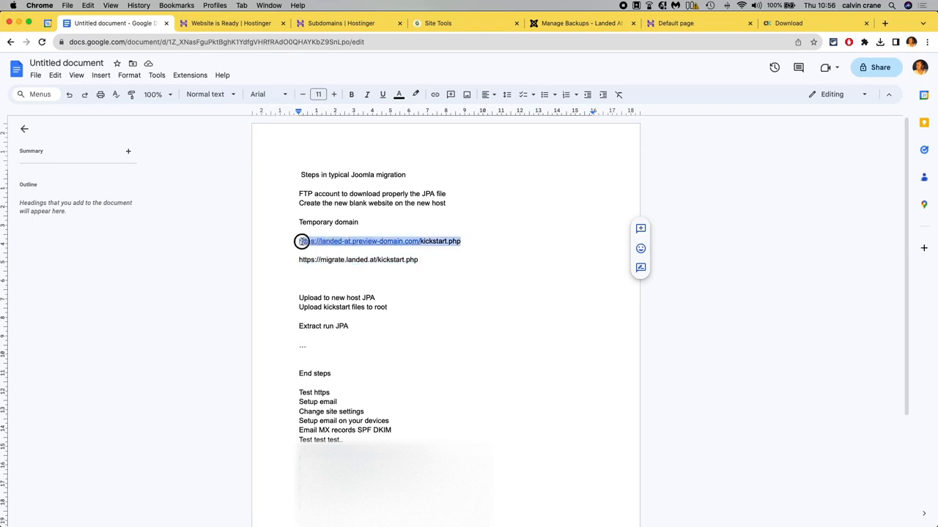
left_click(433, 259)
left_click(421, 272)
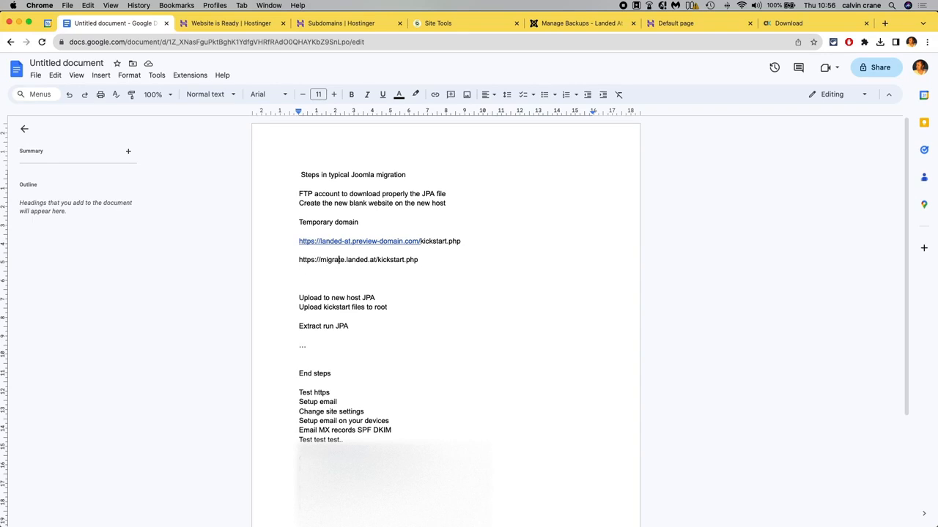
key("BackSpace")
key("BackSpace")
key("BackSpace")
key("BackSpace")
key("BackSpace")
key("BackSpace")
key("BackSpace")
key("BackSpace")
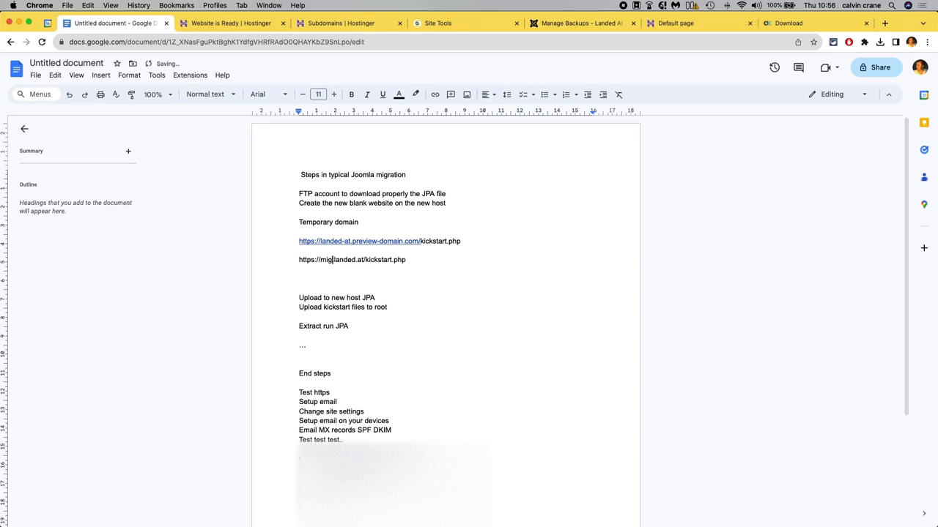
type("www")
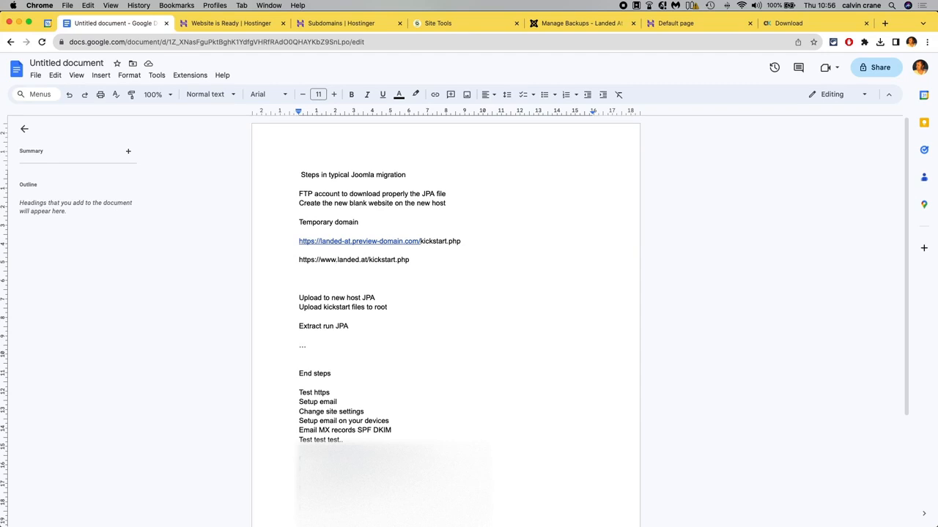
key("BackSpace")
key("BackSpace")
key("BackSpace")
key("BackSpace")
Open the MySQL Databases management page in the hosting panel.
left_click_drag(476, 241, 296, 241)
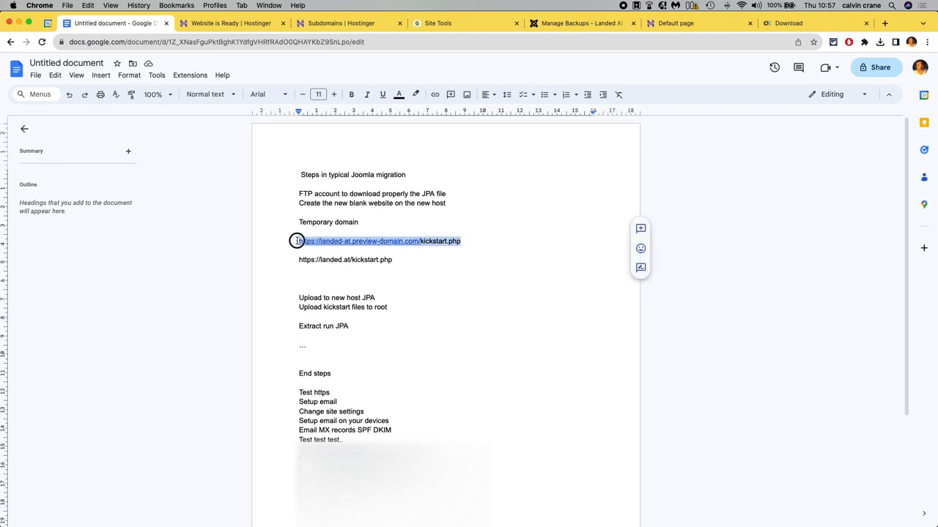
left_click(408, 259)
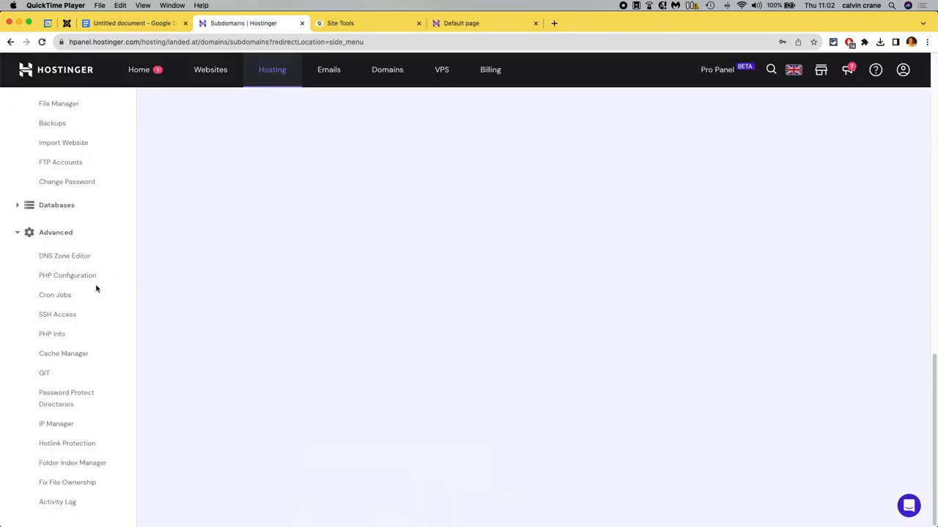
left_click(155, 368)
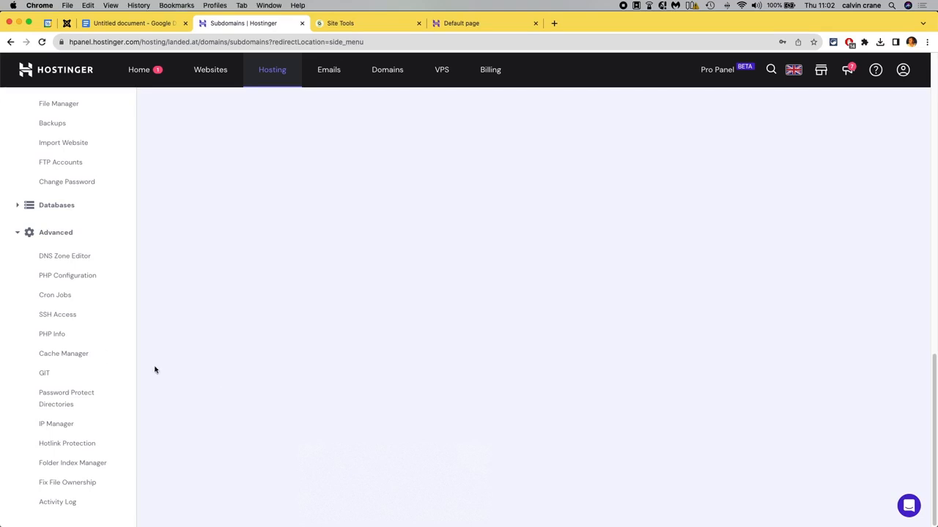
scroll(65, 372, "up", 3)
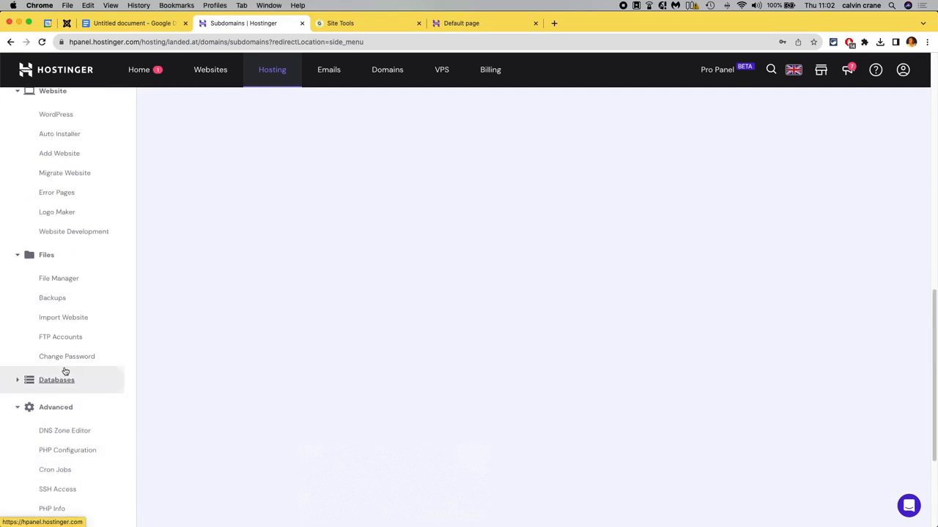
left_click(19, 256)
left_click(19, 282)
left_click(61, 307)
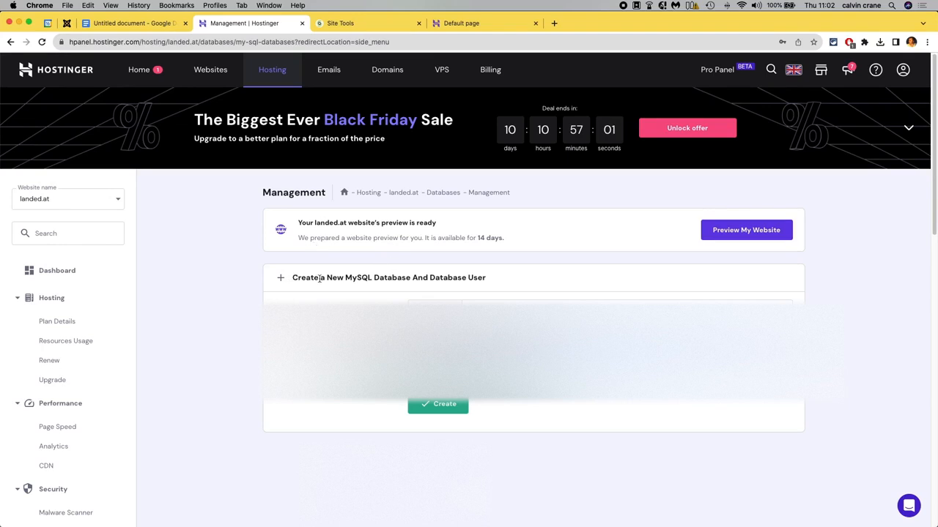
left_click_drag(412, 278, 489, 279)
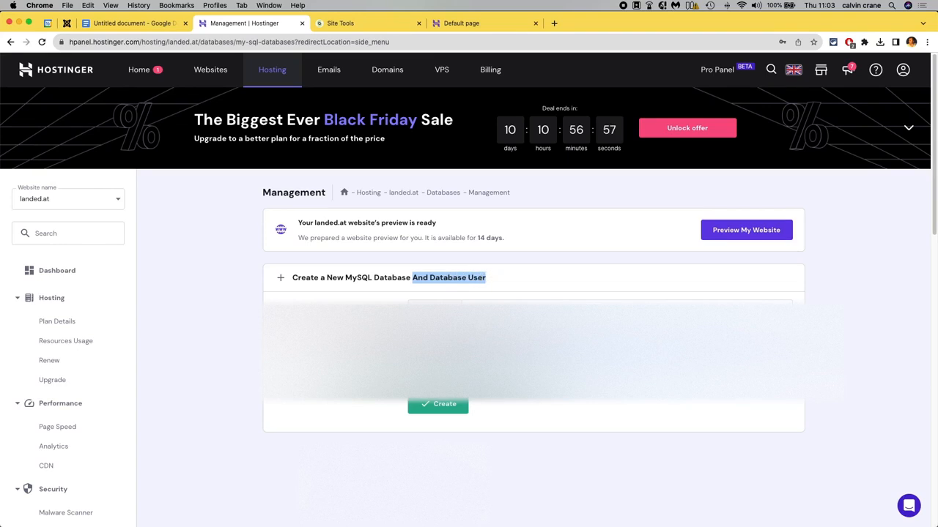
left_click(687, 390)
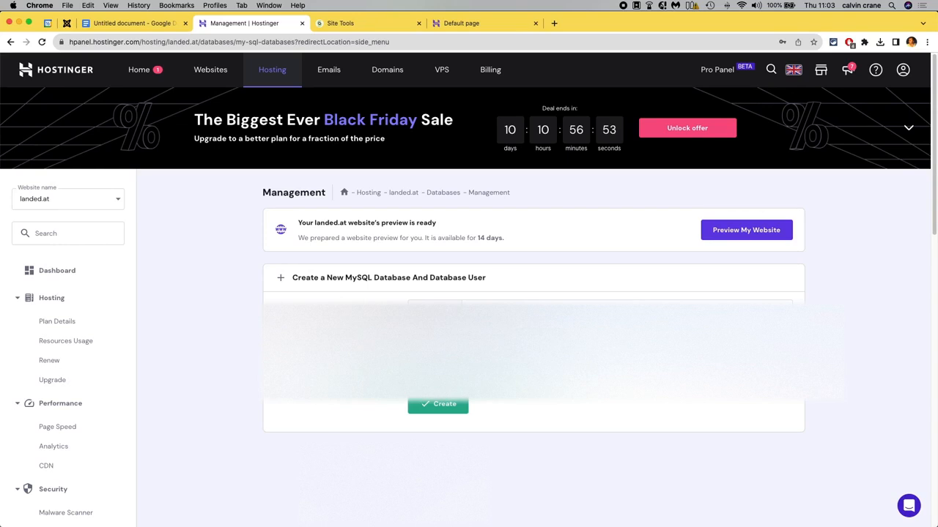
left_click(137, 23)
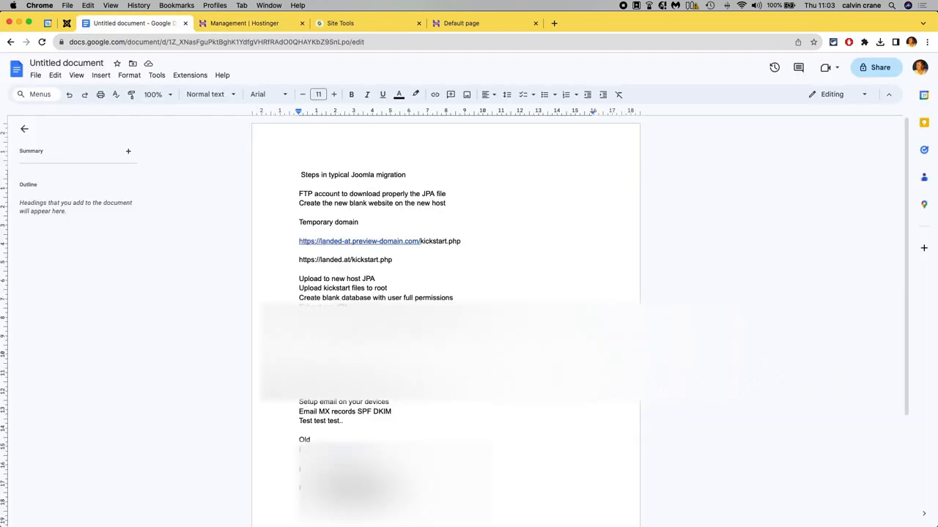
key("Return")
key("super+Tab")
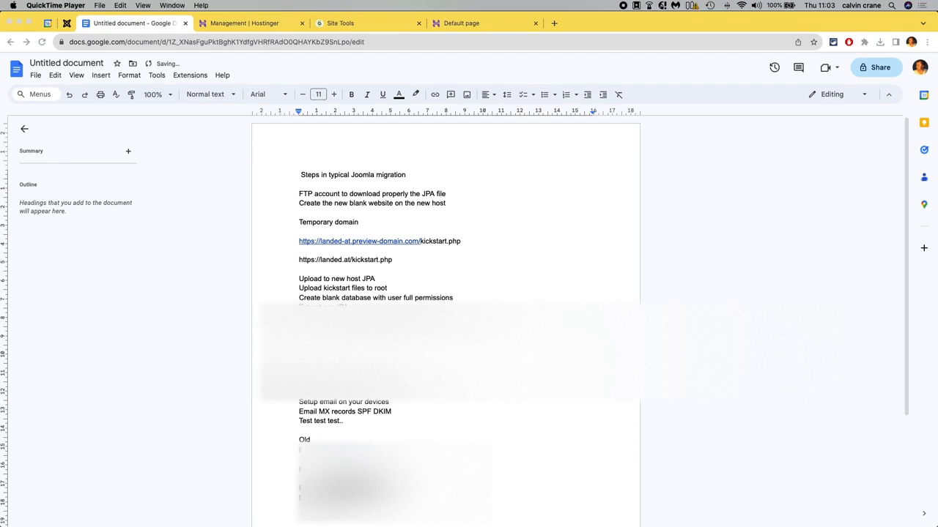
key("super+Tab")
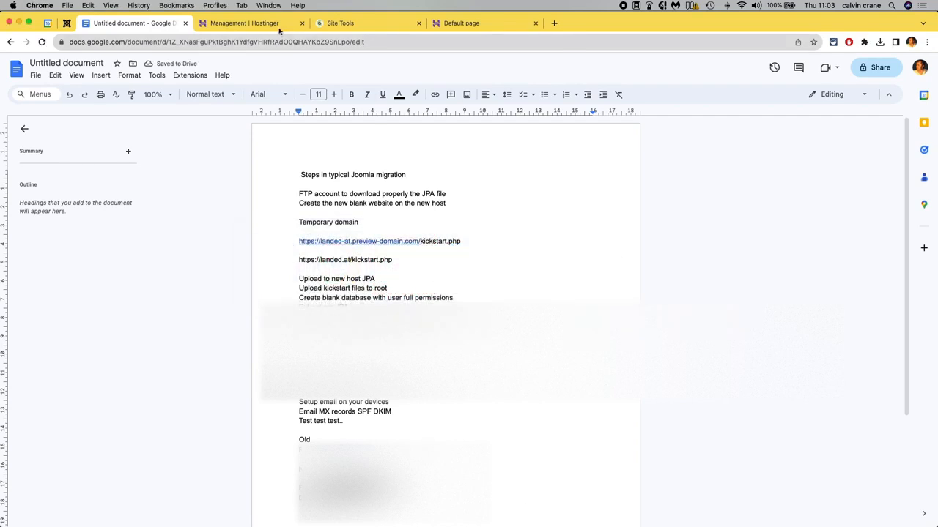
left_click(250, 24)
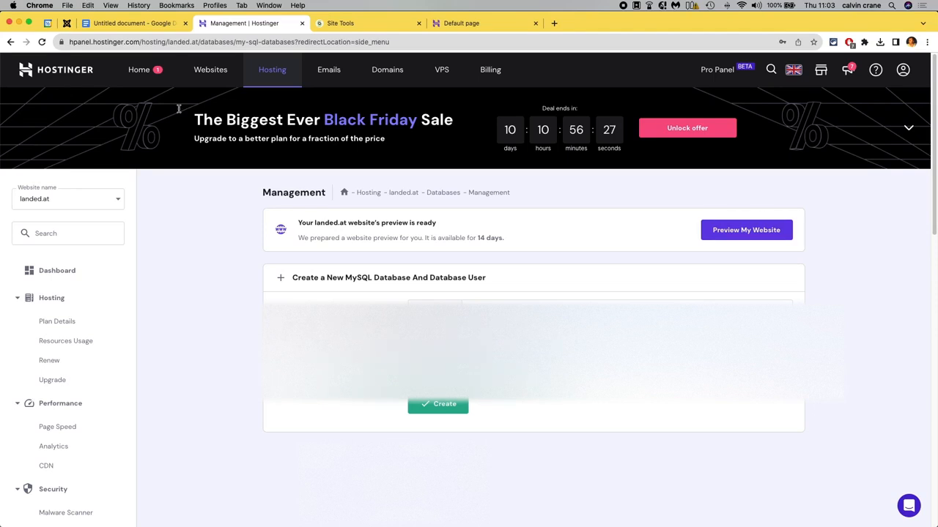
left_click(125, 25)
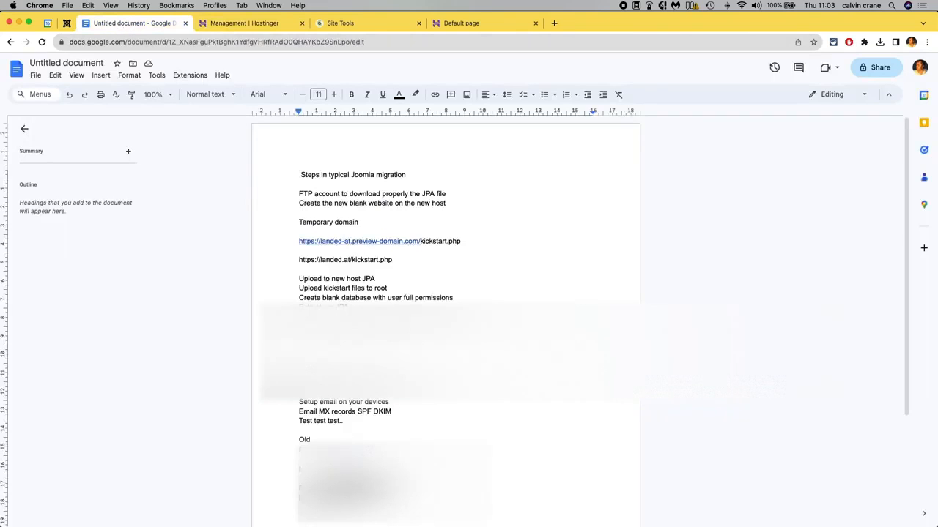
key("BackSpace")
key("super+v")
key("super+Tab")
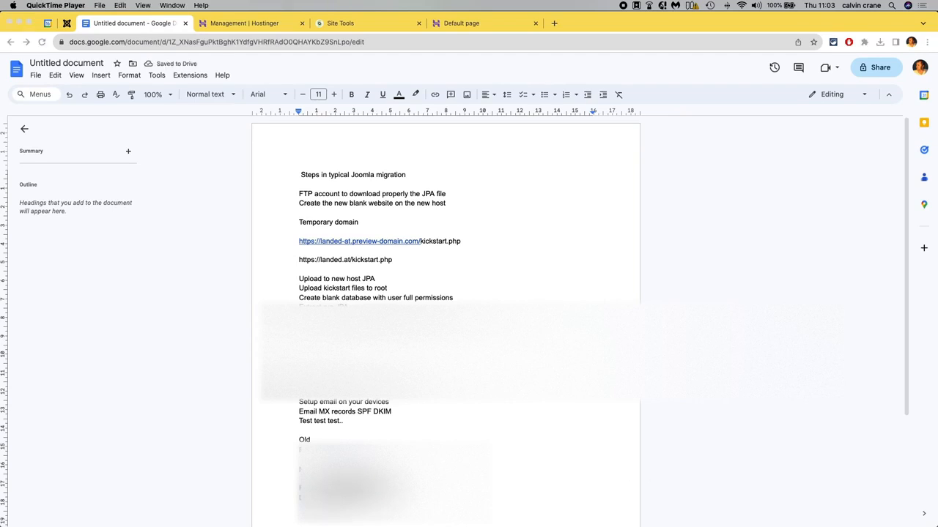
Create a new MySQL database and database user, filling in the database name, username and password.
left_click(249, 24)
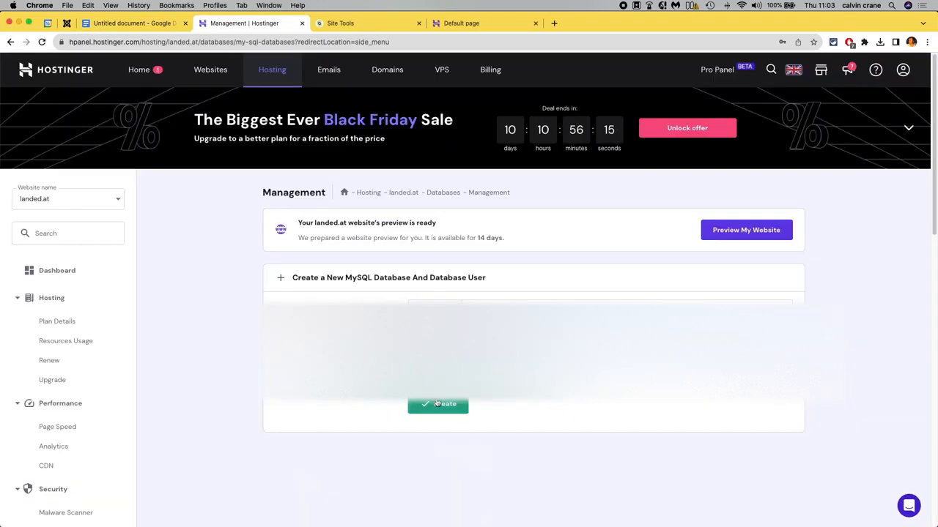
left_click(513, 342)
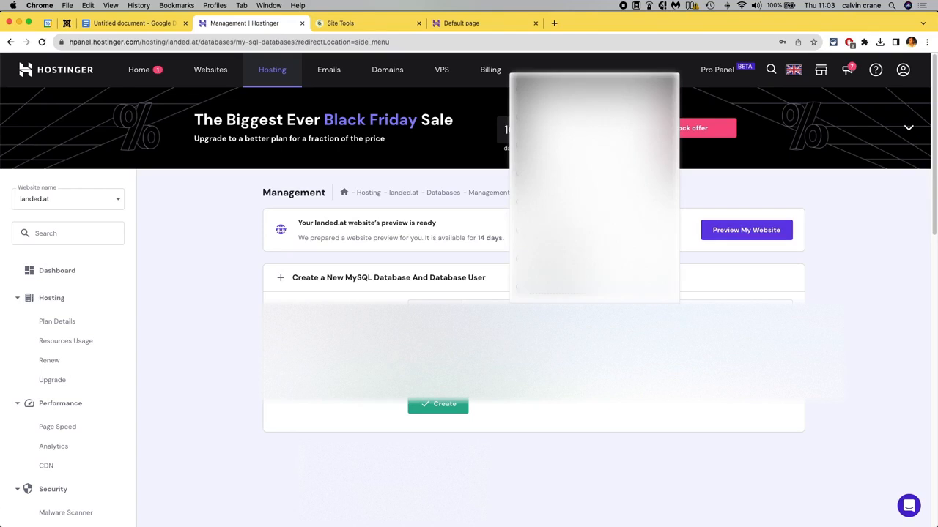
type("l")
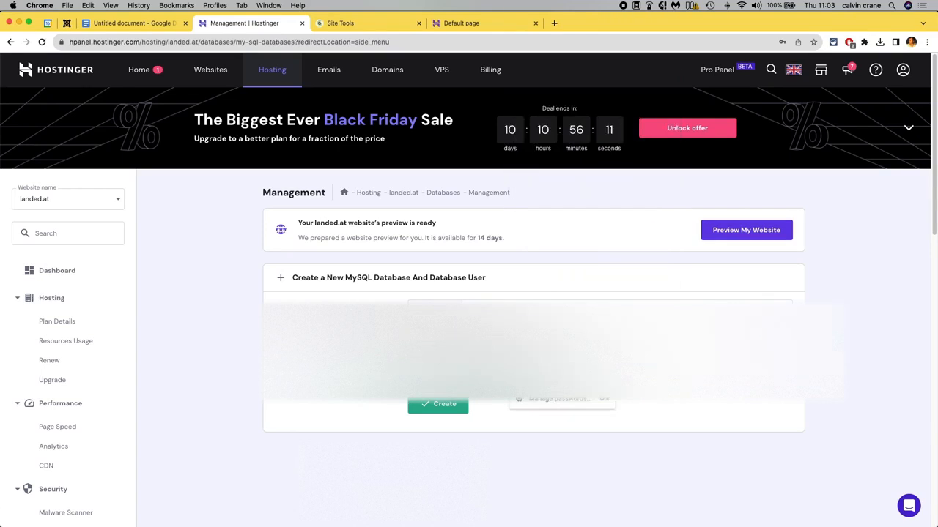
left_click(368, 396)
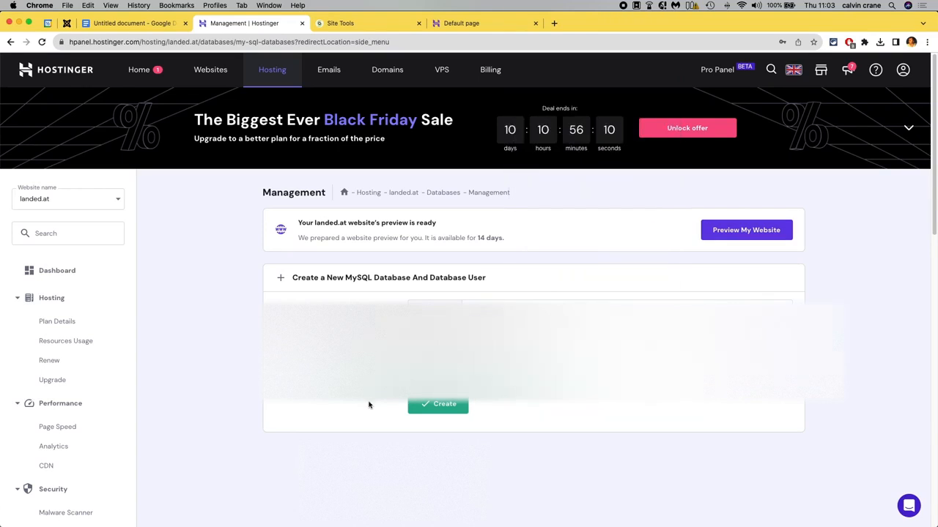
left_click(450, 412)
left_click(444, 412)
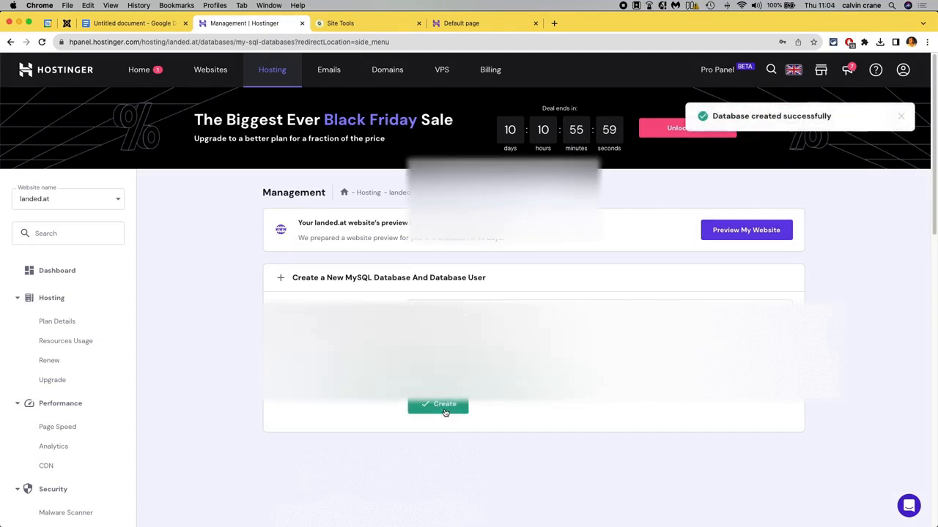
Paste the copied database details onto a new line in the migration notes document.
scroll(445, 412, "down", 2)
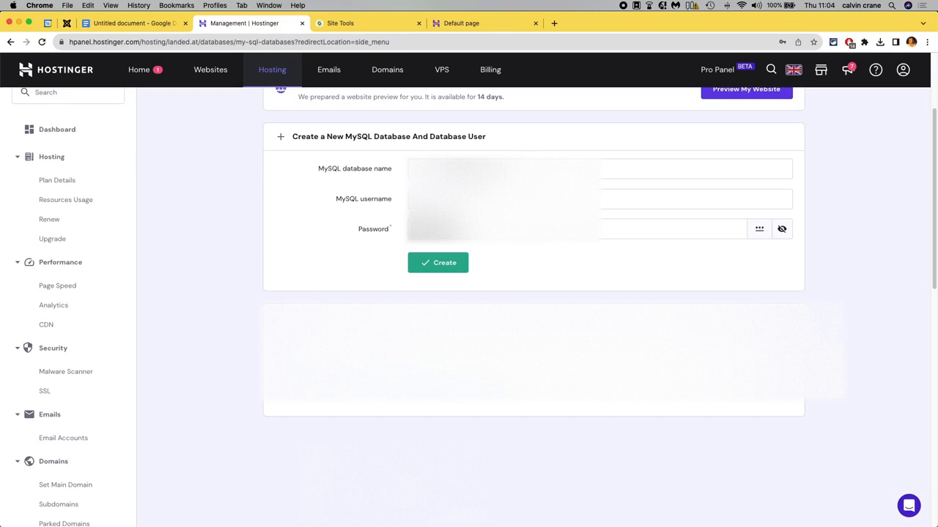
key("super+Tab")
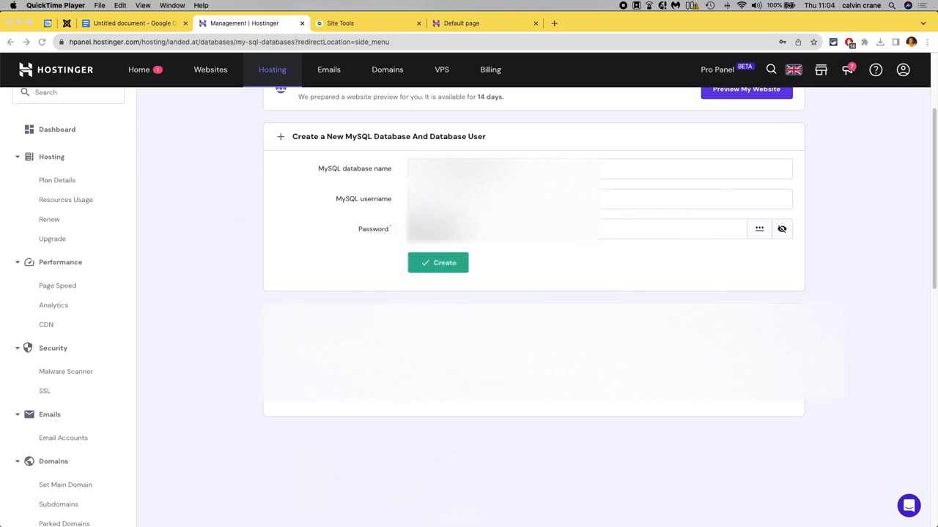
left_click(146, 25)
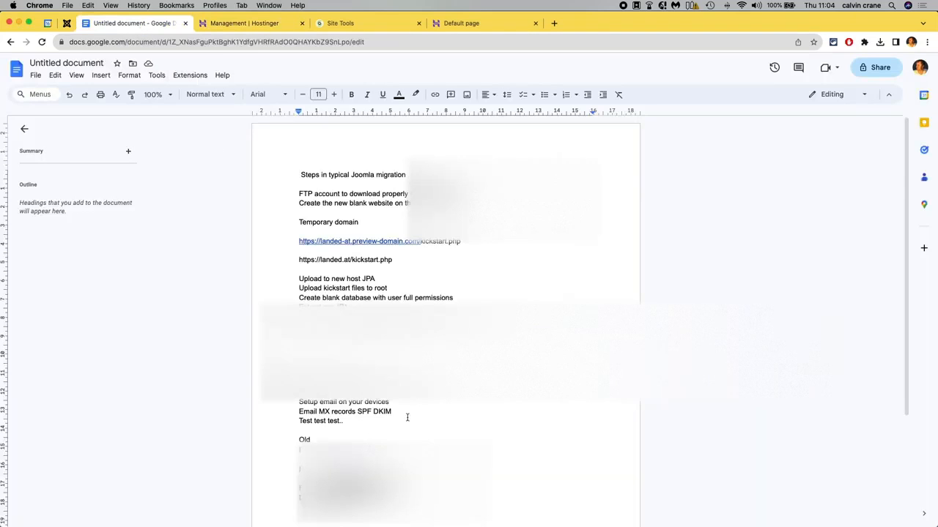
key("Return")
key("super+v")
Switch to FileZilla to view the local and remote site files.
left_click(253, 23)
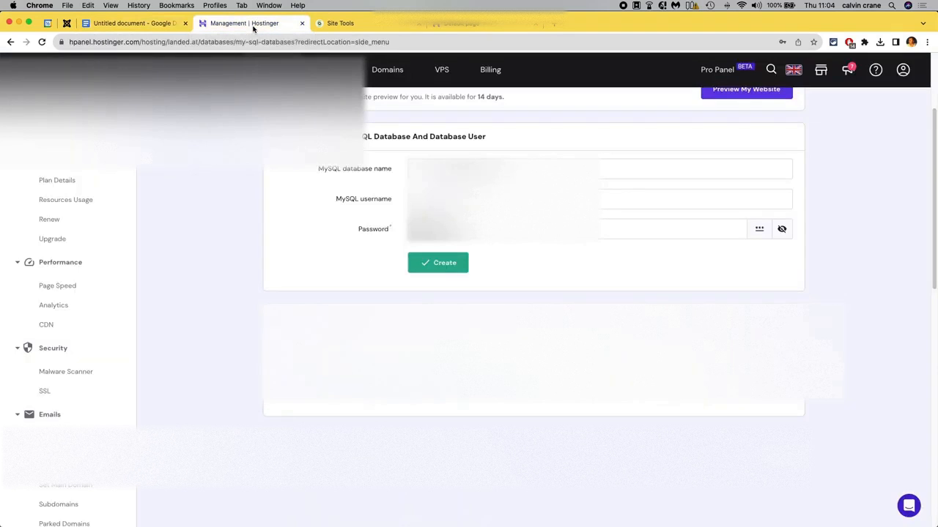
key("super+Tab")
key("super+Tab")
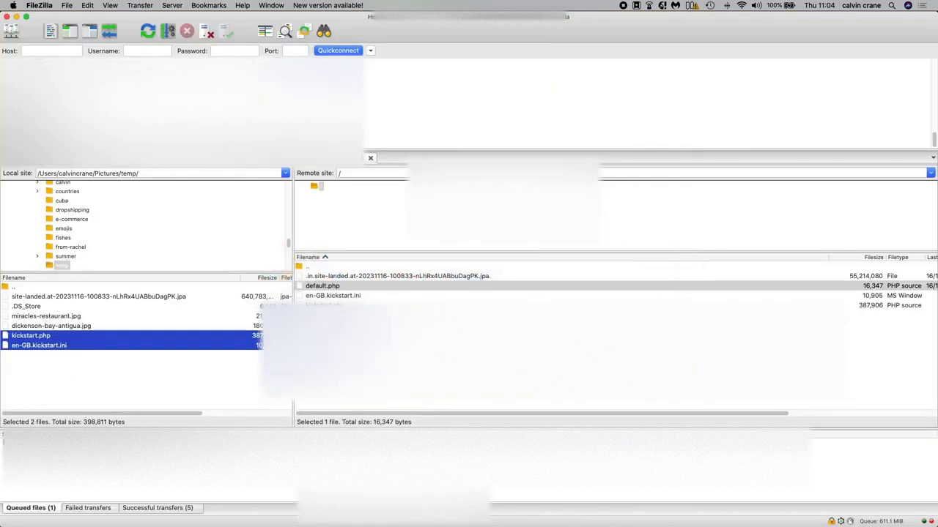
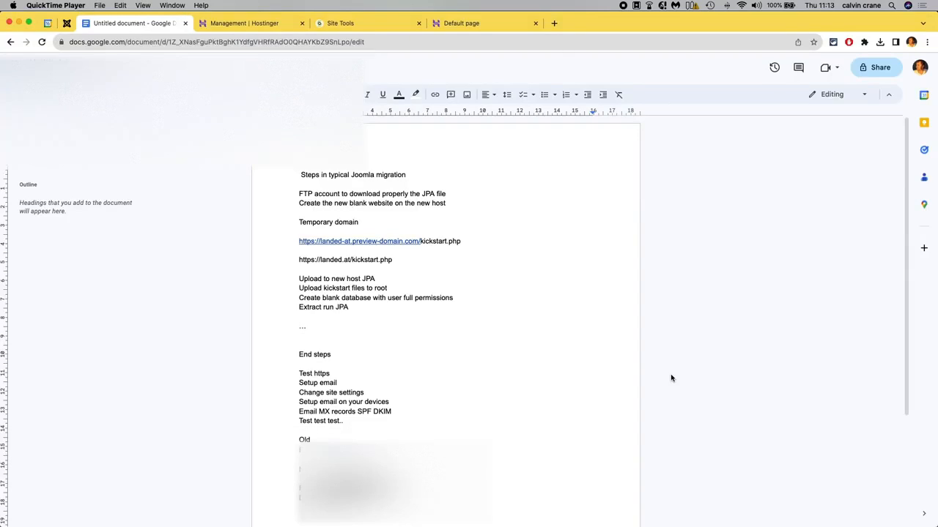
Review the upload, Kickstart, blank database and extraction lines in the migration notes document.
left_click(323, 288)
left_click_drag(299, 279, 378, 279)
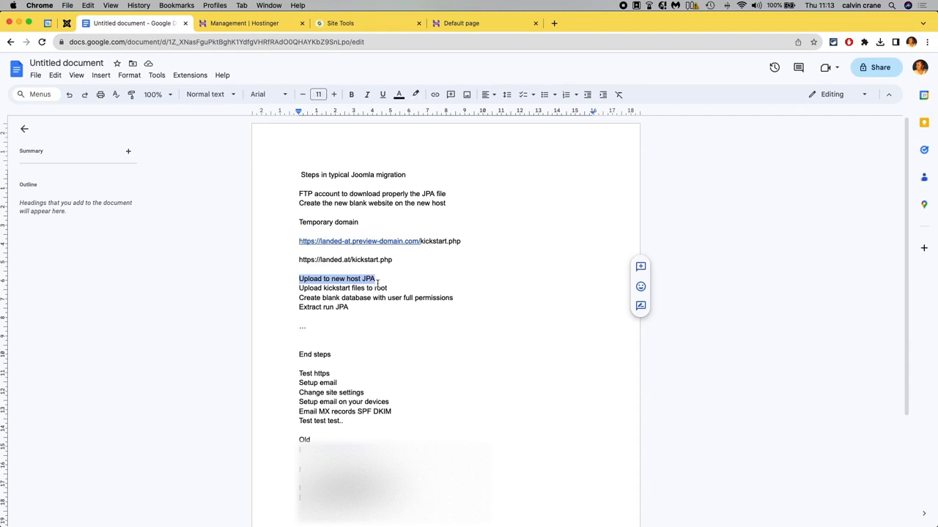
left_click_drag(299, 289, 389, 290)
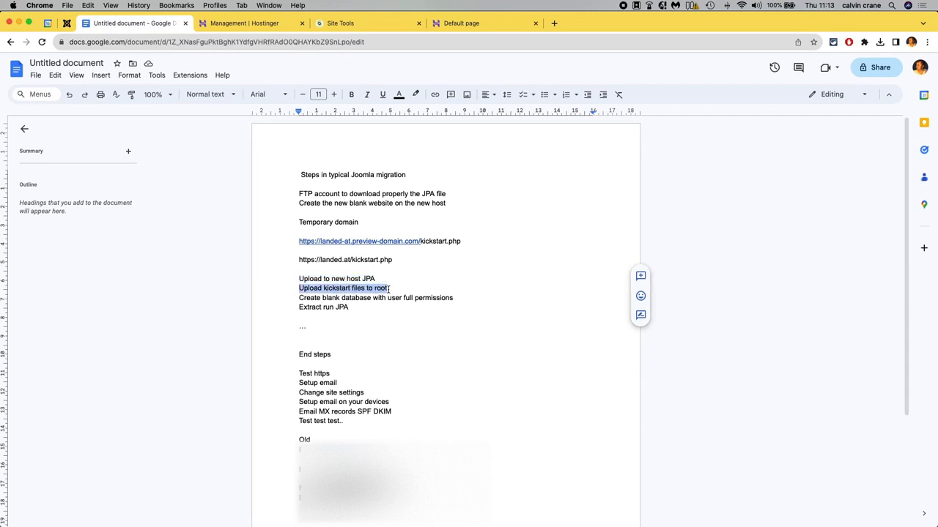
left_click_drag(299, 298, 458, 298)
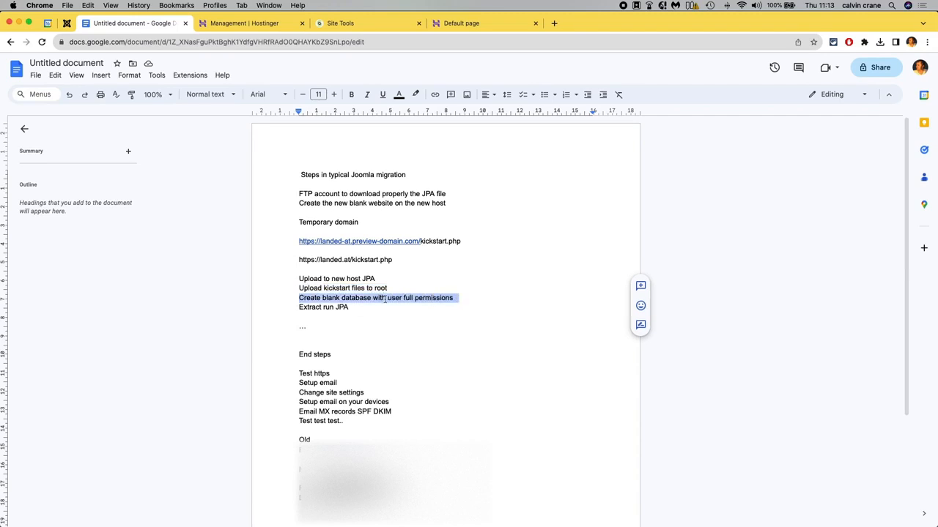
left_click_drag(349, 308, 300, 310)
Compare the uploaded files on the remote server with the temporary domain's default page.
key("super+Tab")
key("super+Tab")
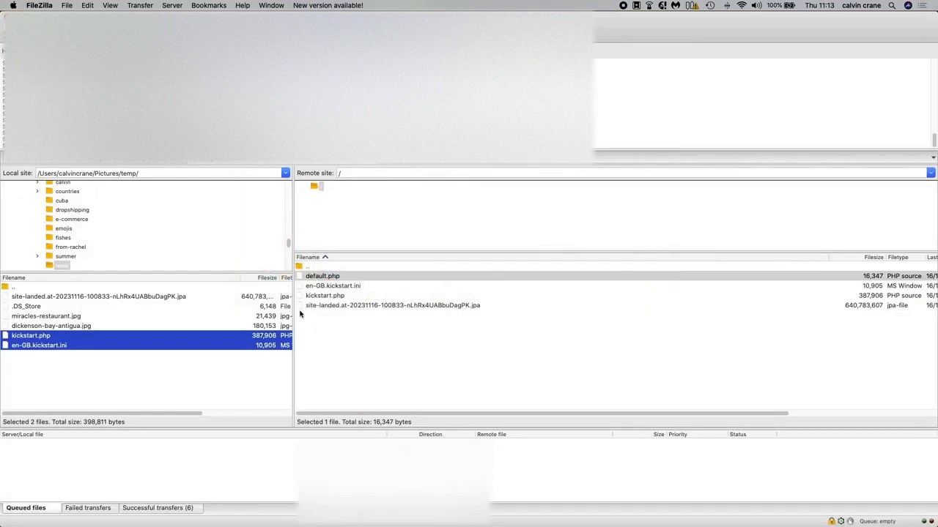
left_click(320, 279)
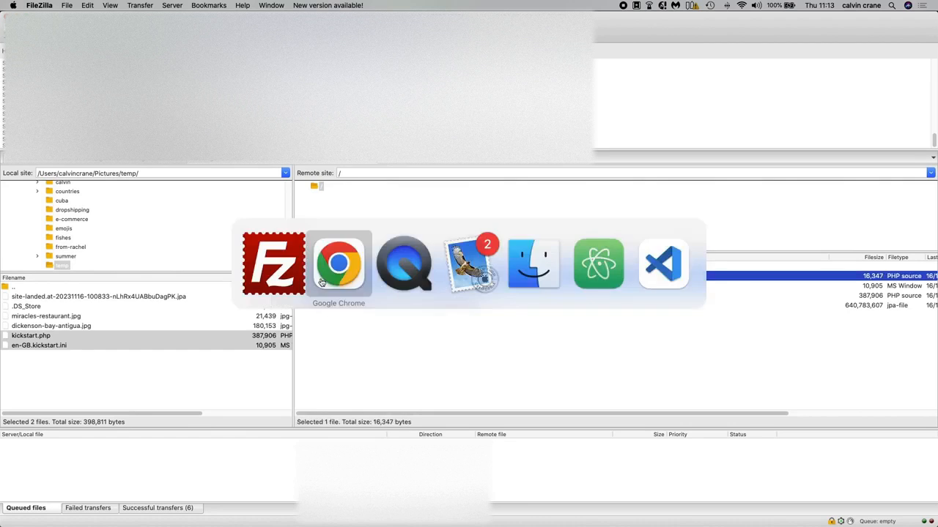
key("super+Tab")
left_click(508, 22)
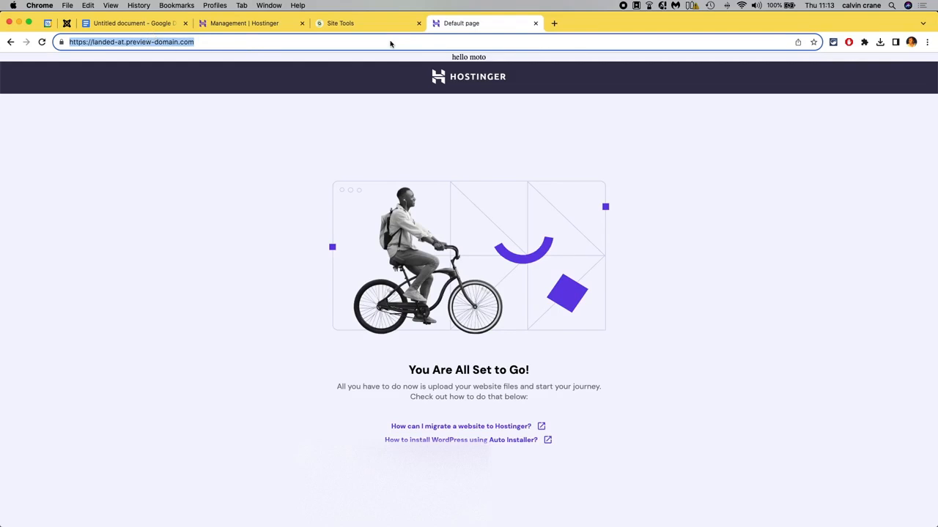
key("super+Tab")
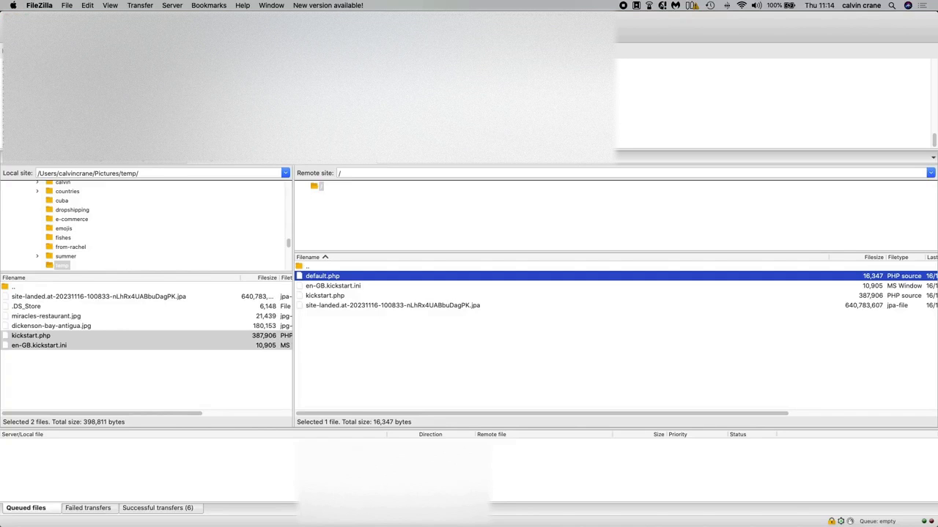
left_click(353, 341)
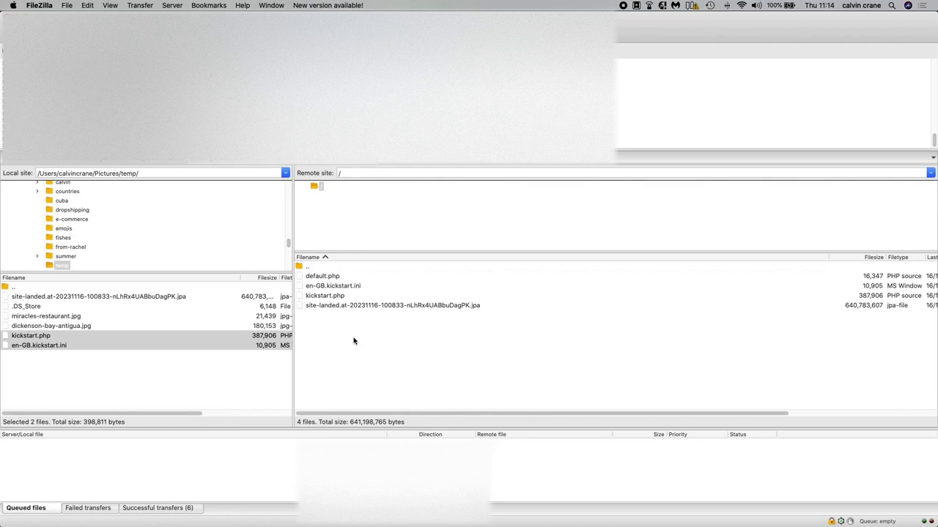
left_click(330, 297)
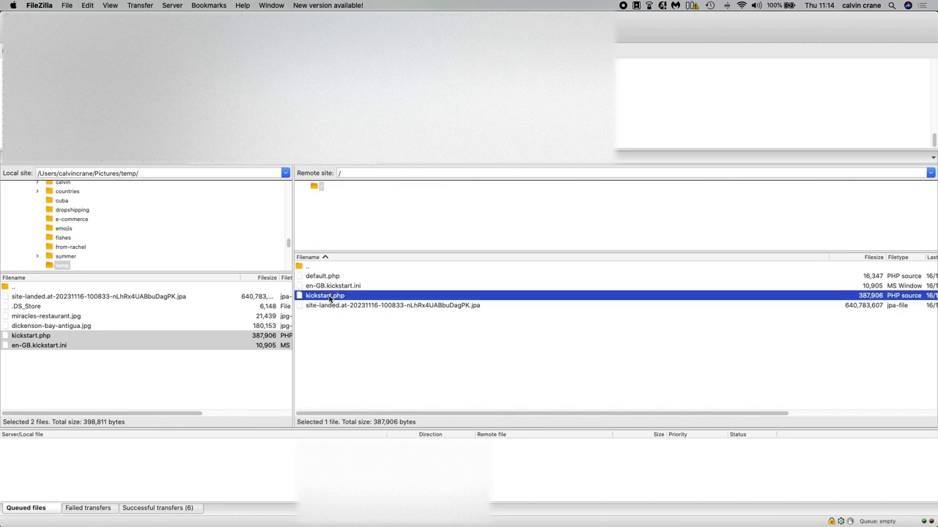
left_click(330, 288)
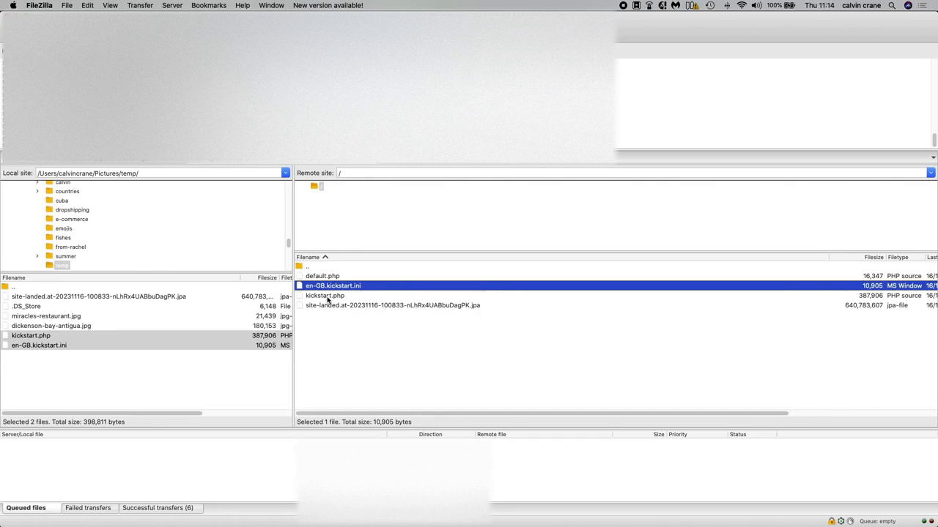
left_click(325, 297)
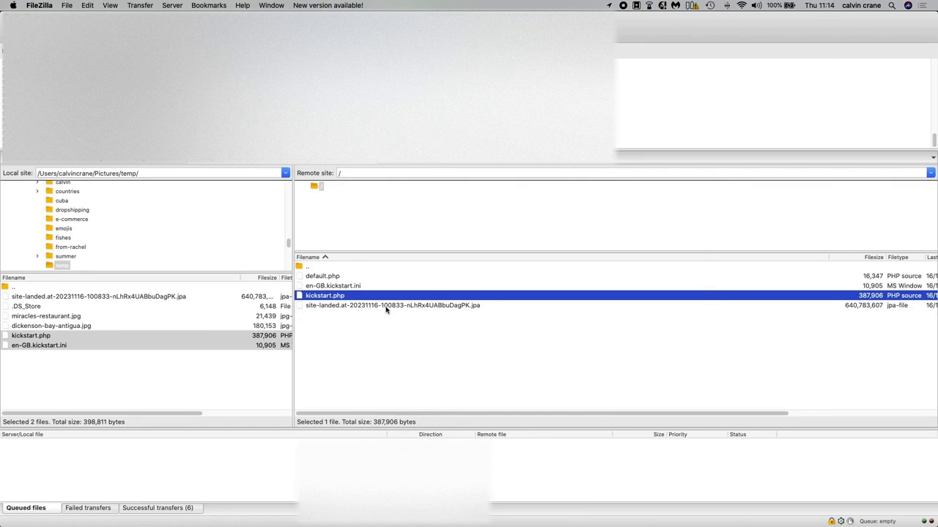
key("super+Tab")
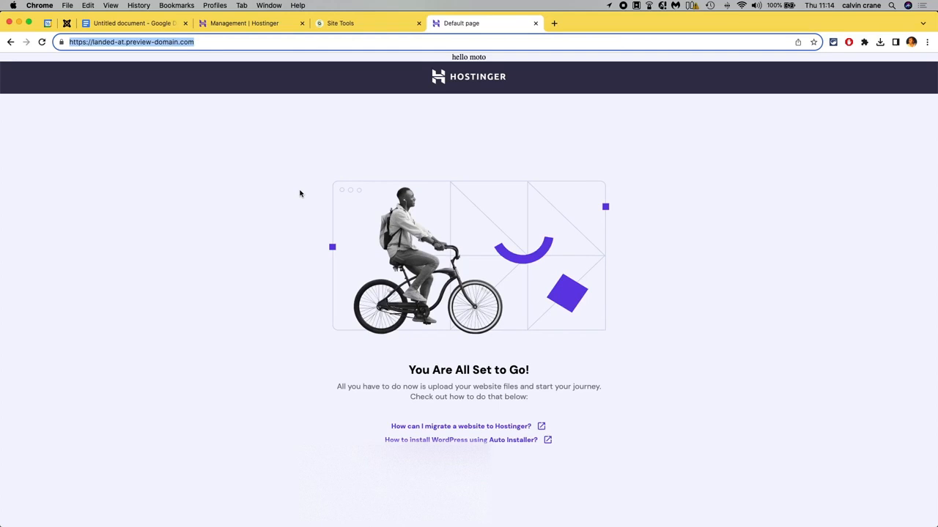
Open kickstart.php on the temporary preview domain in the browser.
left_click_drag(451, 58, 489, 58)
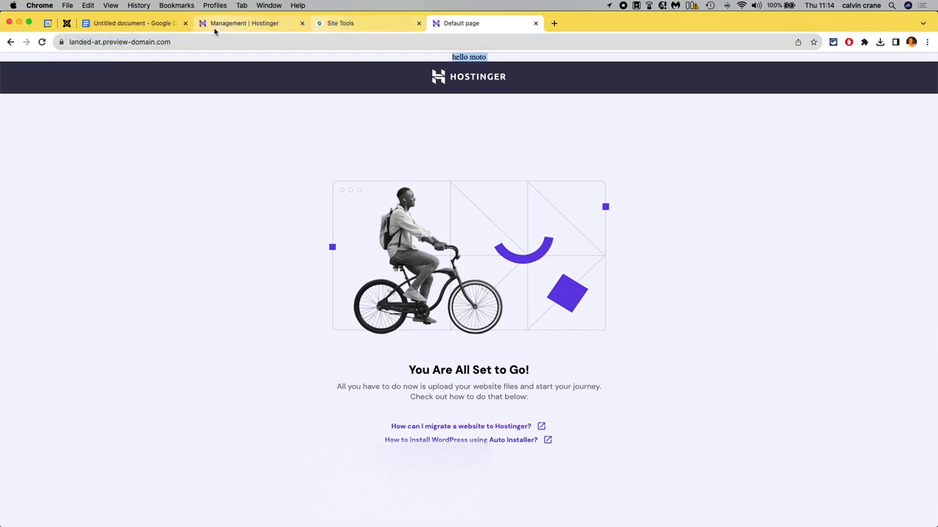
left_click(193, 46)
left_click(194, 45)
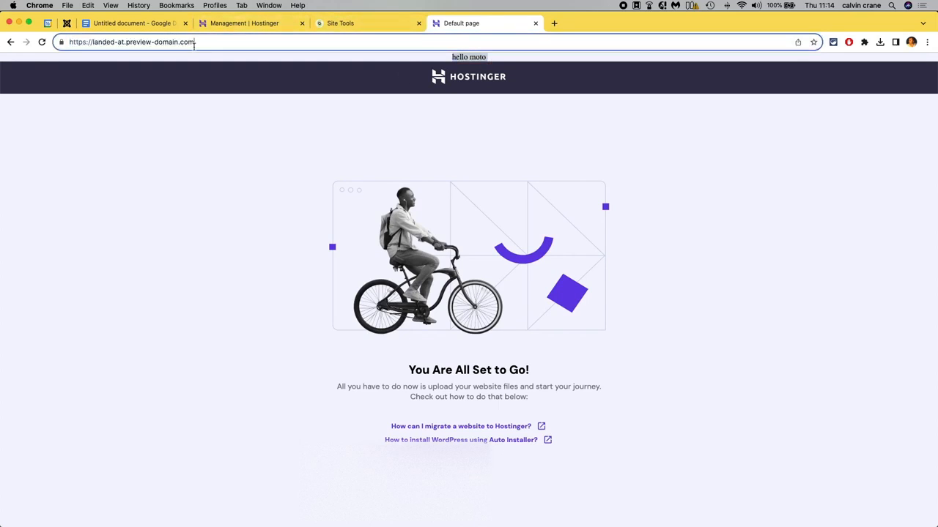
type("kick")
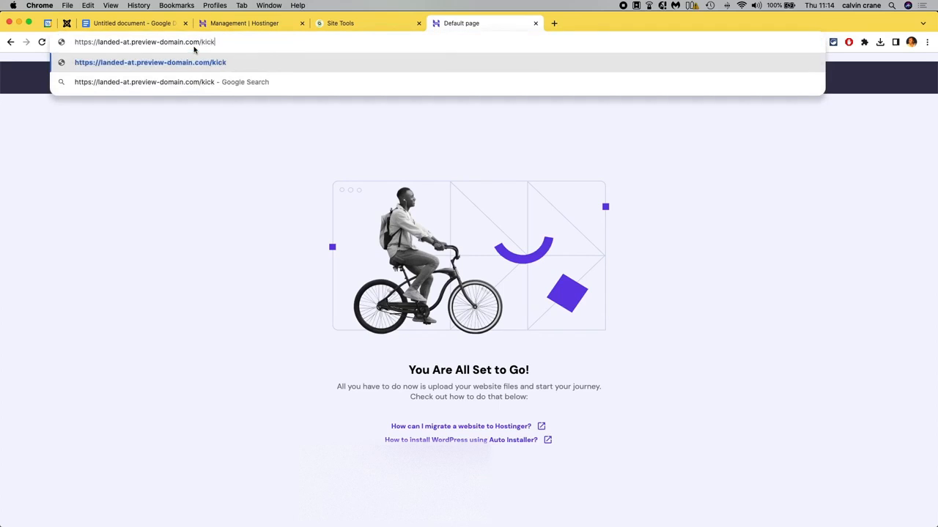
type("start.php")
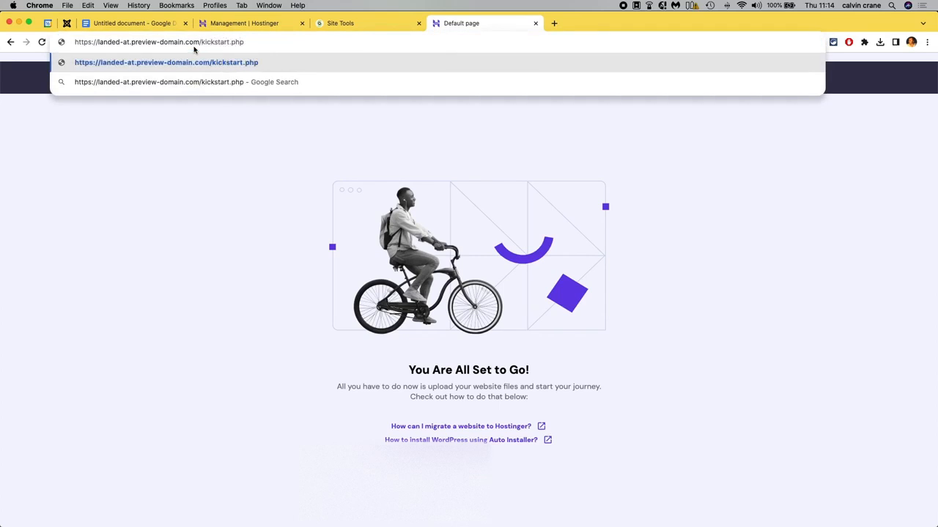
key("Return")
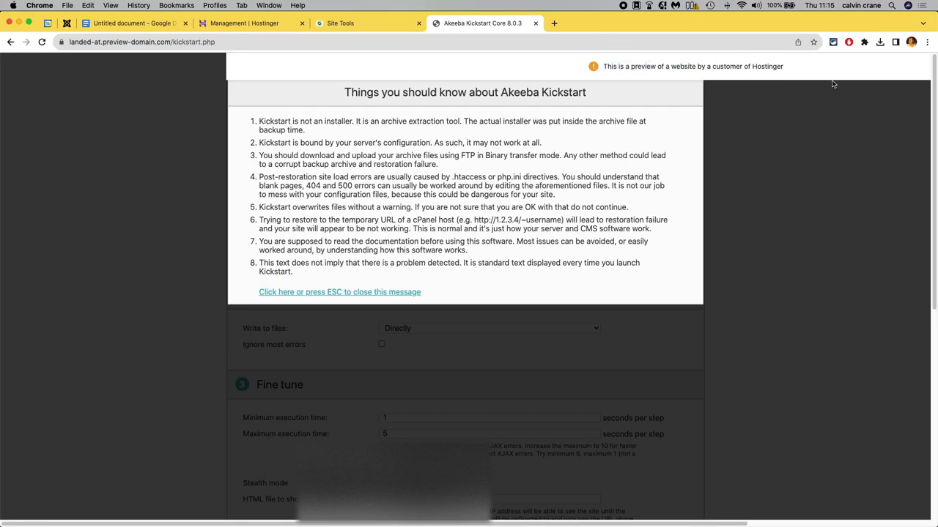
Dismiss the Kickstart notice and select the site-landed JPA backup as the archive file.
key("Escape")
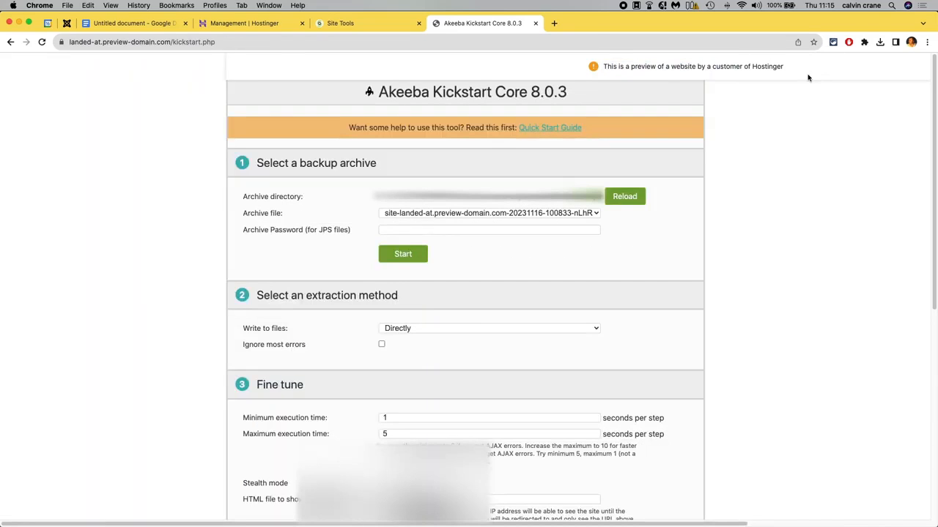
scroll(729, 204, "down", 5)
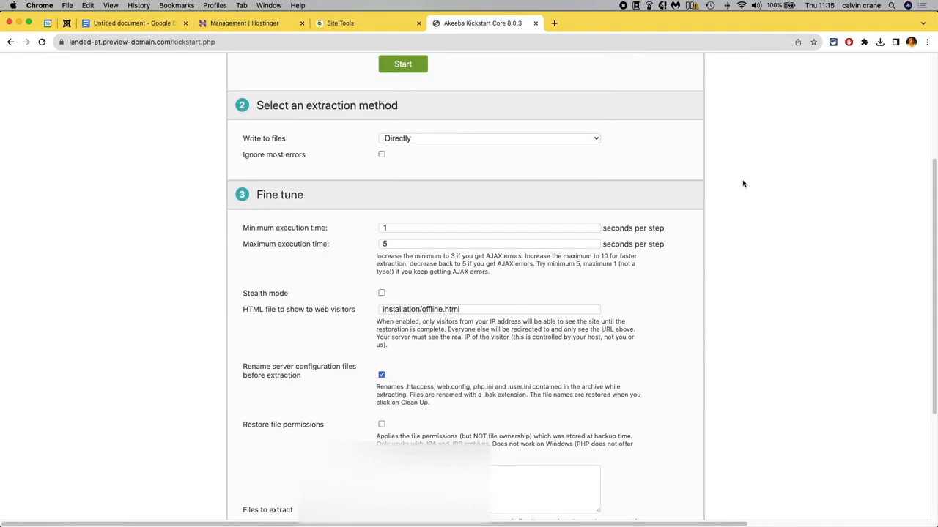
scroll(740, 194, "up", 5)
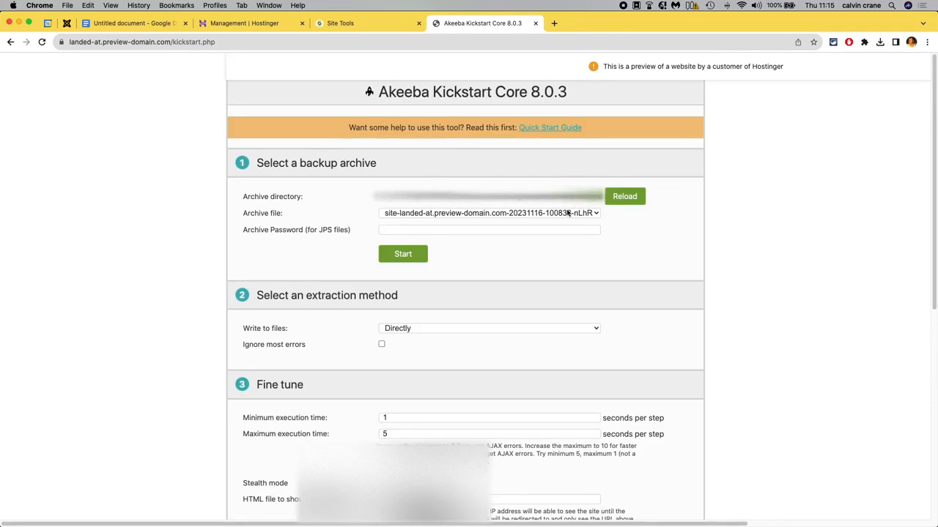
left_click(599, 216)
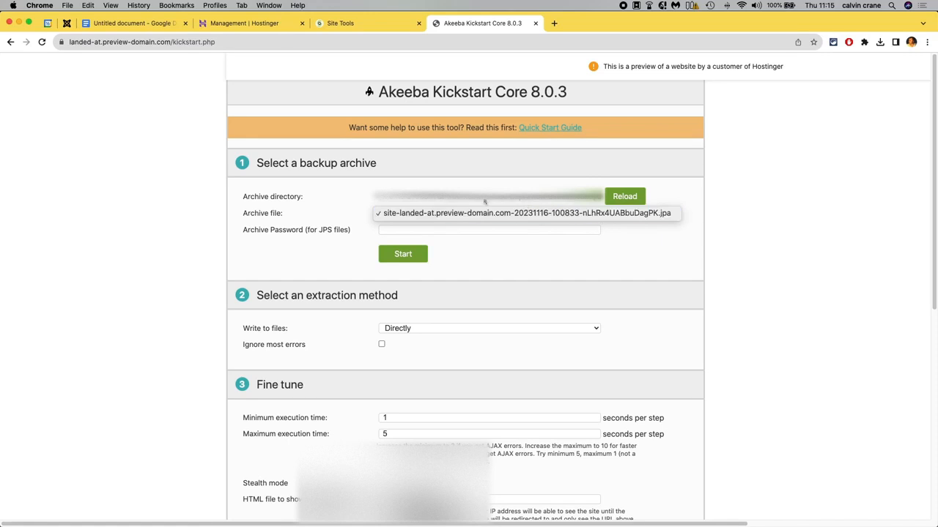
left_click(353, 189)
scroll(201, 346, "down", 10)
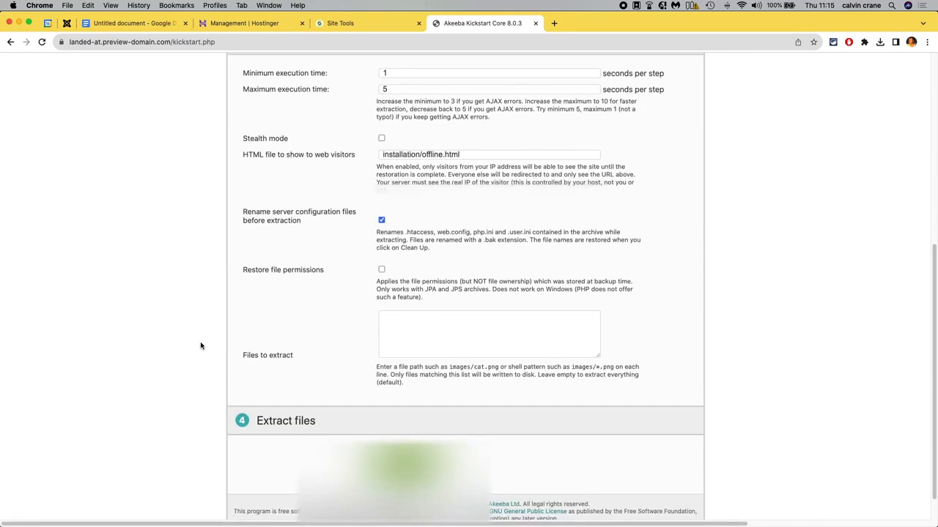
scroll(201, 345, "up", 5)
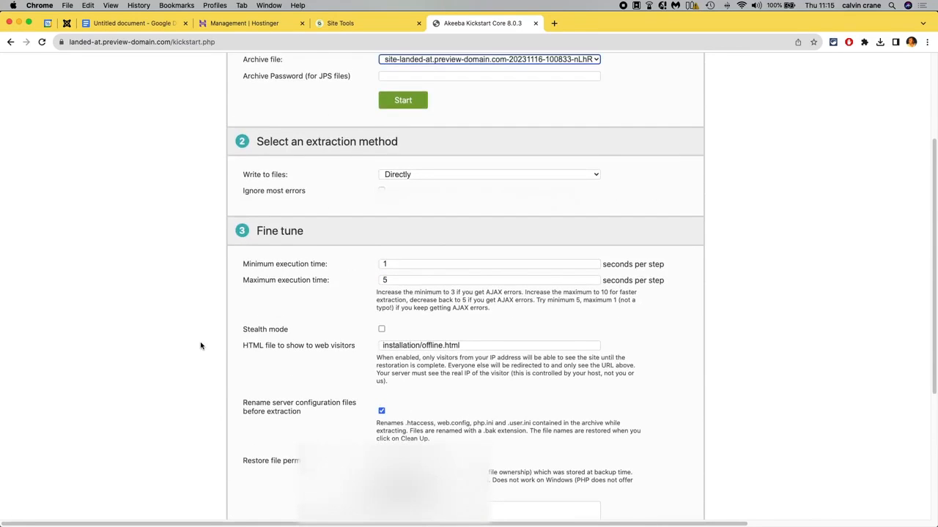
scroll(201, 346, "up", 5)
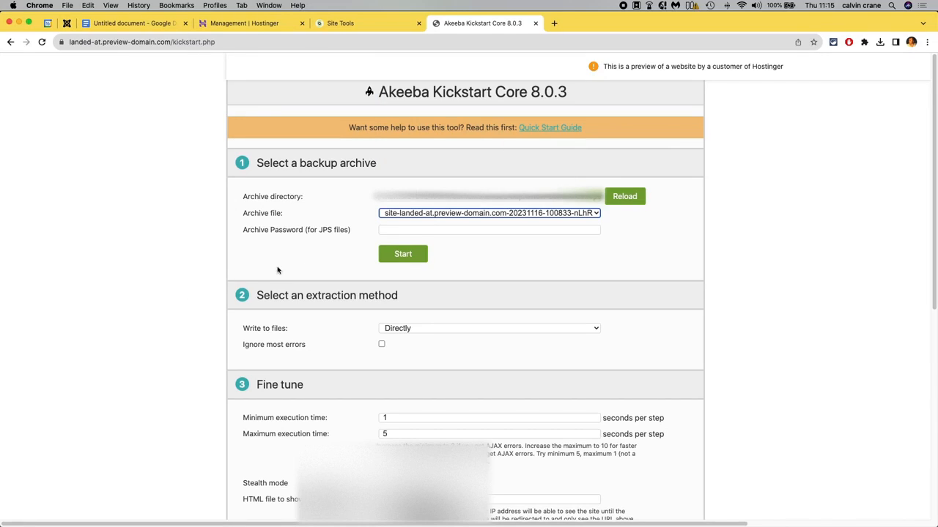
Try to start extracting the selected archive, then start over.
left_click(416, 255)
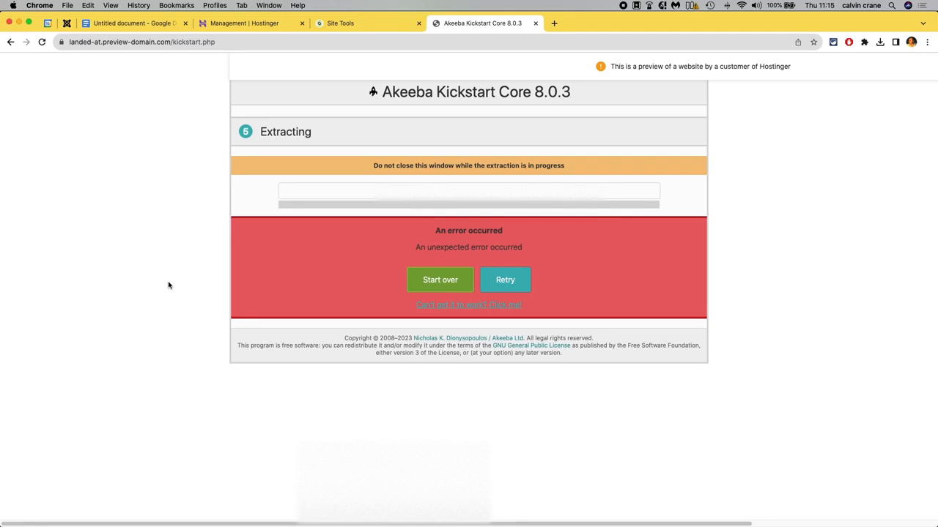
left_click(440, 279)
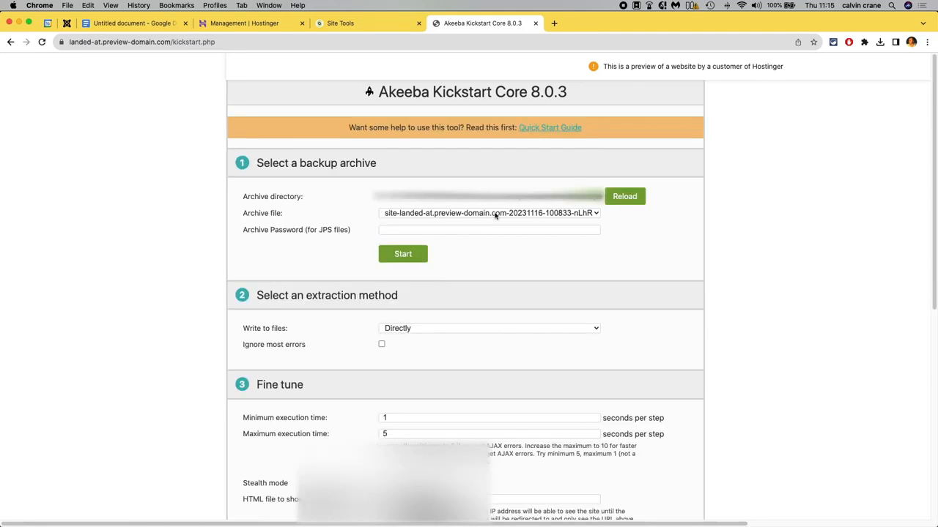
Examine the archive directory path in the backup archive selection section.
left_click(513, 198)
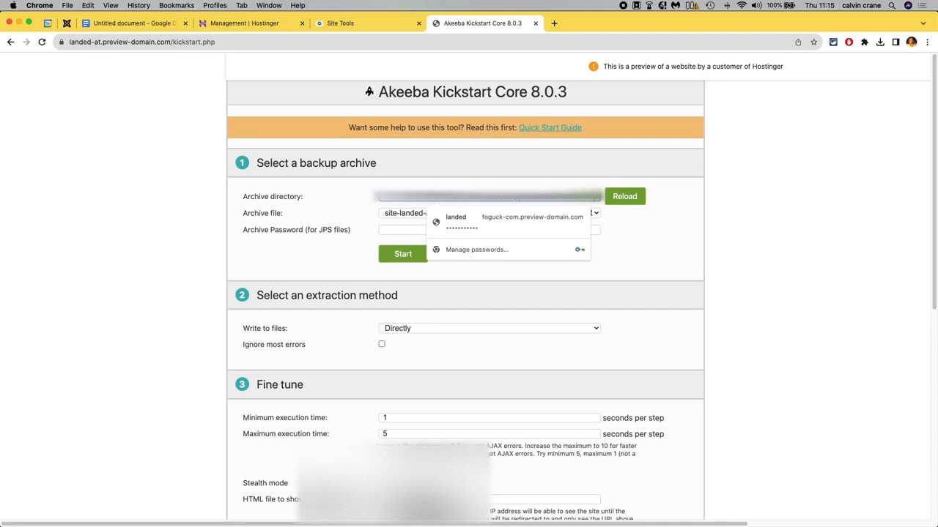
left_click(523, 182)
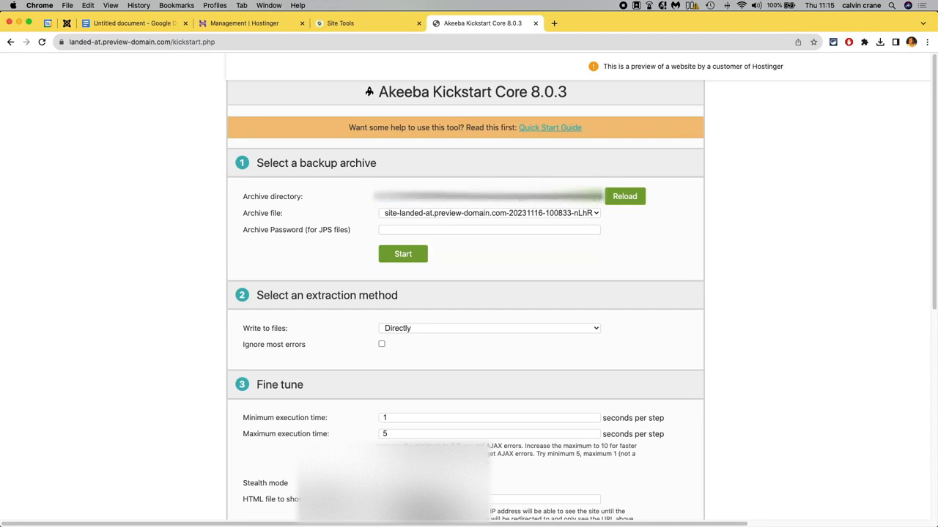
left_click(517, 196)
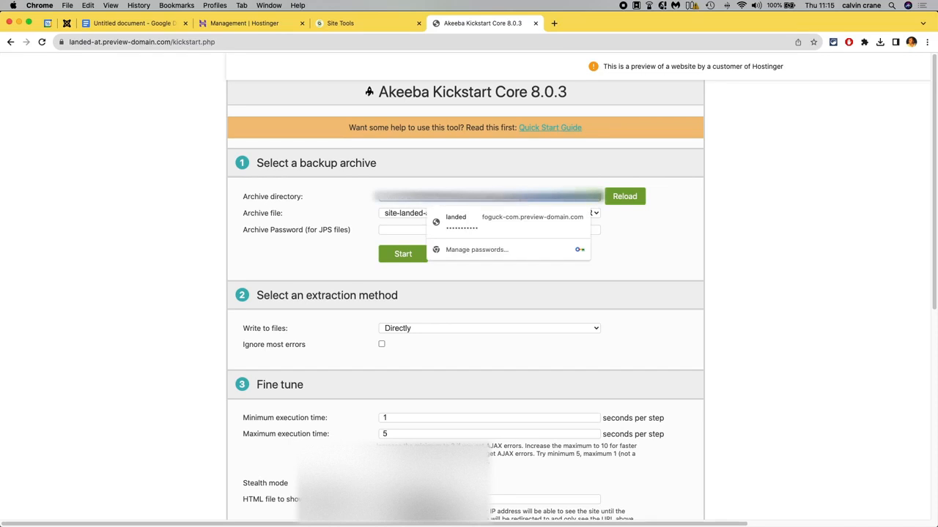
key("BackSpace")
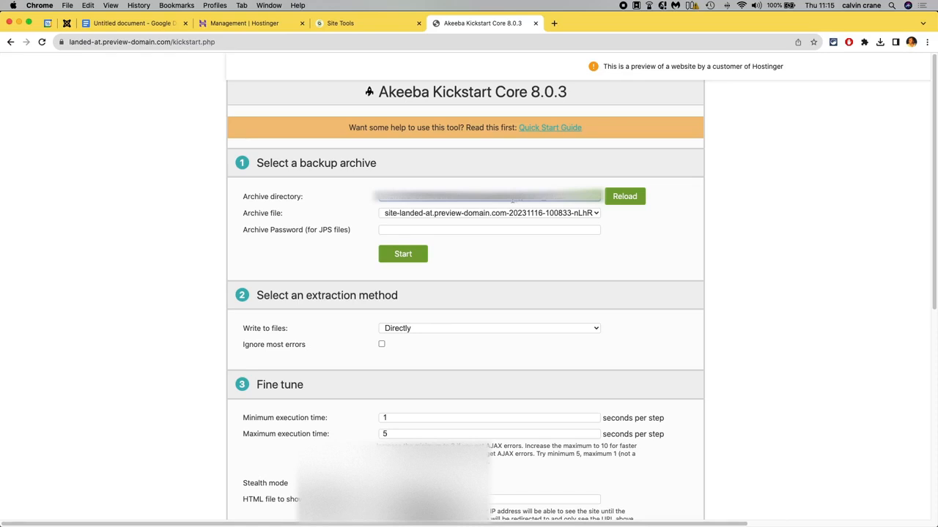
left_click_drag(513, 198, 601, 196)
left_click(576, 198)
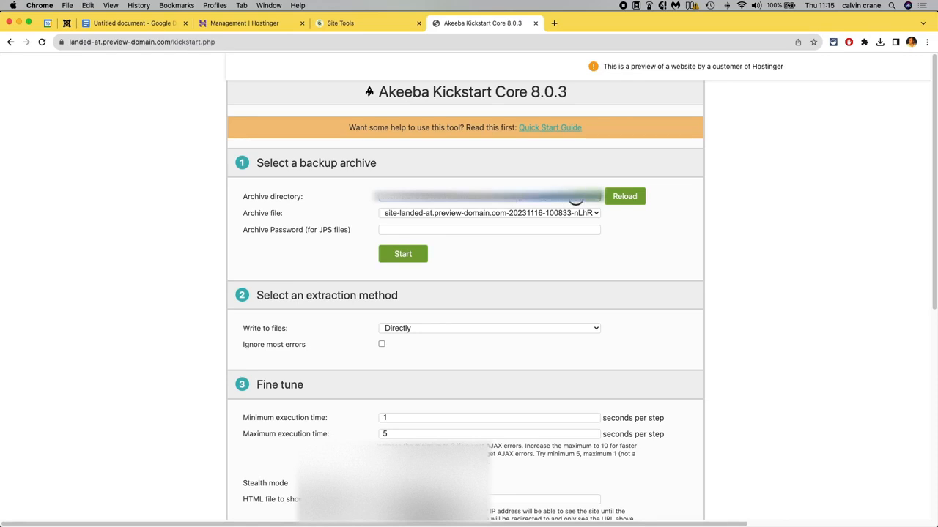
left_click(511, 199)
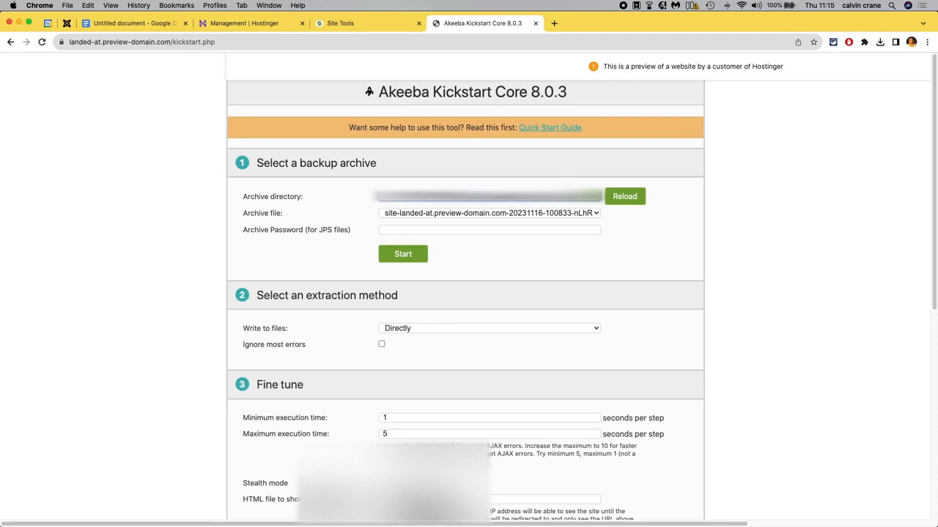
left_click(518, 198)
left_click(547, 198)
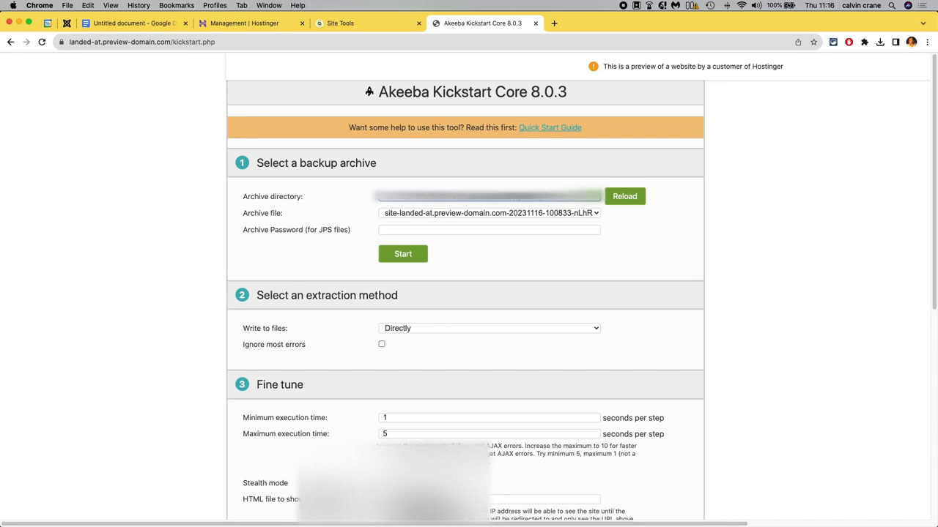
Try extracting the archive once more and return to the start screen.
left_click(398, 254)
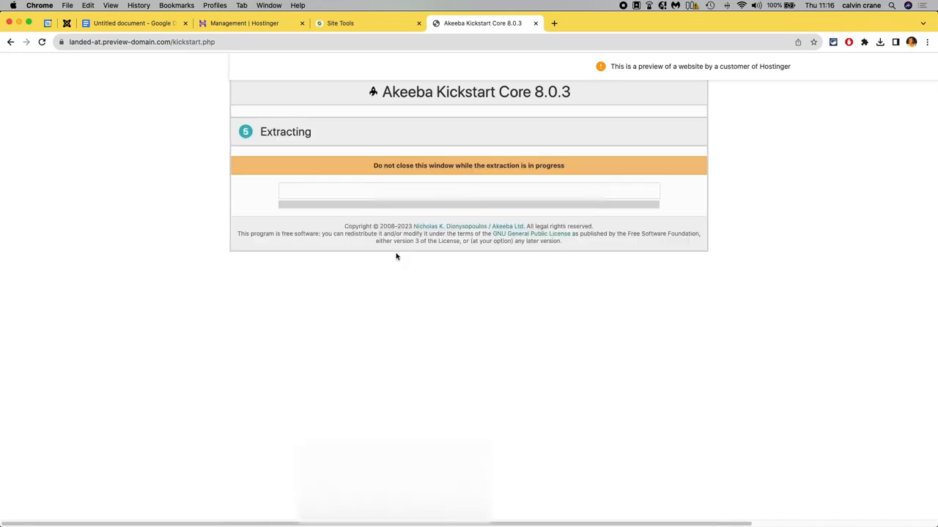
left_click(440, 283)
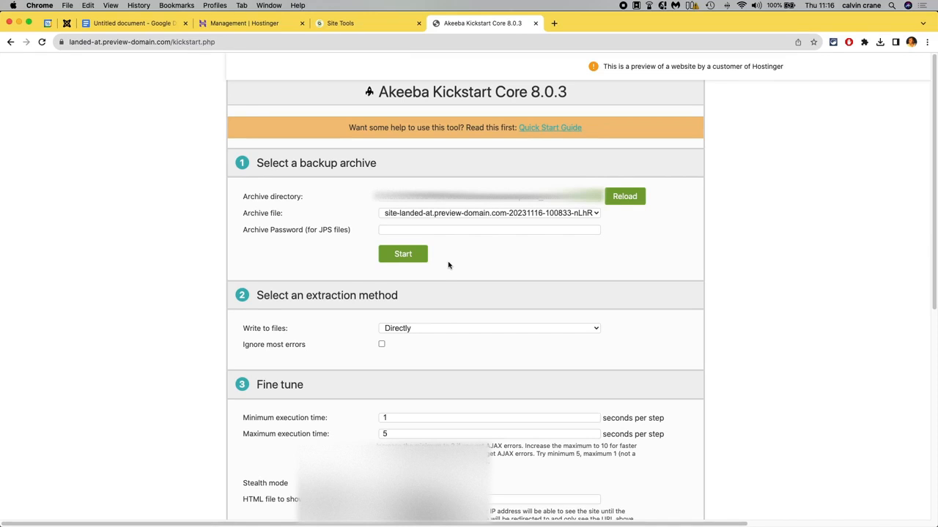
scroll(449, 266, "down", 2)
scroll(449, 267, "up", 2)
key("super+Tab")
key("super+Tab")
left_click(276, 263)
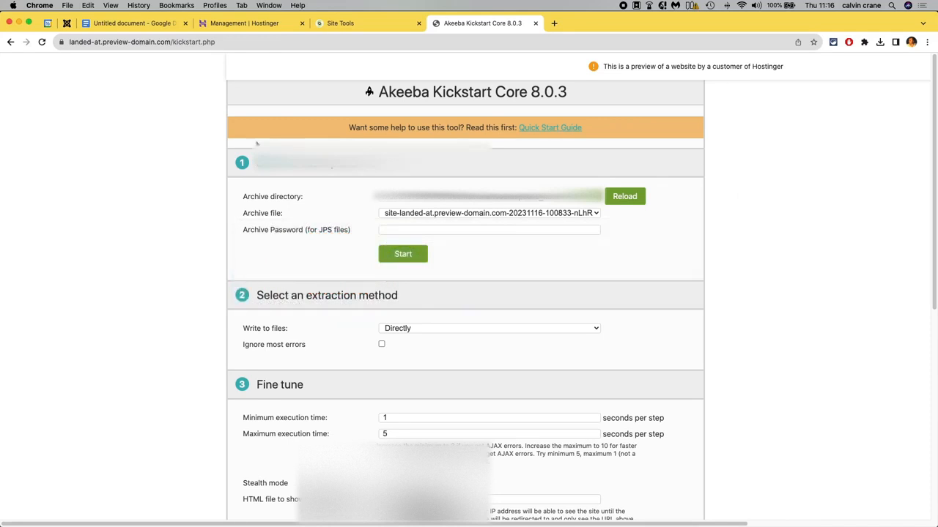
left_click(269, 5)
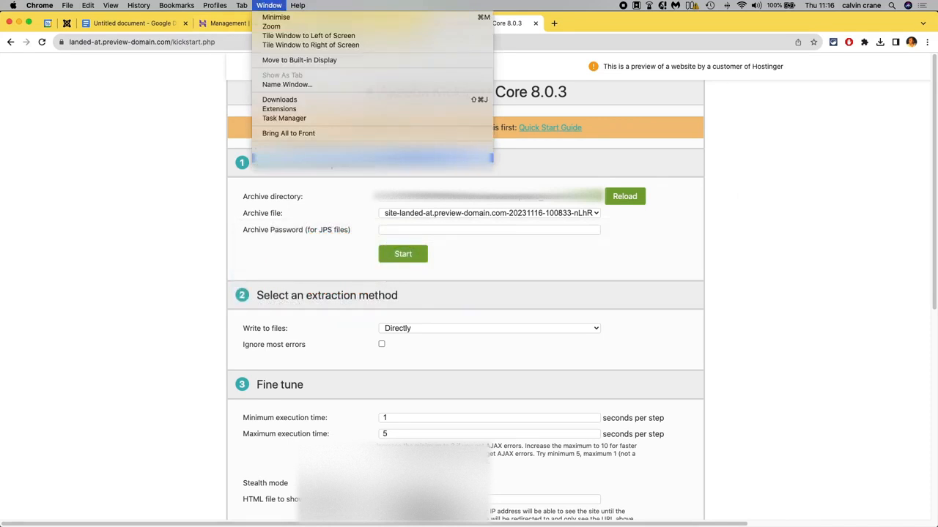
left_click(274, 158)
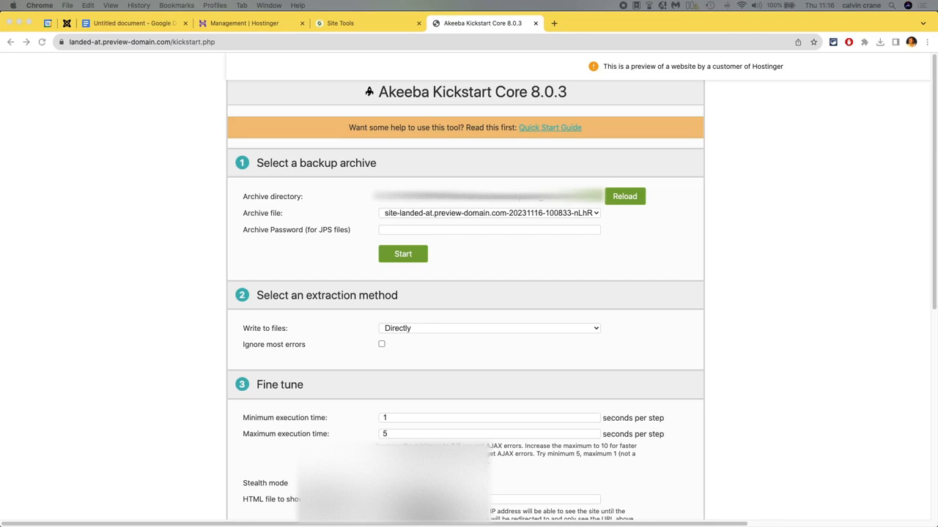
Bring the Cloudflare DNS records tab into the window and examine the existing www A record.
left_click_drag(937, 46, 630, 21)
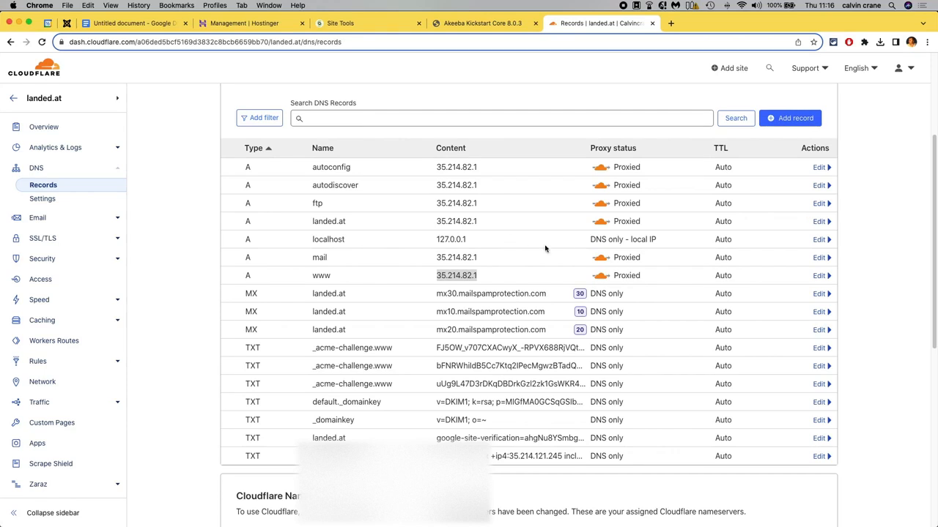
left_click(851, 239)
left_click_drag(312, 276, 330, 275)
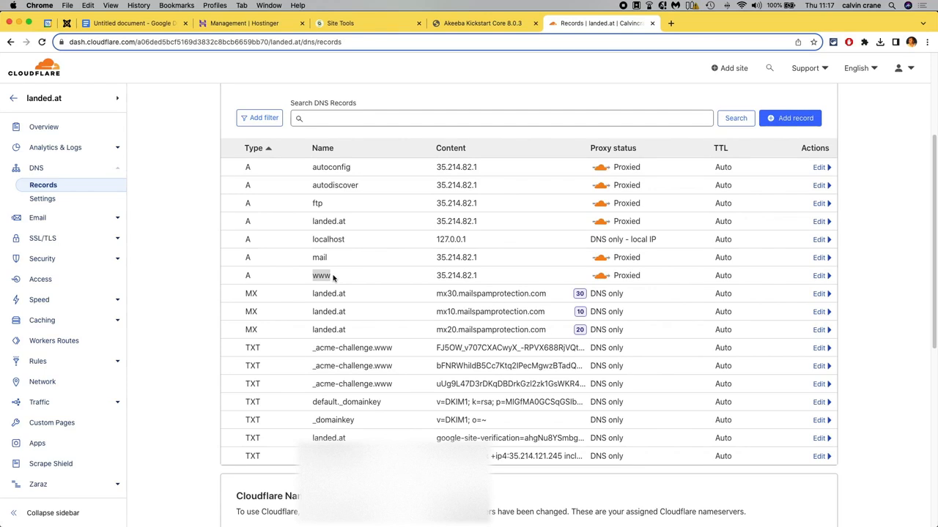
left_click(313, 276)
left_click_drag(314, 277, 331, 277)
left_click(355, 281)
Start adding a new A record in Cloudflare DNS with the name new.
left_click(781, 125)
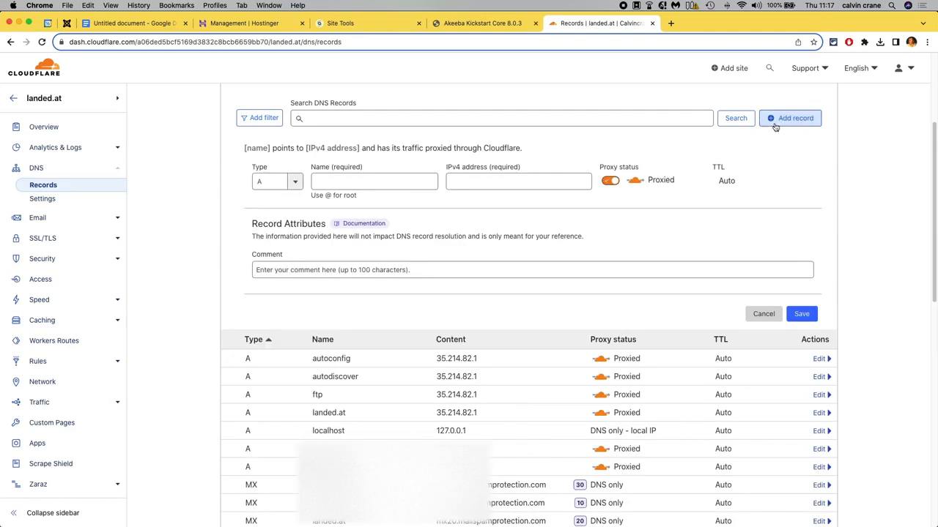
left_click(367, 183)
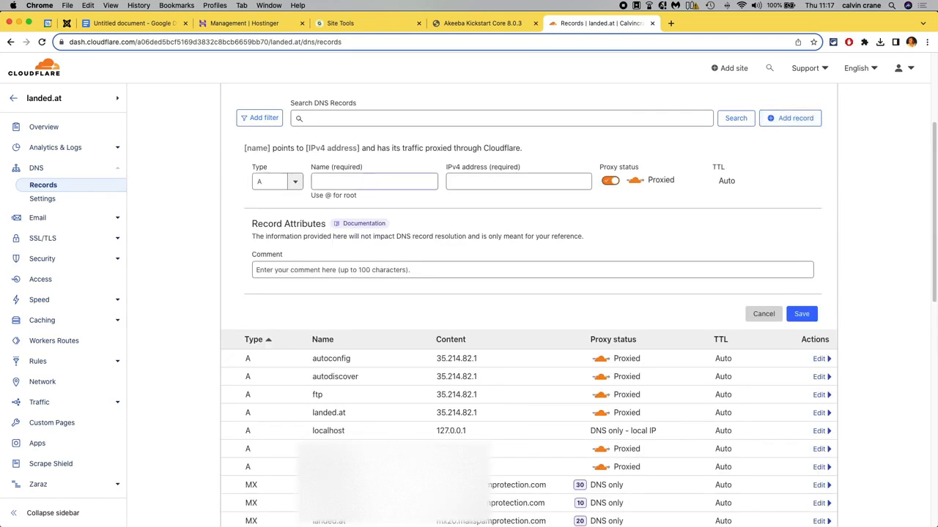
type("new")
left_click(466, 183)
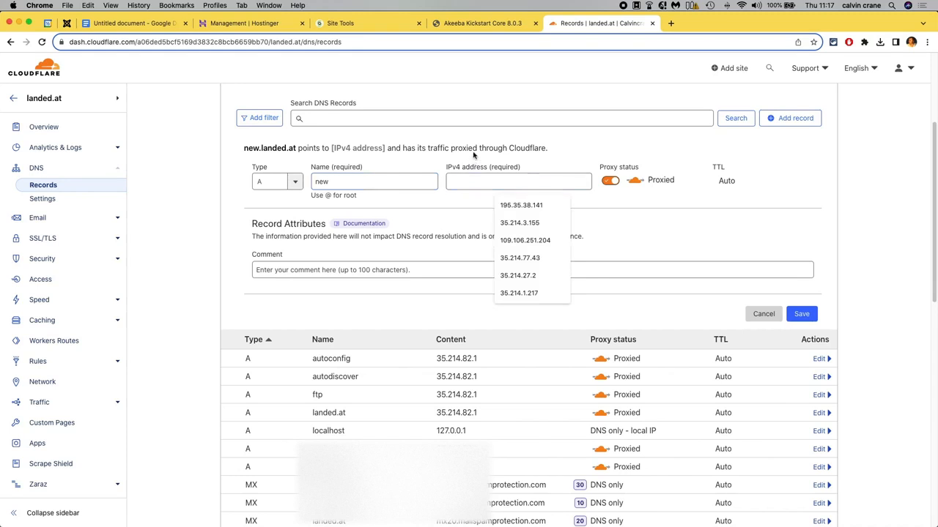
Open the Hostinger plan details and copy the website IP address.
left_click(364, 24)
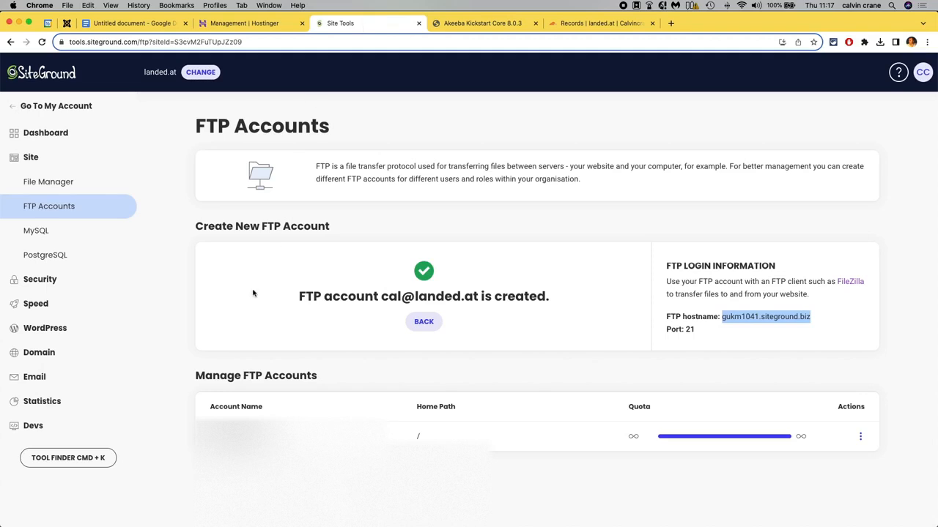
left_click(253, 23)
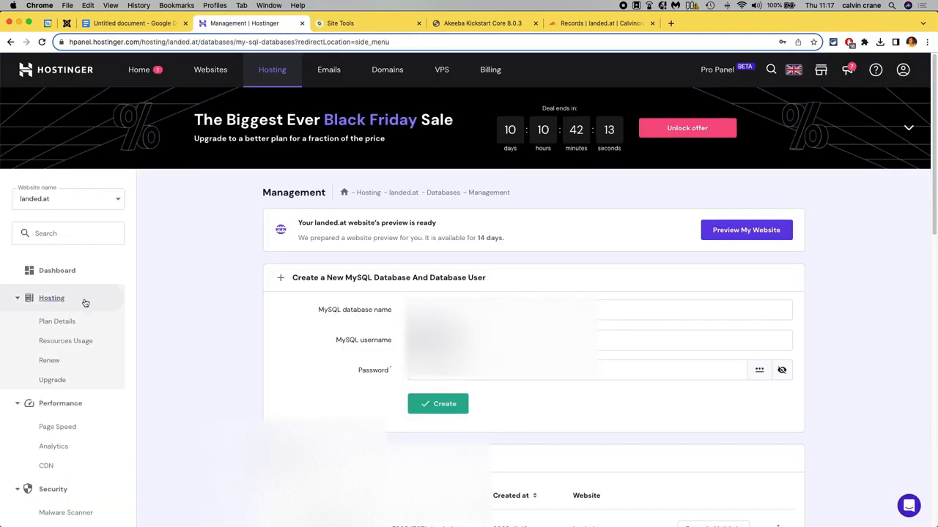
left_click(69, 323)
scroll(175, 370, "down", 5)
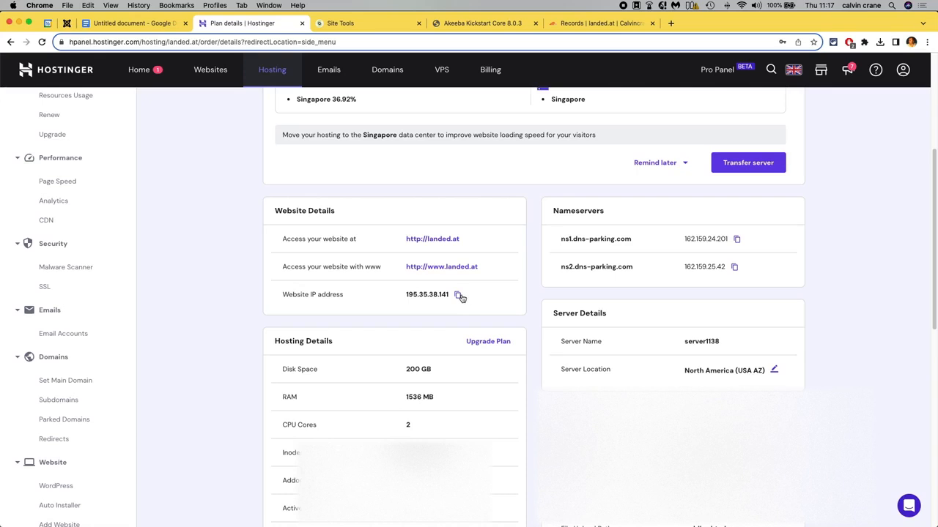
left_click(459, 296)
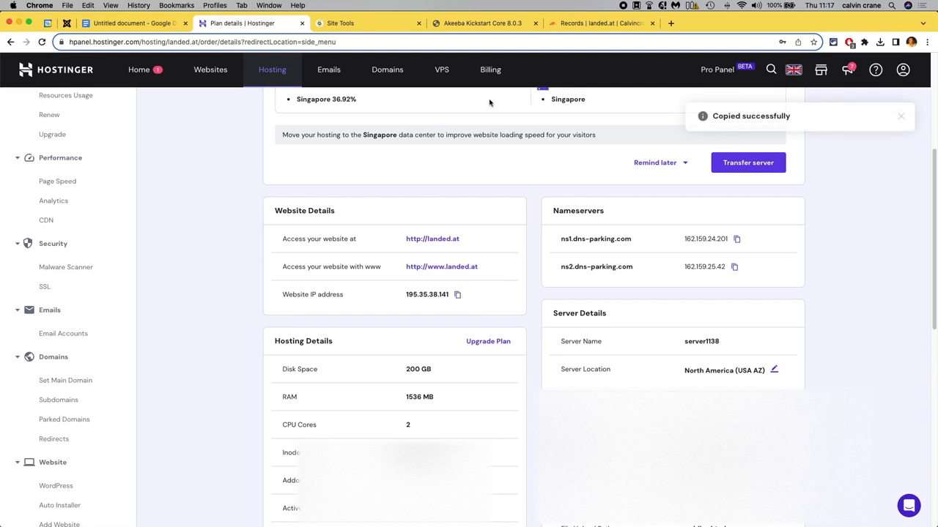
Set the new record's IPv4 address to 195.35.38.141, switch its proxy status to DNS only, and save it.
left_click(586, 22)
left_click(483, 179)
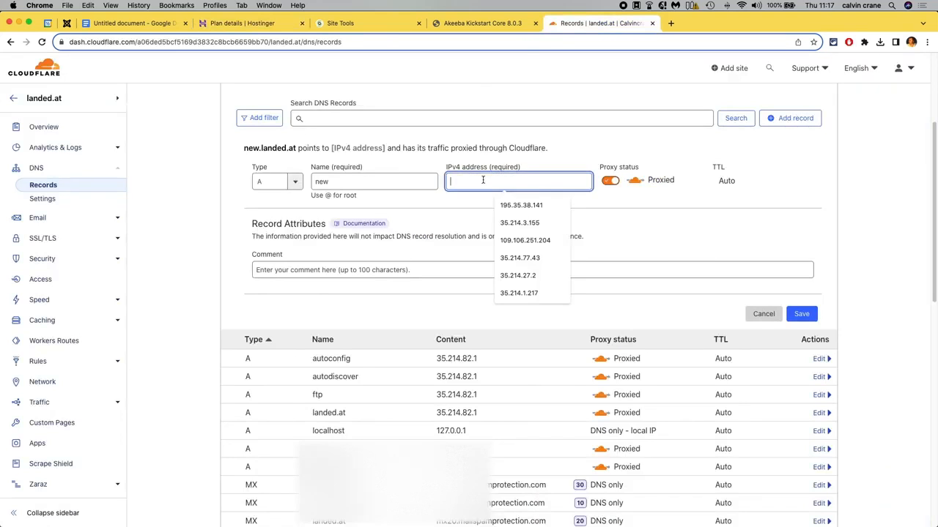
key("super+v")
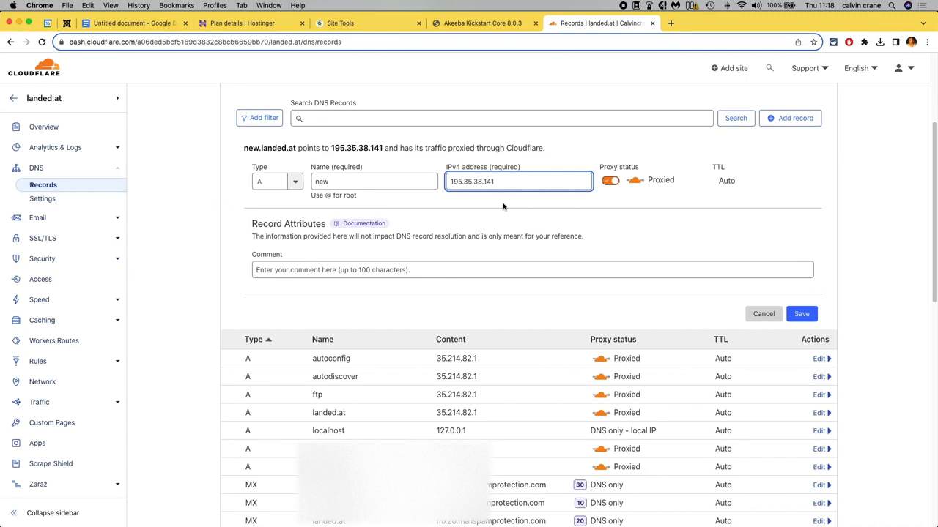
left_click(613, 182)
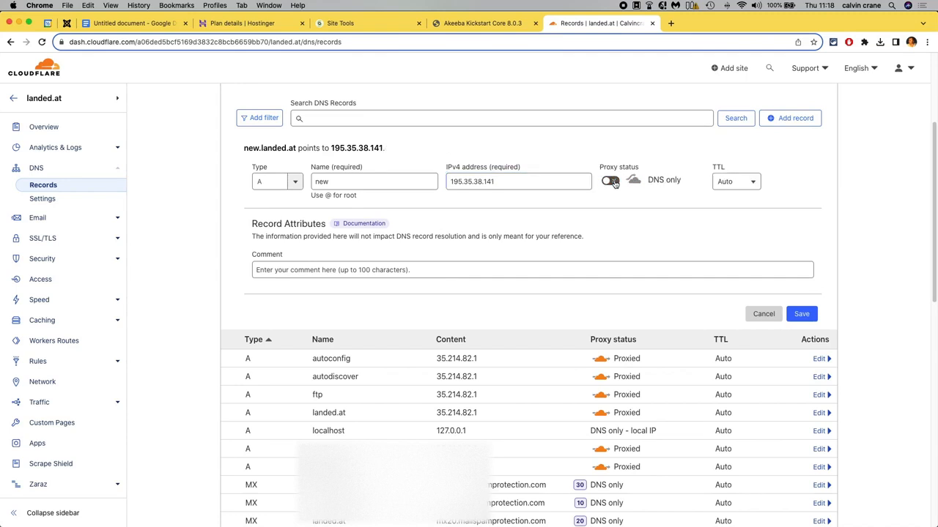
scroll(512, 205, "up", 1)
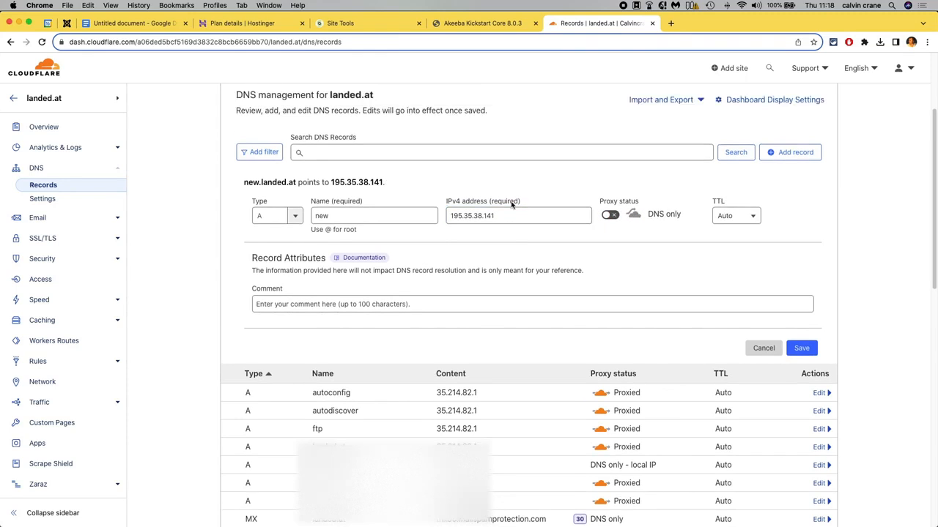
scroll(536, 241, "up", 1)
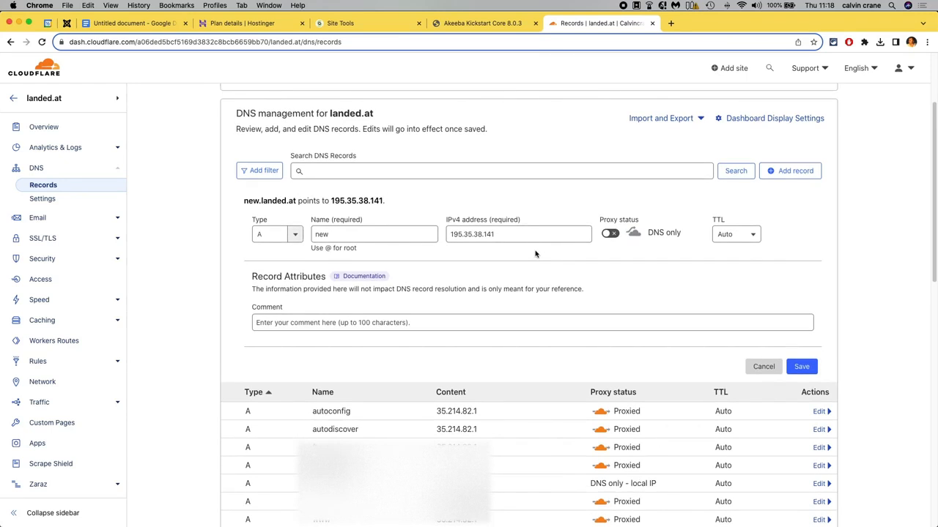
scroll(535, 255, "up", 2)
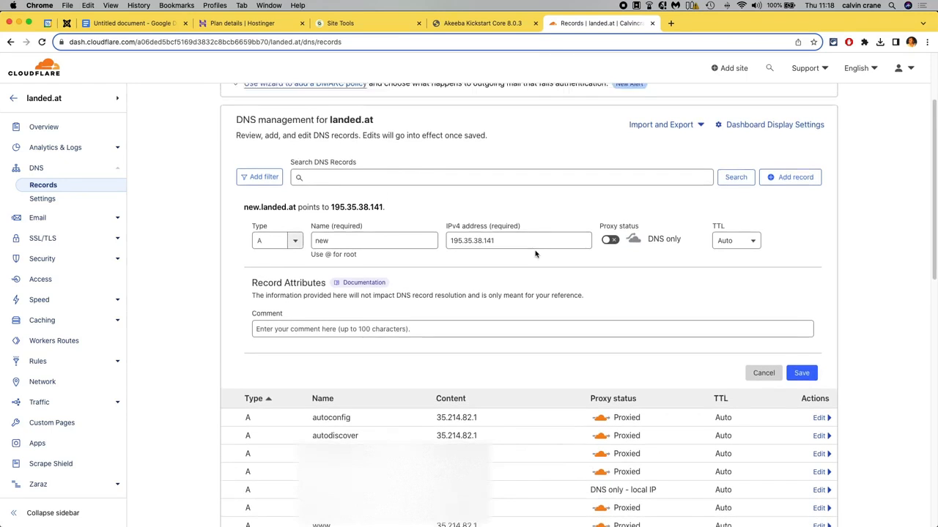
left_click(804, 380)
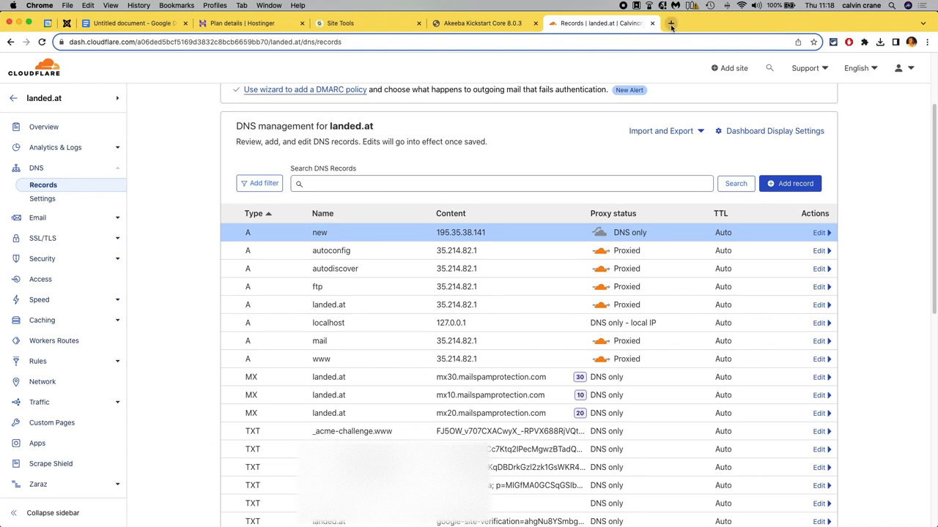
left_click(140, 24)
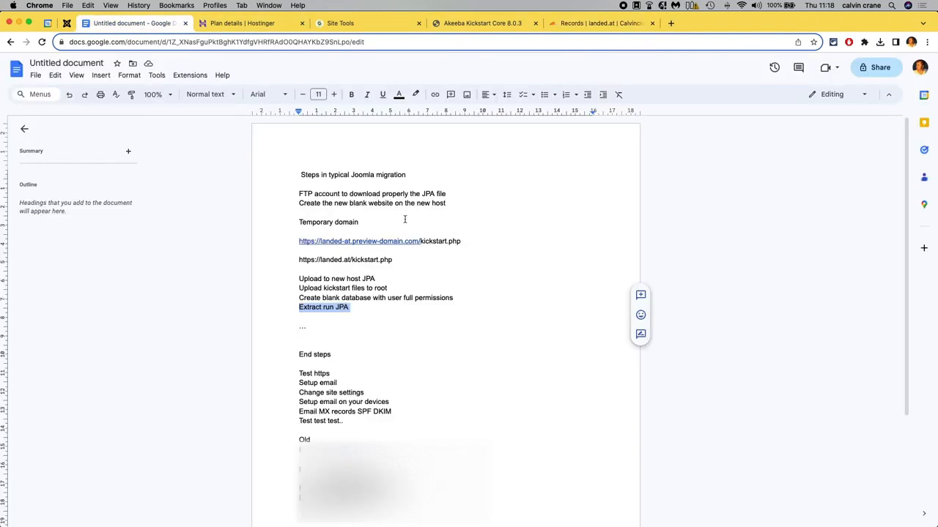
left_click(411, 259)
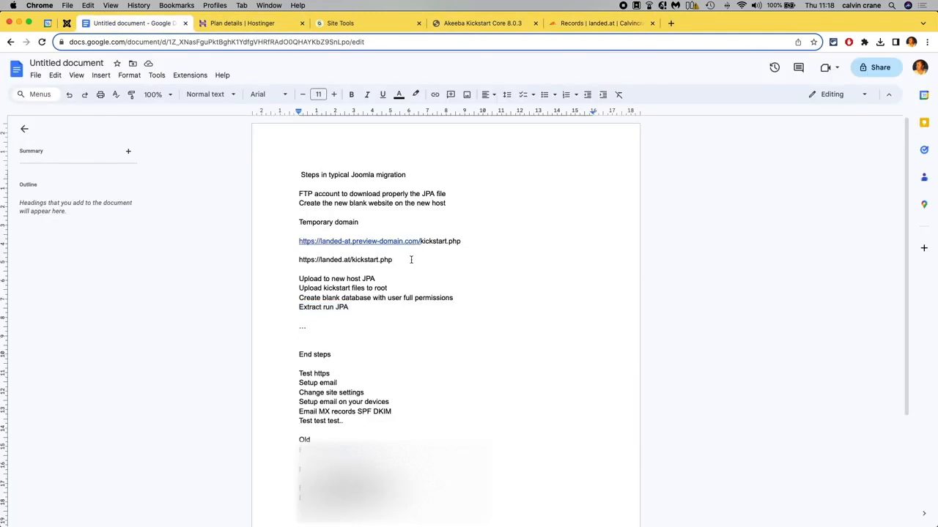
key("Left")
key("Left")
key("Left")
key("Left")
key("Left")
key("Left")
key("Left")
key("Left")
key("Left")
key("Left")
key("Left")
key("Left")
key("Left")
key("Left")
key("Left")
key("Left")
key("Left")
key("Left")
key("Left")
key("Left")
key("Left")
type("new.")
key("Left")
key("Left")
key("Left")
key("Left")
key("Left")
key("Left")
key("Left")
key("Left")
key("Left")
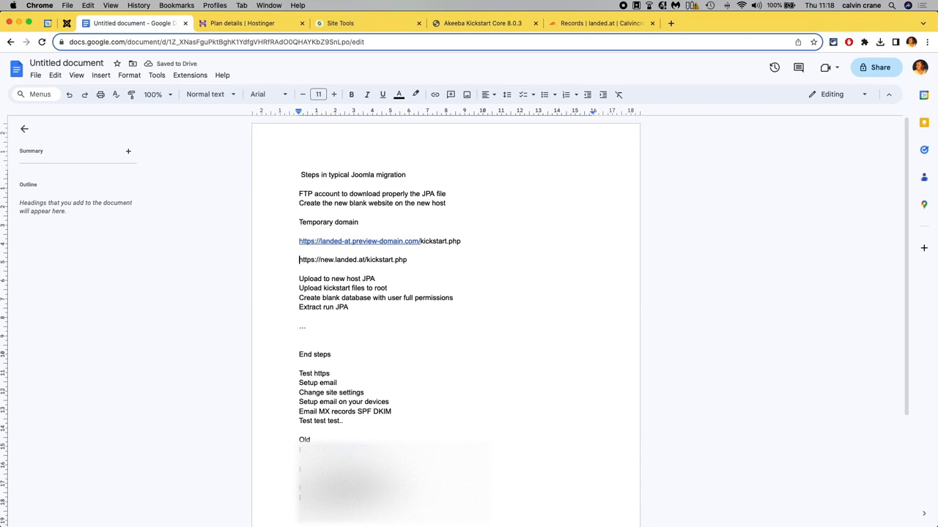
key("super+Left")
key("super+shift+Right")
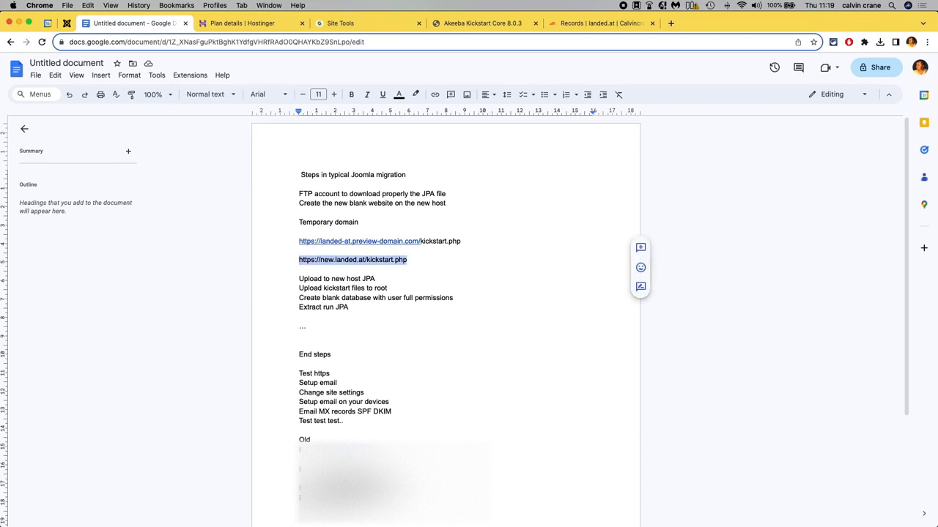
Open the copied new.landed.at kickstart URL in a new browser tab.
left_click(597, 24)
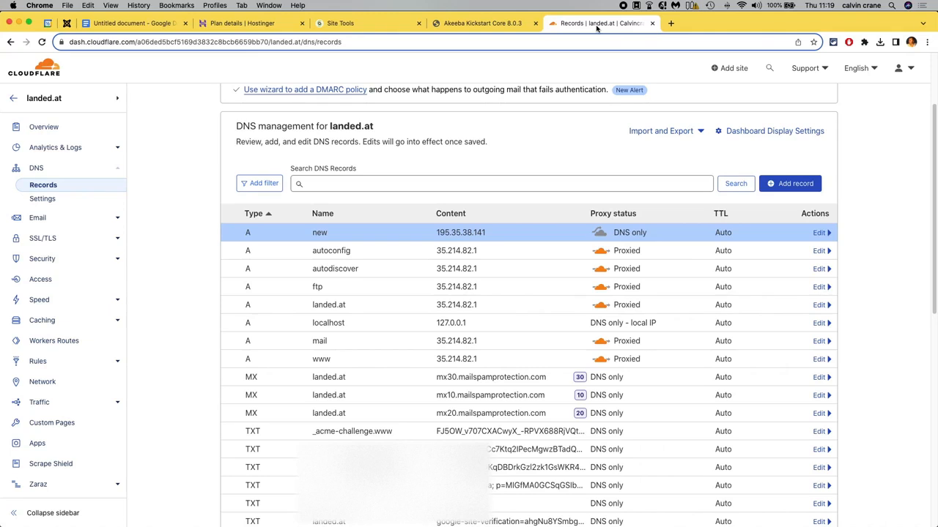
left_click(671, 24)
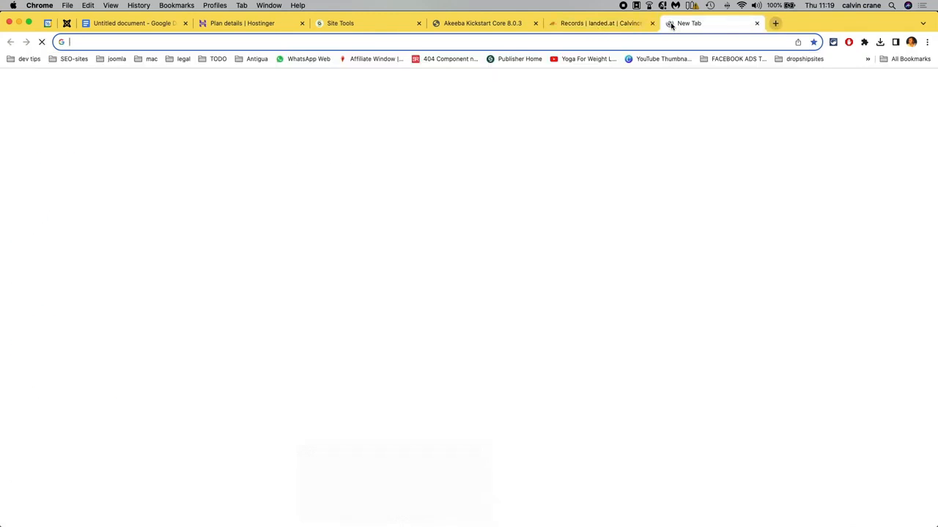
key("super+v")
key("Return")
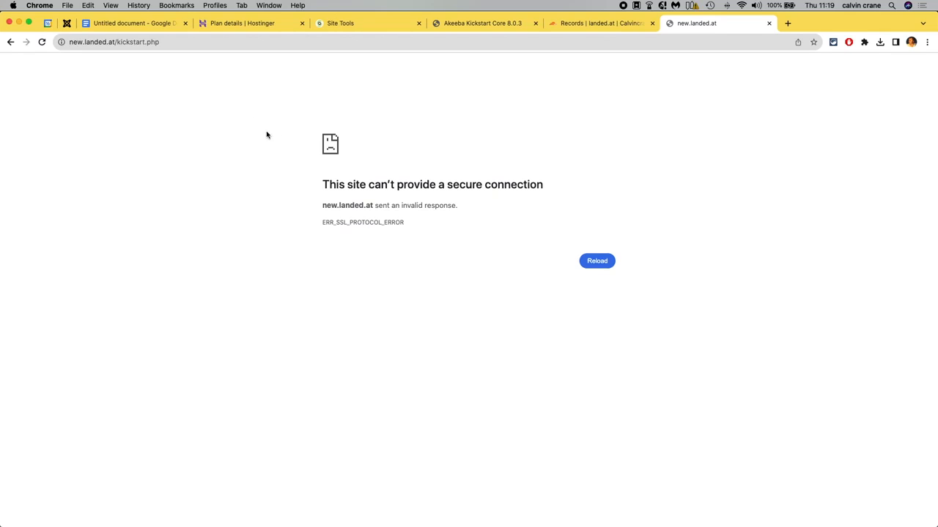
left_click(113, 42)
left_click_drag(114, 42, 140, 42)
left_click(90, 42)
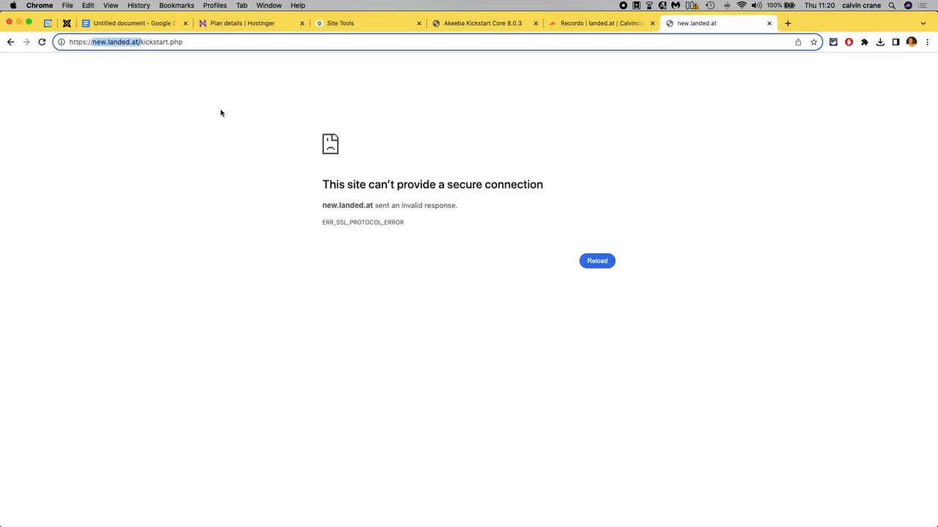
left_click(140, 42)
left_click_drag(138, 42, 66, 41)
left_click(107, 42)
key("BackSpace")
key("BackSpace")
key("BackSpace")
key("BackSpace")
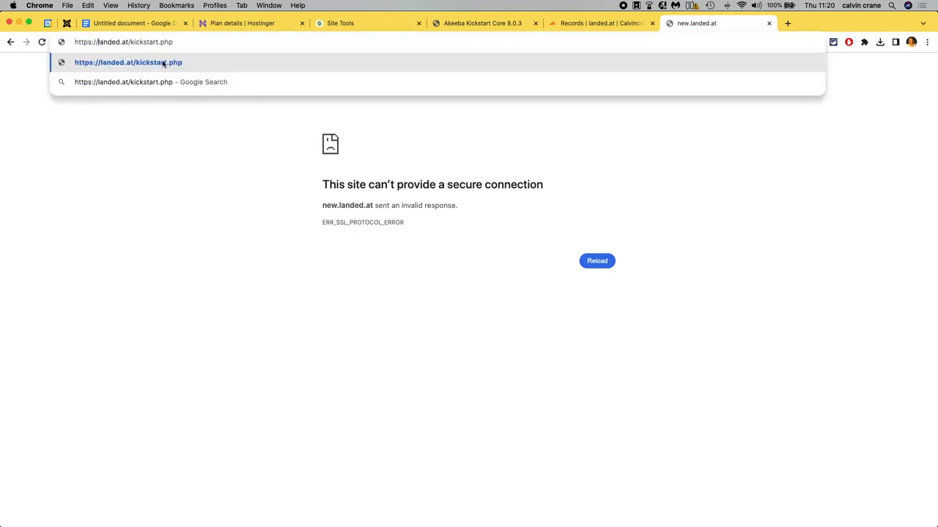
key("Return")
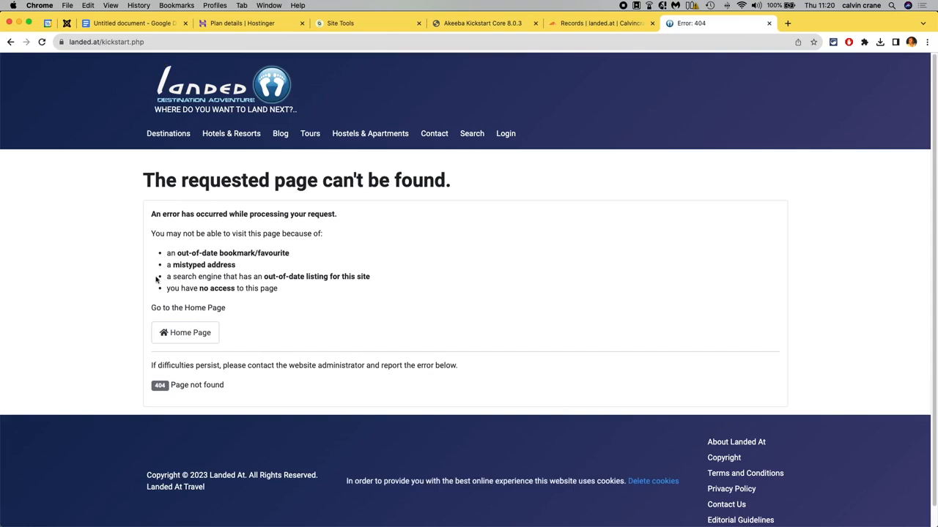
Strip kickstart.php from the address and load the landed.at home page.
left_click_drag(107, 44, 259, 44)
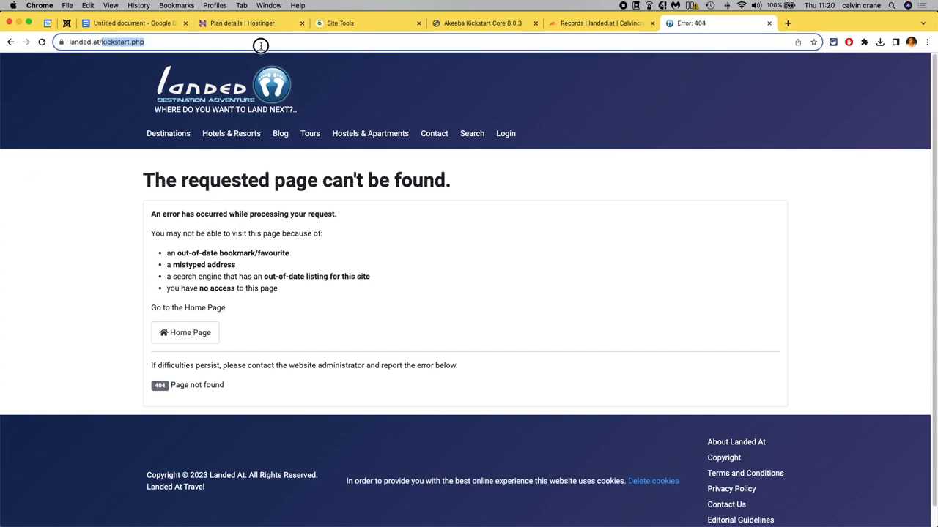
key("BackSpace")
key("Return")
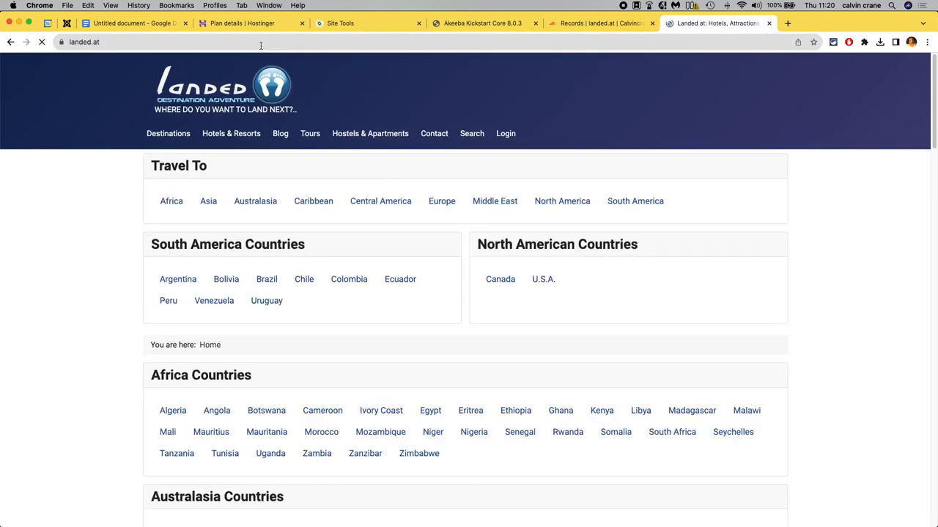
scroll(73, 311, "down", 4)
scroll(73, 312, "up", 4)
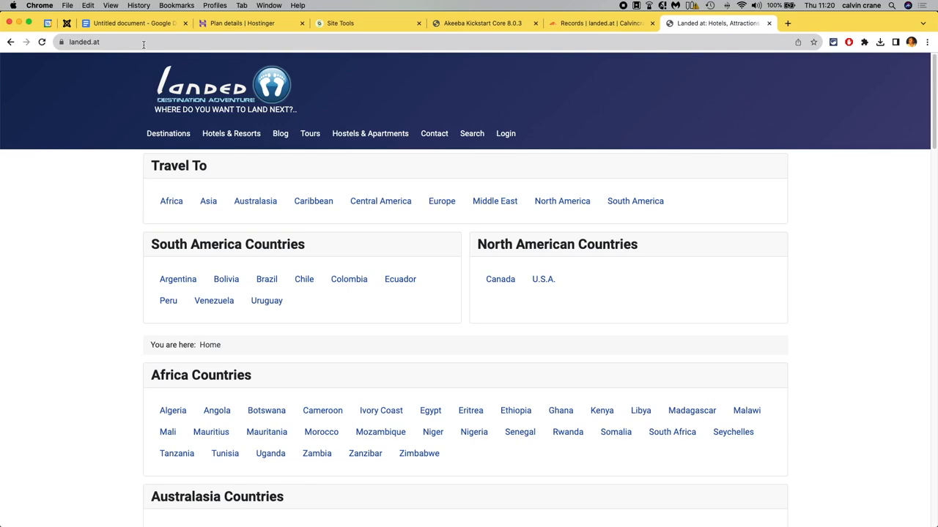
Browse to new.landed.at by adding new. to the address, then switch to the DNS Checker tab.
left_click(143, 45)
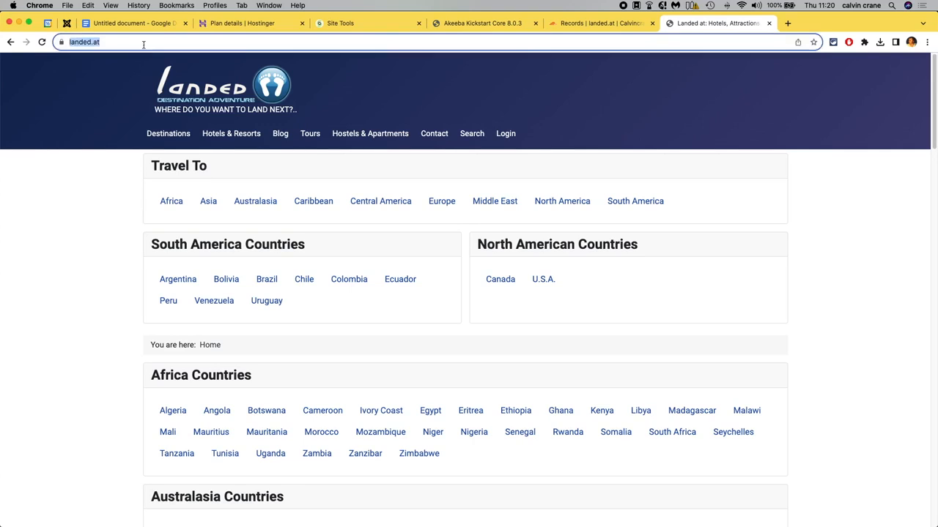
left_click(143, 44)
type("new.")
key("Return")
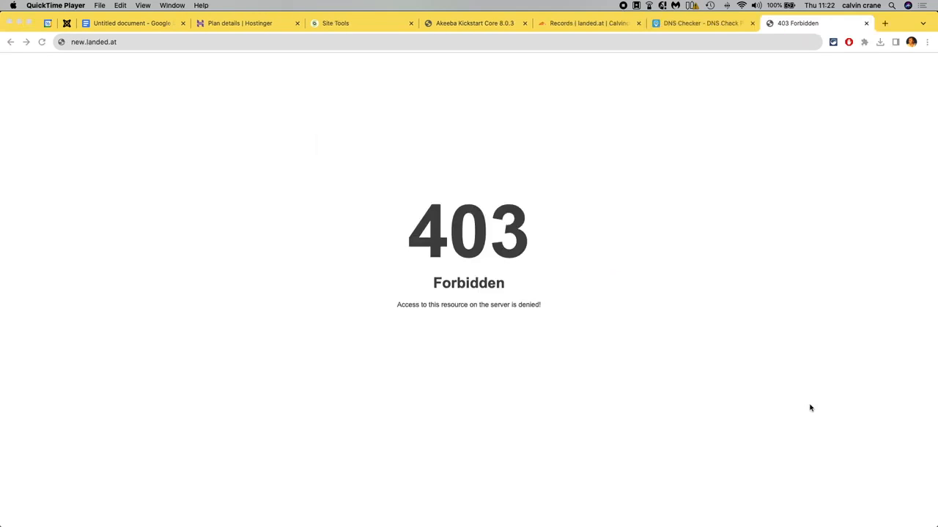
left_click(692, 27)
left_click(799, 25)
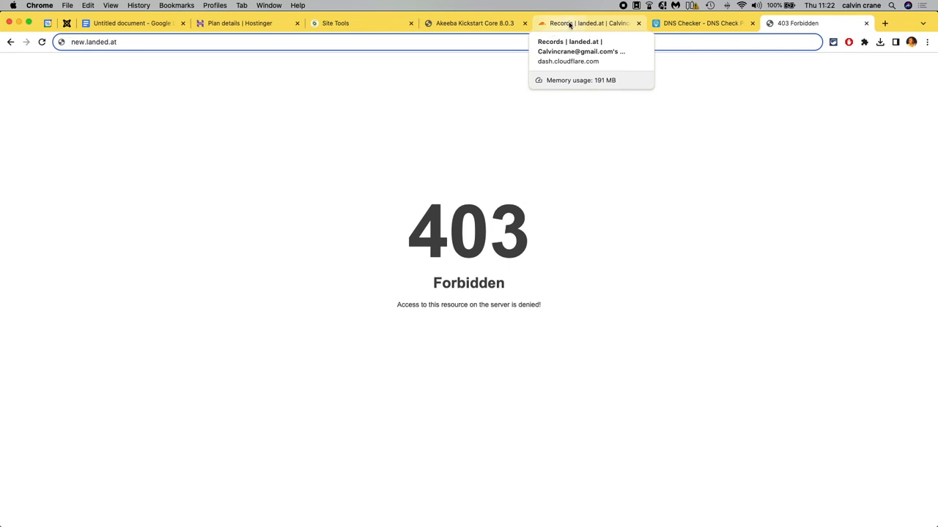
mouse_move(458, 518)
left_click(555, 515)
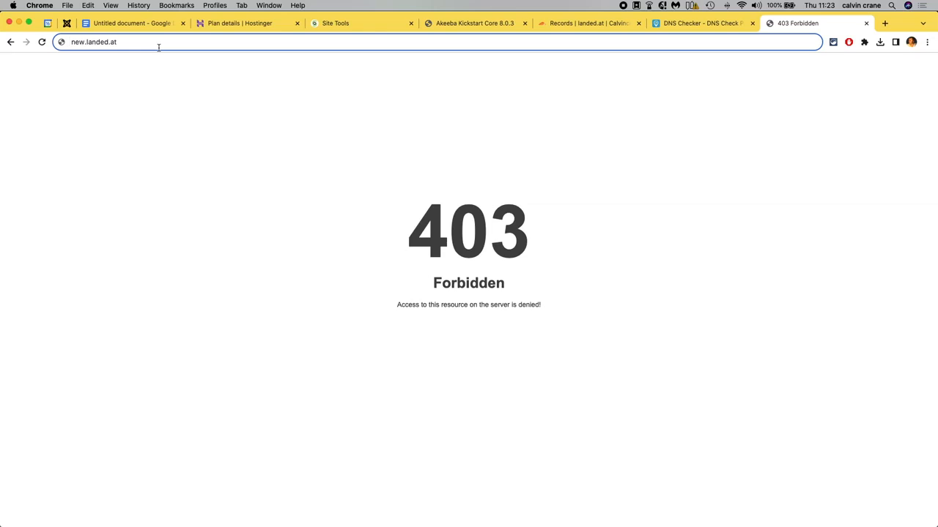
left_click(158, 43)
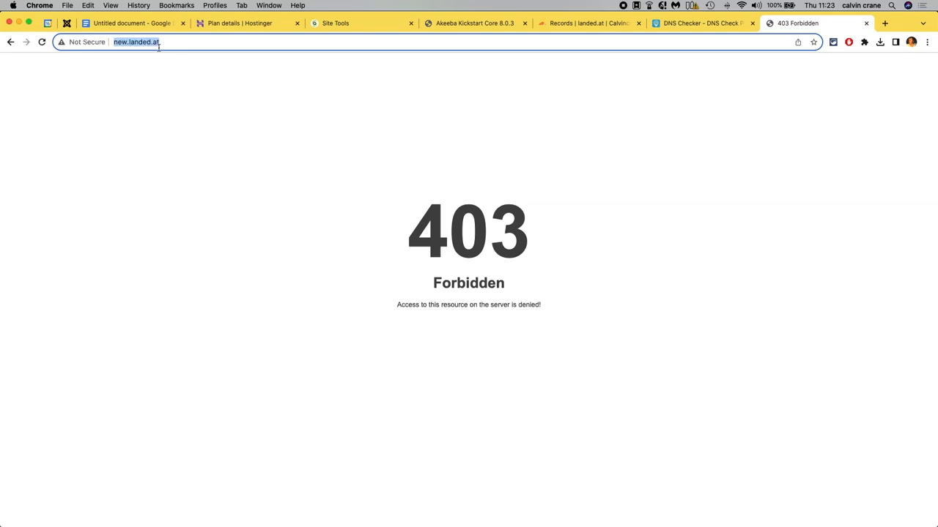
left_click(109, 42)
double_click(115, 41)
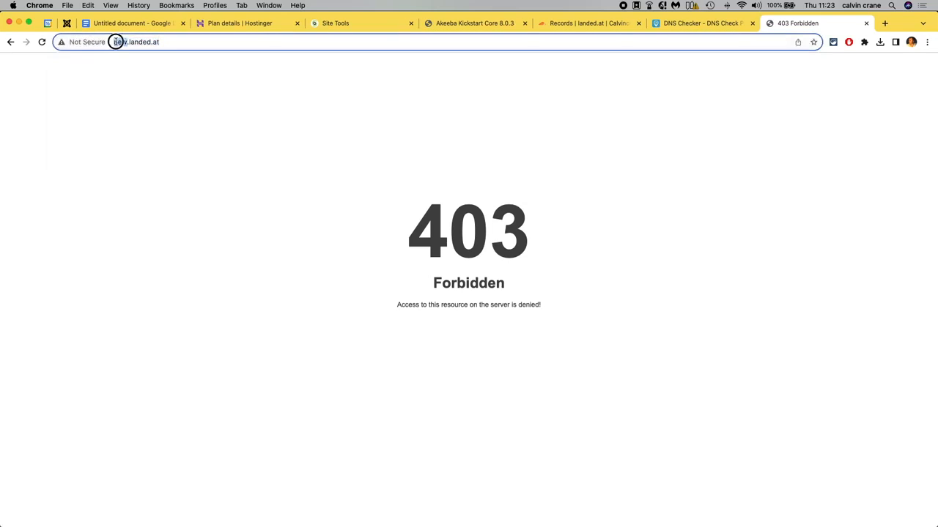
left_click(115, 42)
type("htt")
type("ps://")
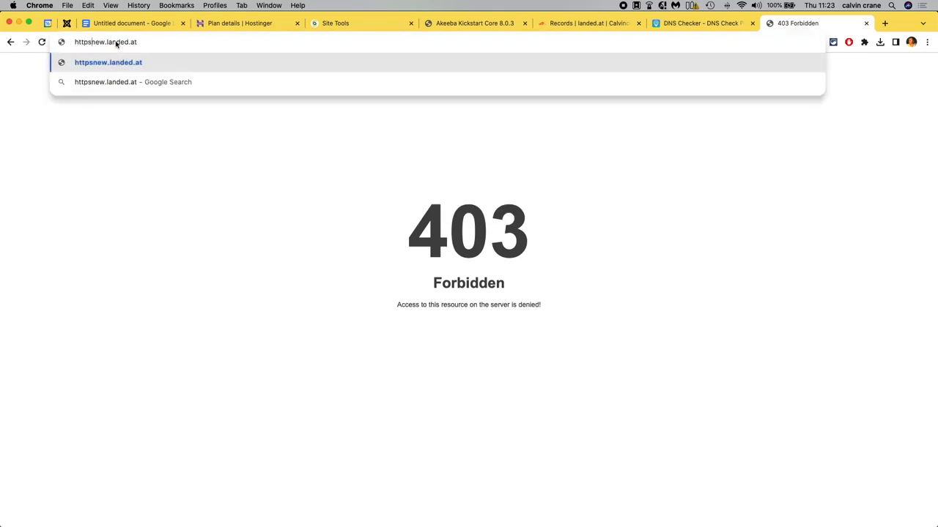
key("Return")
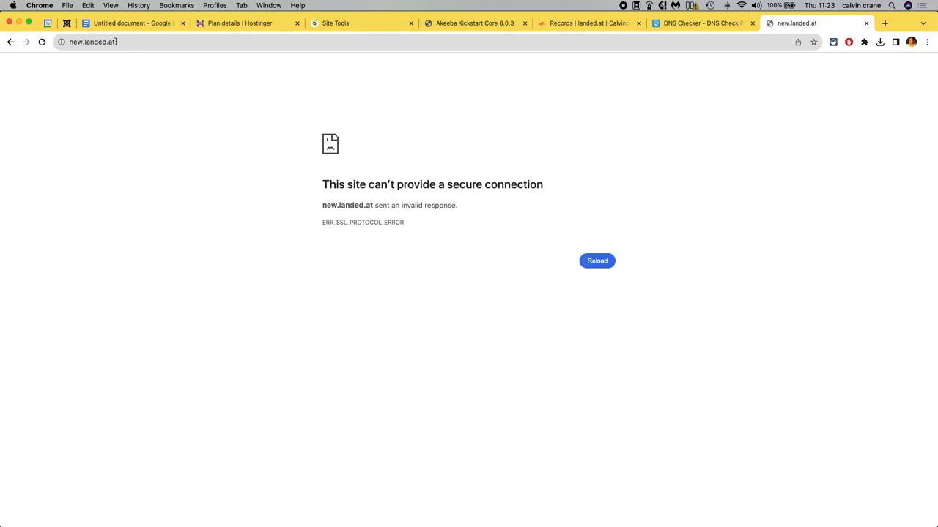
Reload new.landed.at over plain HTTP by removing the s from https.
left_click(115, 42)
left_click(117, 42)
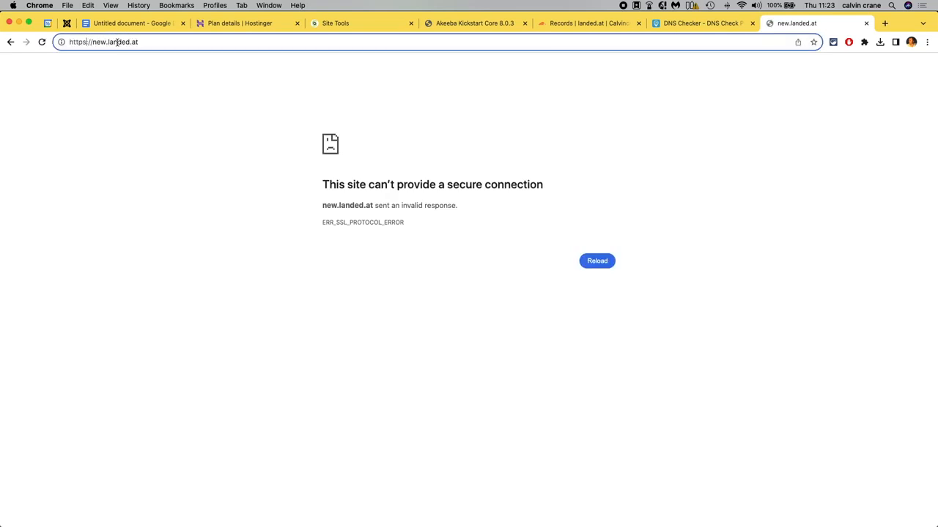
key("BackSpace")
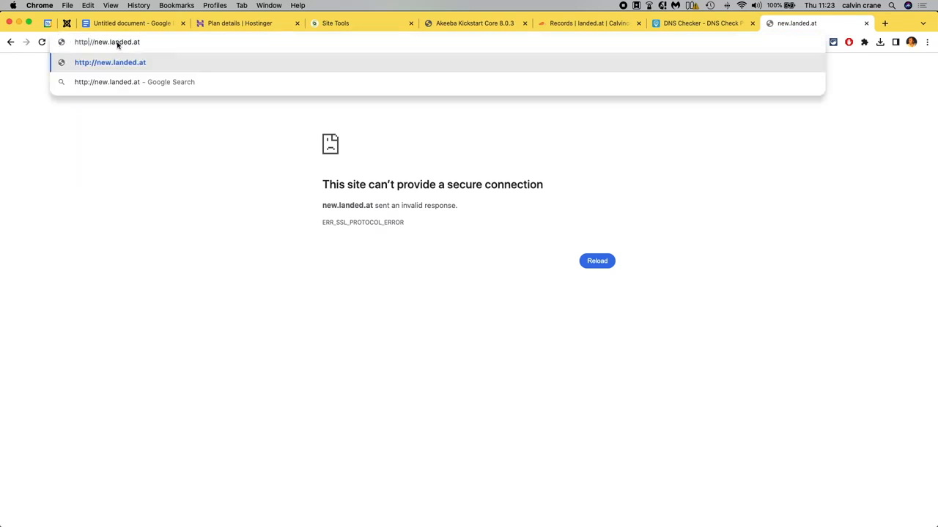
key("Return")
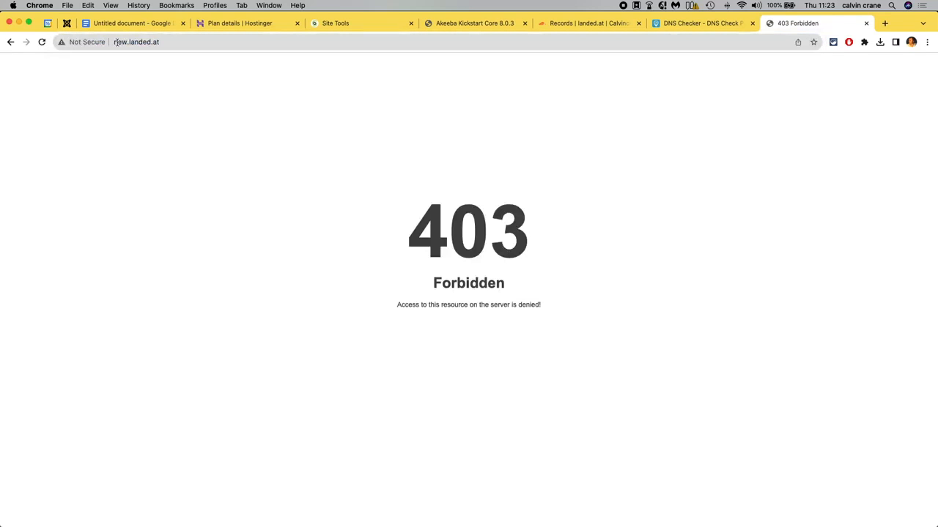
Dismiss the privacy pop-up and load new.landed.at/default.php.
left_click(115, 42)
left_click(131, 41)
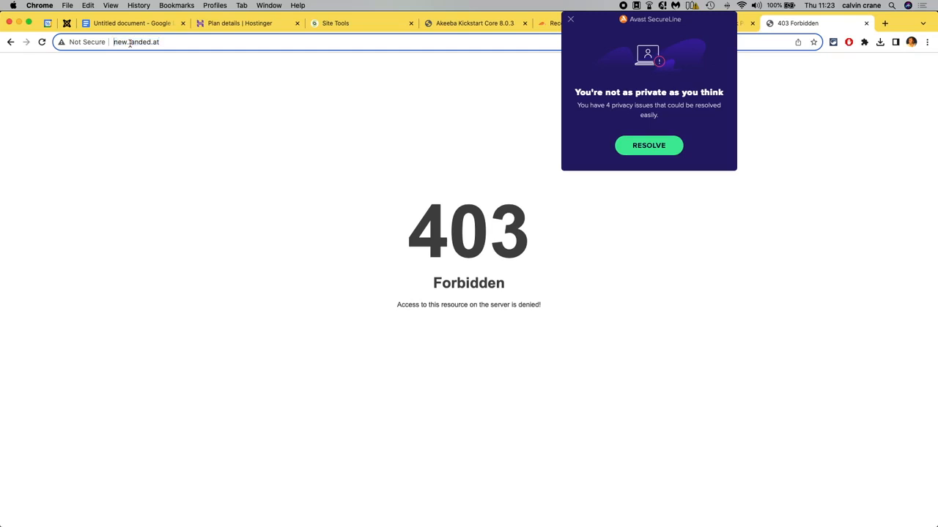
left_click(571, 20)
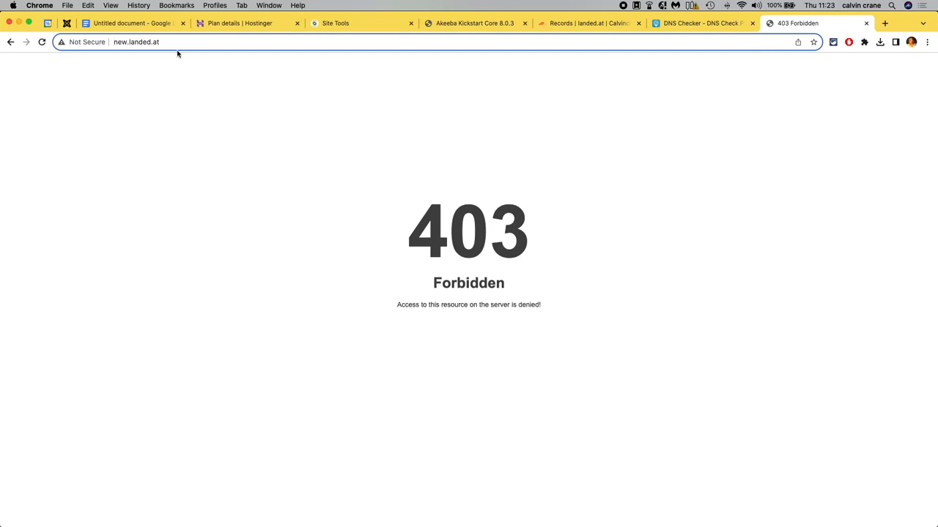
type("/")
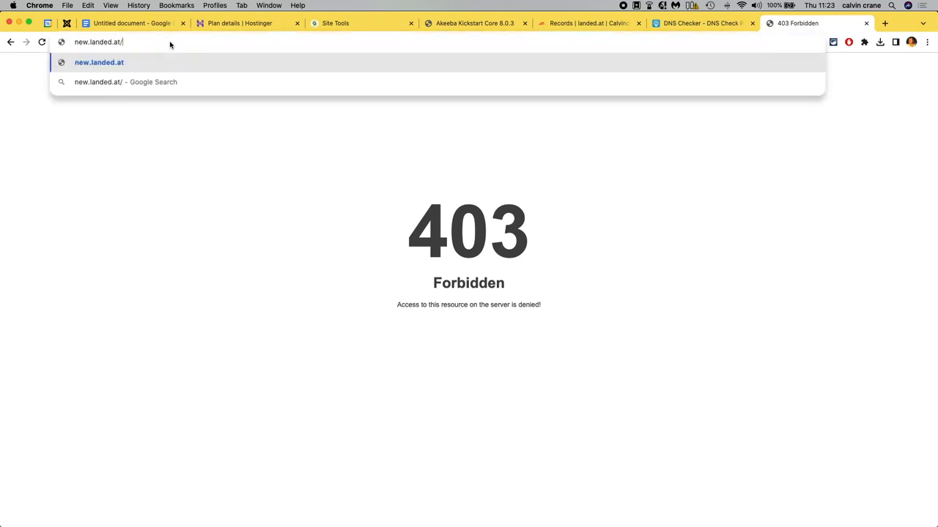
type("default.php")
key("Return")
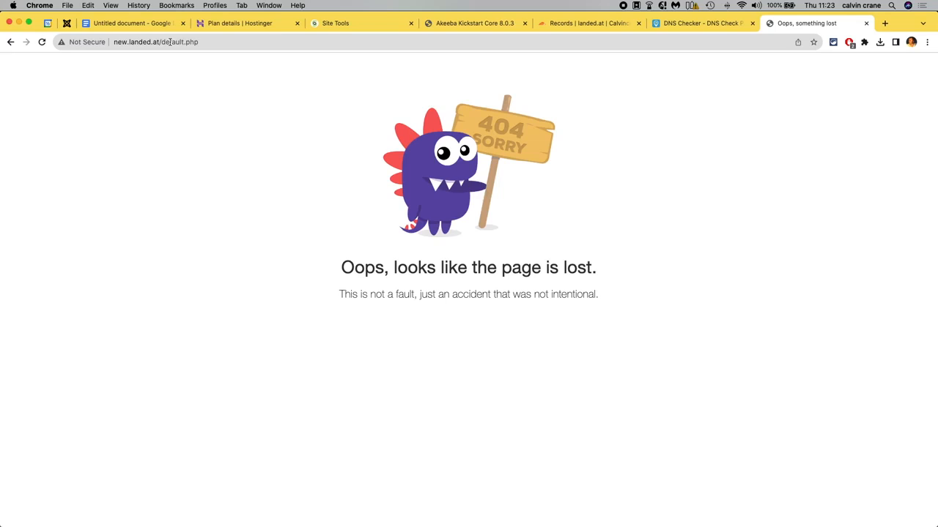
Switch to the Hostinger plan details and copy the website IP address.
left_click(170, 42)
key("Left")
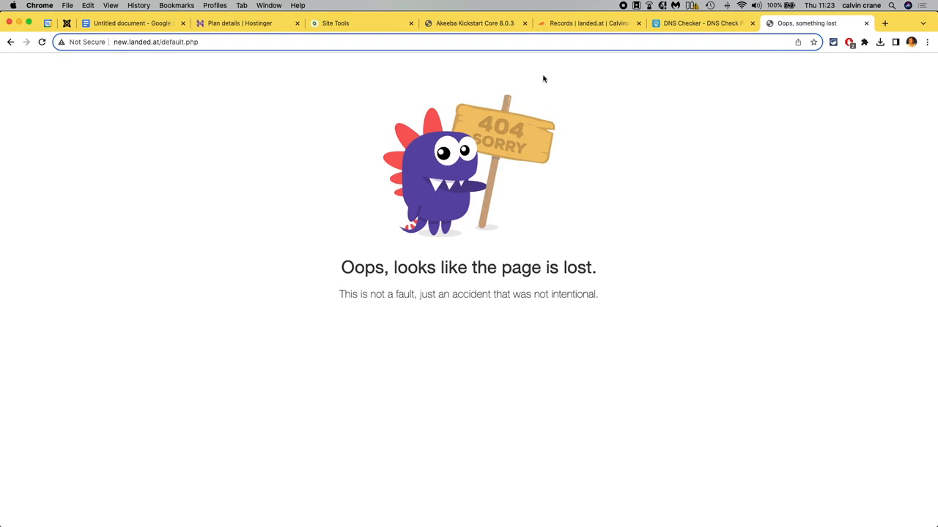
left_click(249, 23)
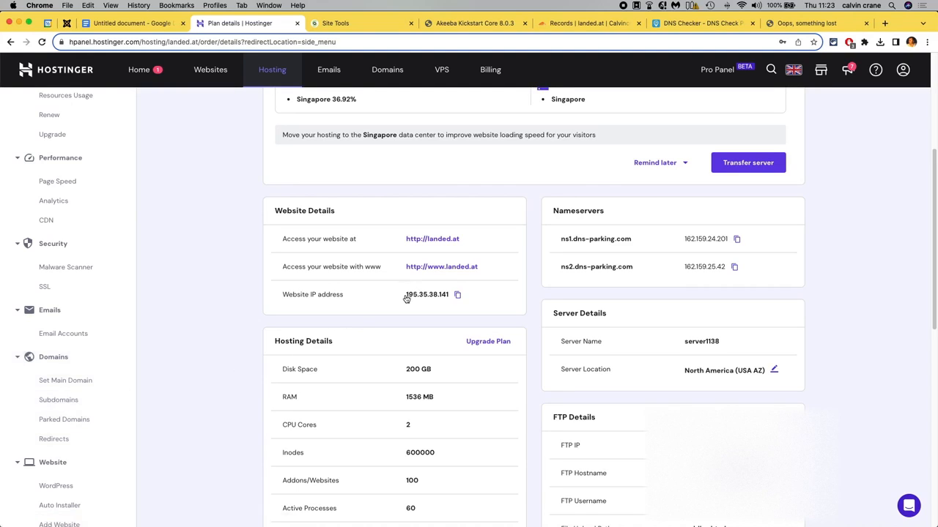
left_click_drag(406, 296, 449, 297)
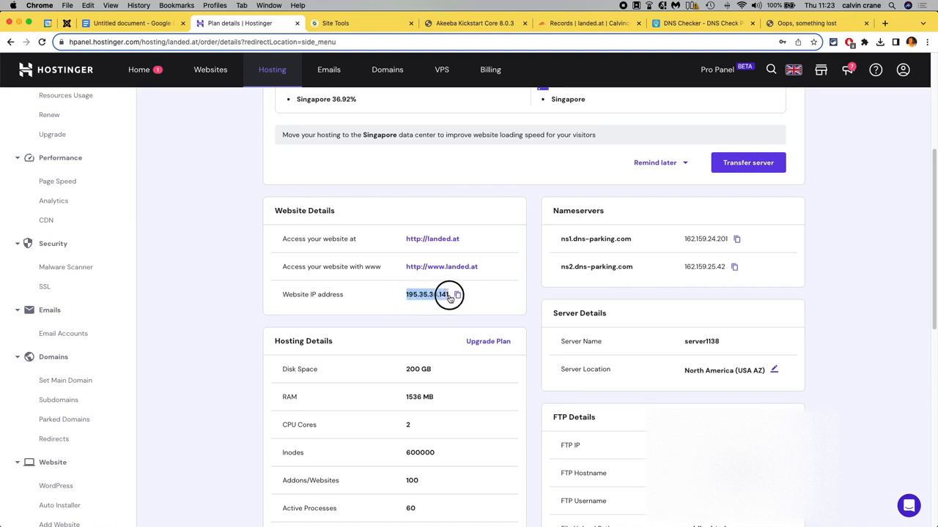
left_click(456, 295)
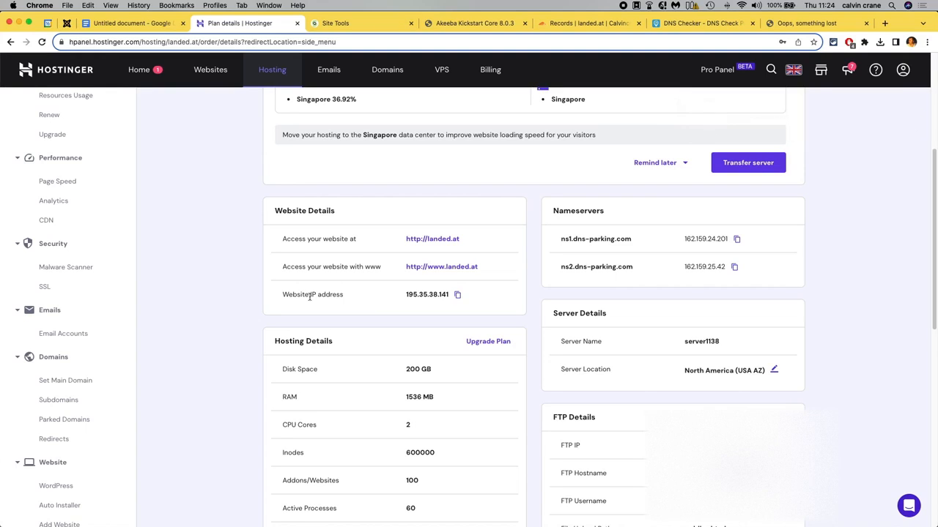
Create a subdomain named new for landed.at with a custom folder using the public_html directory.
left_click(66, 400)
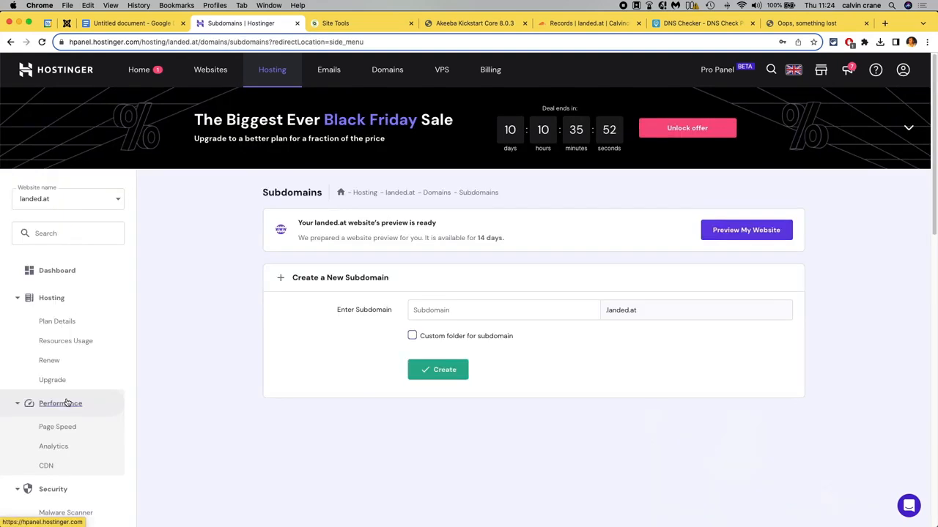
left_click(435, 254)
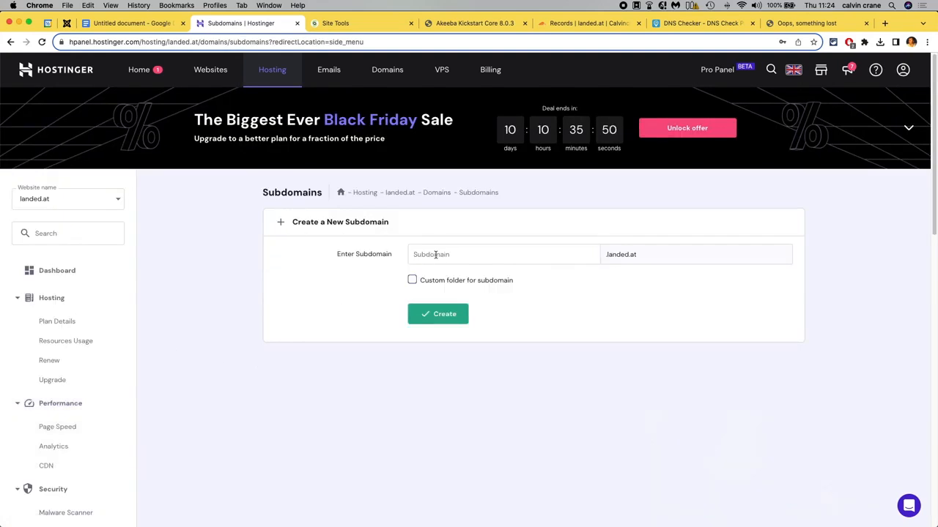
type("new")
left_click(412, 282)
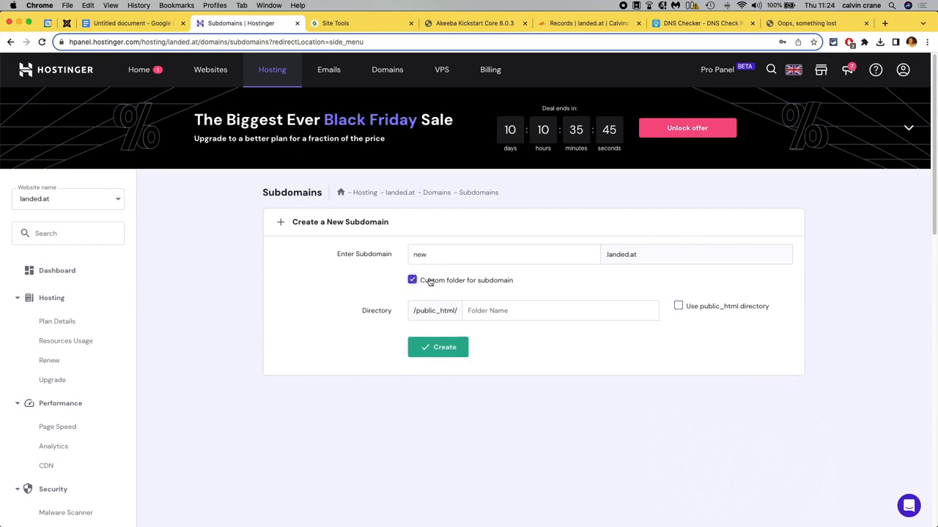
left_click(679, 308)
left_click(438, 347)
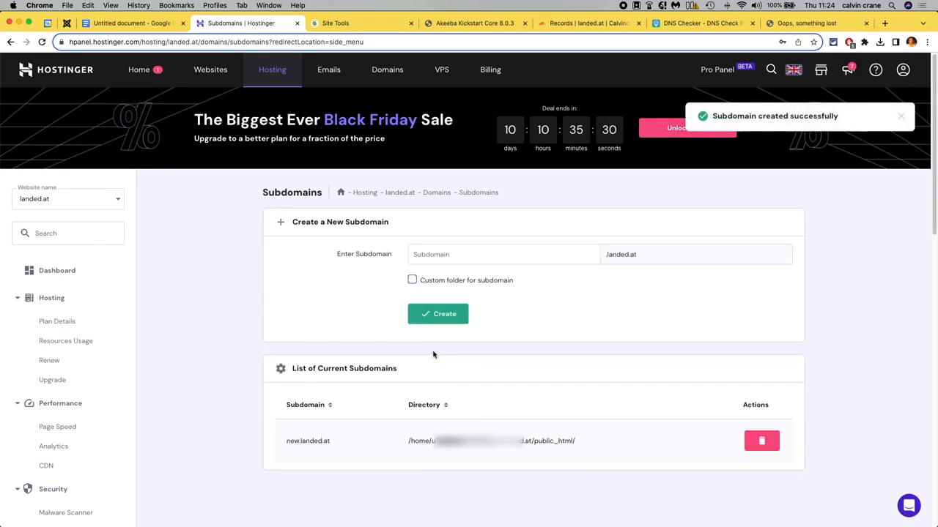
Select the new.landed.at subdomain name, then reload the new.landed.at/default.php tab.
left_click_drag(337, 444, 282, 442)
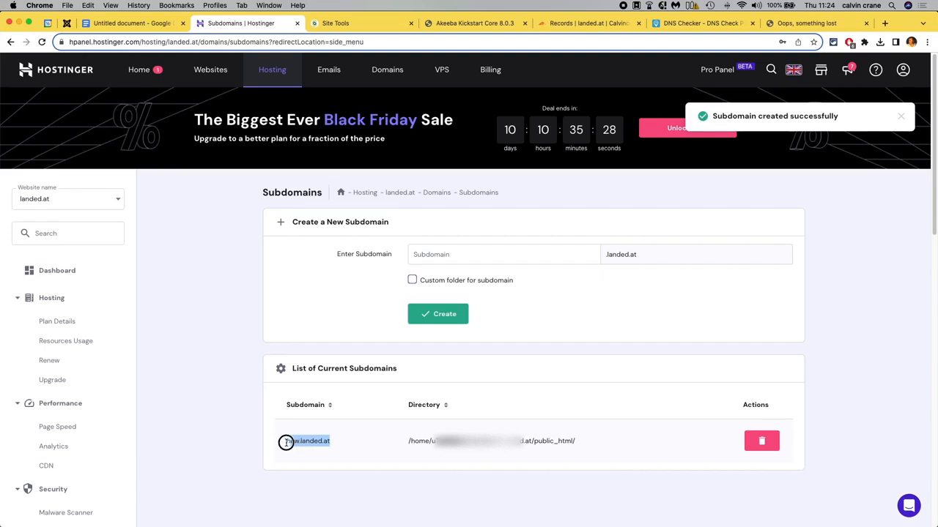
left_click(288, 442)
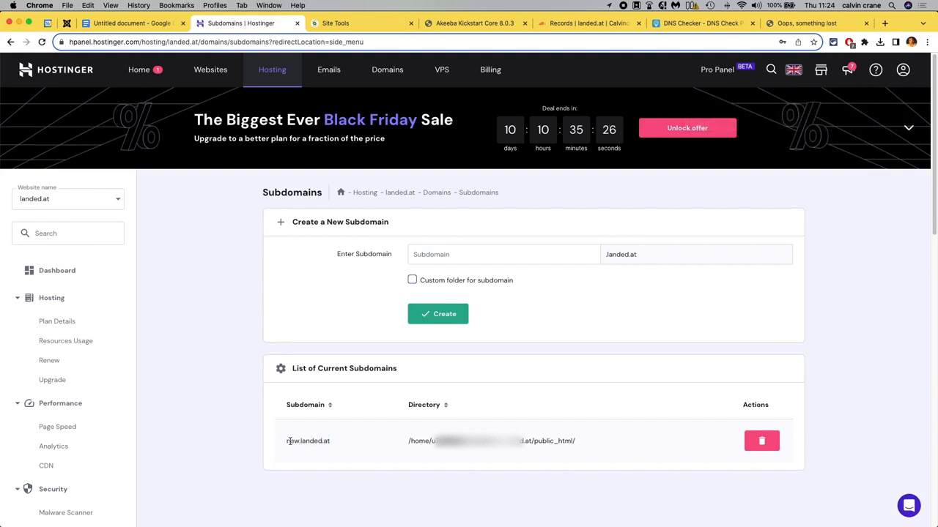
left_click_drag(289, 441, 331, 442)
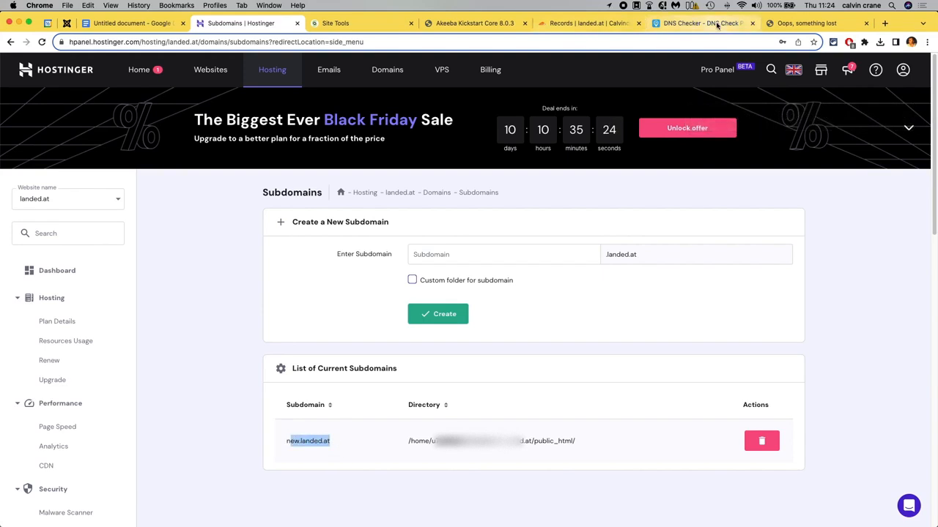
left_click(788, 24)
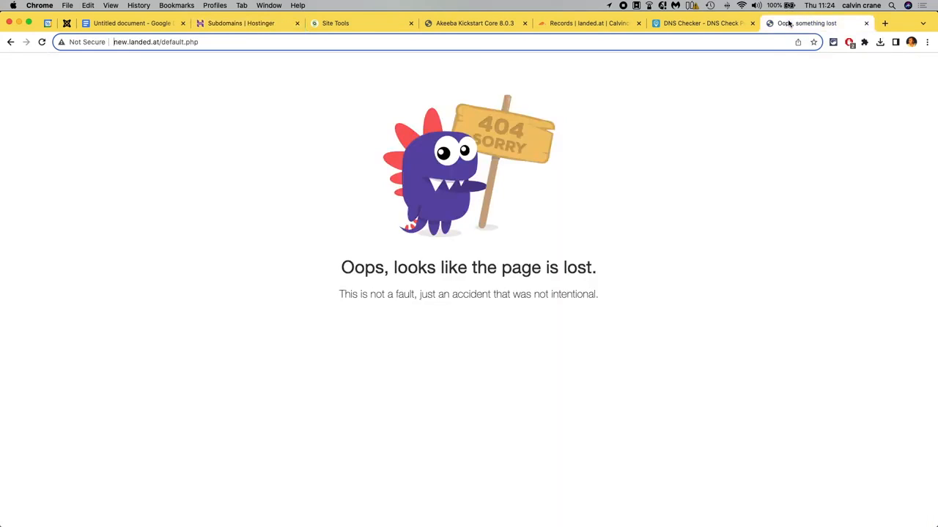
left_click(43, 42)
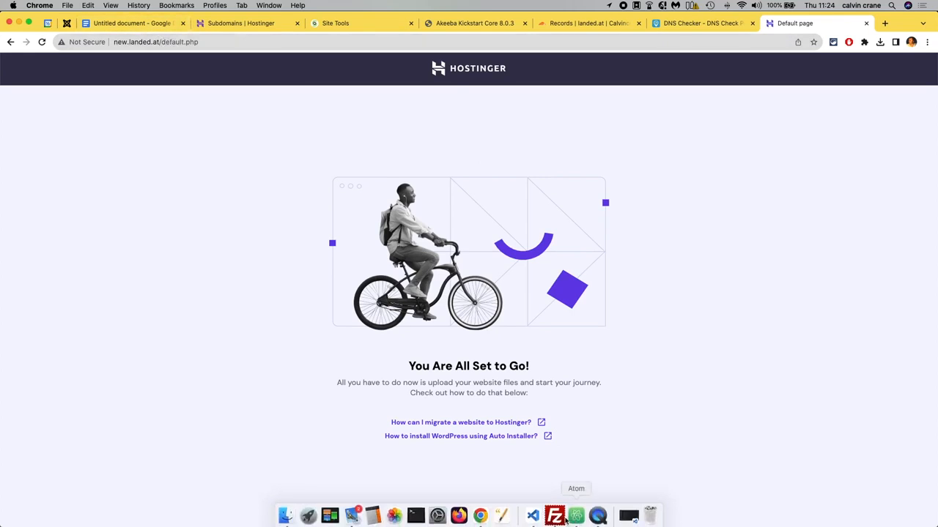
Switch to FileZilla and inspect the remote site files.
left_click(556, 515)
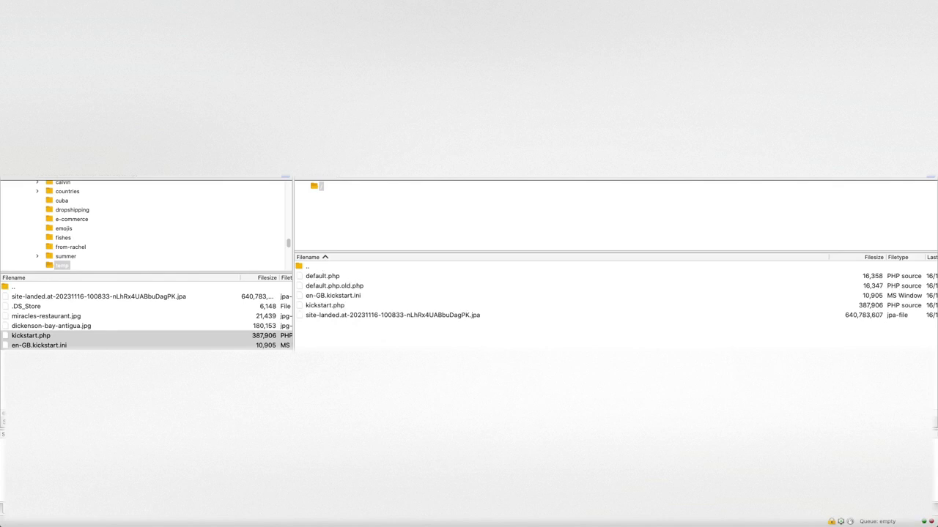
left_click(343, 288)
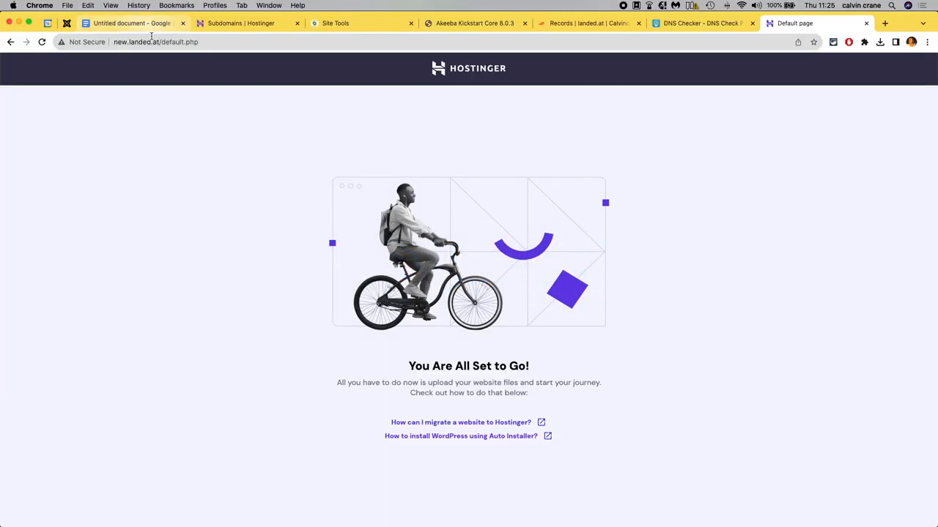
Replace the address with landed.at and load the main site's home page.
left_click_drag(163, 42, 289, 45)
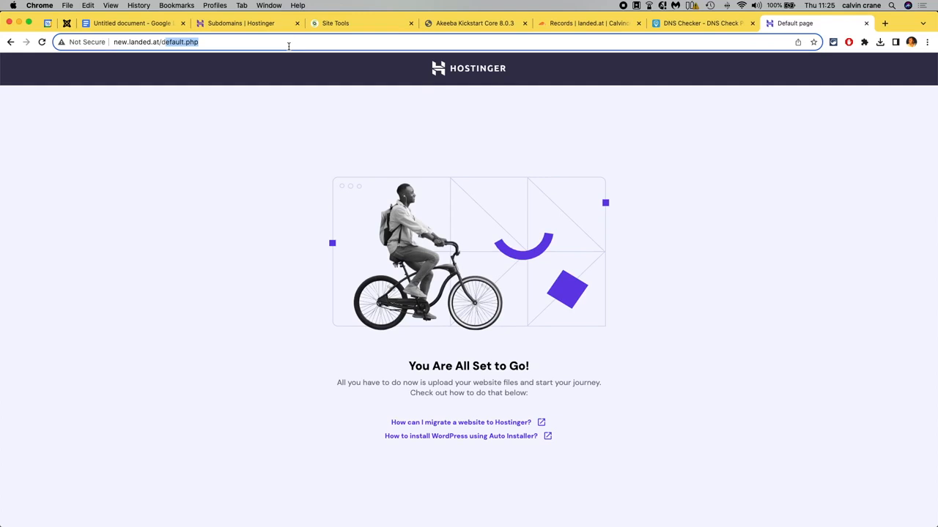
key("super+a")
type("al")
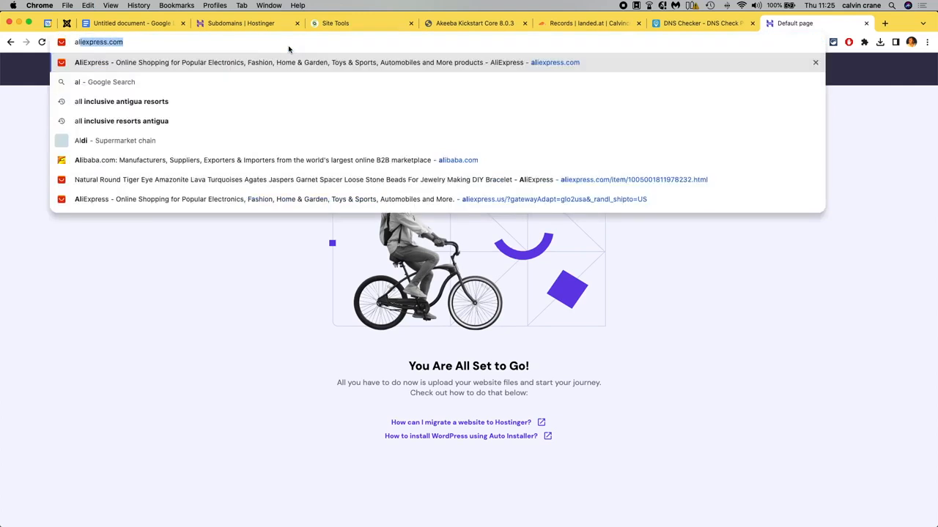
type("nded.at")
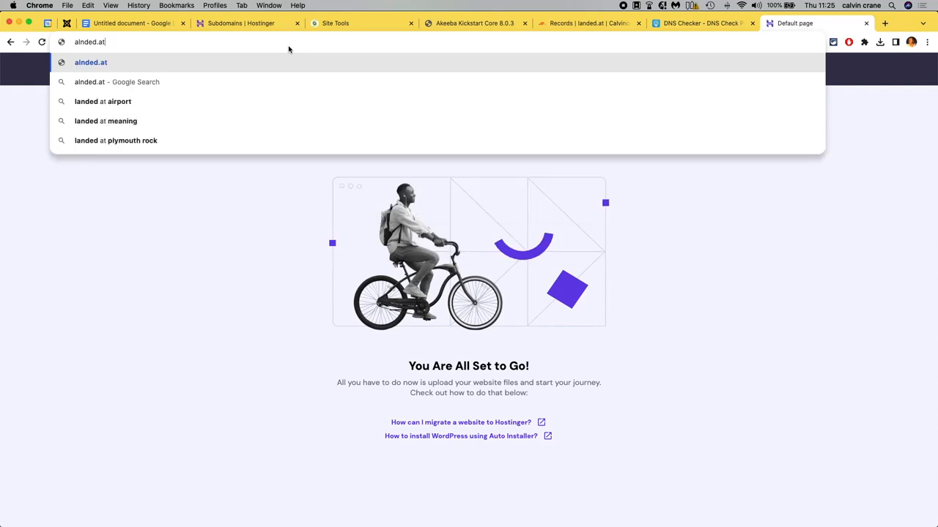
key("super+a")
type("landed.at")
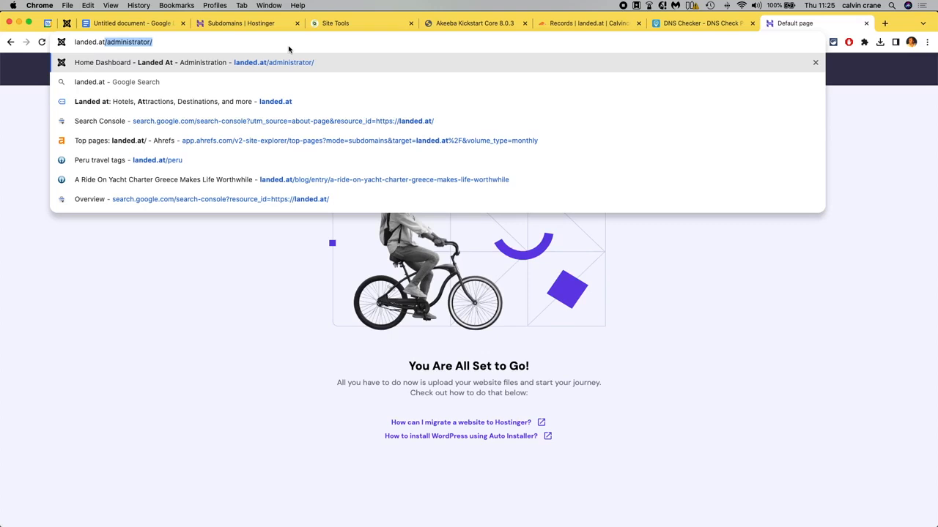
key("BackSpace")
key("Return")
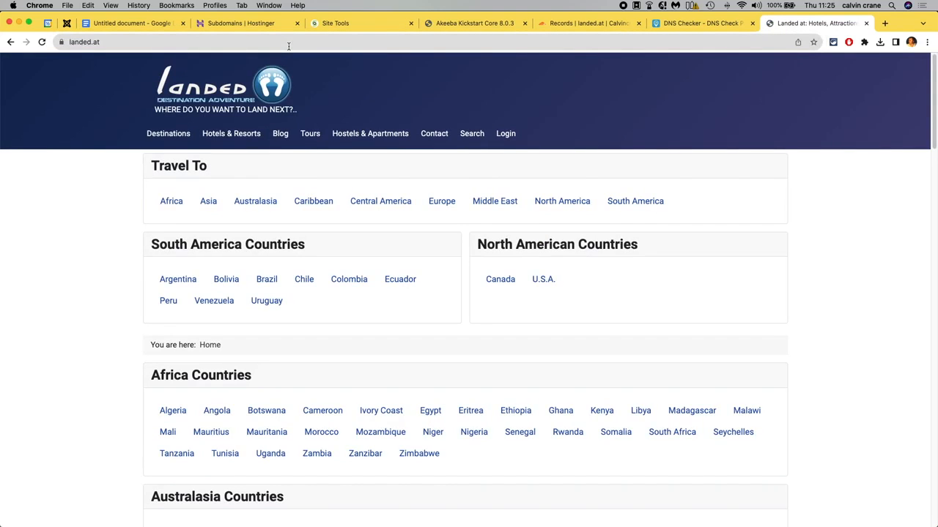
left_click(124, 38)
left_click(124, 37)
key("Left")
key("Left")
key("Left")
key("Left")
key("Left")
key("Left")
key("Left")
key("Left")
key("Left")
type("new")
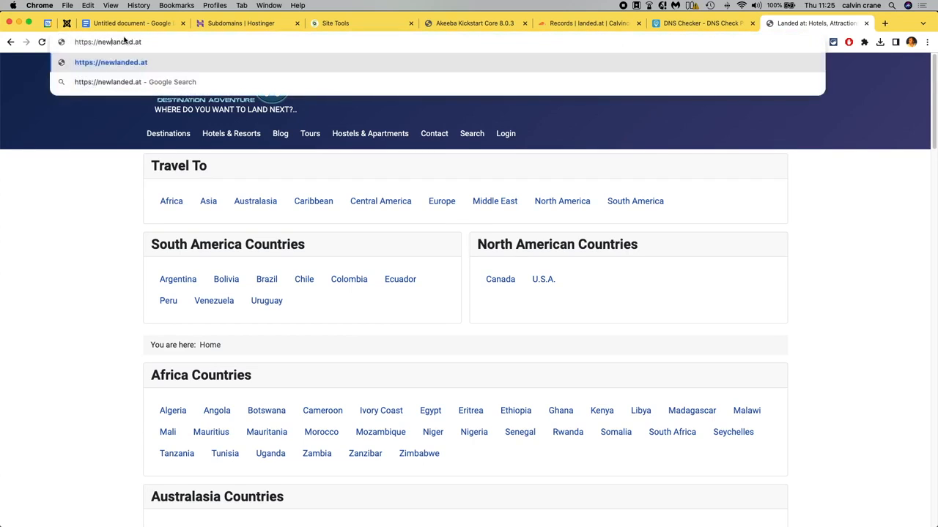
key("BackSpace")
type(".")
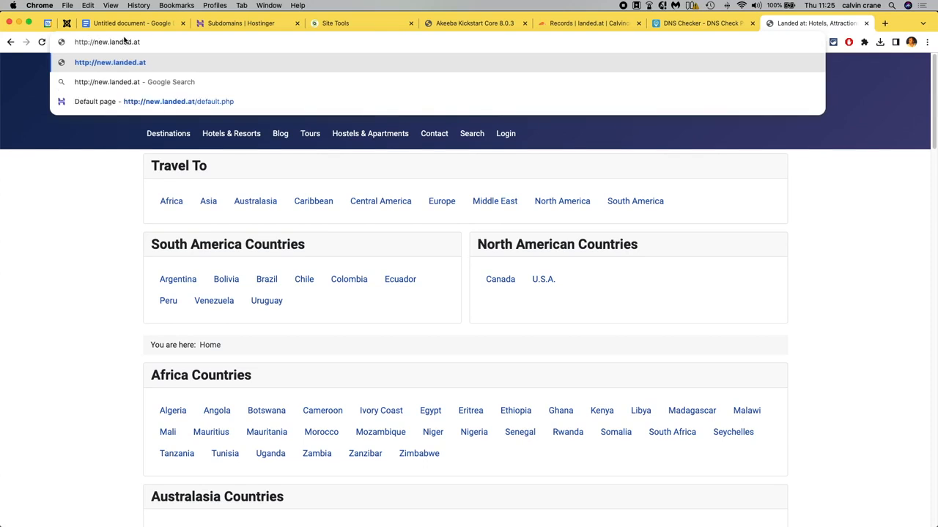
key("Return")
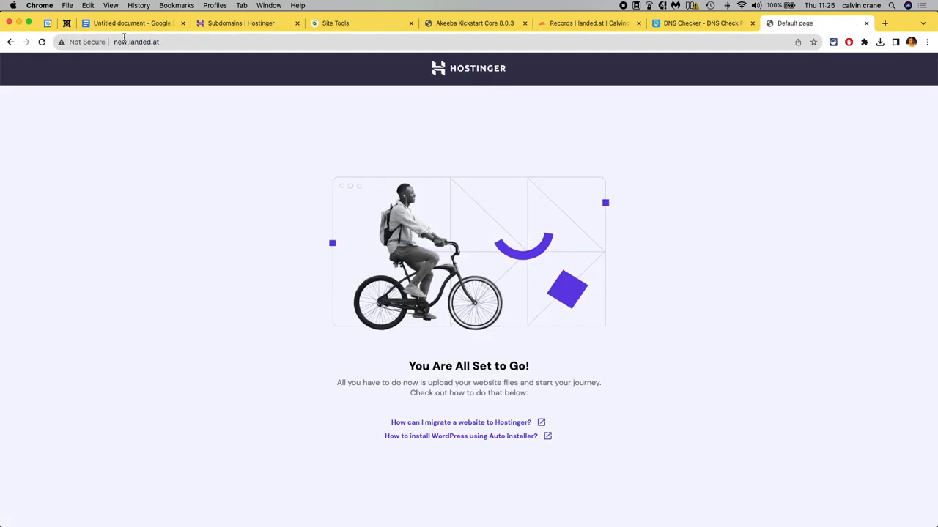
Open new.landed.at/kickstart.php in the browser and dismiss the Akeeba Kickstart notice.
left_click(169, 42)
left_click(169, 42)
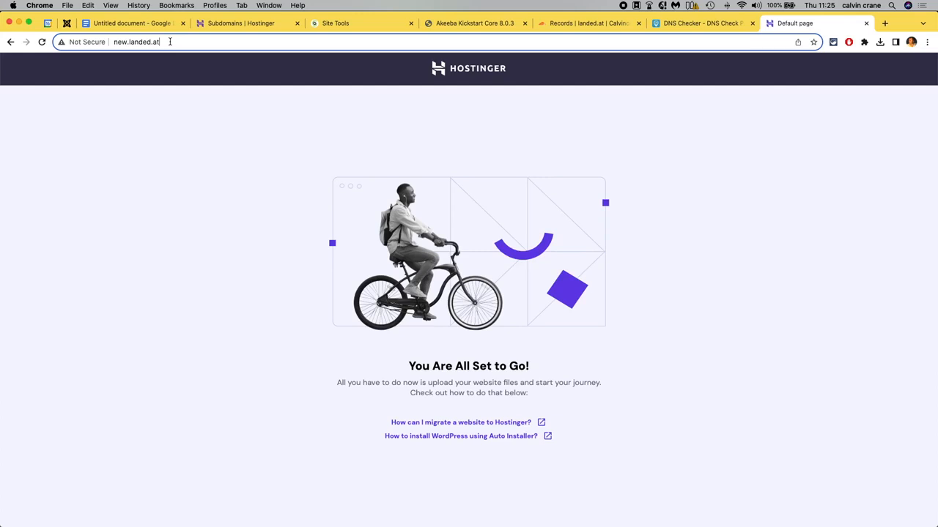
type("/")
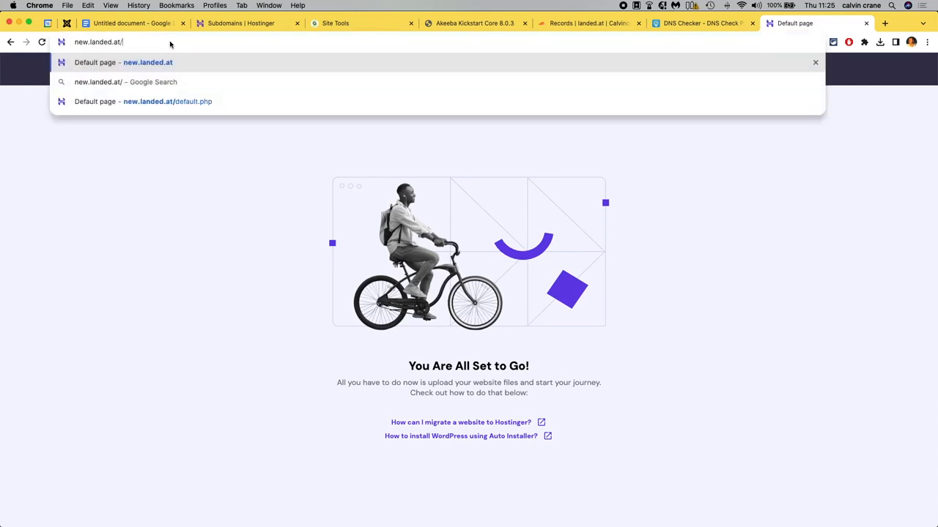
type("kickstart.php")
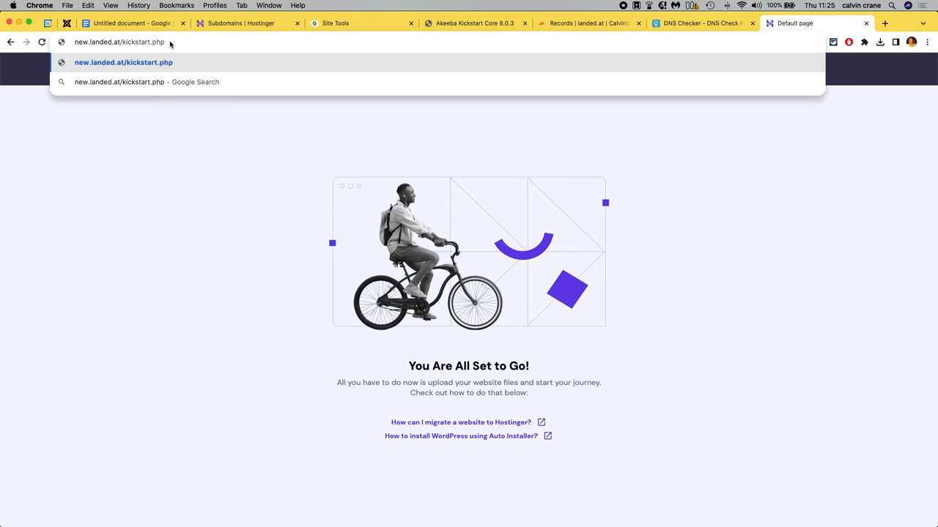
key("Return")
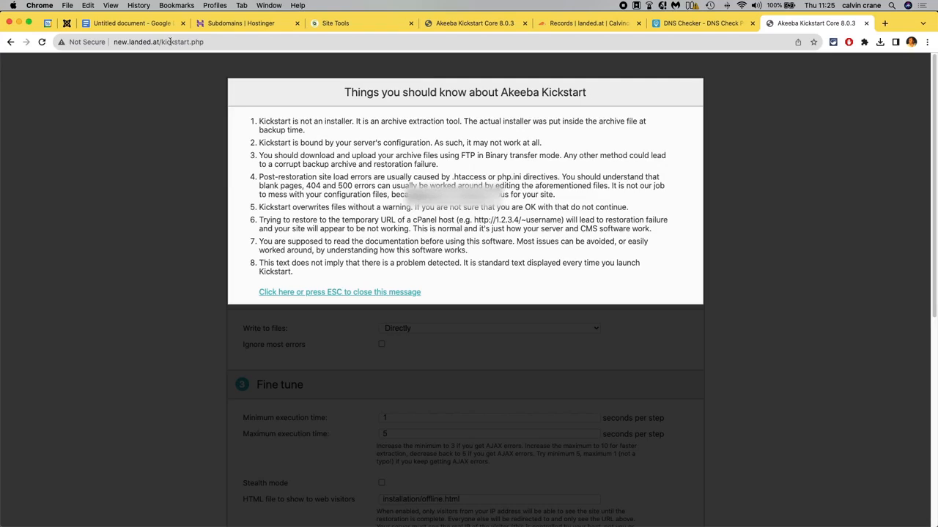
key("Escape")
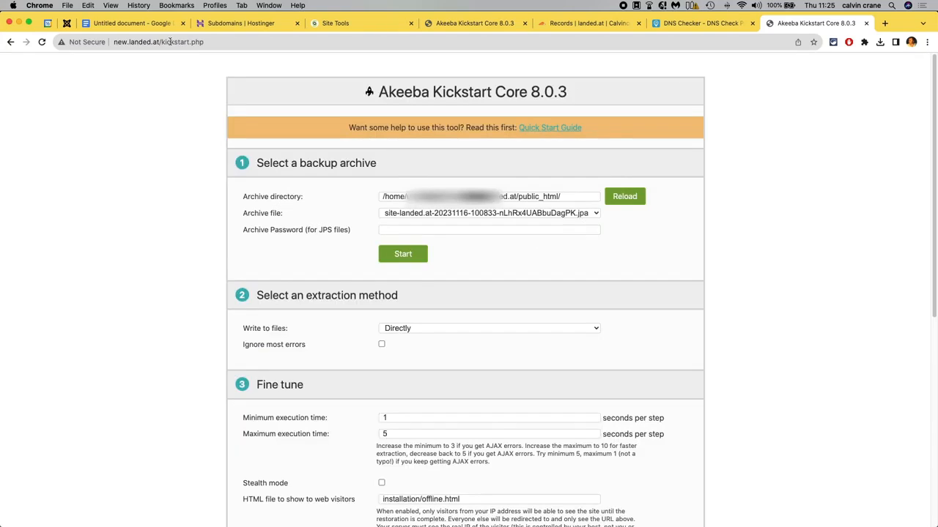
Start extracting the selected JPA backup archive and run the installer.
left_click(413, 254)
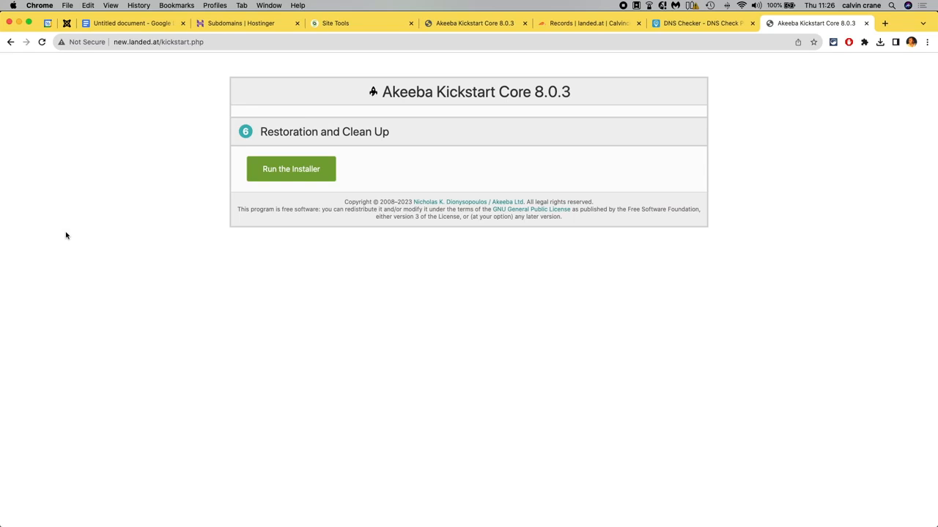
left_click(272, 173)
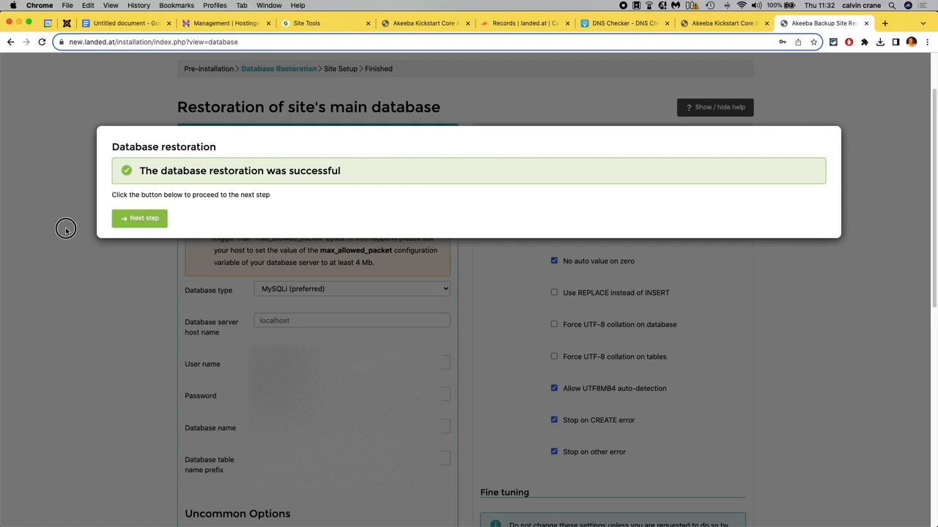
Continue past the database restoration to site setup and set Force SSL to None.
left_click(137, 221)
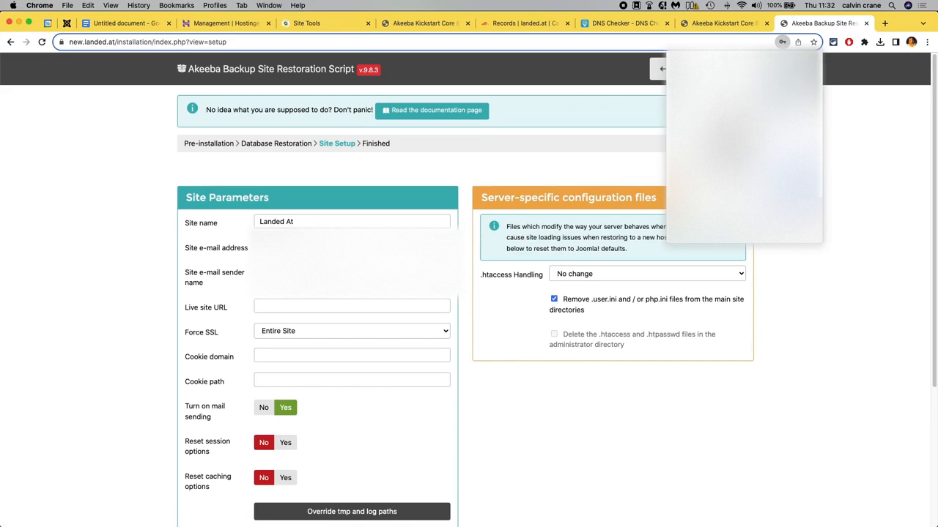
left_click(818, 62)
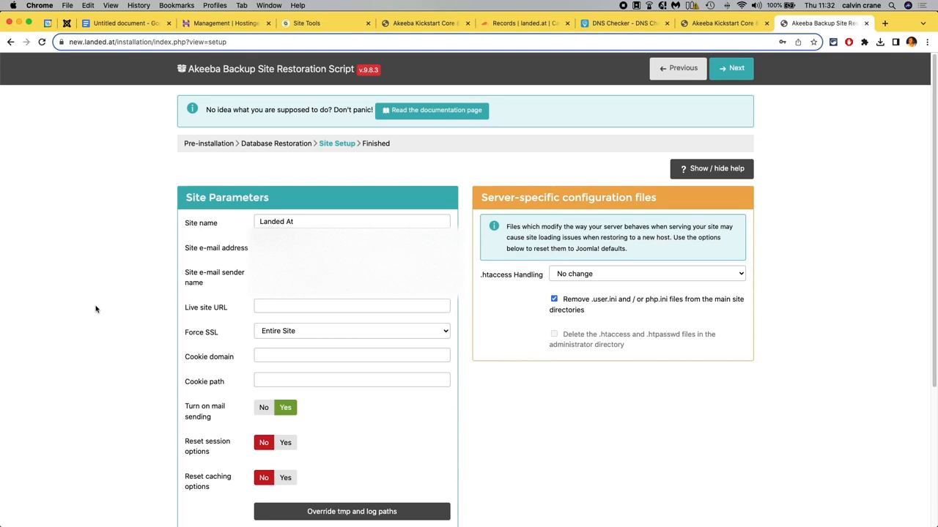
scroll(94, 332, "down", 1)
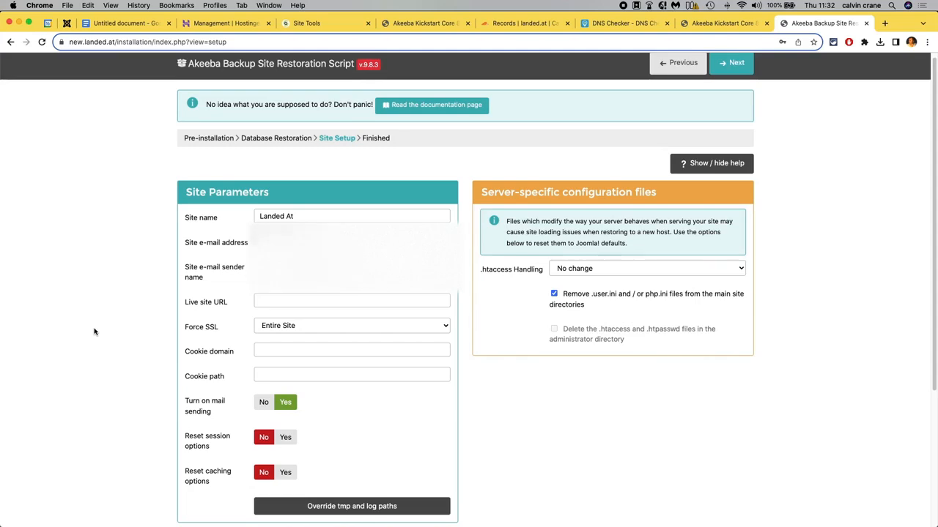
left_click(355, 313)
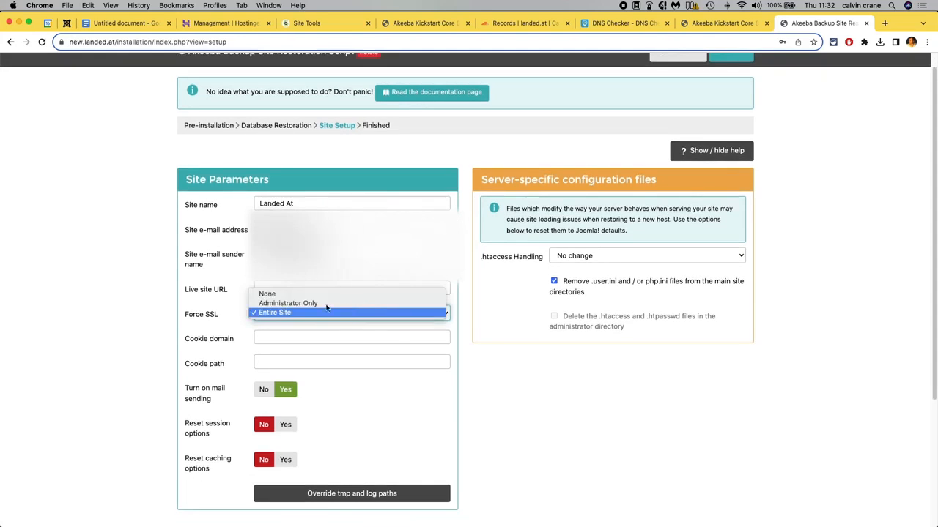
left_click(289, 294)
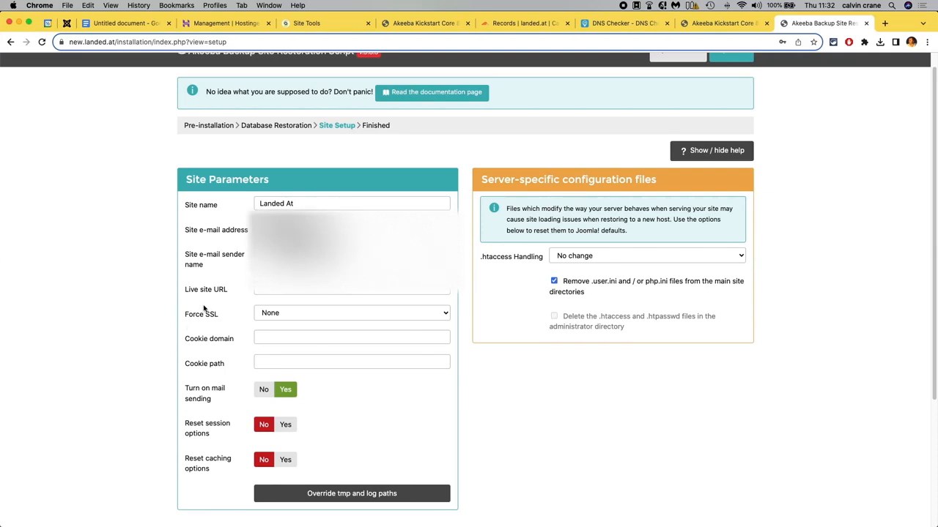
Set the cookie domain to new.landed.at and copy it.
left_click(296, 338)
type("new")
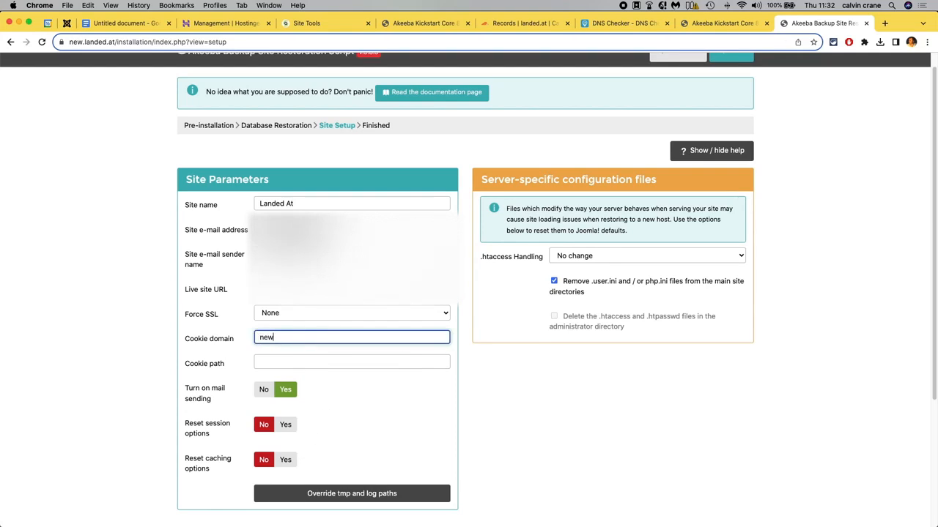
type(".lan")
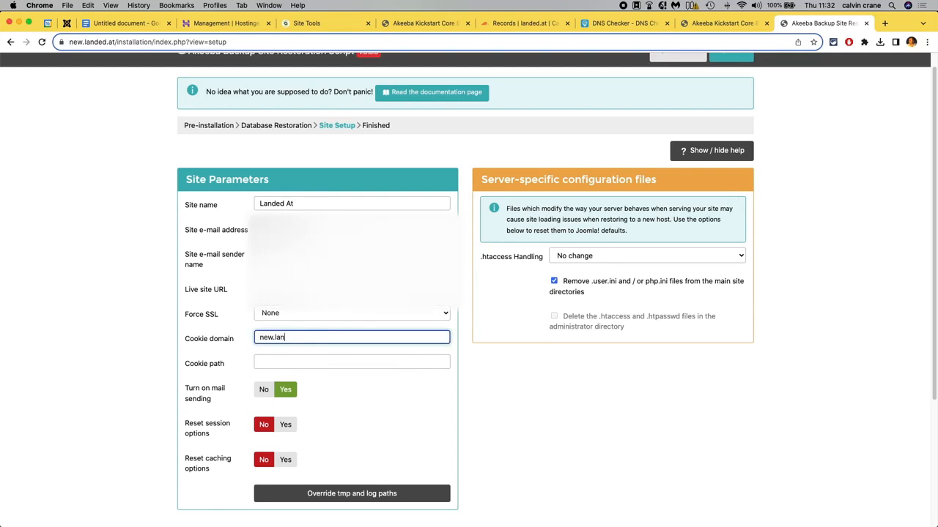
type("ded.at")
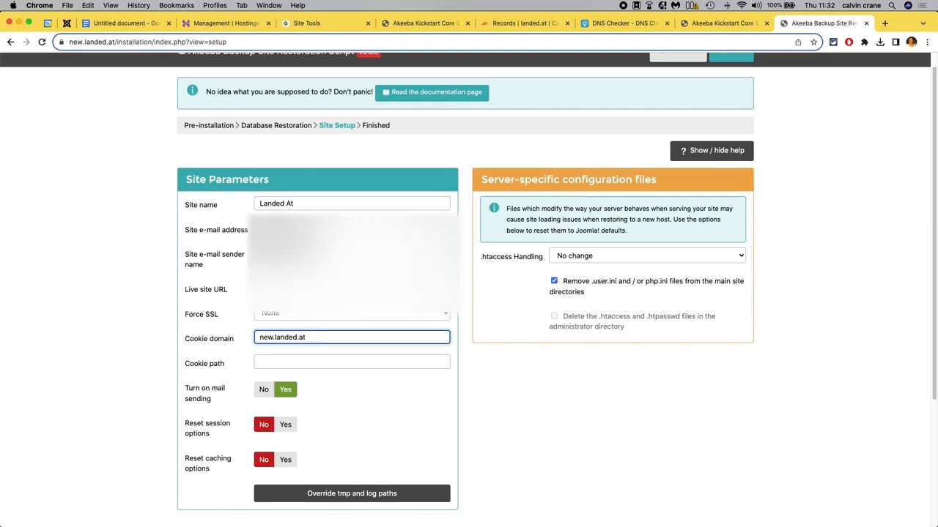
key("super+a")
key("super+c")
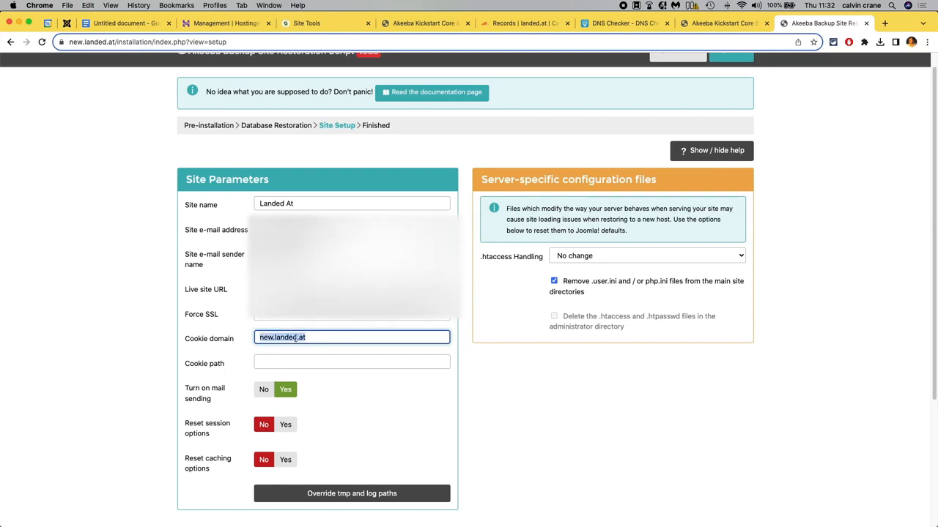
left_click(109, 354)
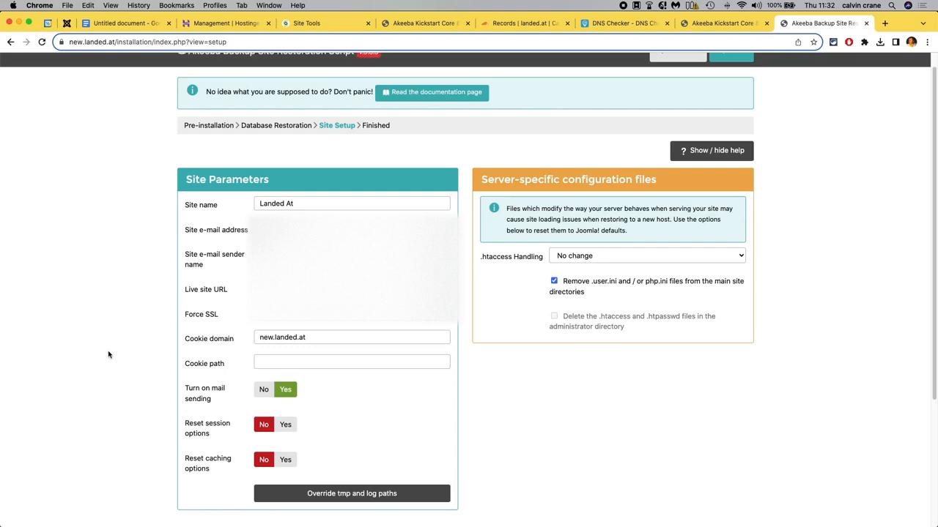
Set Reset session options to Yes, leaving .htaccess handling at No change.
left_click(595, 256)
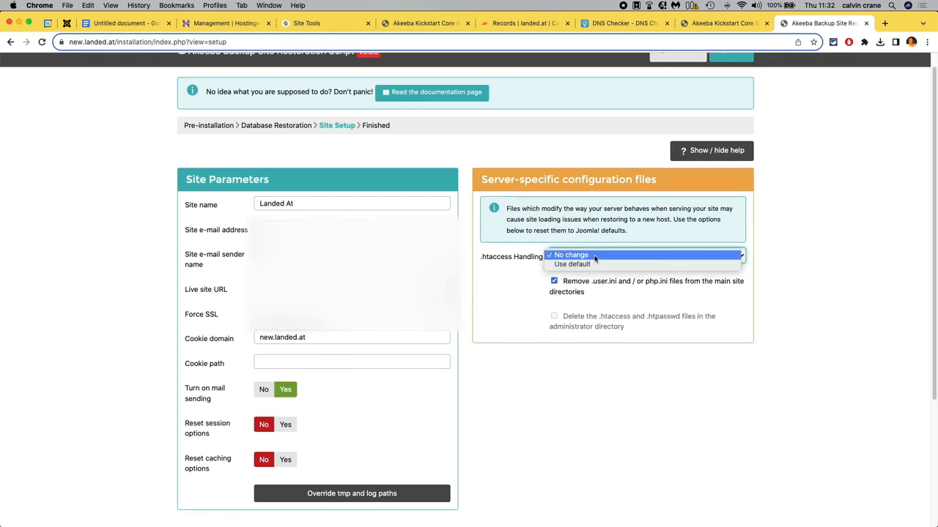
left_click(595, 255)
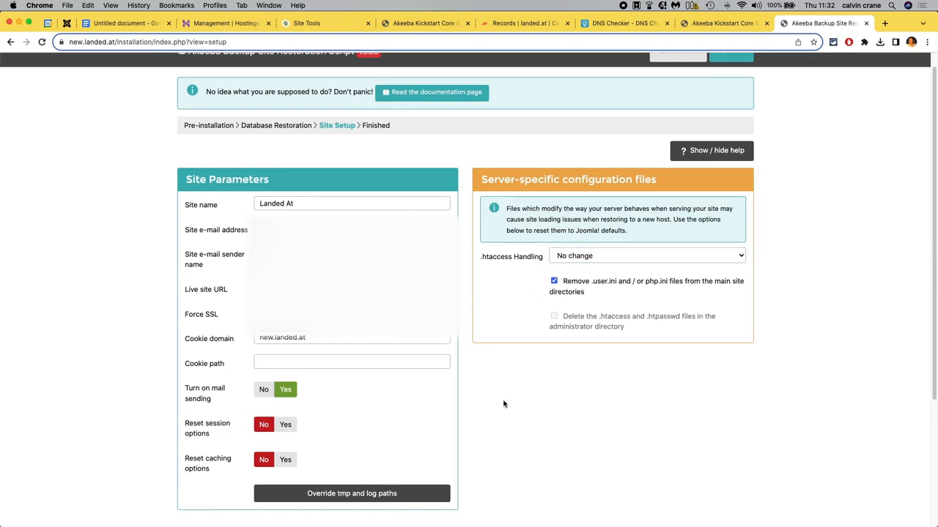
scroll(503, 404, "down", 1)
scroll(503, 404, "down", 1)
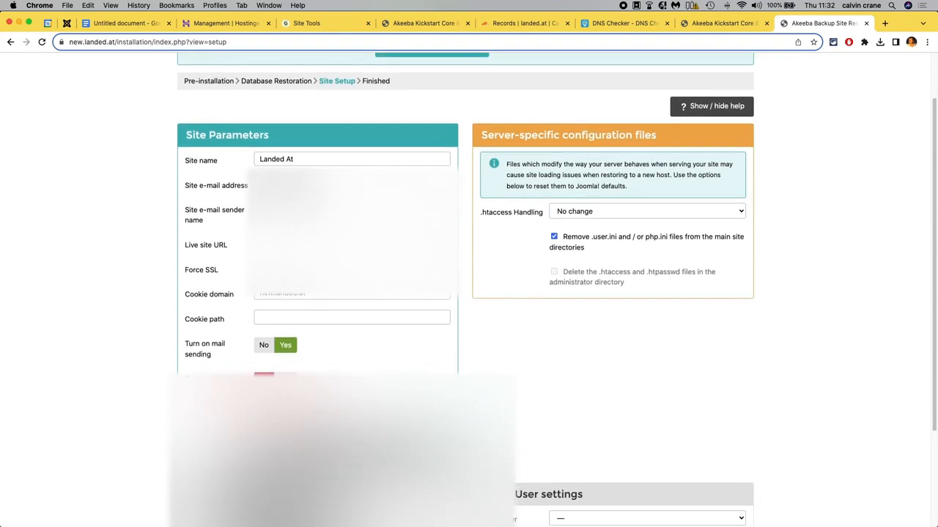
scroll(469, 293, "down", 3)
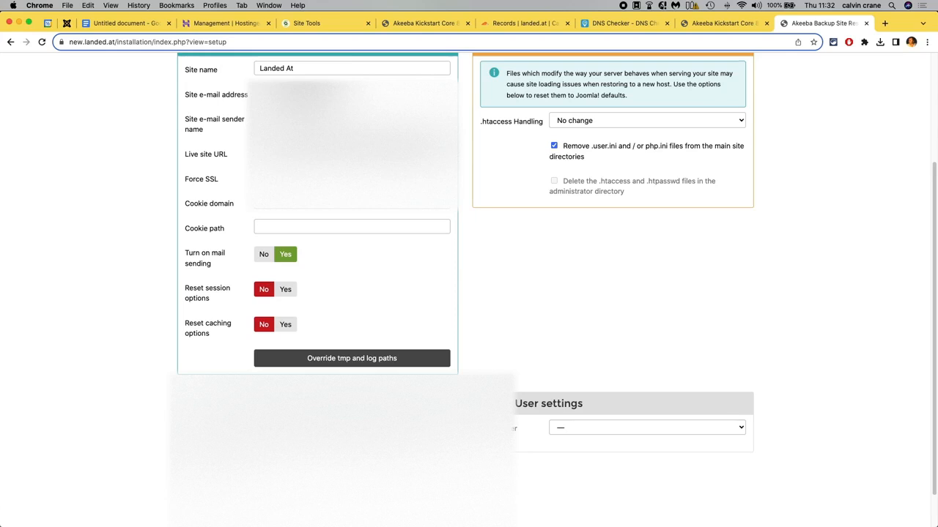
scroll(469, 293, "up", 5)
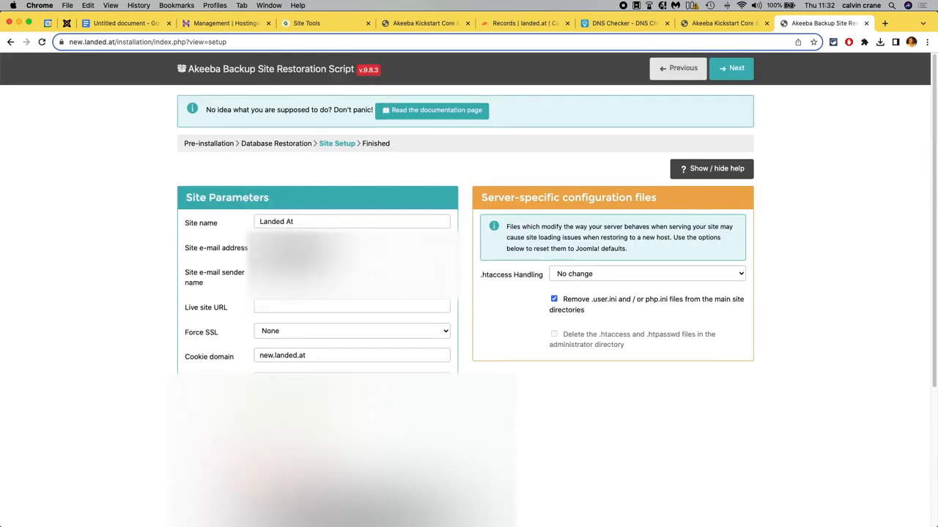
scroll(469, 293, "down", 6)
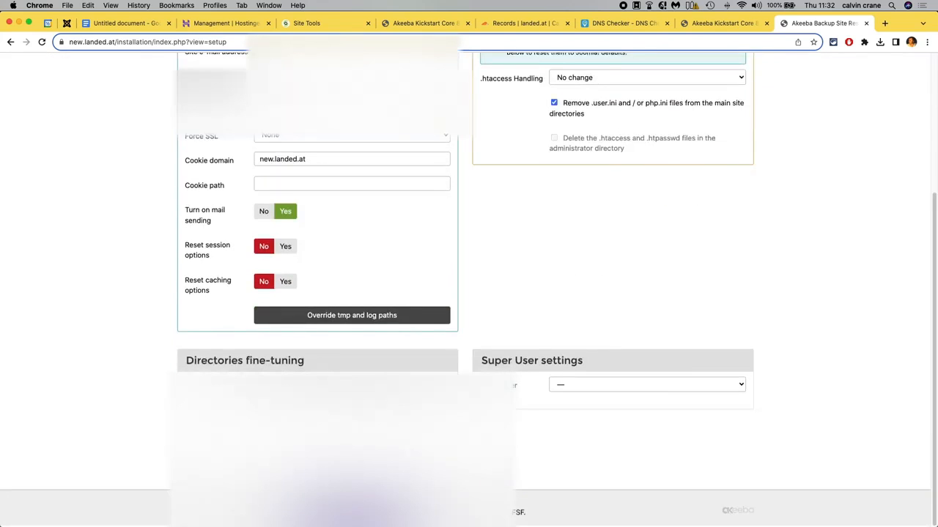
scroll(469, 293, "up", 4)
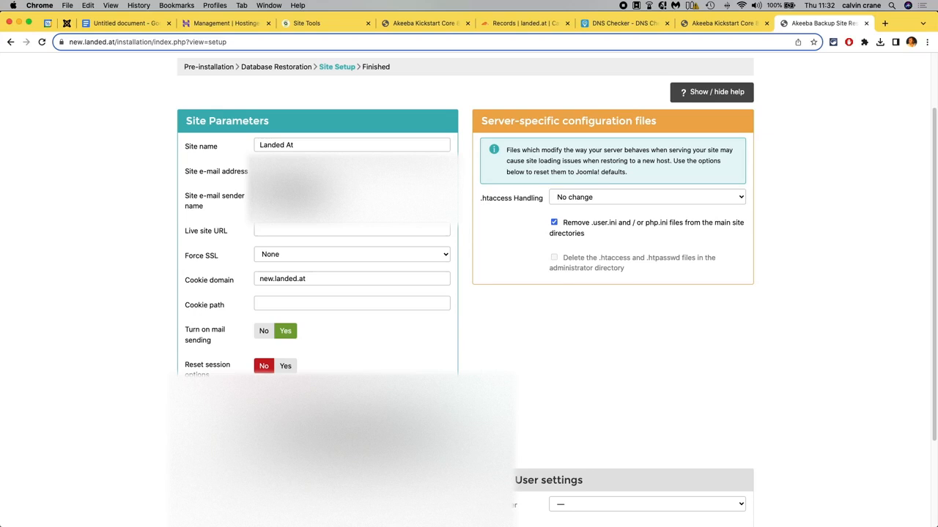
left_click(286, 368)
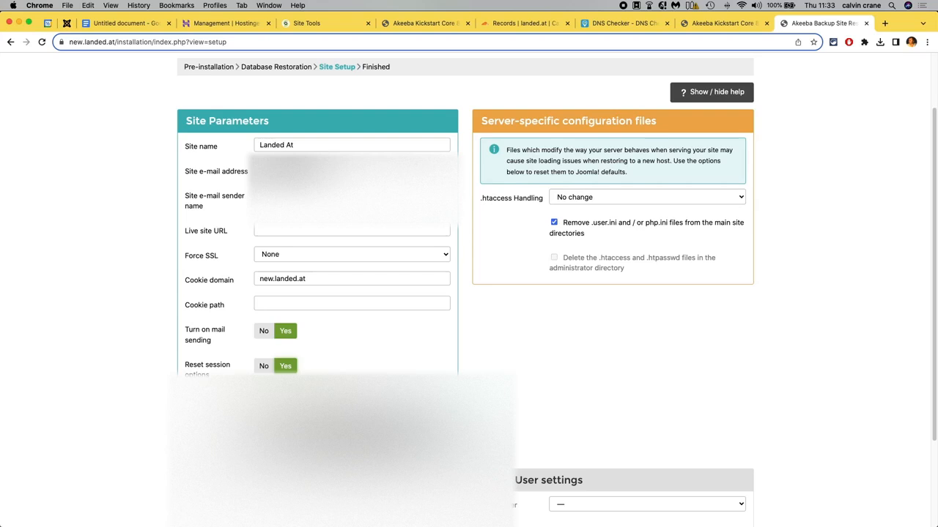
scroll(344, 364, "up", 2)
left_click(278, 262)
key("super+v")
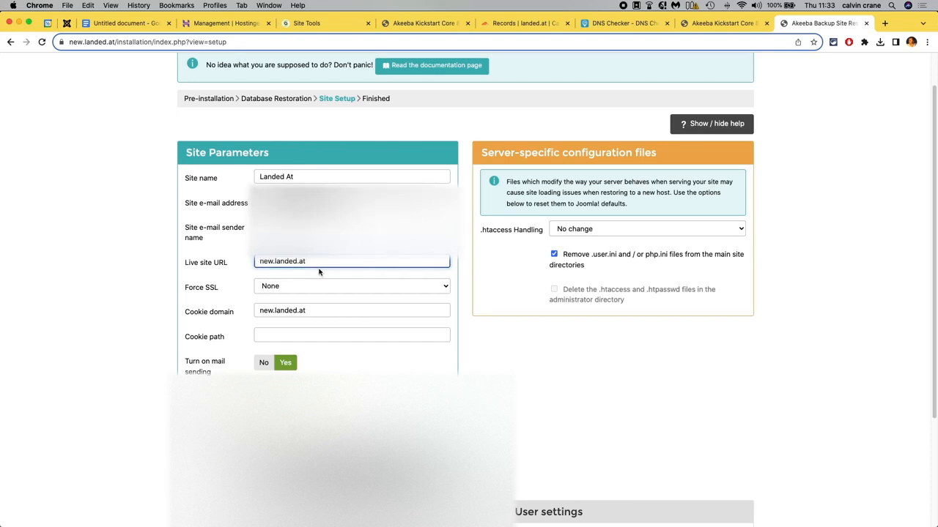
type("https://")
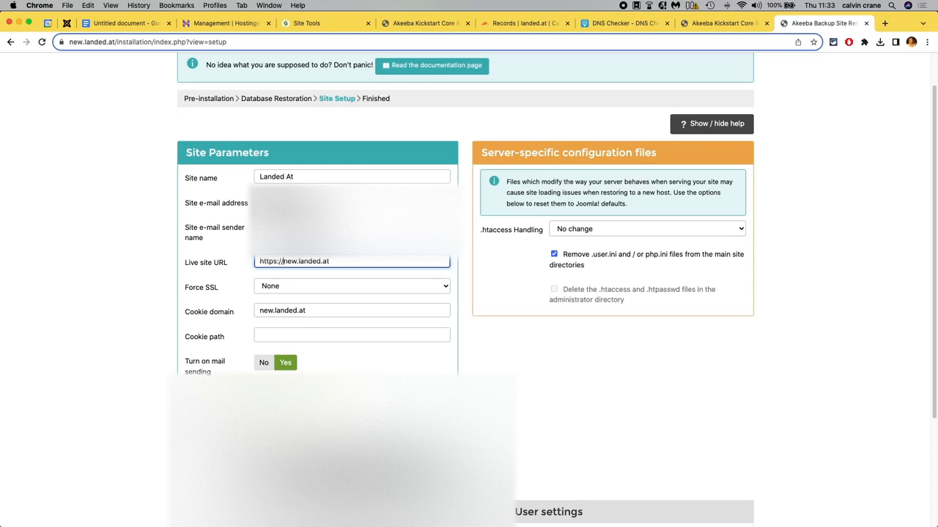
left_click_drag(258, 263, 286, 266)
left_click(472, 348)
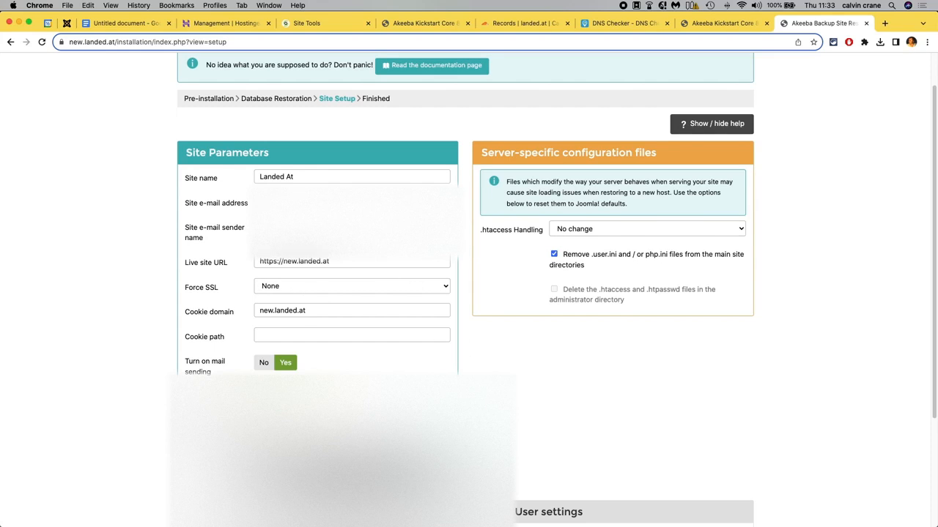
Proceed to the next step of the site restoration.
scroll(469, 293, "down", 3)
scroll(469, 293, "up", 5)
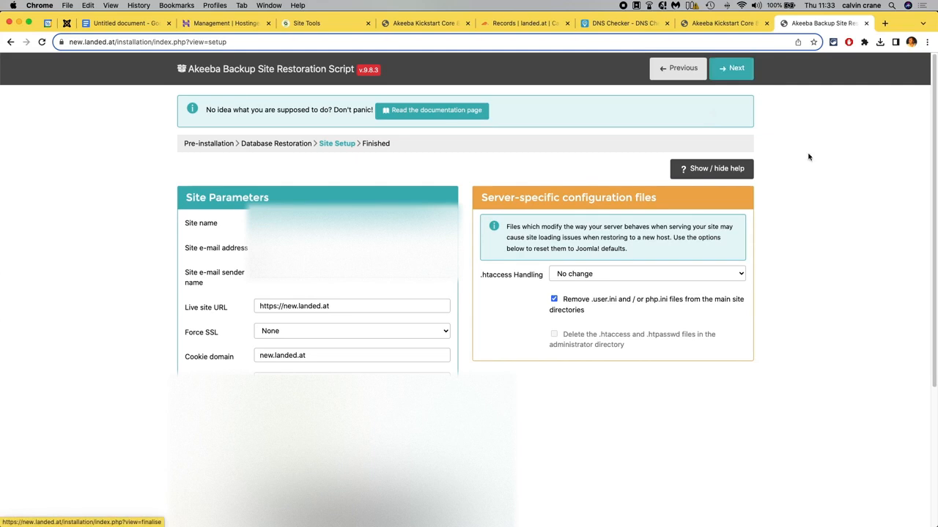
left_click(736, 69)
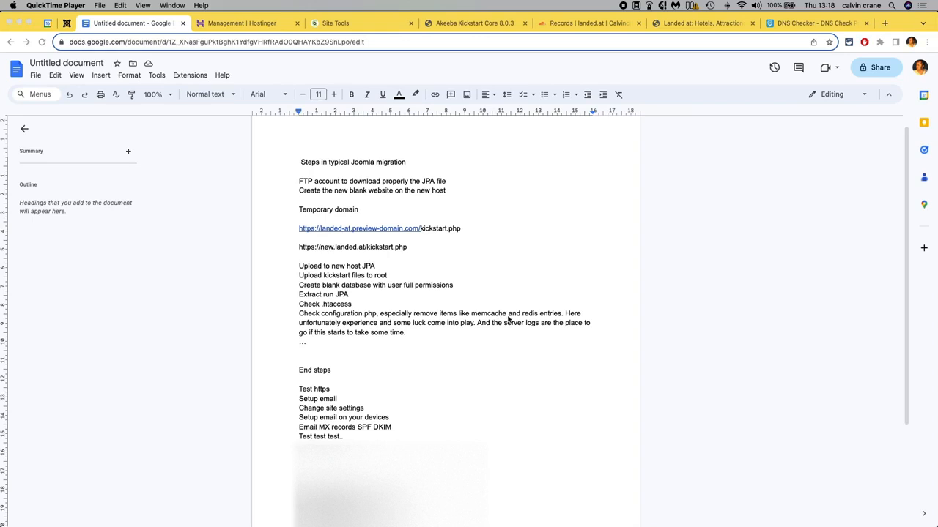
Highlight 'memcache and redis entries' in the Joomla migration notes document.
left_click(558, 313)
left_click_drag(561, 315, 478, 313)
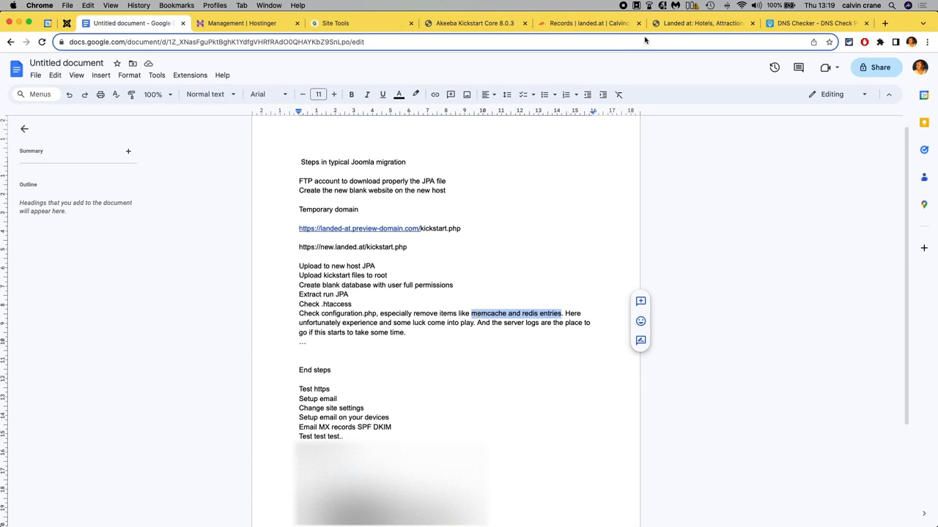
Reload the new.landed.at home page and examine the DNS Checker results for new.landed.at.
left_click(692, 23)
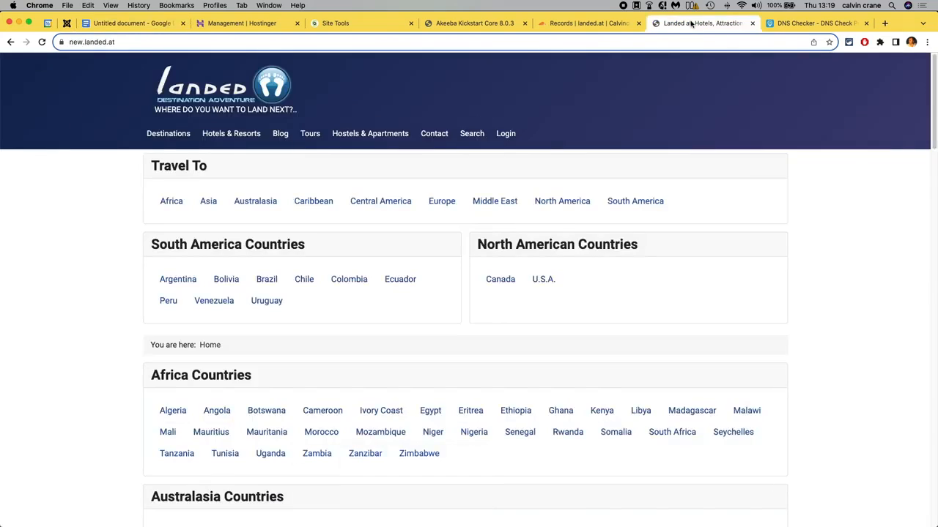
left_click(42, 41)
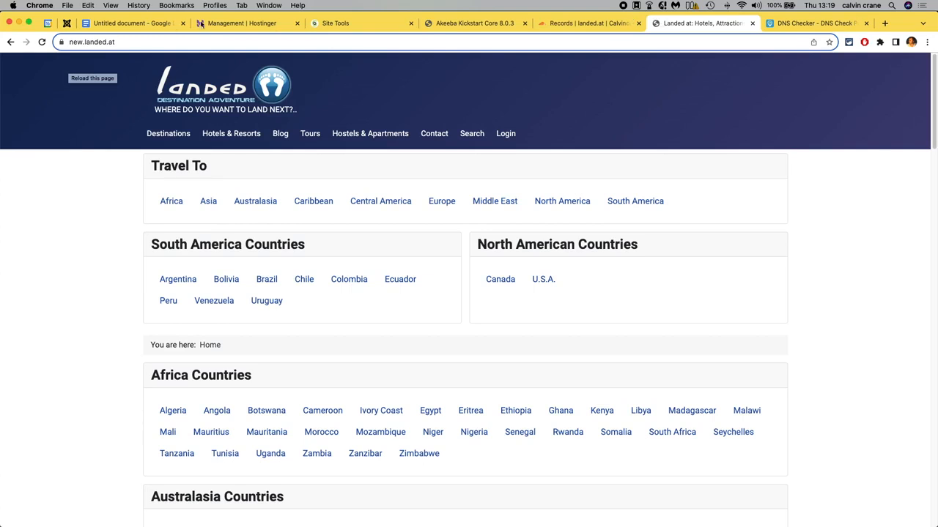
left_click(814, 23)
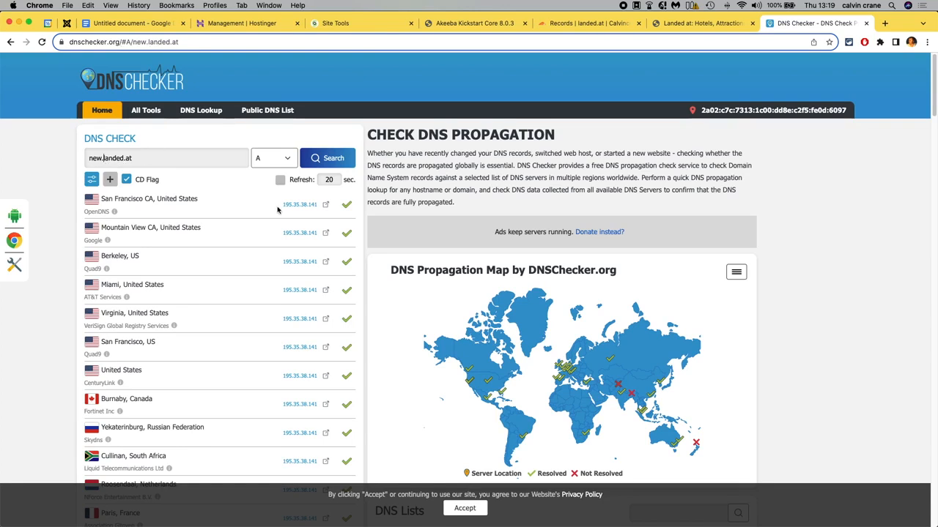
left_click_drag(283, 211, 330, 205)
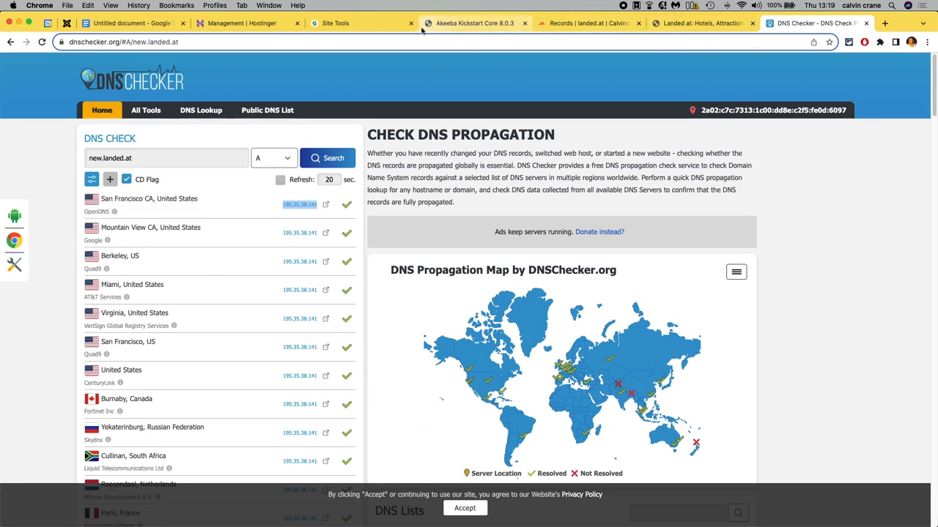
Highlight the name and IP address of the 'new' A record in the Cloudflare DNS records.
left_click(547, 24)
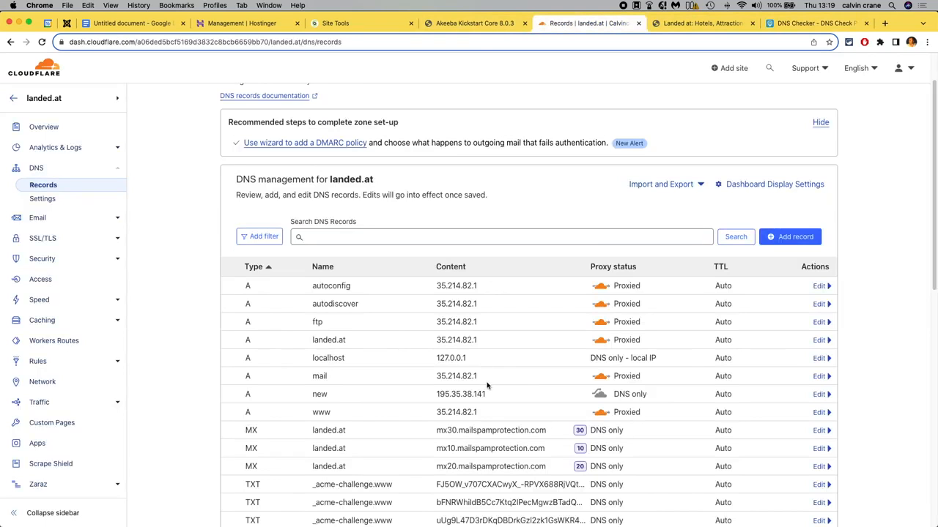
left_click_drag(339, 402, 286, 399)
left_click_drag(495, 395, 439, 394)
left_click(690, 25)
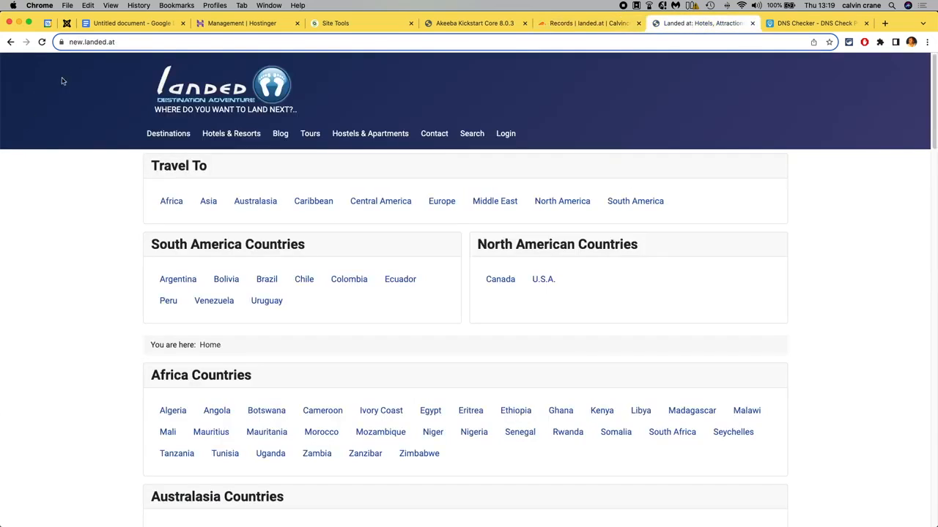
left_click(82, 41)
key("Right")
key("Left")
key("Left")
key("Left")
key("Left")
key("Left")
key("Left")
key("BackSpace")
key("BackSpace")
key("BackSpace")
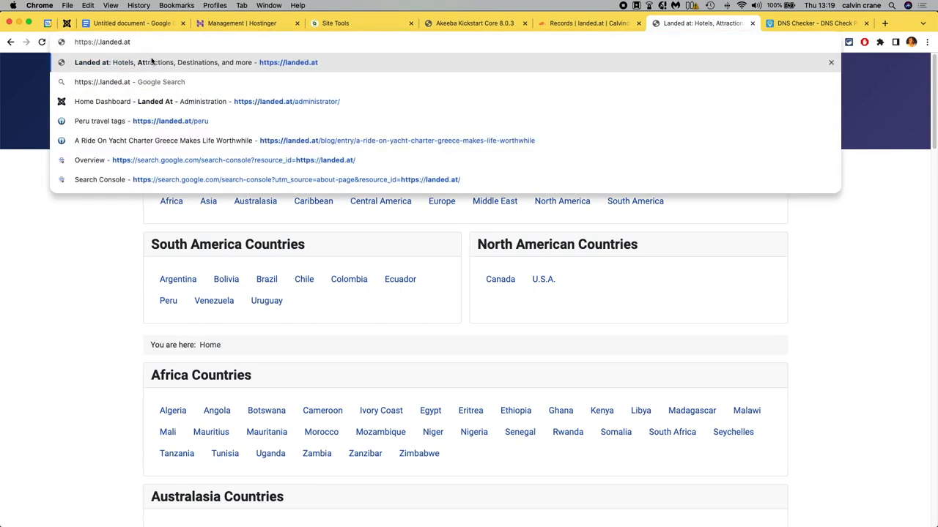
type("www.")
key("Return")
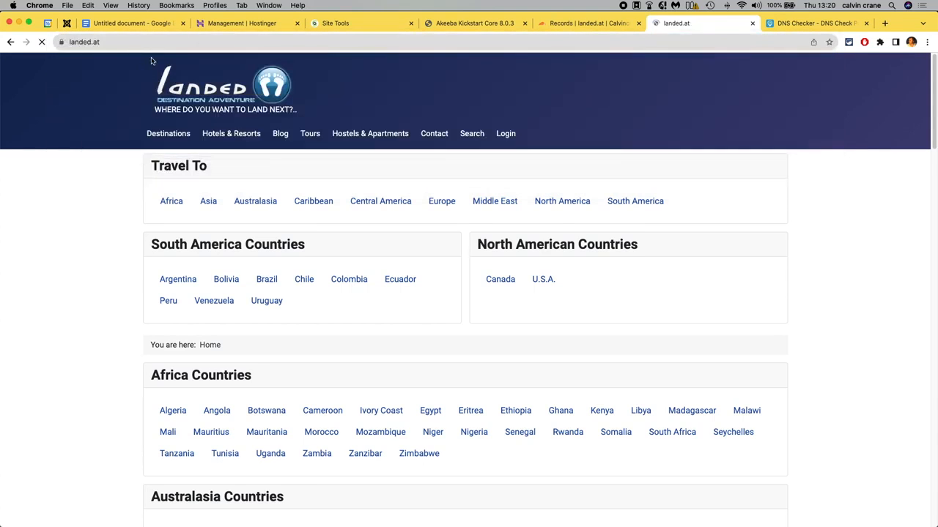
left_click(153, 44)
left_click(154, 46)
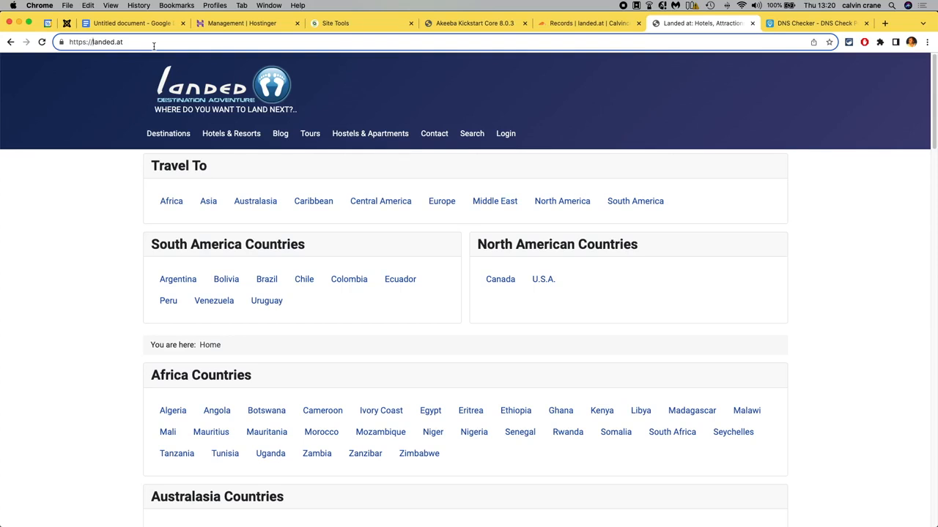
Compare the IP addresses of the 'www' and 'new' A records in the Cloudflare DNS list.
left_click(574, 23)
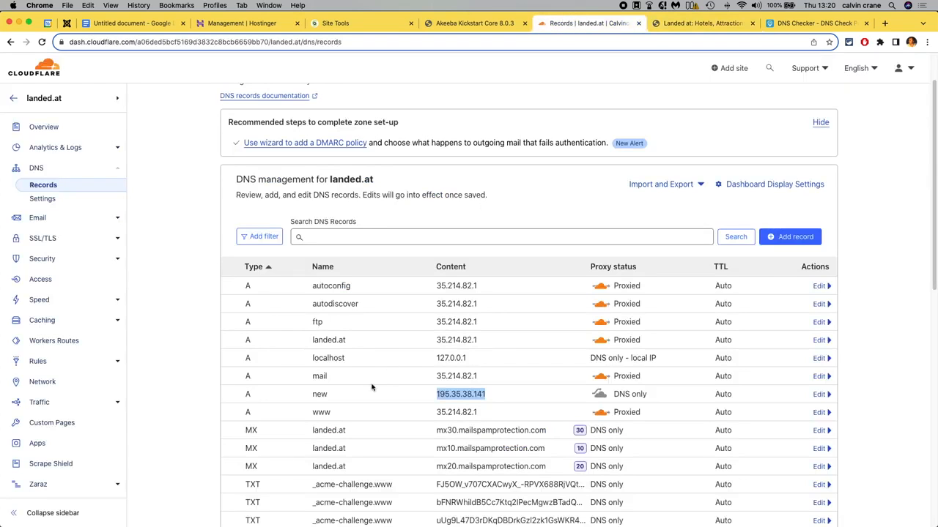
left_click_drag(478, 413, 439, 419)
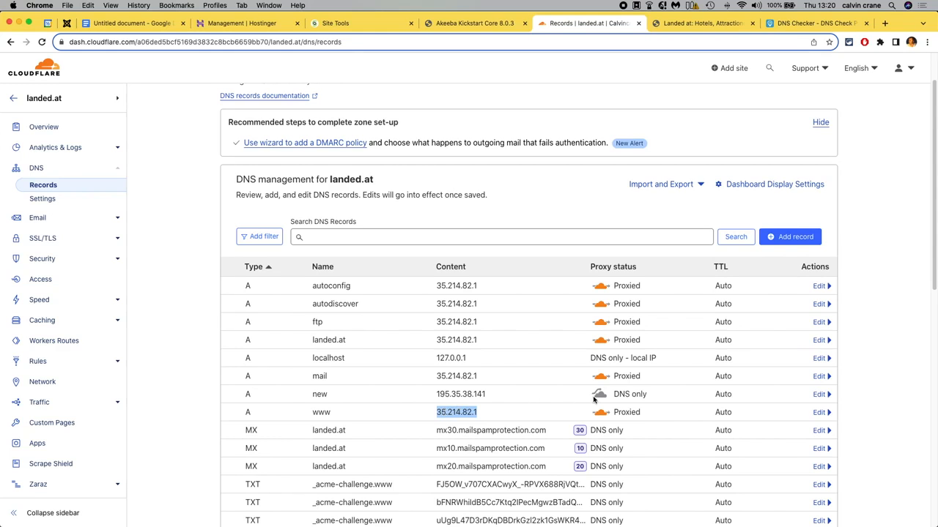
scroll(505, 396, "down", 5)
scroll(507, 397, "up", 5)
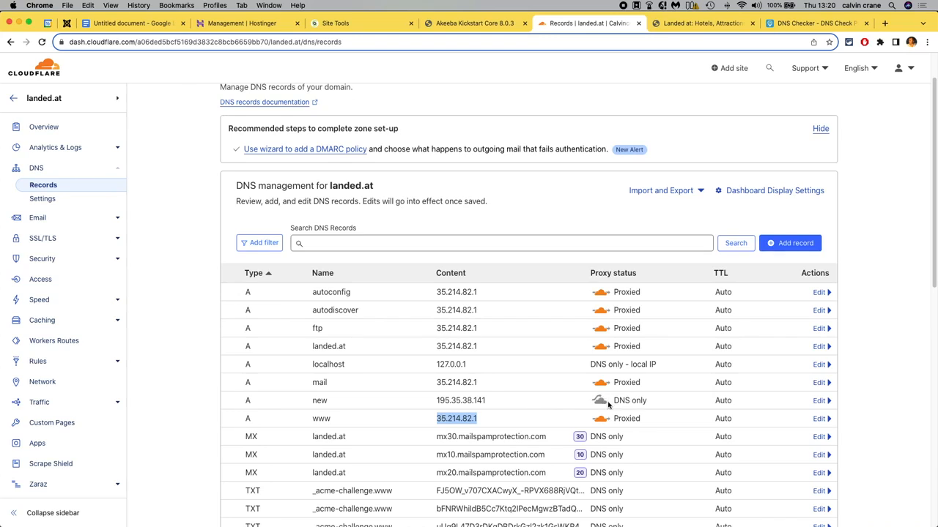
left_click_drag(489, 402, 437, 401)
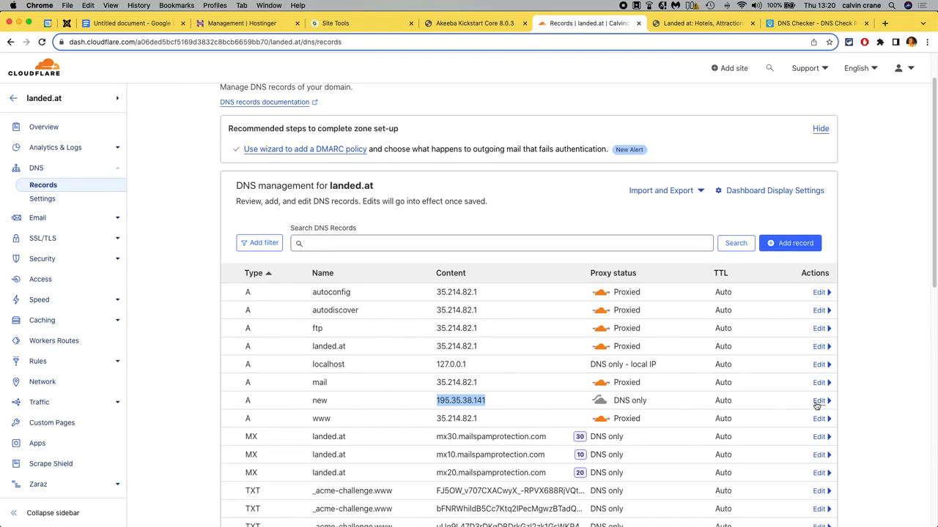
Switch the 'new' A record's proxy status to Proxied and save the record.
left_click(818, 402)
left_click(610, 433)
scroll(608, 433, "down", 5)
left_click(808, 364)
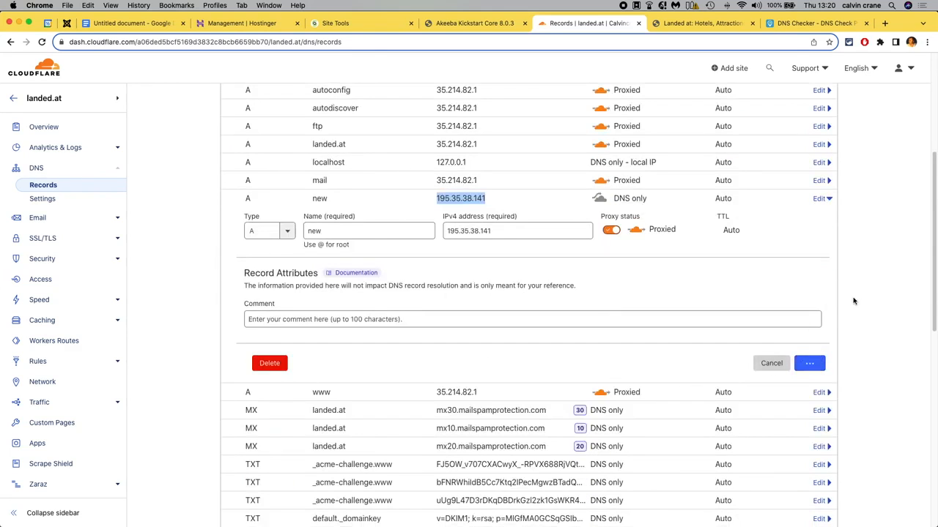
scroll(853, 300, "up", 2)
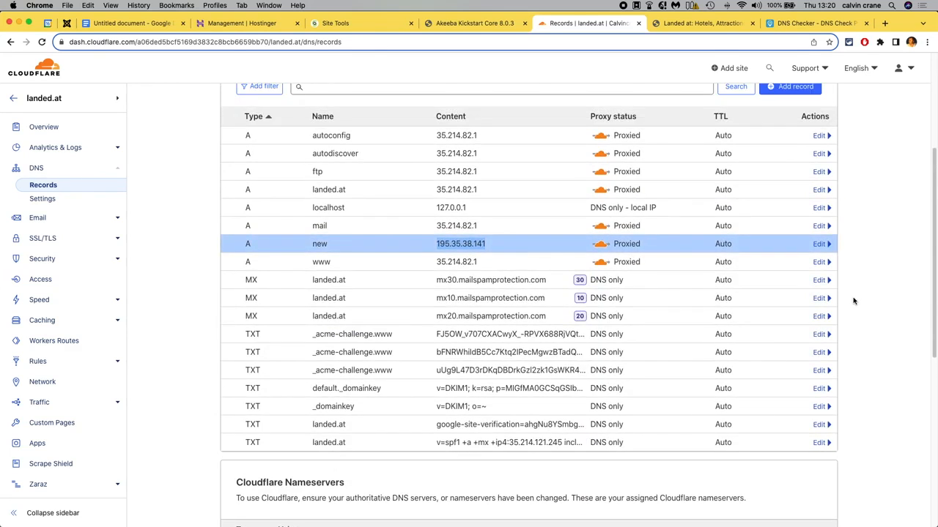
Open new.landed.at in the site tab.
left_click(797, 24)
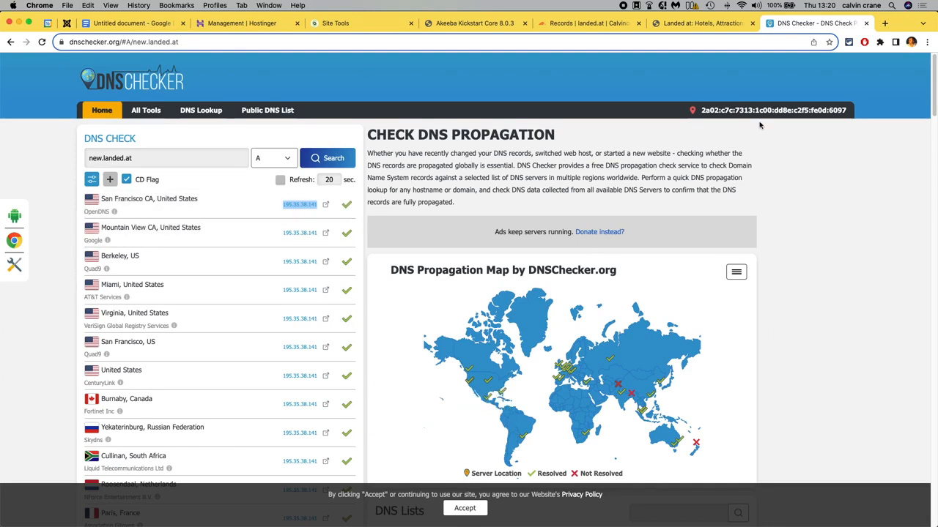
left_click(669, 24)
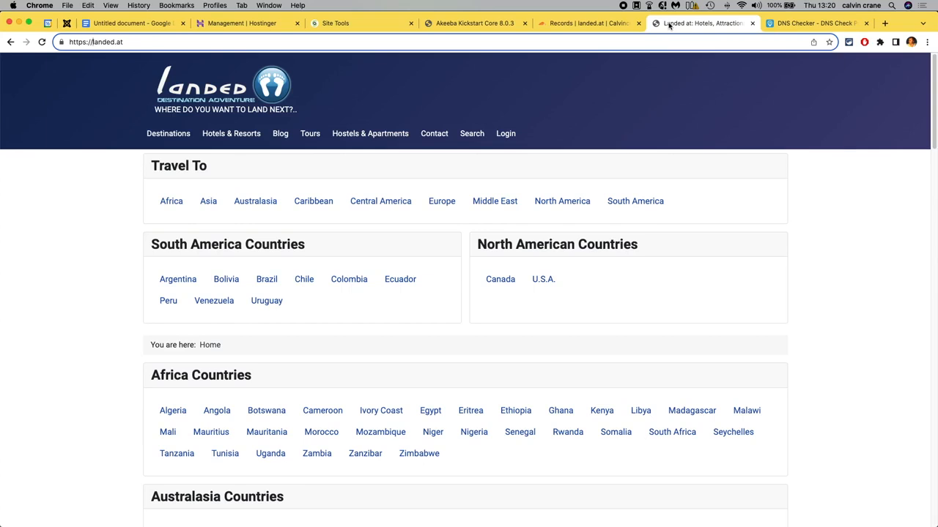
type("new.")
key("Return")
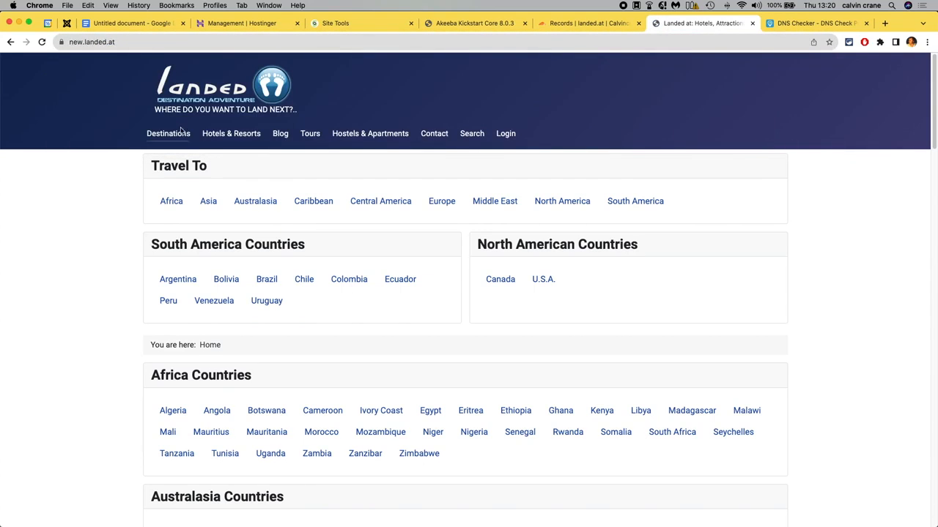
left_click_drag(84, 42, 70, 44)
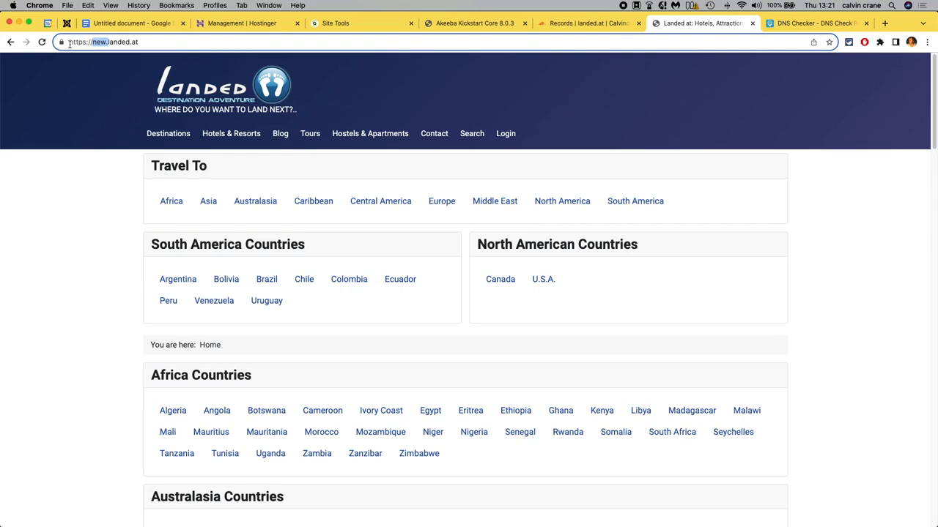
left_click(173, 43)
type("/ad")
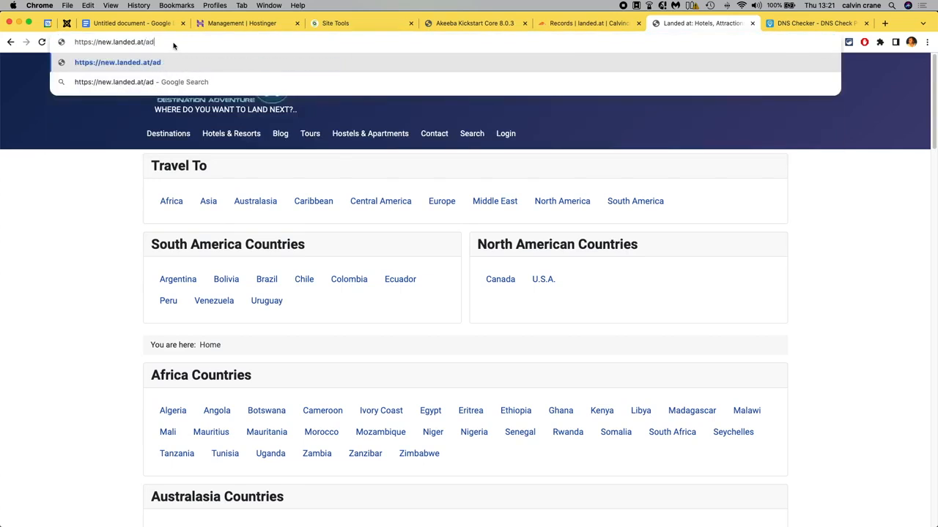
type("ministrator")
key("Return")
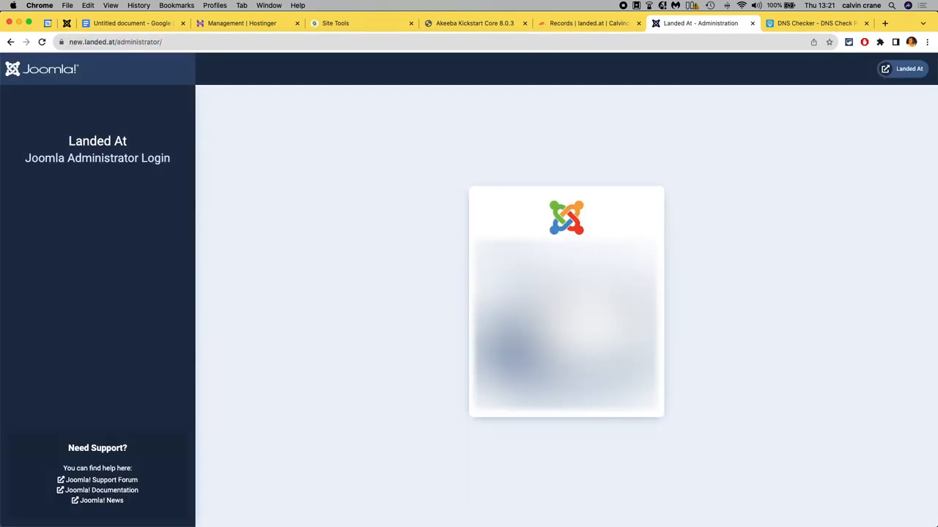
Log in to the Joomla administrator dashboard of the new site.
left_click(567, 304)
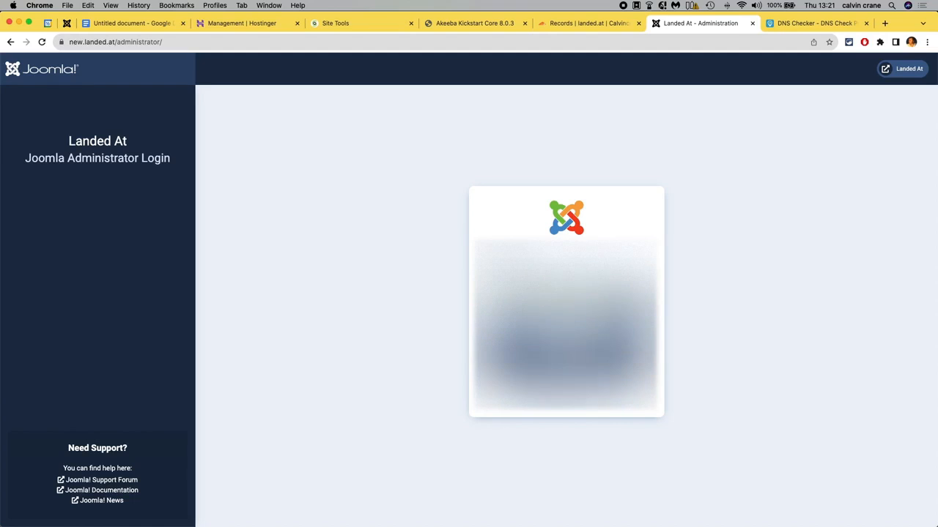
left_click(566, 354)
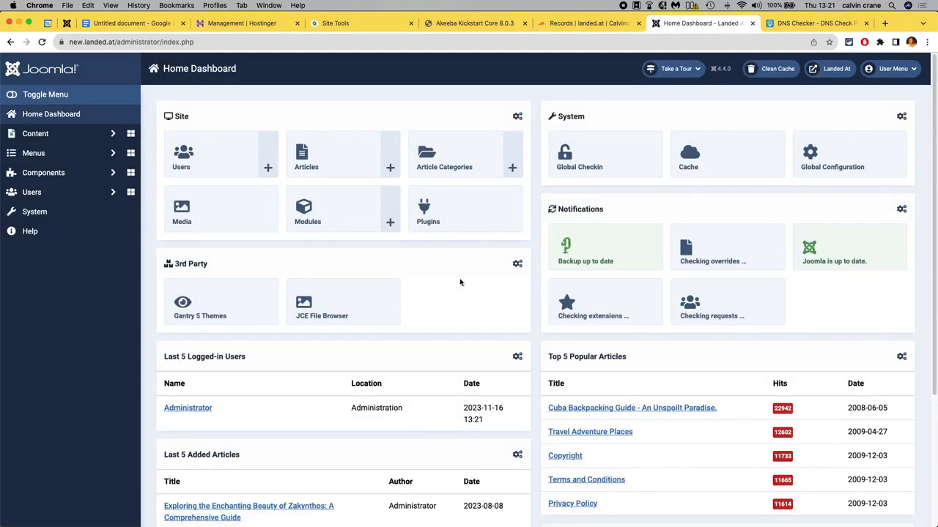
left_click(55, 41)
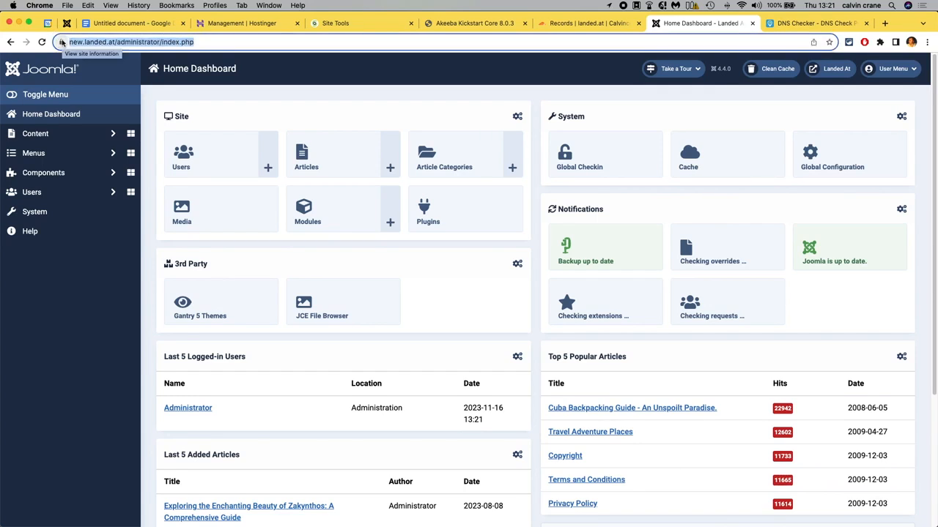
left_click(75, 42)
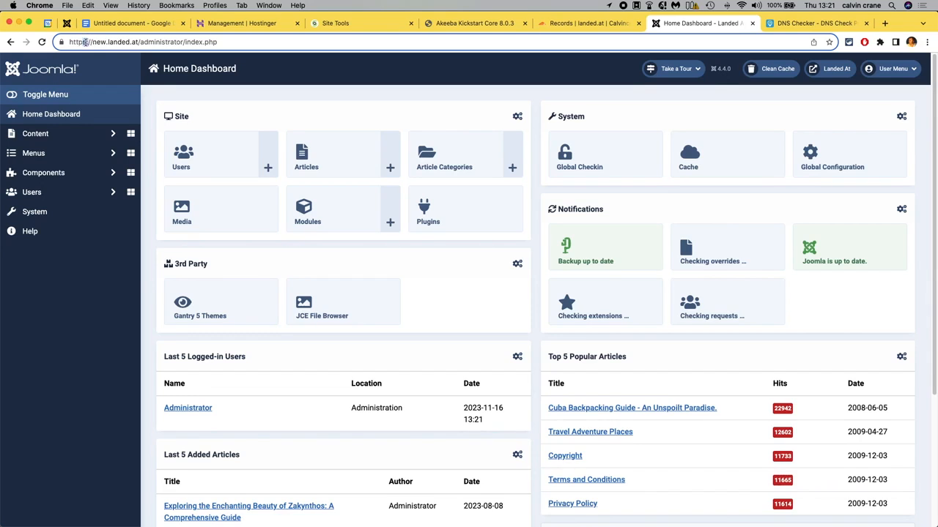
left_click_drag(83, 42, 86, 42)
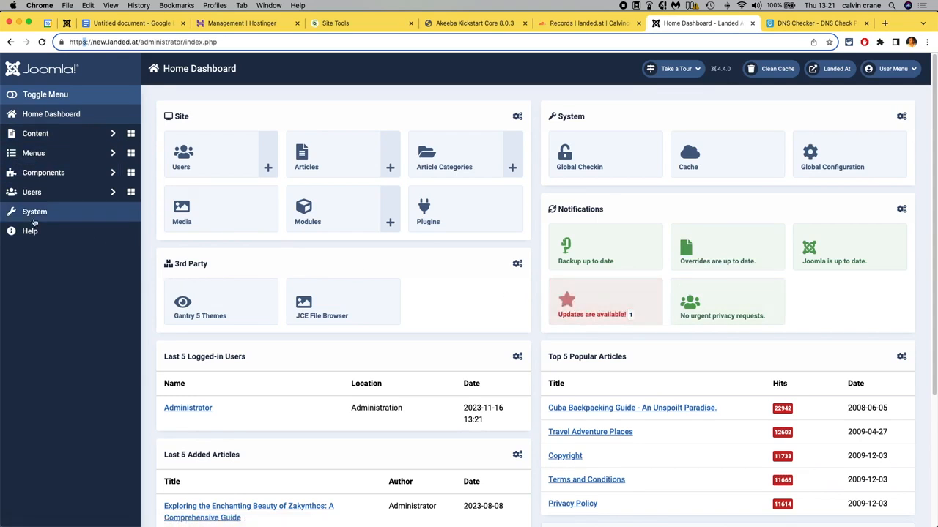
Open Global Configuration and set System Cache to ON - Conservative caching.
left_click(34, 218)
left_click(180, 136)
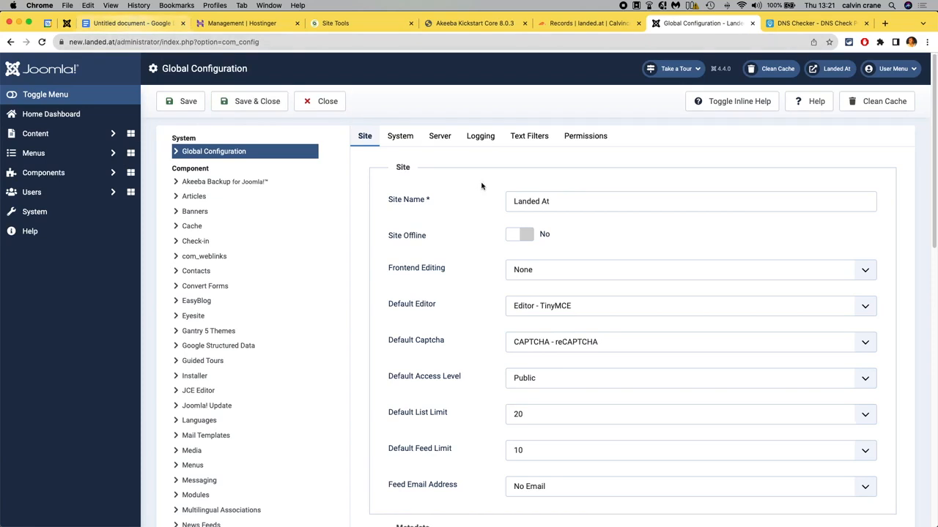
left_click(402, 136)
scroll(454, 342, "down", 3)
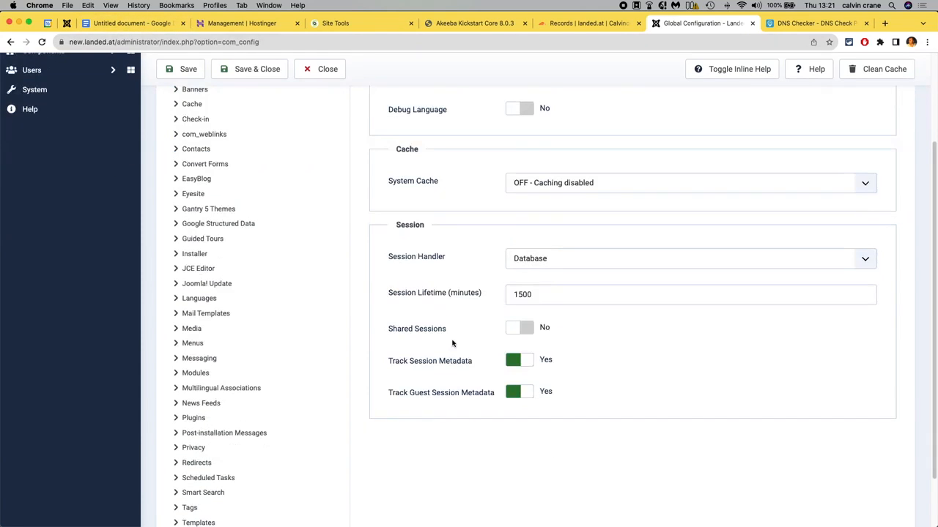
left_click(571, 189)
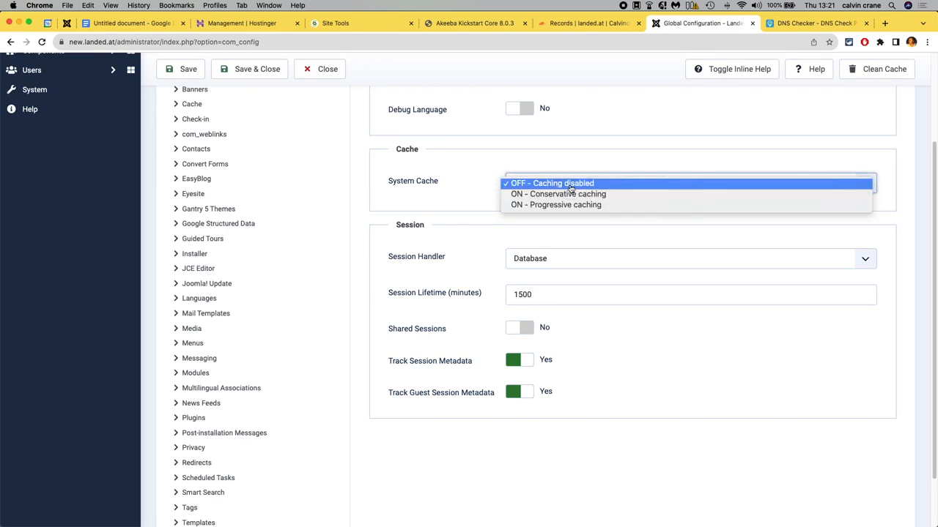
left_click(558, 195)
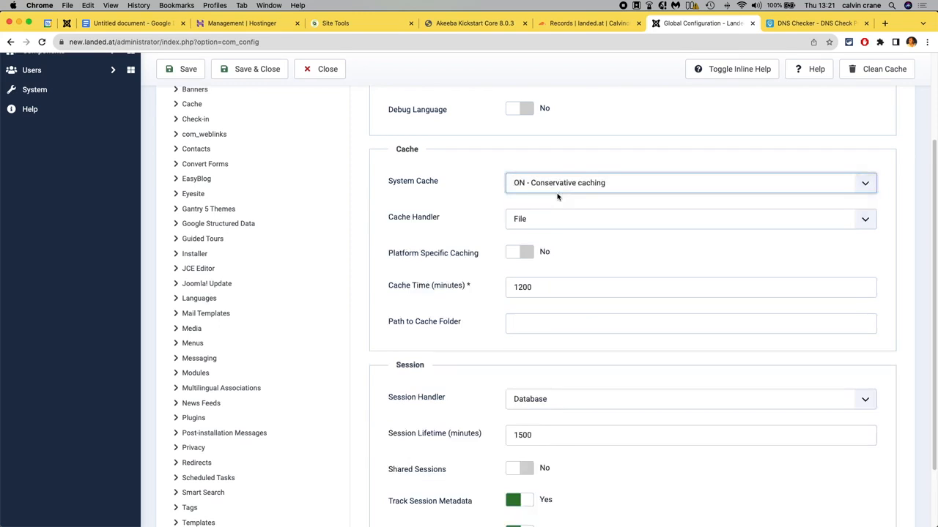
Set Error Reporting to None in the server settings.
scroll(440, 364, "down", 3)
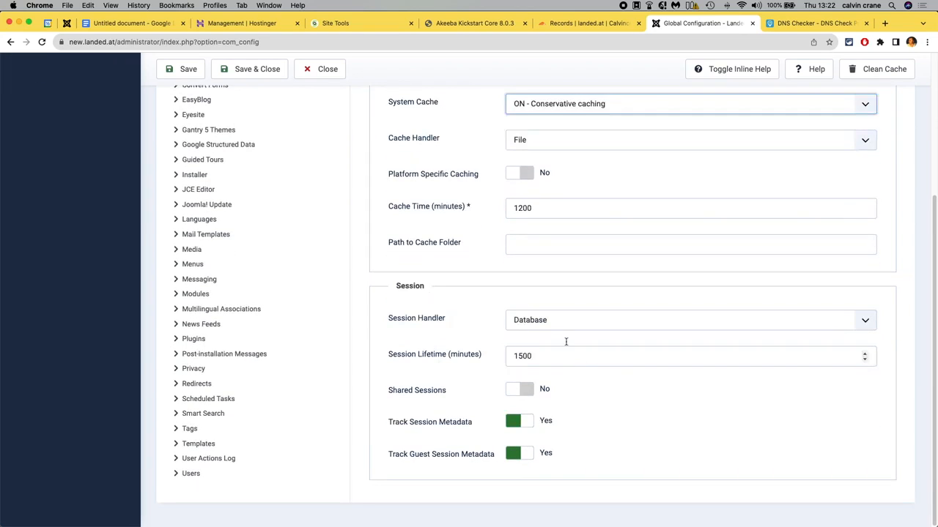
scroll(441, 370, "up", 7)
left_click(441, 136)
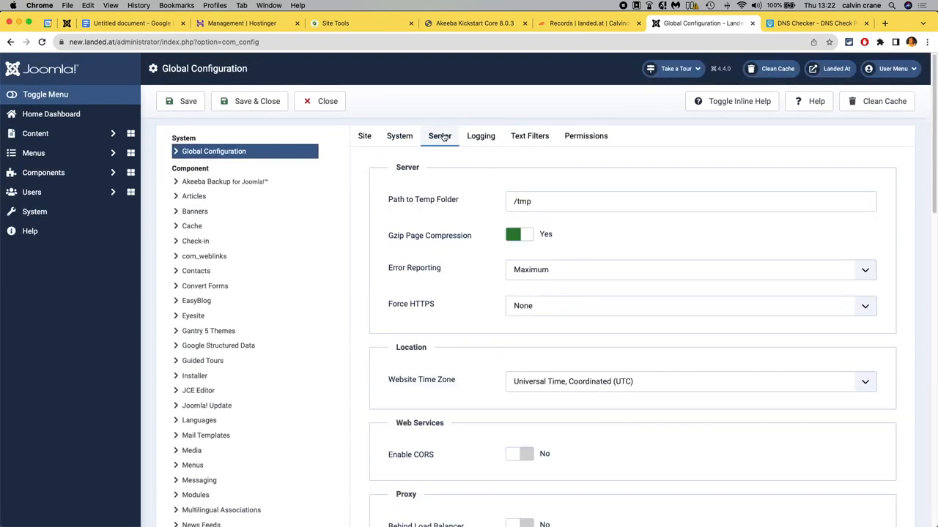
left_click(518, 271)
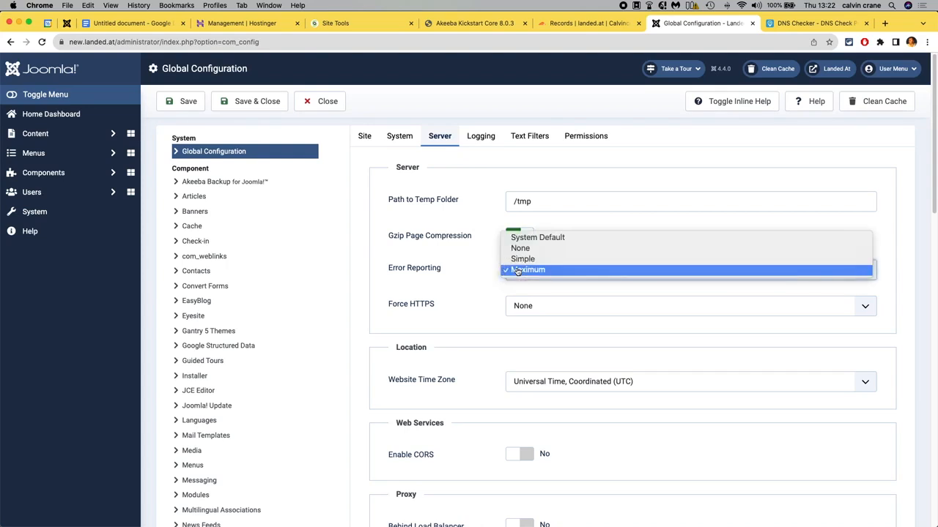
left_click(521, 249)
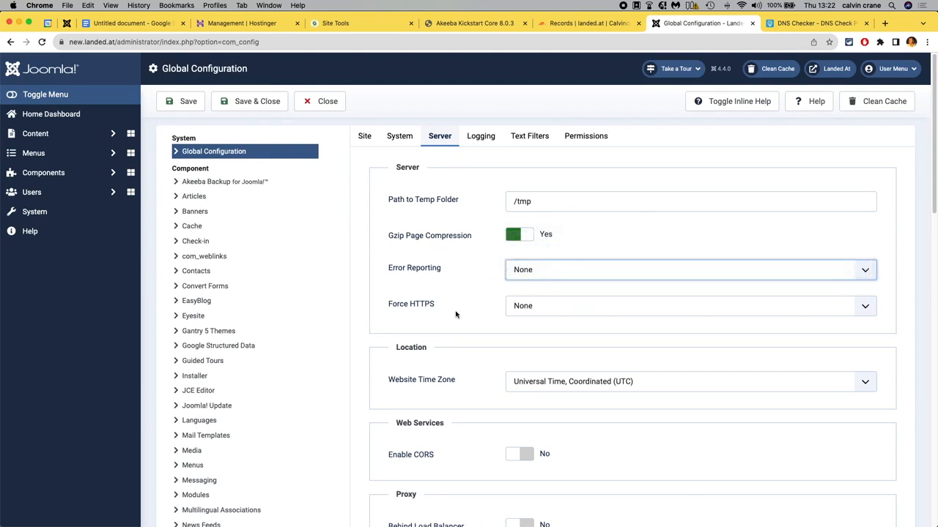
Examine the Force HTTPS option in the server settings.
left_click(566, 309)
left_click(567, 309)
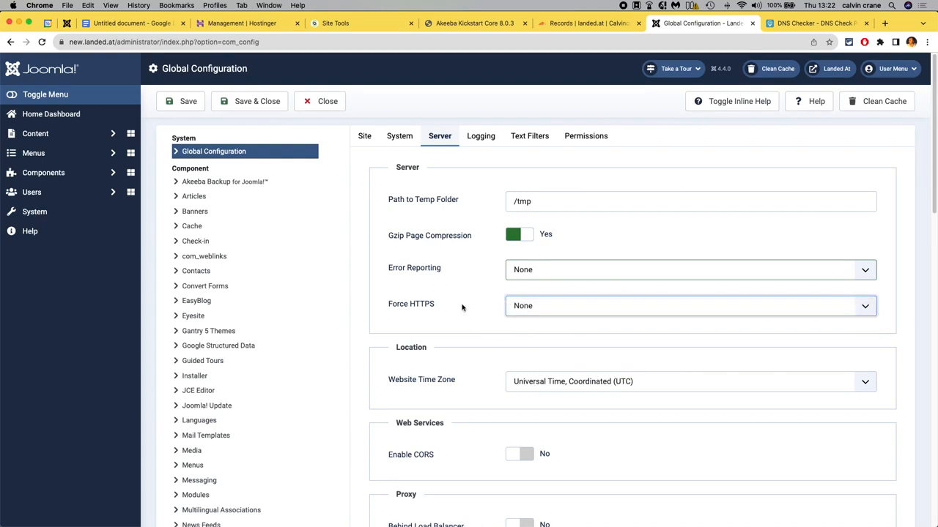
left_click_drag(446, 309, 389, 307)
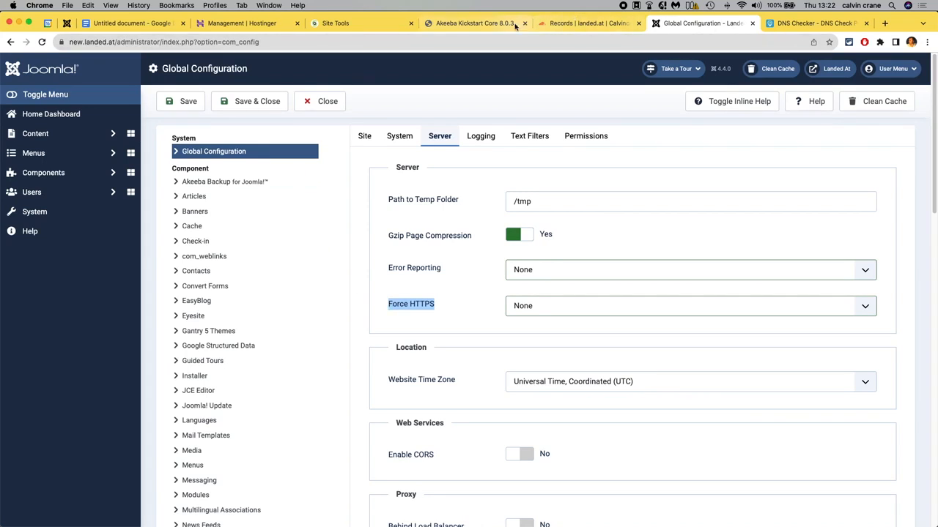
left_click(461, 327)
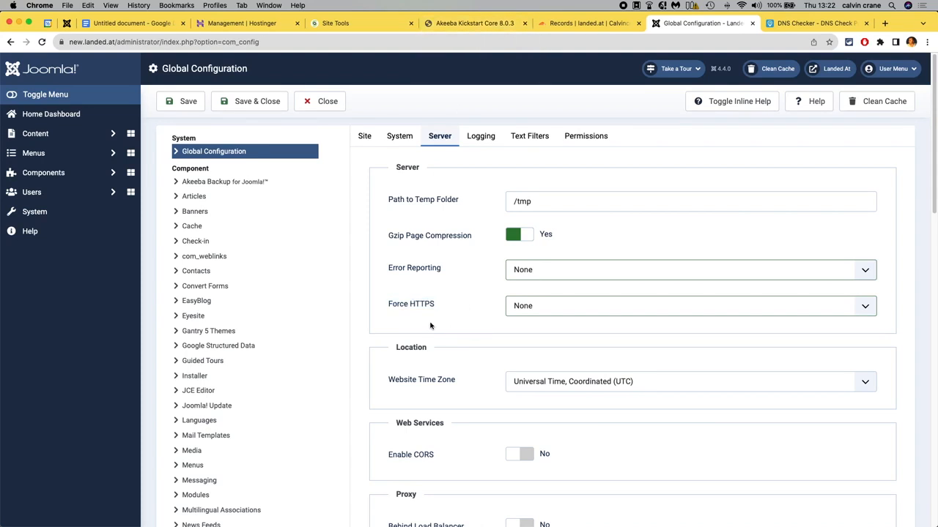
triple_click(388, 308)
scroll(445, 317, "down", 5)
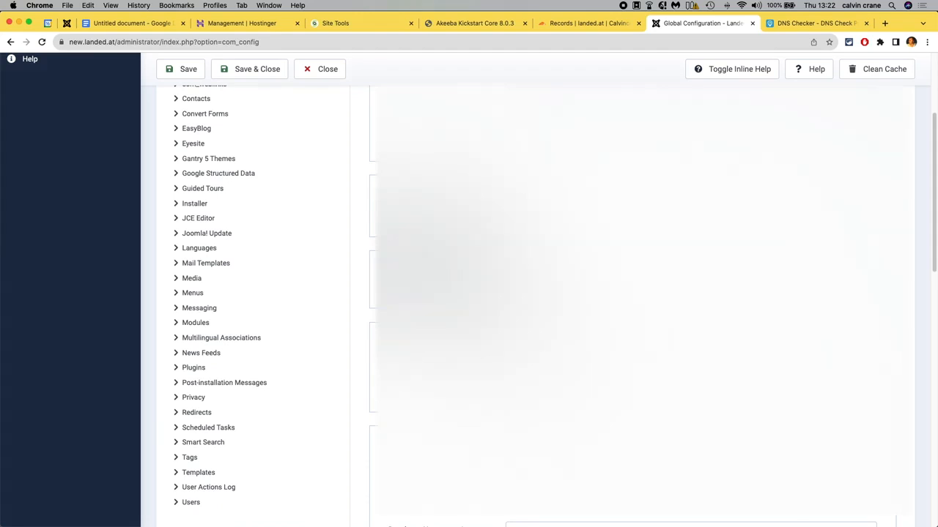
scroll(445, 317, "down", 5)
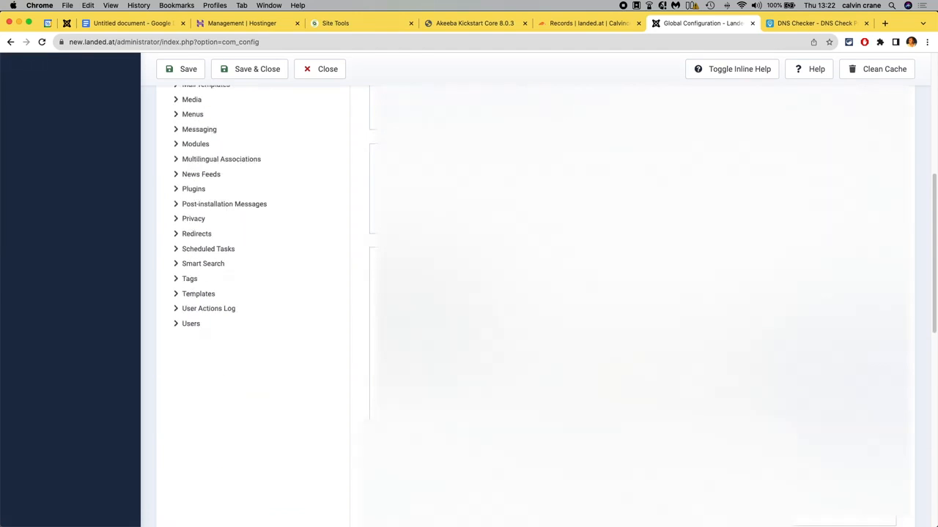
Scroll through the remaining Global Configuration server settings to review them.
scroll(527, 293, "down", 5)
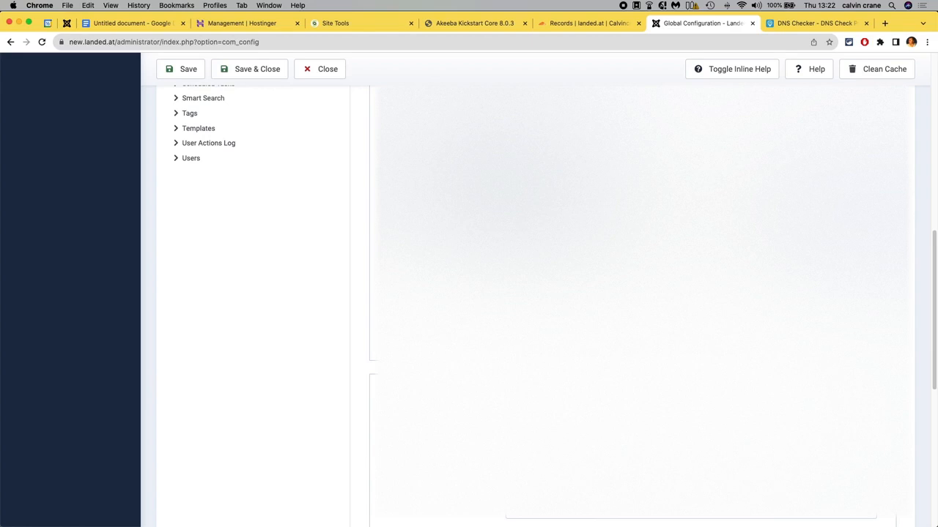
scroll(528, 293, "down", 1)
scroll(528, 293, "down", 4)
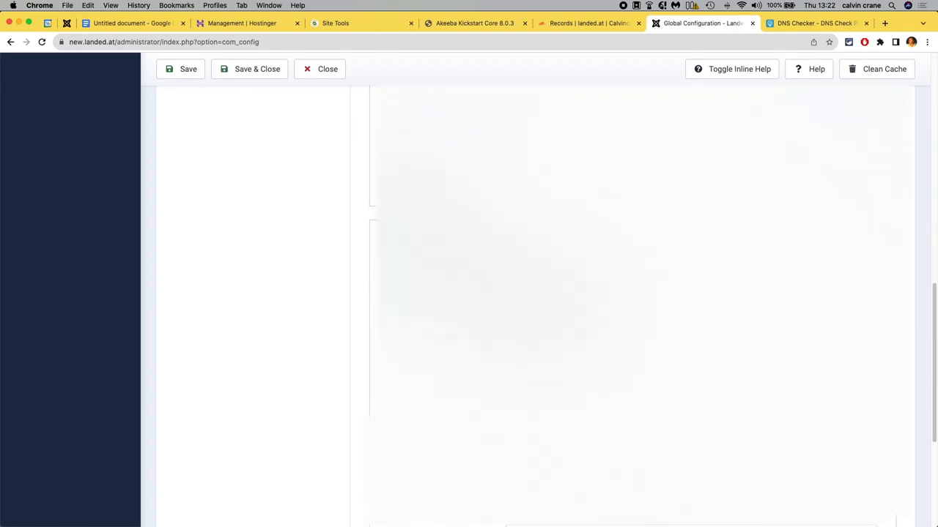
scroll(528, 293, "up", 4)
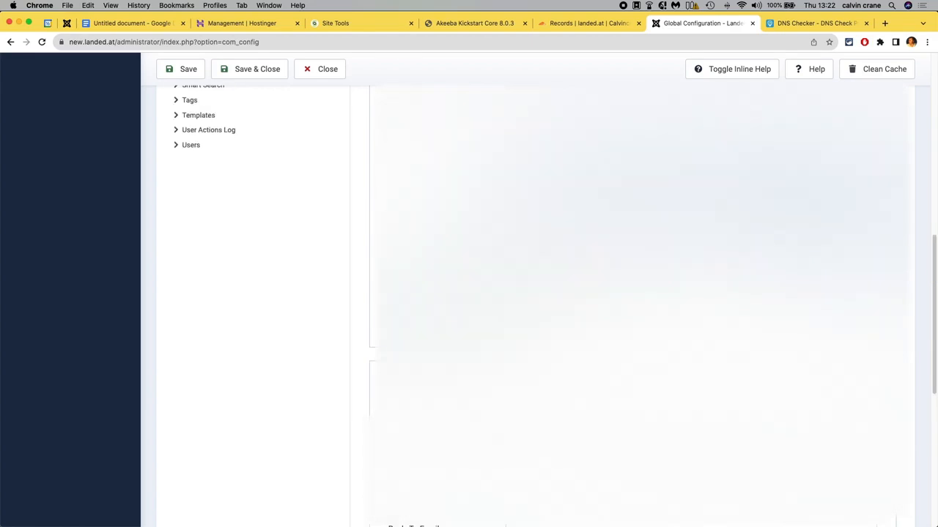
scroll(527, 293, "down", 5)
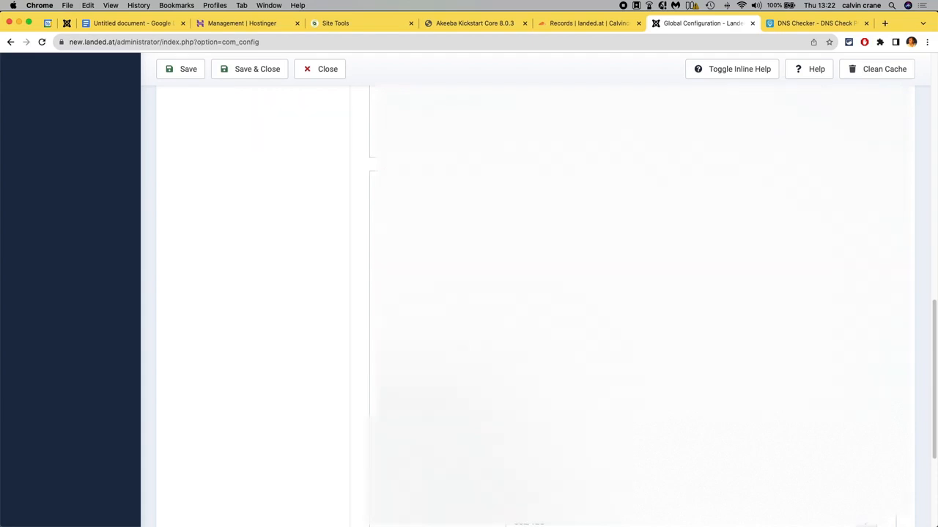
scroll(528, 293, "down", 1)
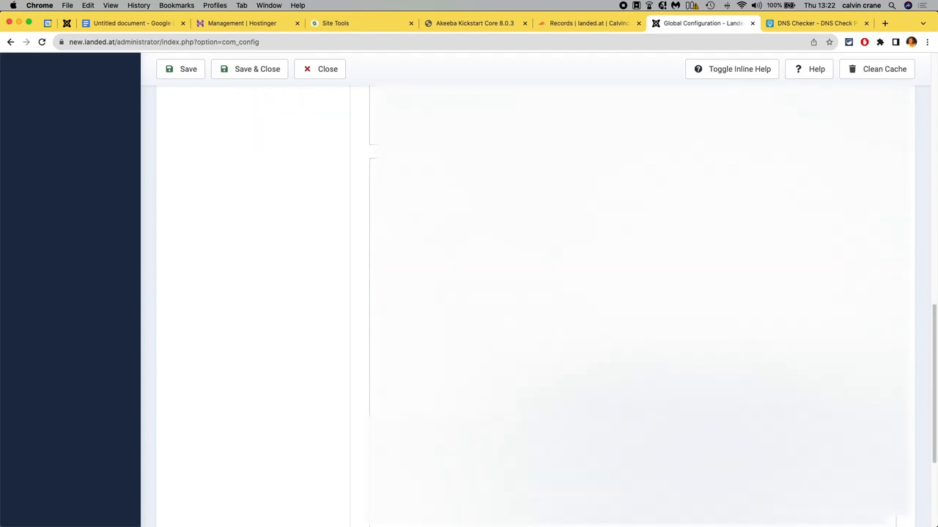
scroll(527, 293, "down", 2)
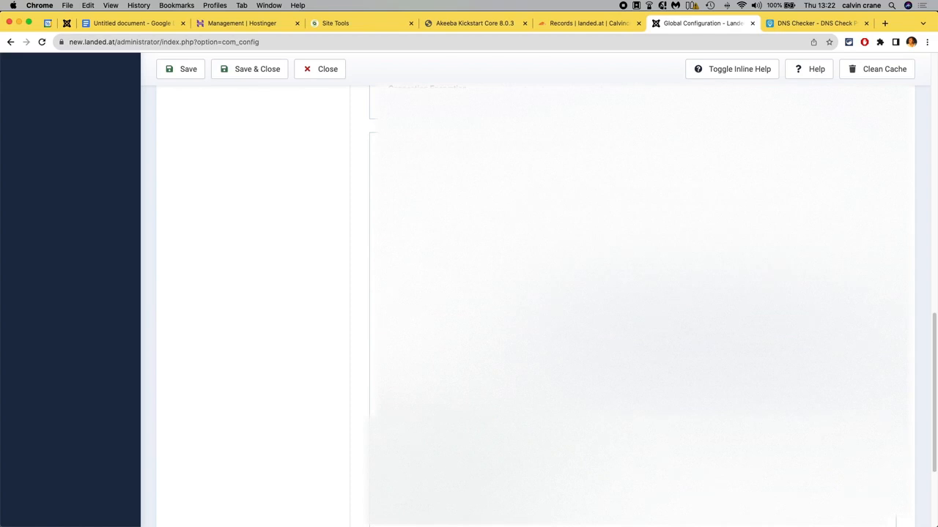
scroll(528, 293, "down", 3)
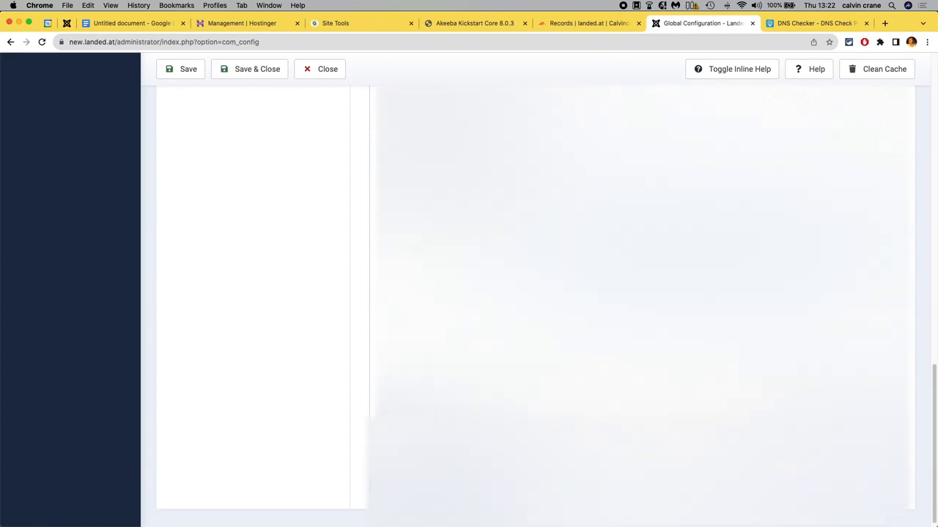
scroll(528, 293, "up", 1)
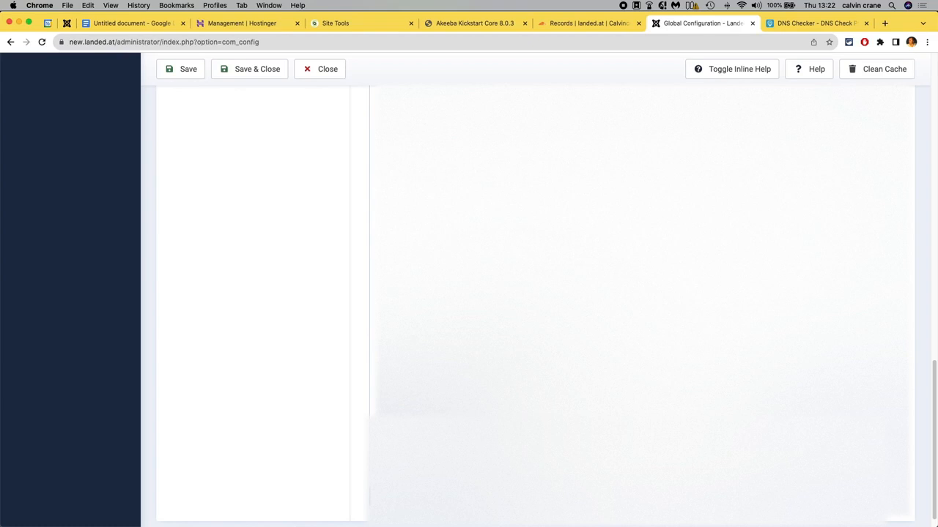
scroll(527, 293, "up", 1)
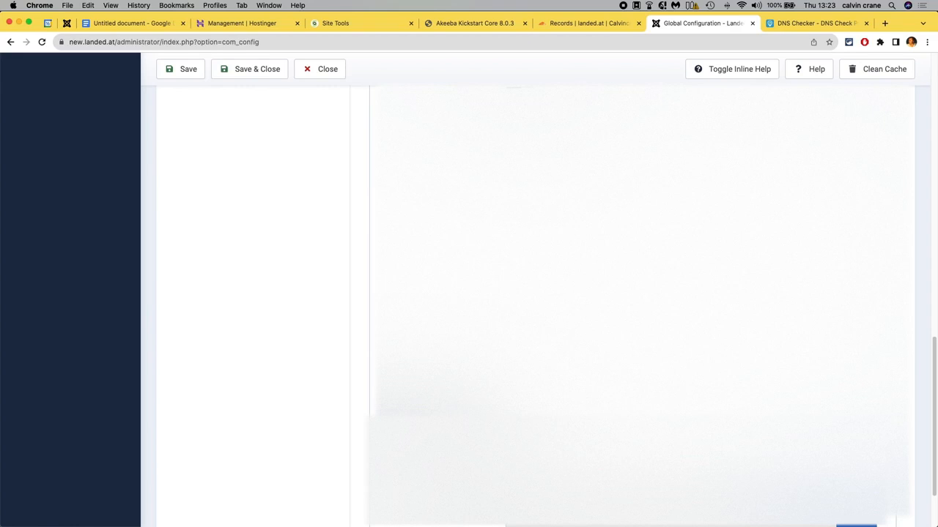
scroll(535, 293, "down", 3)
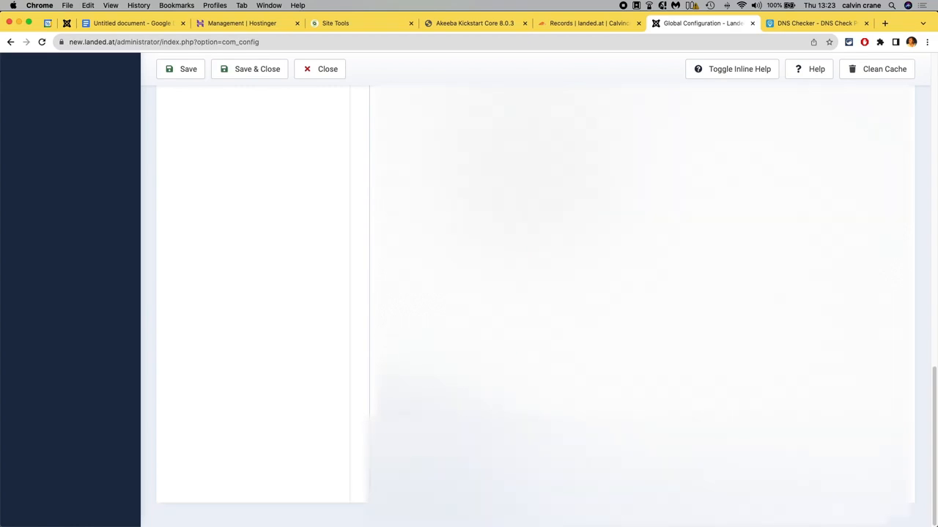
scroll(534, 293, "up", 1)
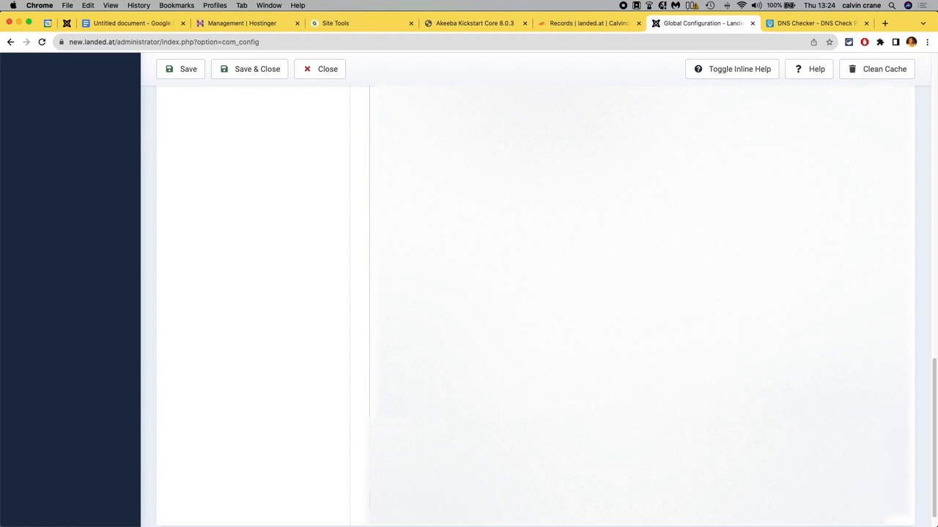
scroll(631, 300, "down", 1)
scroll(630, 301, "up", 3)
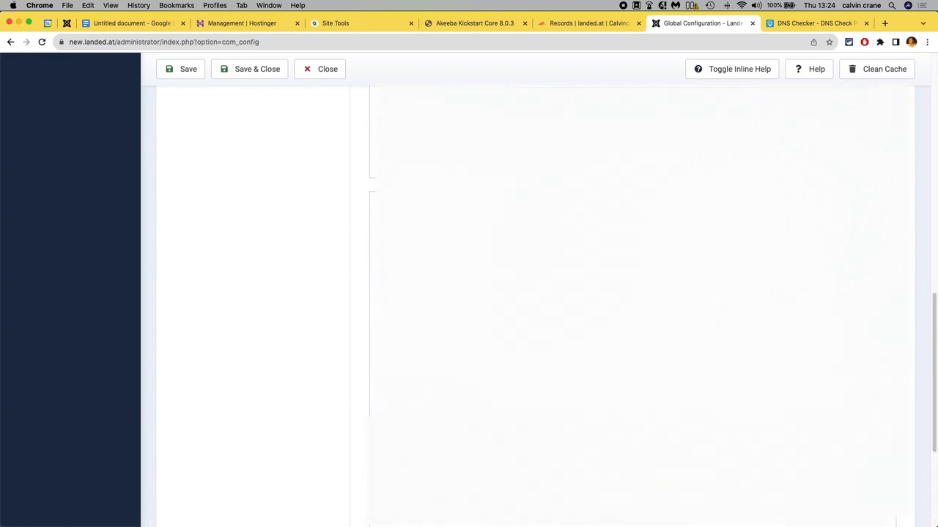
scroll(630, 301, "down", 1)
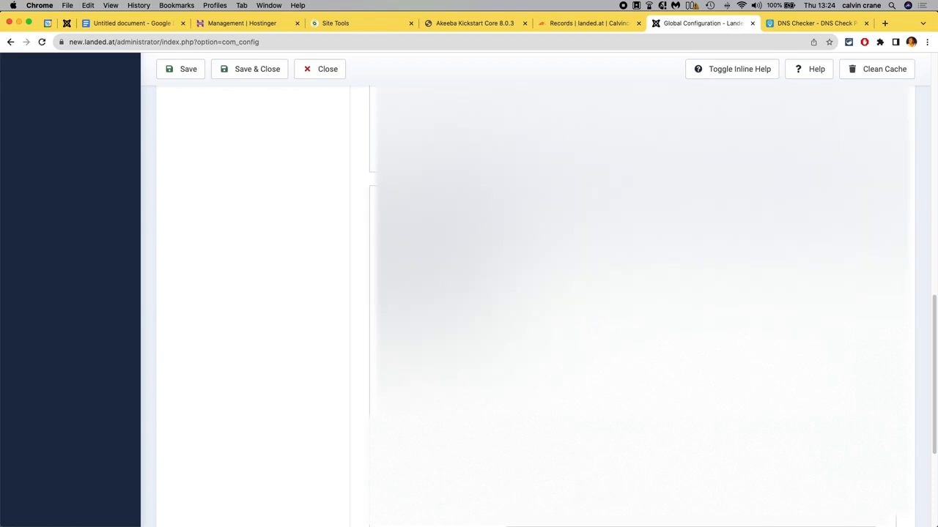
scroll(630, 301, "down", 1)
scroll(630, 300, "down", 2)
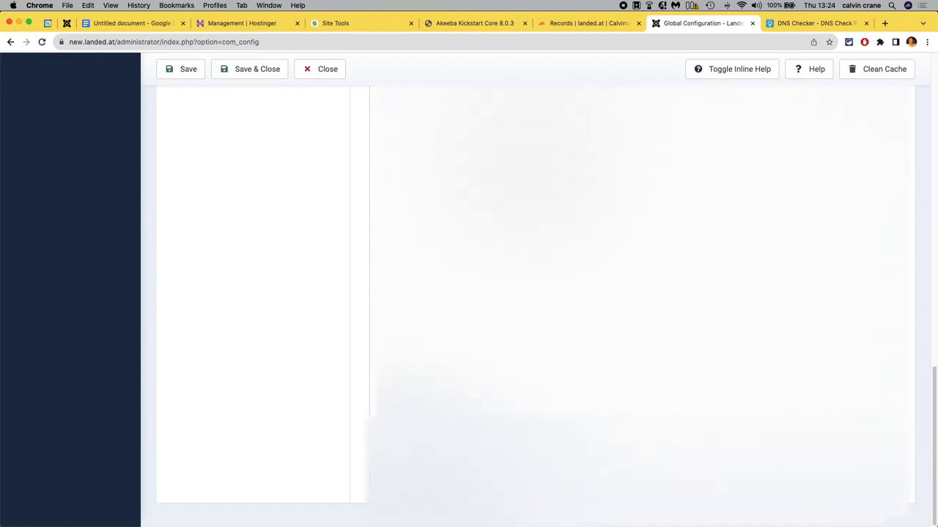
scroll(630, 300, "up", 15)
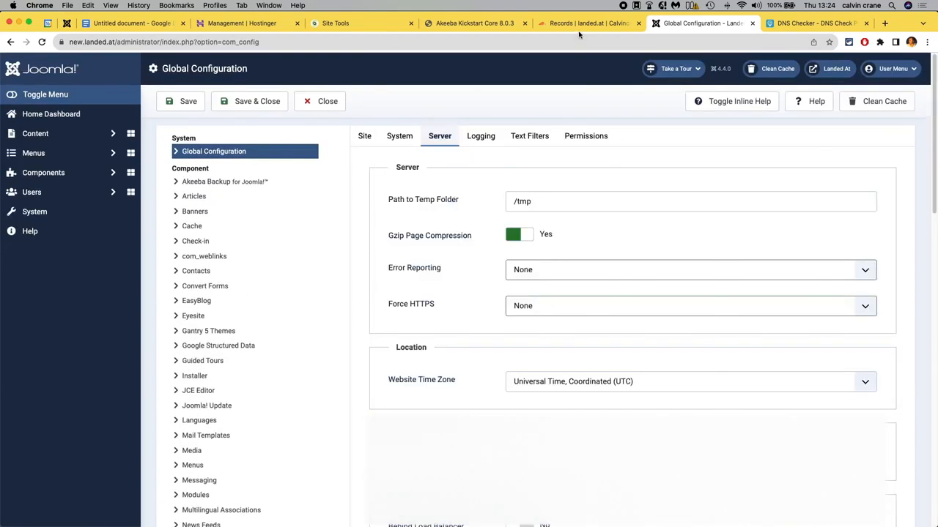
In Cloudflare DNS, copy the new record's IP and set the www A record's IPv4 address to 195.35.38.141.
left_click(578, 25)
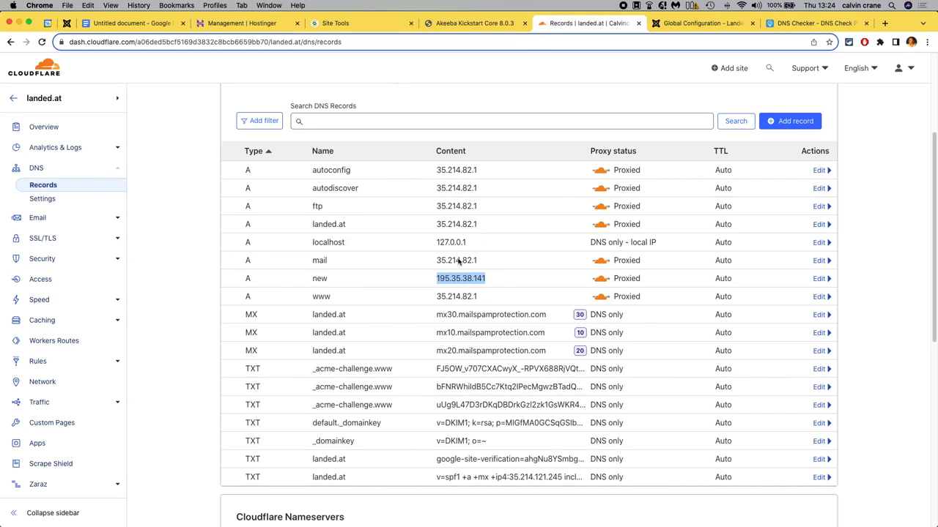
left_click(494, 299)
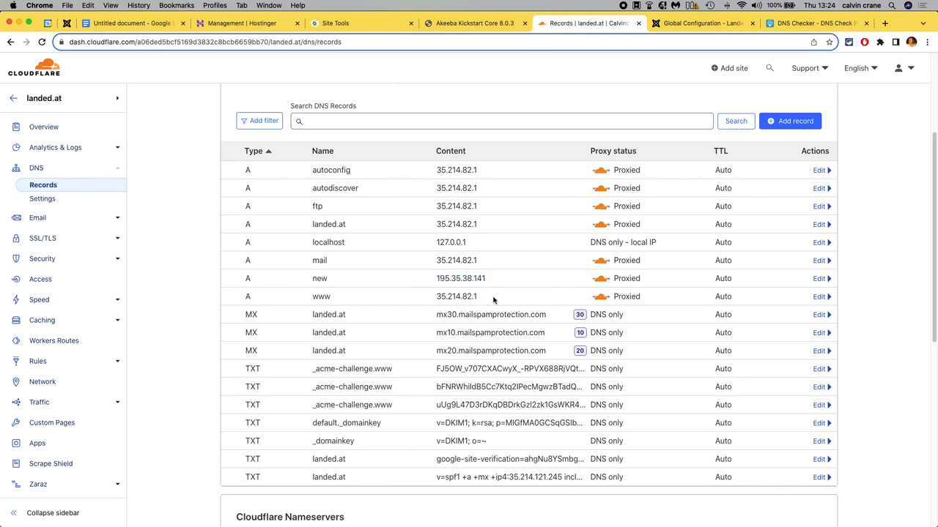
left_click_drag(488, 281, 435, 283)
key("super+c")
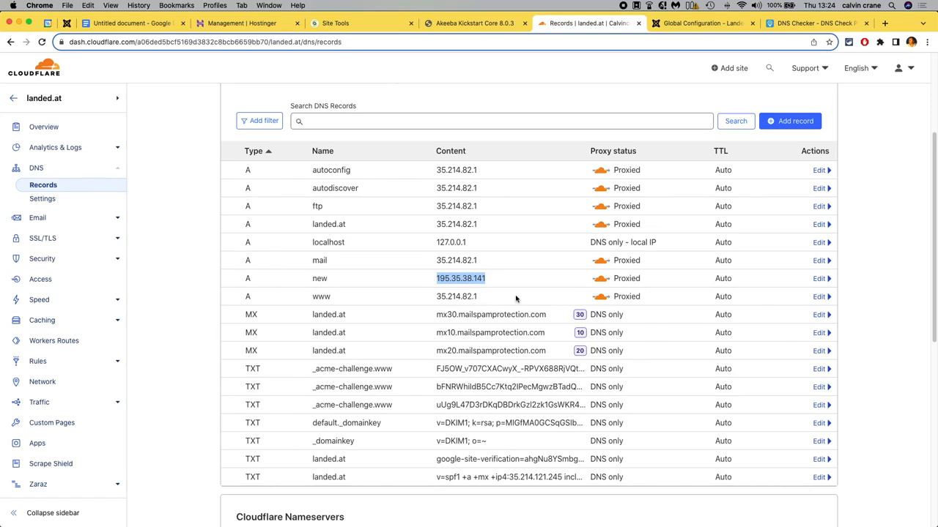
left_click(819, 297)
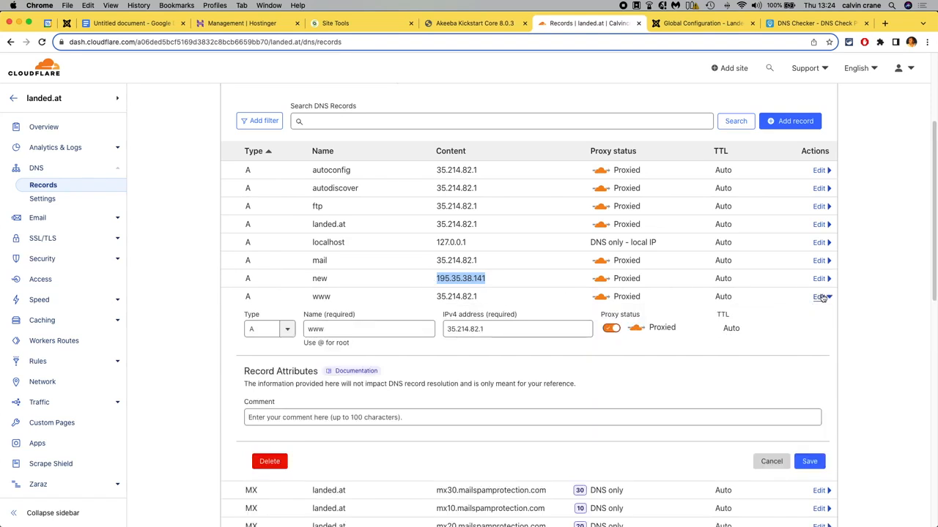
left_click(446, 329)
key("super+a")
key("super+v")
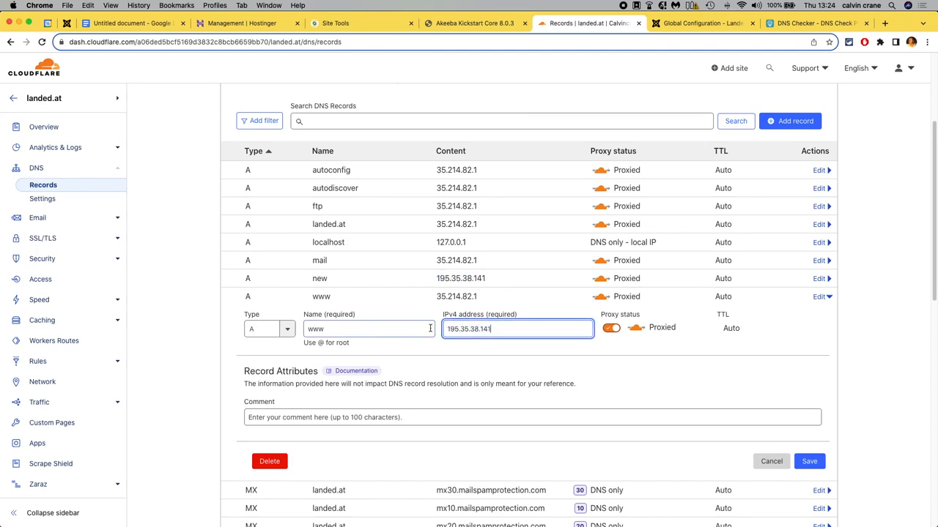
left_click(811, 461)
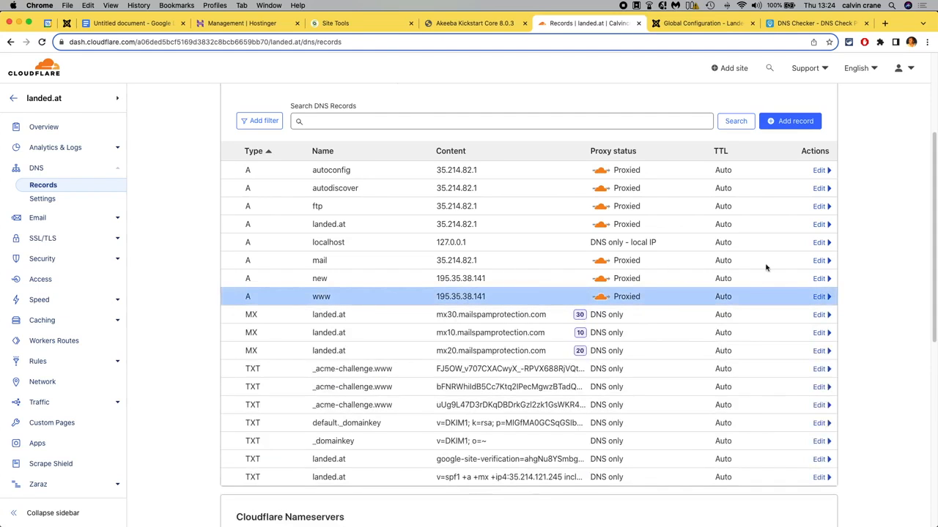
Set the mail A record's IPv4 address to 195.35.38.141 and save it.
left_click(818, 261)
left_click_drag(496, 292, 444, 294)
key("super+v")
left_click(809, 425)
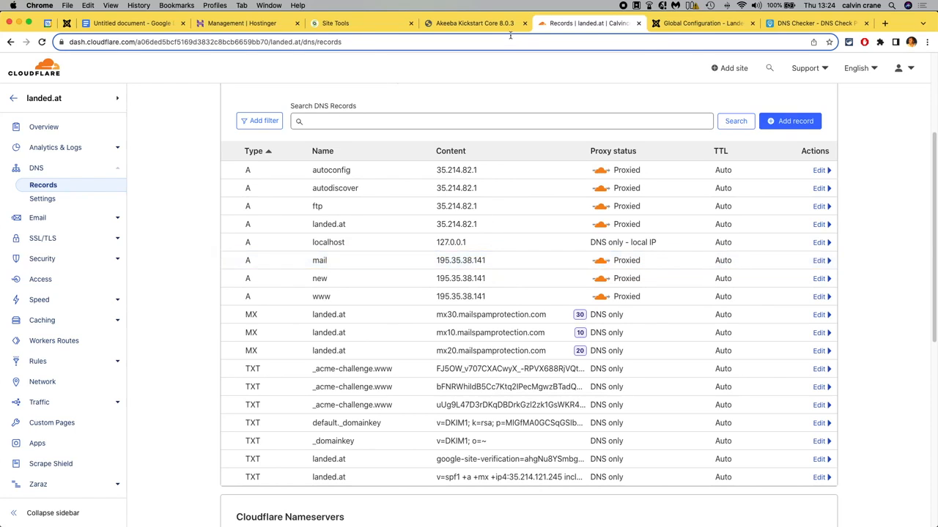
Review the end-steps checklist in the Joomla migration notes document.
left_click(139, 22)
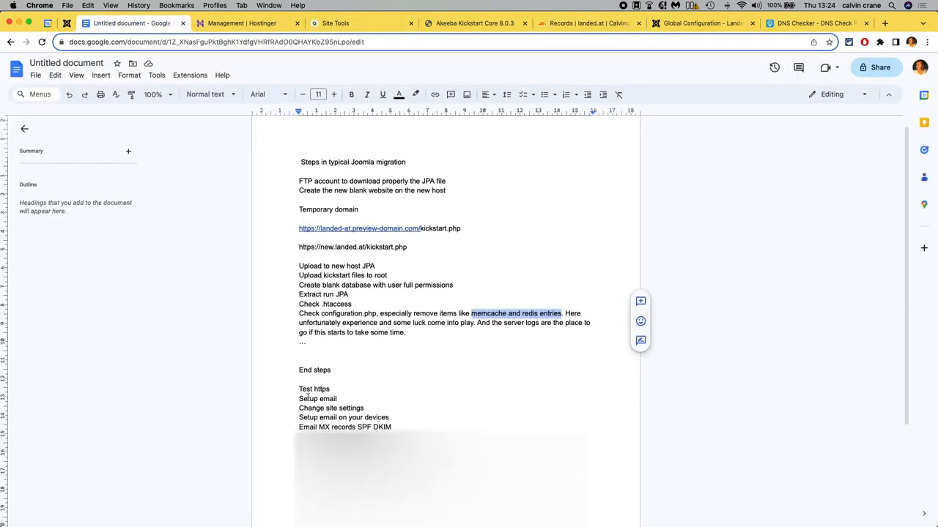
left_click_drag(299, 393, 366, 418)
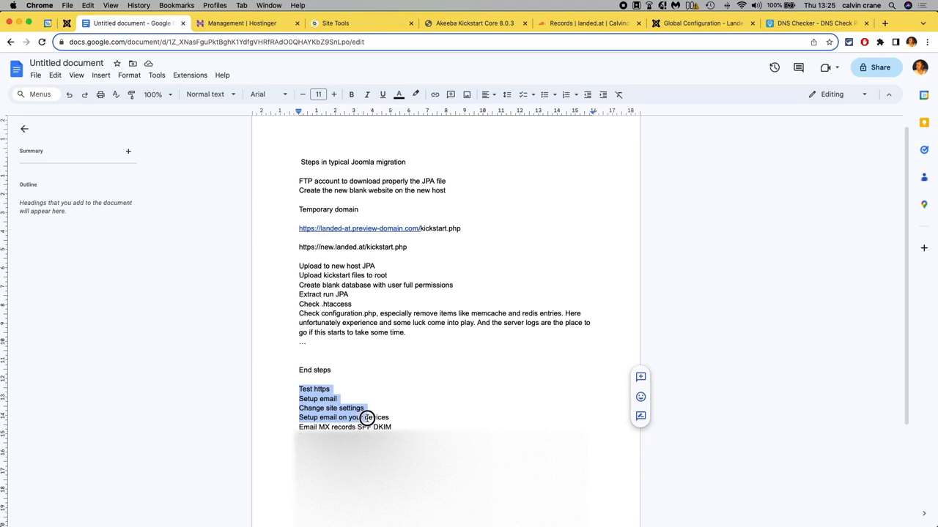
scroll(337, 427, "down", 2)
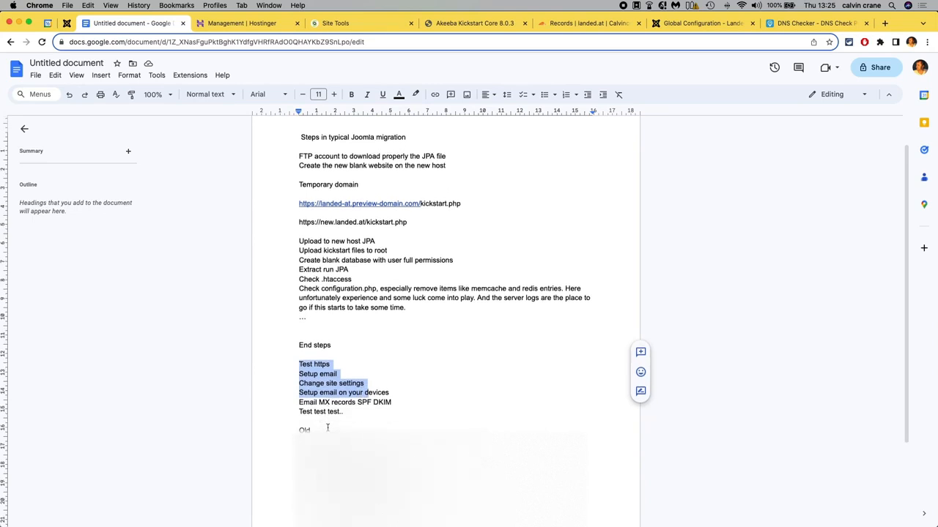
left_click_drag(367, 502, 291, 431)
scroll(446, 322, "up", 3)
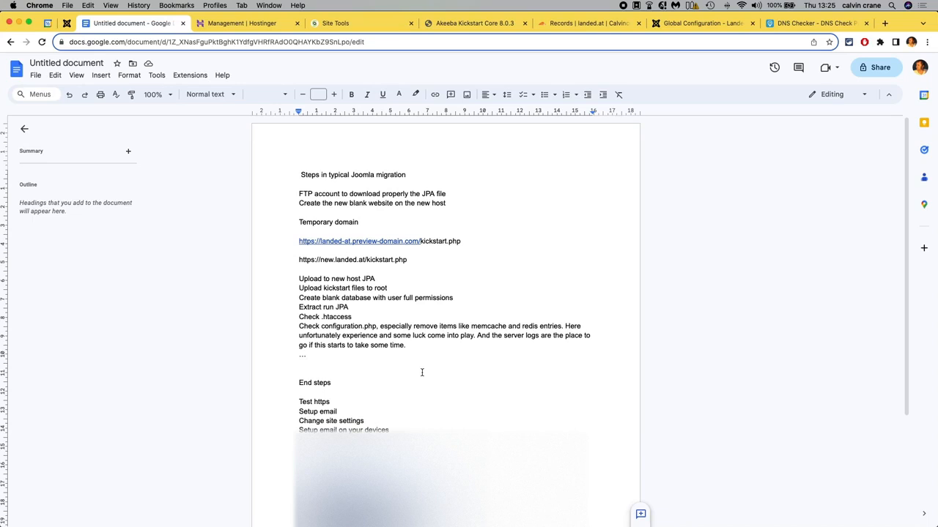
scroll(422, 373, "down", 5)
scroll(422, 373, "up", 5)
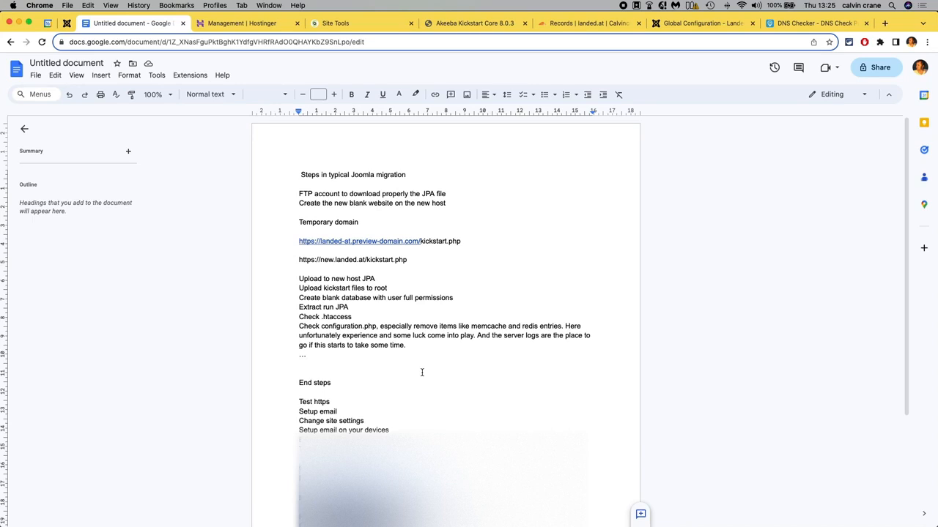
left_click(523, 264)
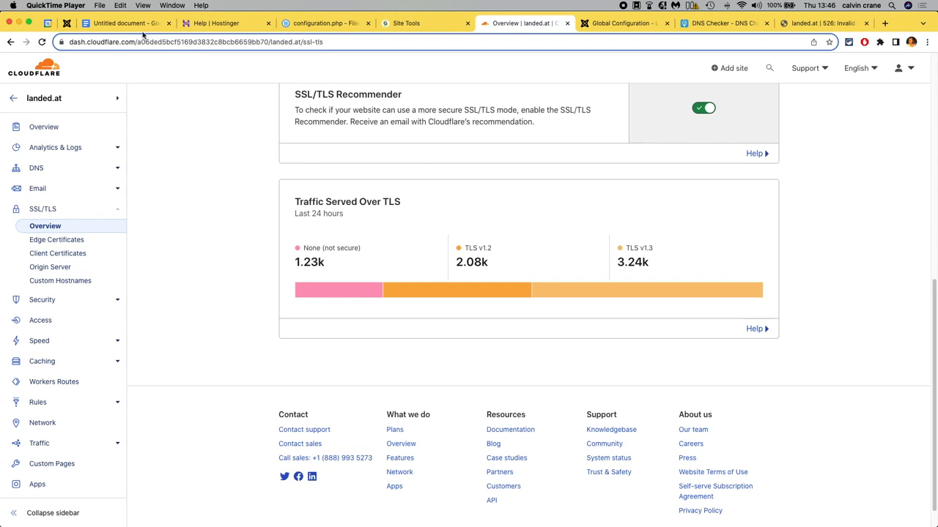
Check DNS propagation for landed.at and review the A records in the Cloudflare DNS list.
left_click(119, 25)
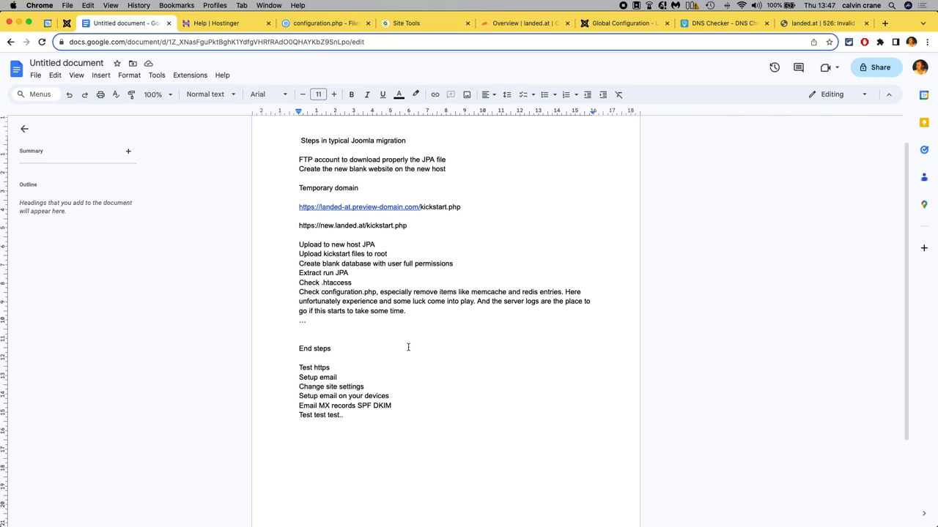
left_click(689, 27)
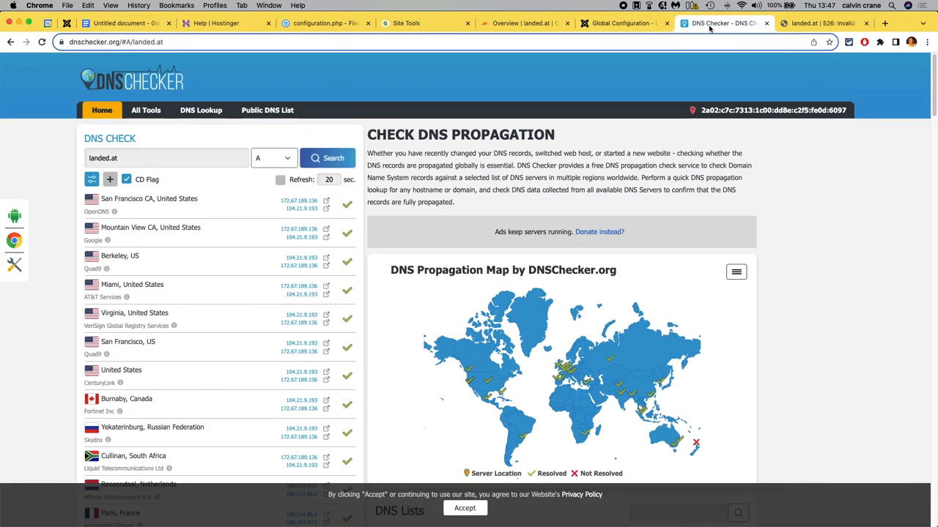
left_click_drag(130, 158, 84, 158)
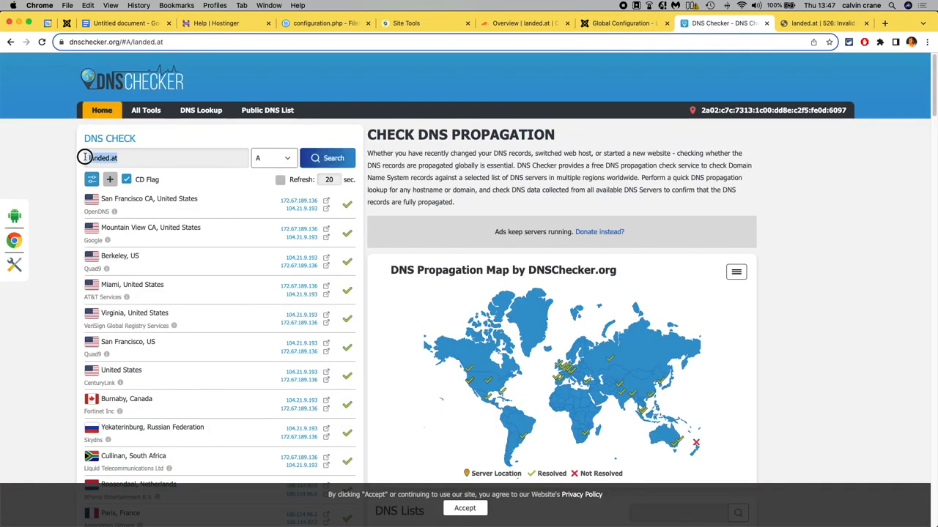
left_click(507, 24)
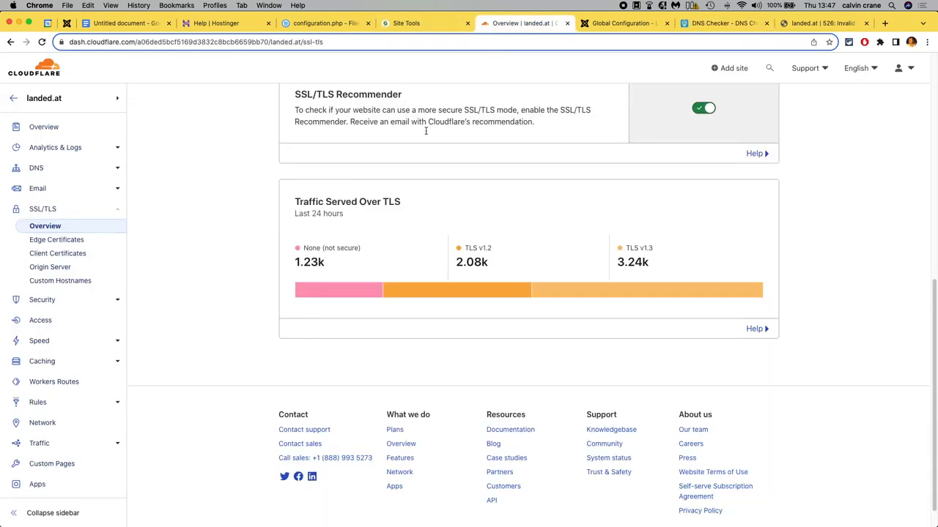
scroll(228, 213, "up", 10)
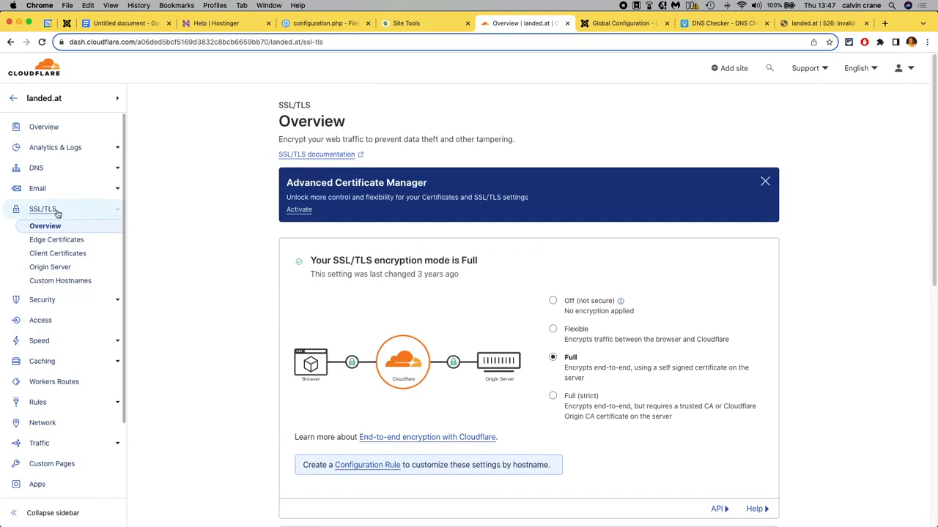
left_click(42, 169)
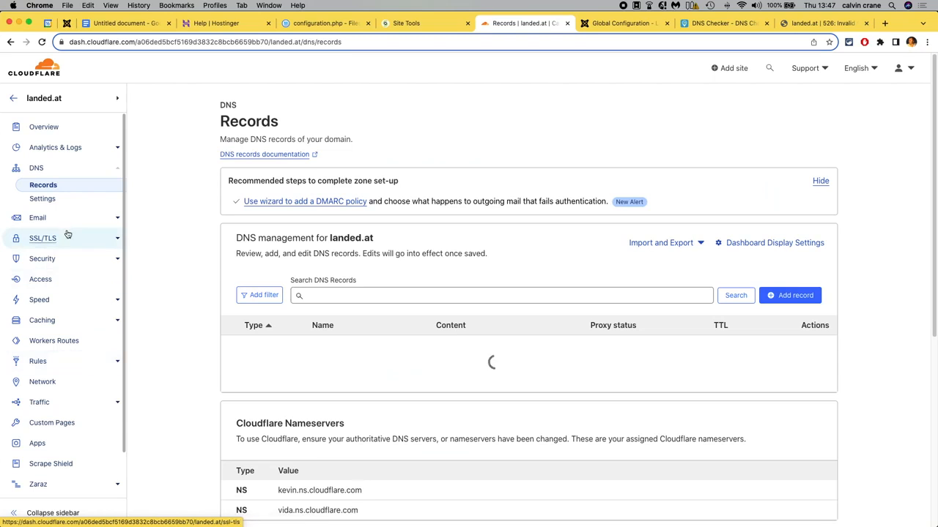
scroll(196, 360, "down", 5)
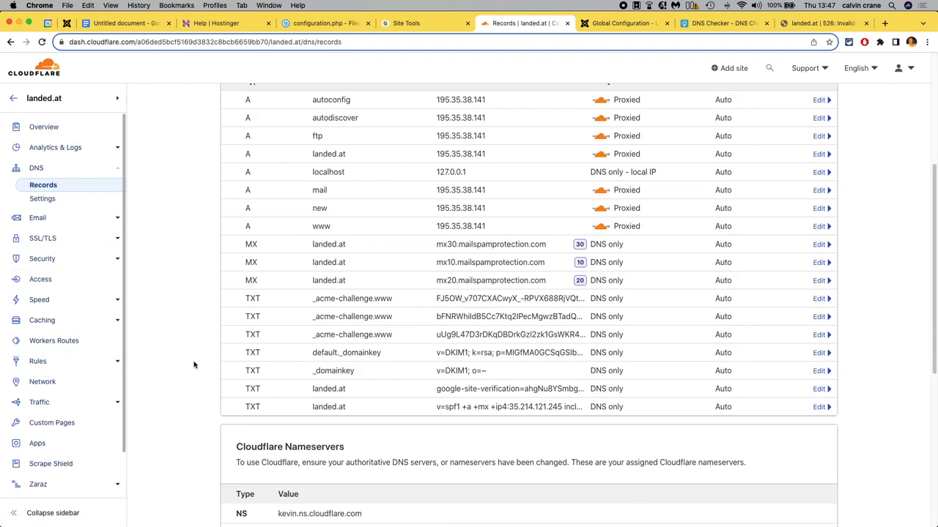
Review the A and MX records in the Cloudflare DNS list and reload the landed.at site to check it.
scroll(447, 244, "down", 1)
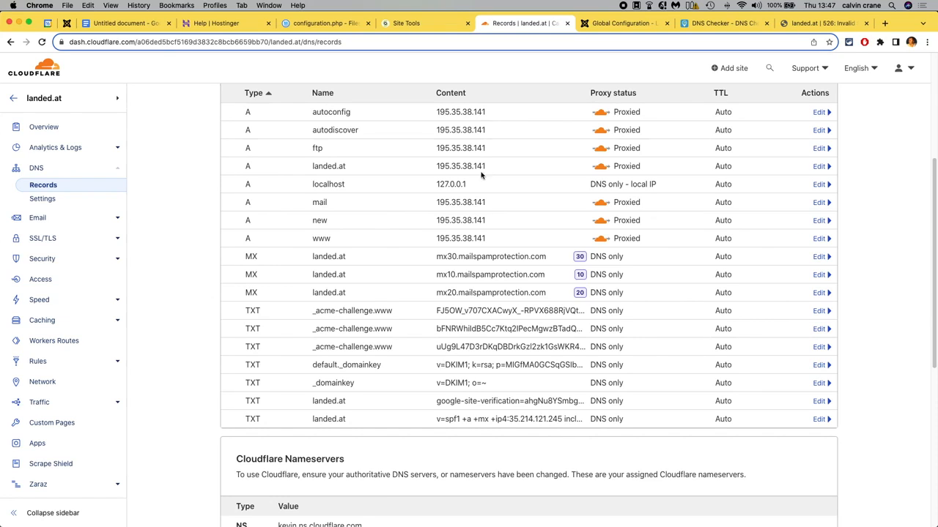
left_click_drag(437, 256, 547, 256)
scroll(484, 269, "up", 1)
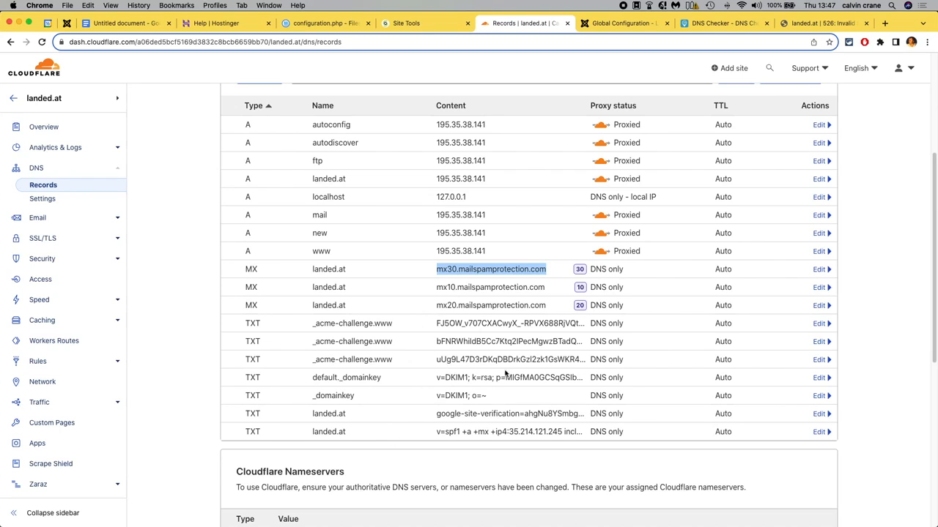
scroll(452, 335, "up", 2)
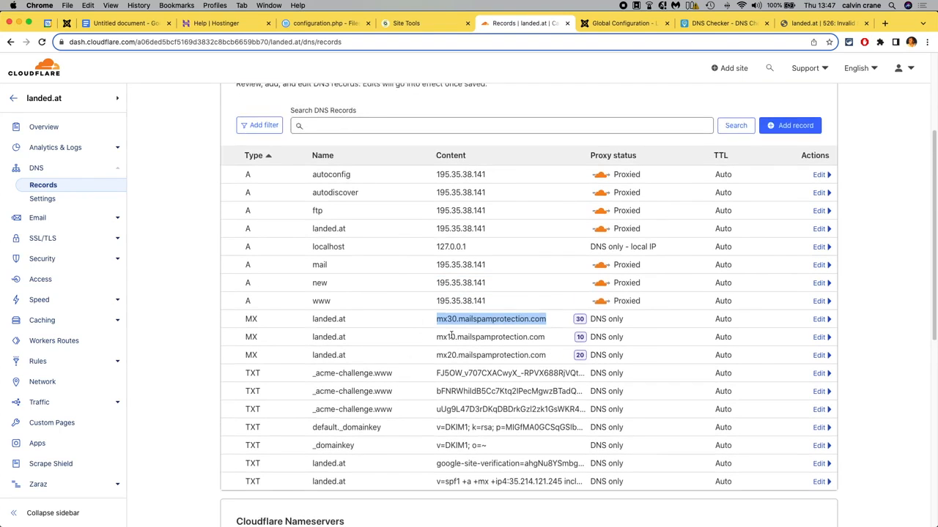
left_click_drag(505, 177, 434, 177)
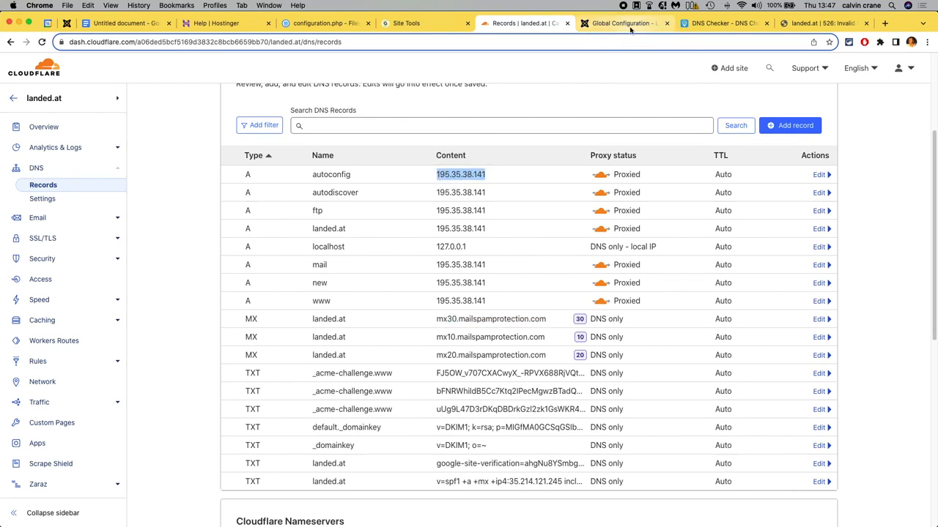
left_click(817, 24)
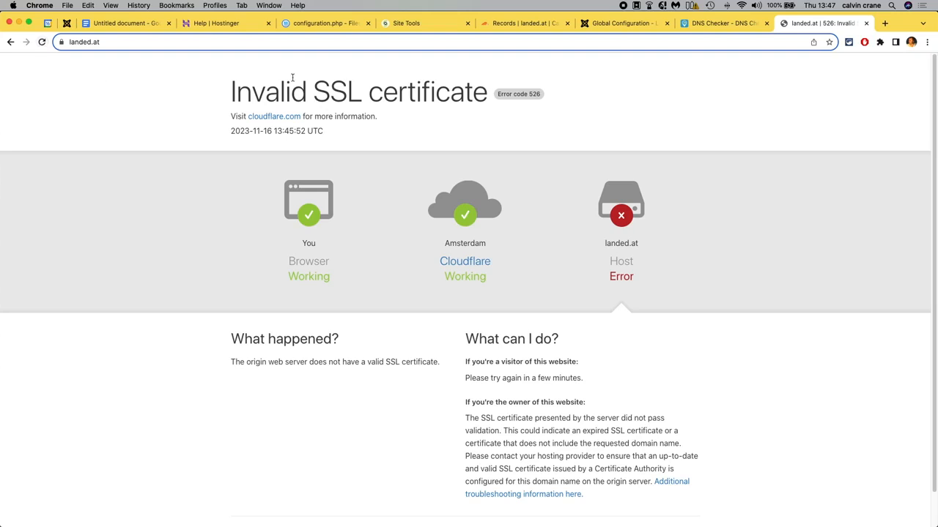
left_click(42, 41)
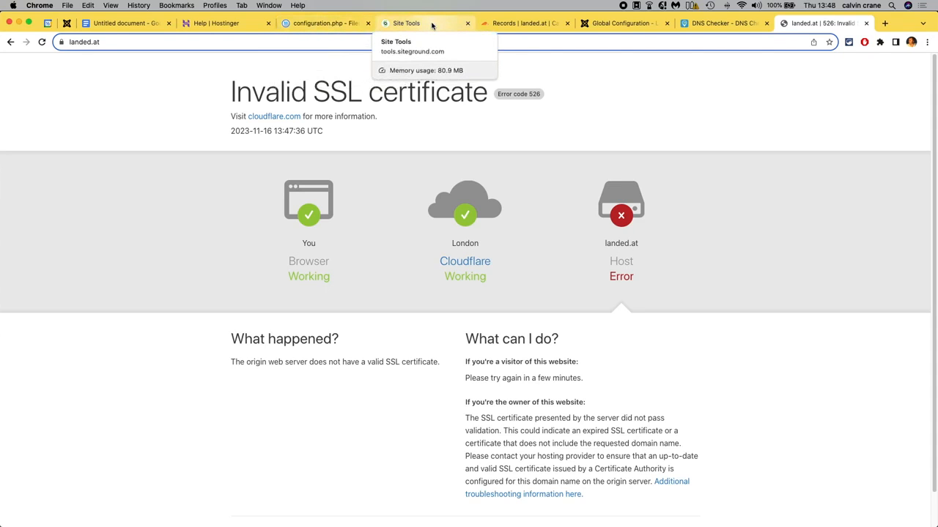
left_click(515, 23)
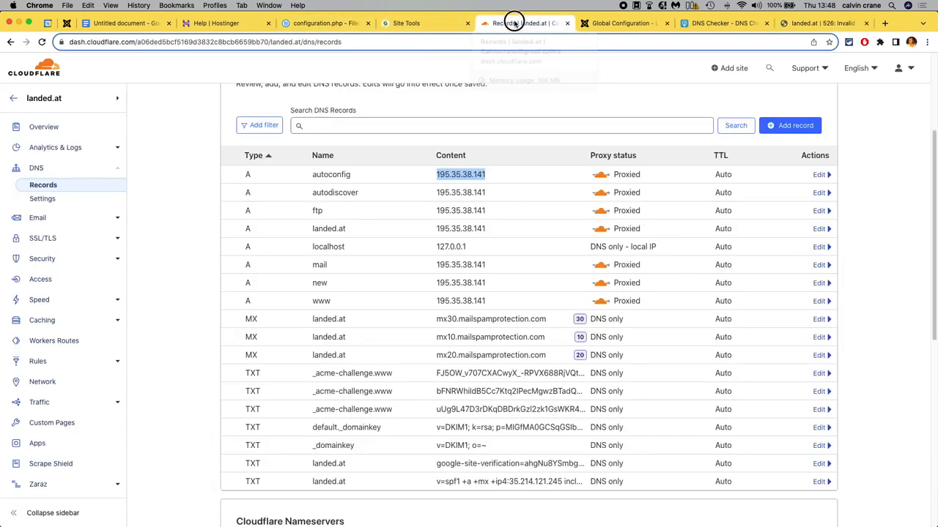
left_click(47, 239)
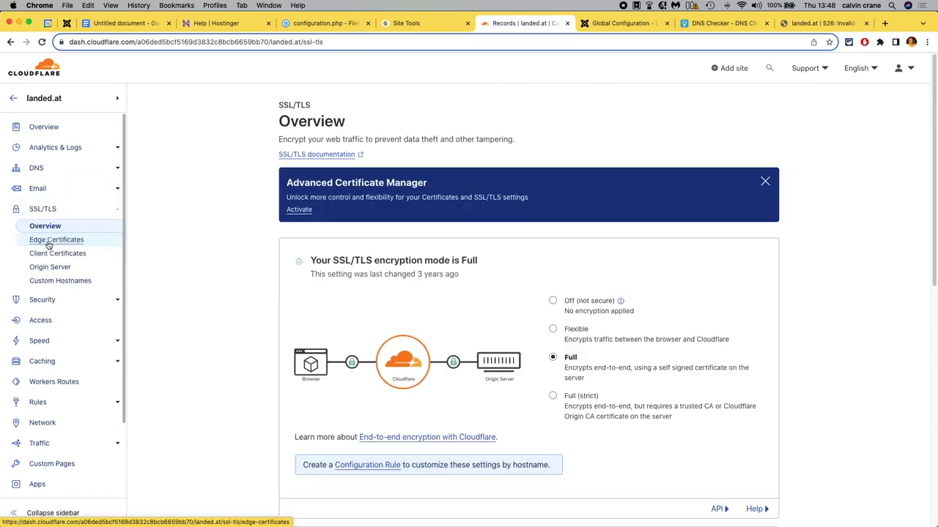
left_click(553, 301)
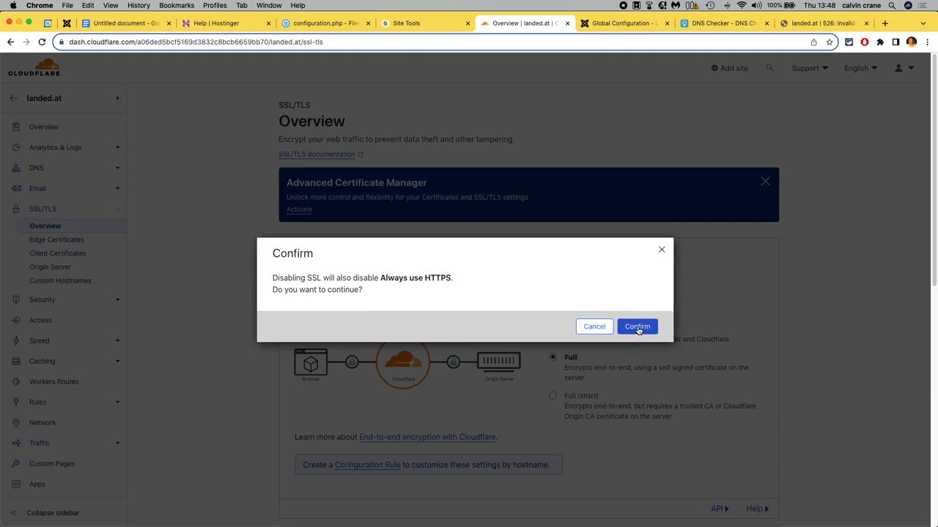
left_click(599, 331)
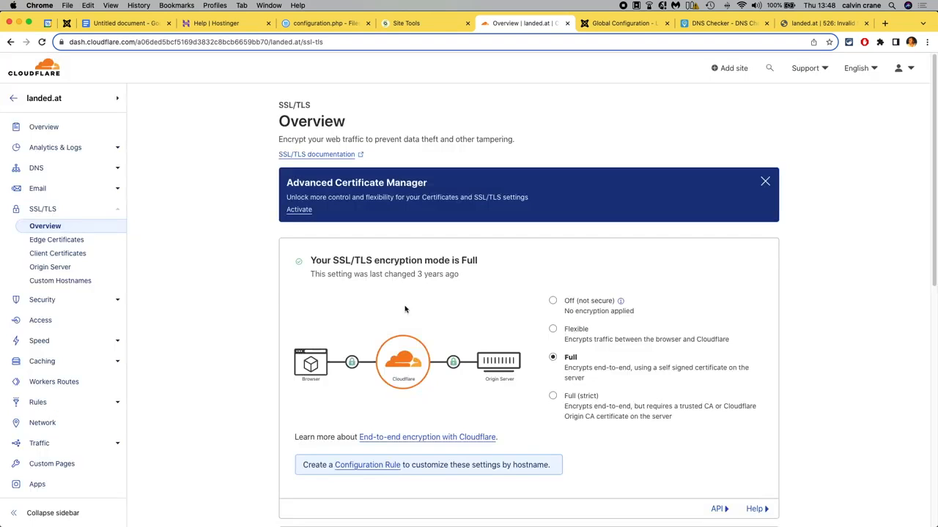
Disable Universal SSL in Cloudflare's Edge Certificates, acknowledging the warning.
left_click(57, 240)
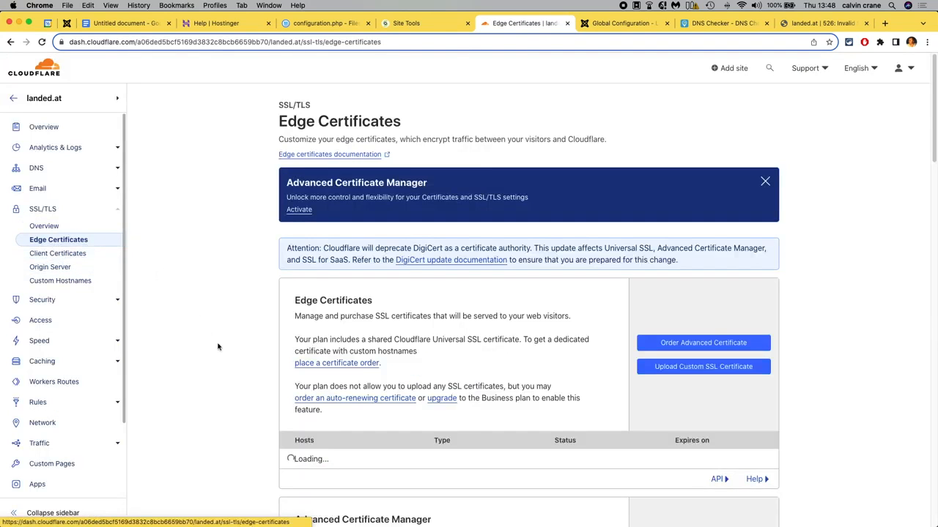
scroll(218, 346, "down", 12)
scroll(242, 367, "down", 7)
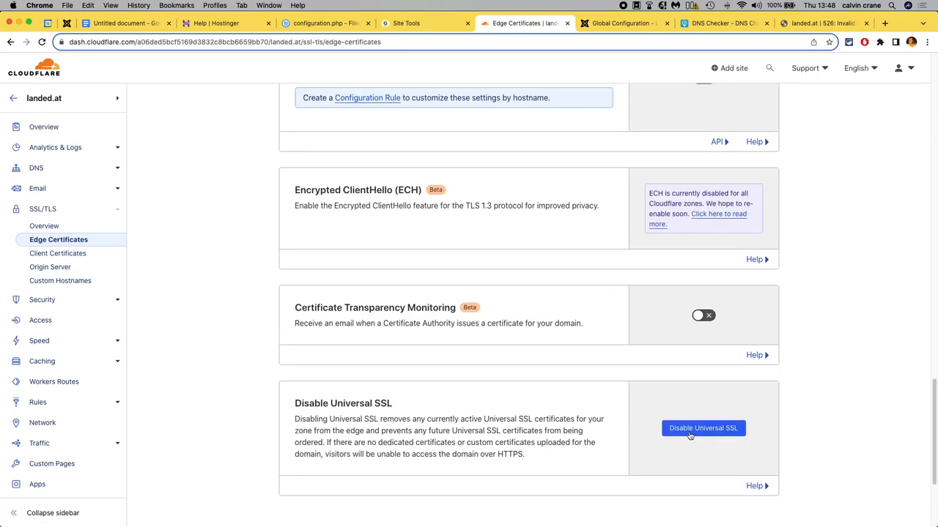
left_click(705, 431)
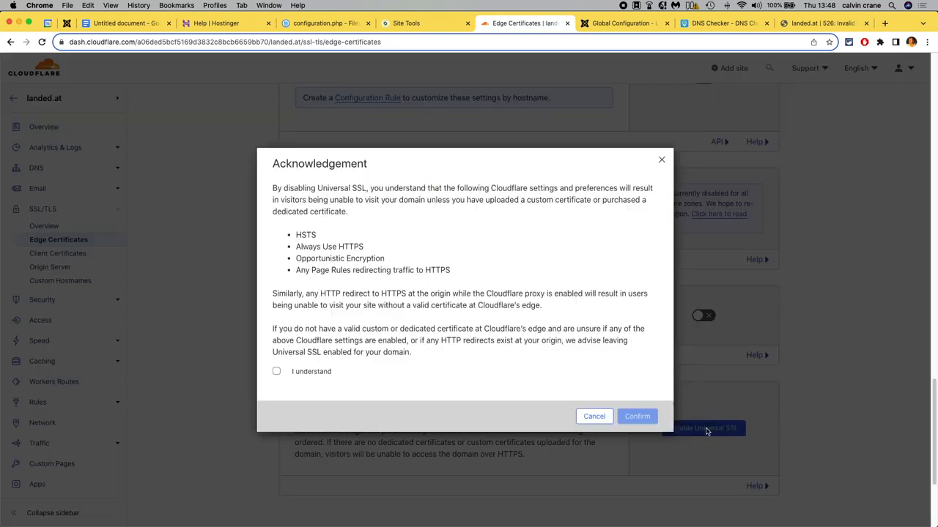
left_click(277, 371)
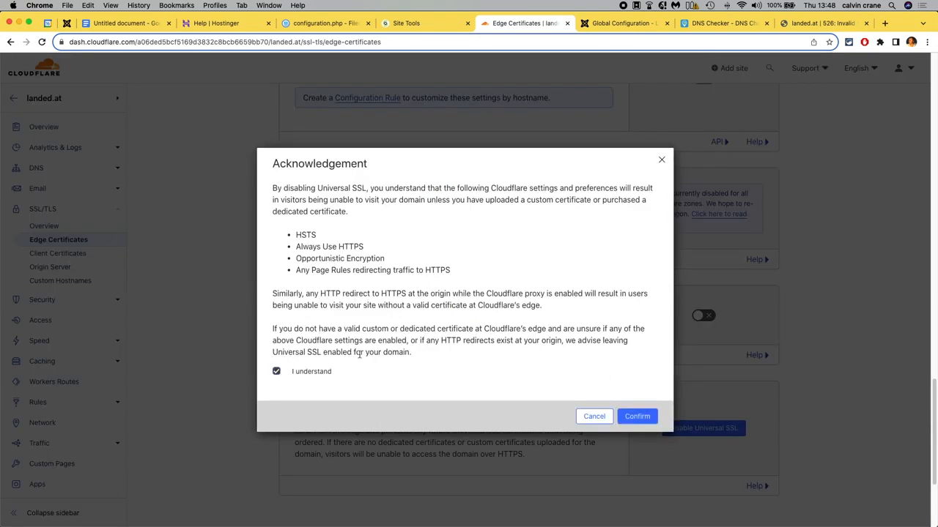
left_click(642, 422)
scroll(229, 368, "up", 15)
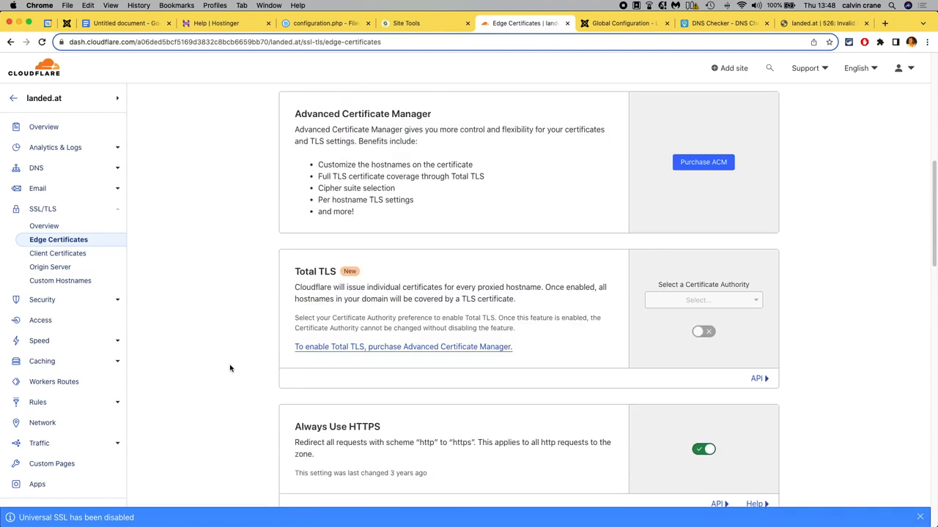
scroll(229, 367, "up", 8)
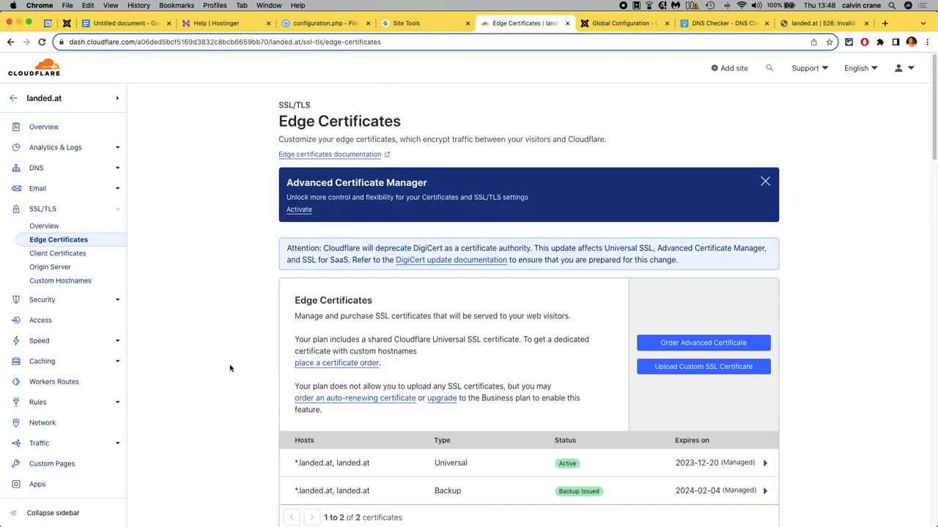
Set the Cloudflare SSL/TLS encryption mode to Off (not secure) and confirm it.
left_click(54, 227)
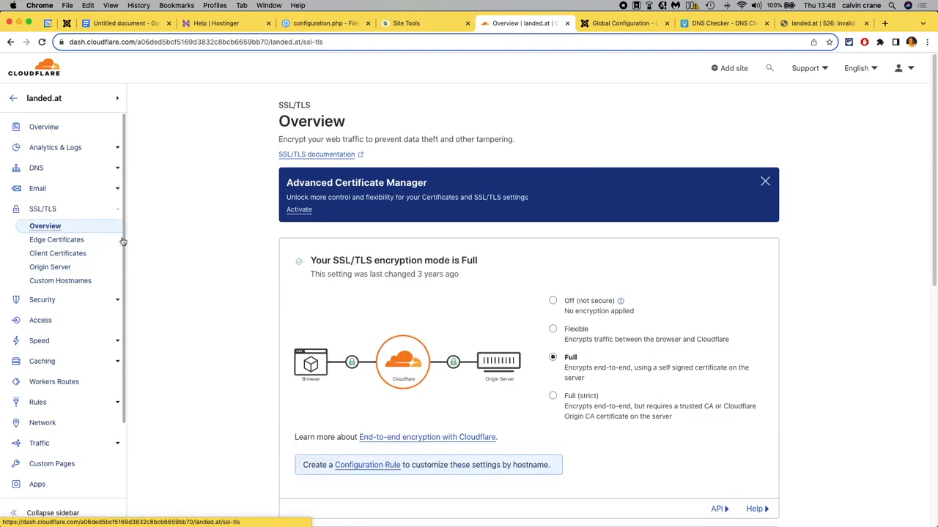
left_click(554, 301)
left_click(635, 325)
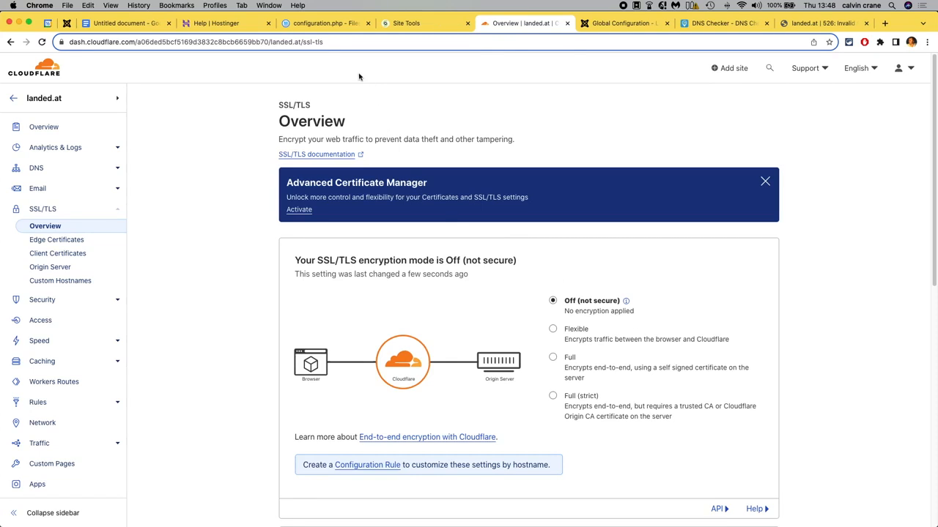
In Hostinger's SSL settings for landed.at, uninstall the SSL certificate of new.landed.at.
left_click(213, 23)
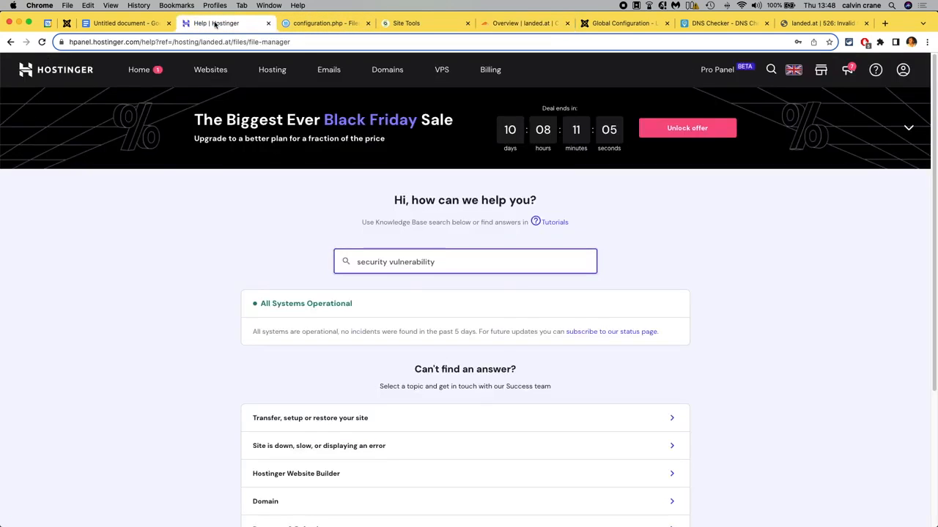
left_click(218, 72)
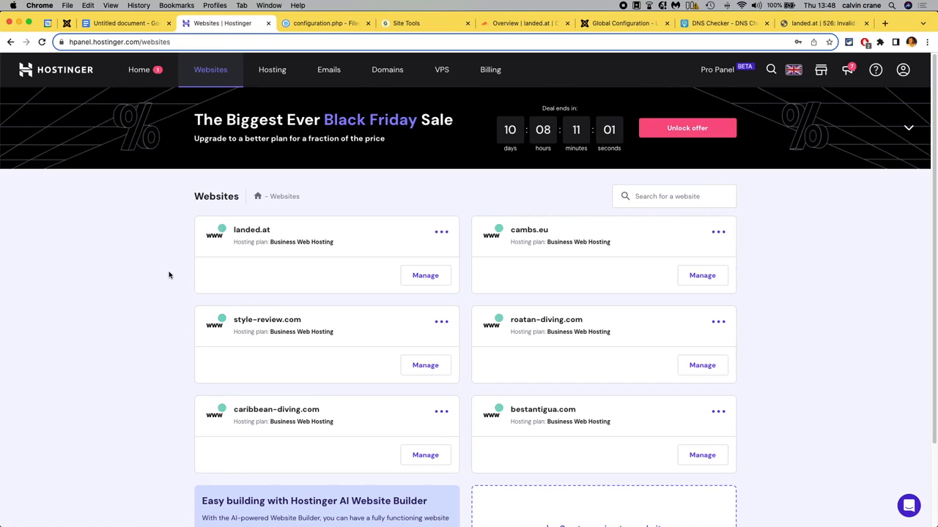
left_click(430, 281)
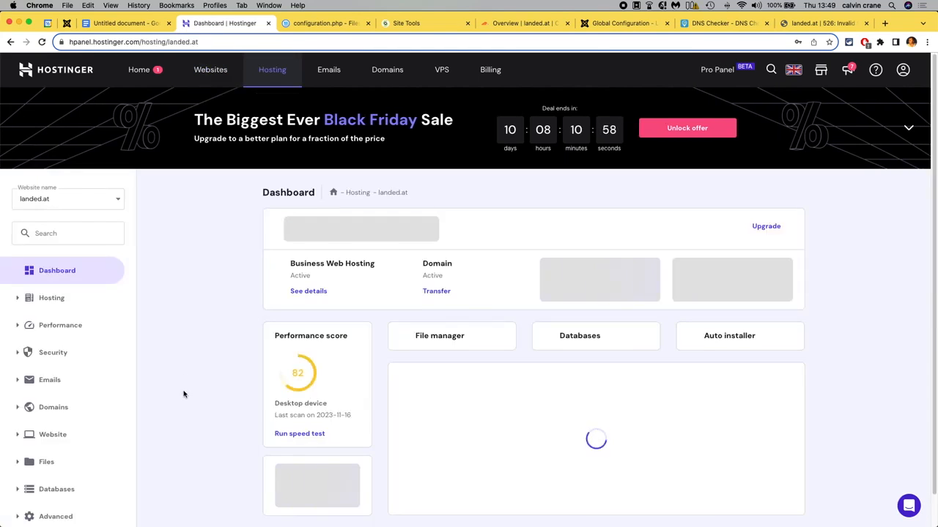
scroll(183, 394, "down", 1)
scroll(183, 394, "down", 2)
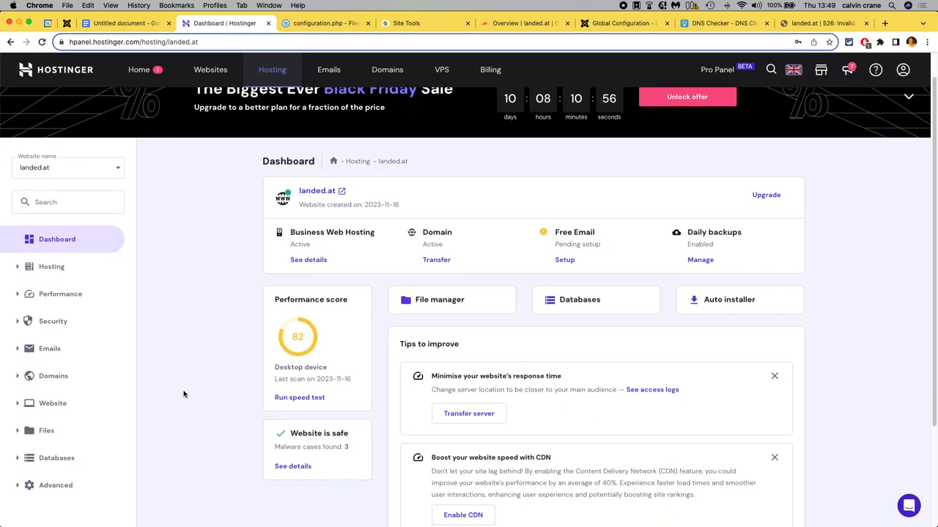
left_click(30, 322)
left_click(46, 366)
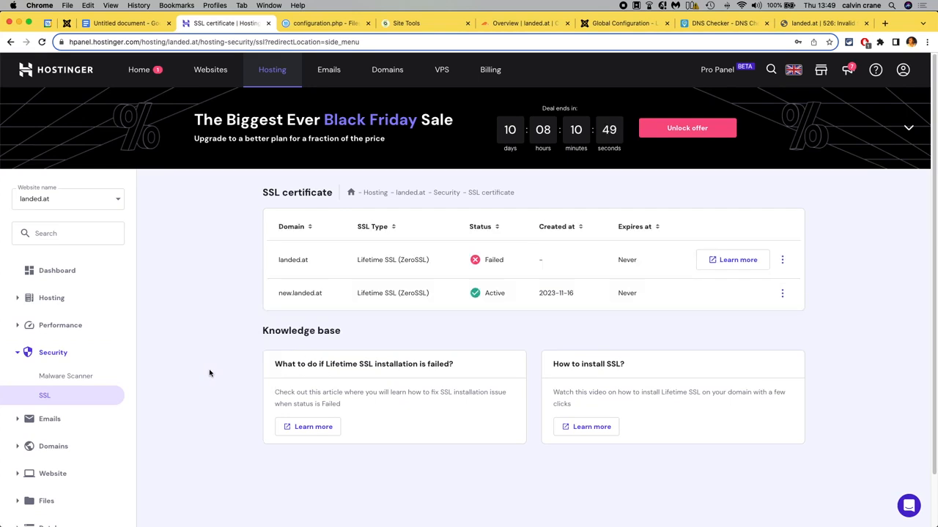
left_click(782, 293)
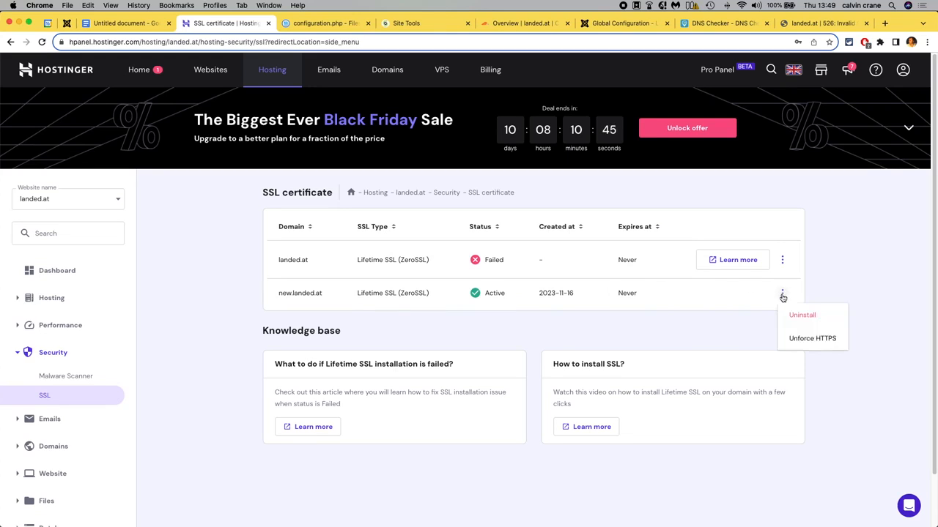
left_click(803, 316)
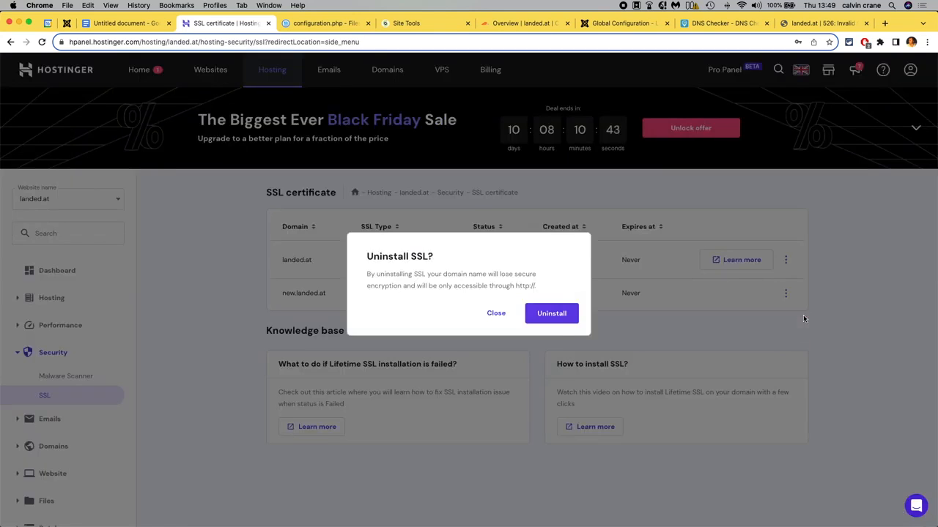
left_click(555, 320)
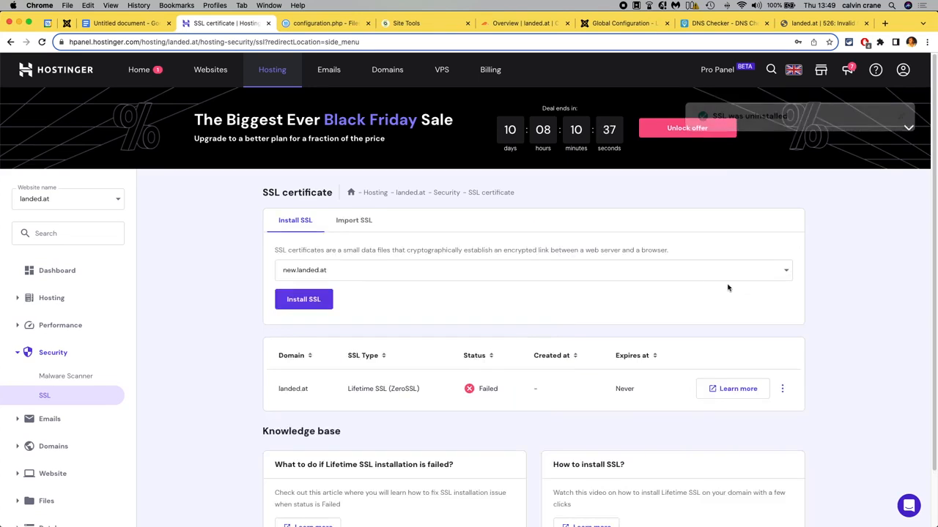
Reinstall the Lifetime SSL certificate for landed.at and close the dialog.
left_click(783, 394)
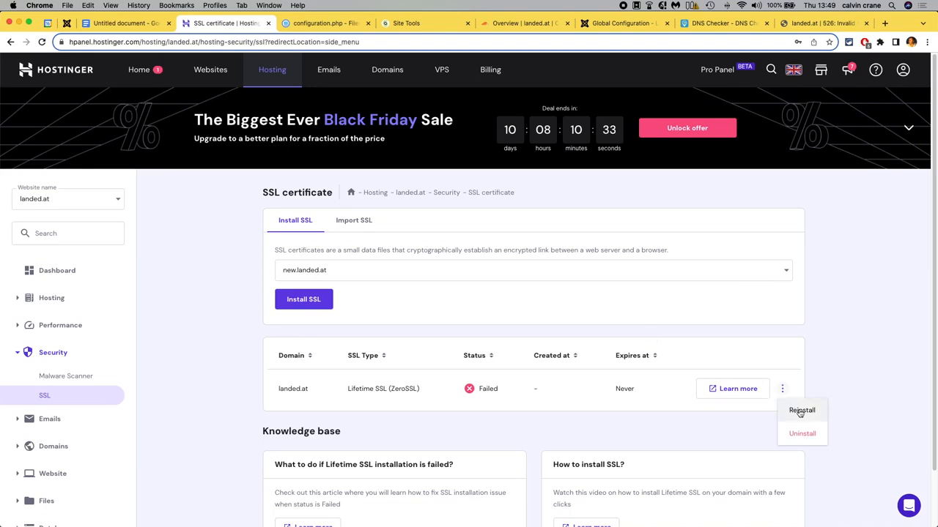
left_click(802, 411)
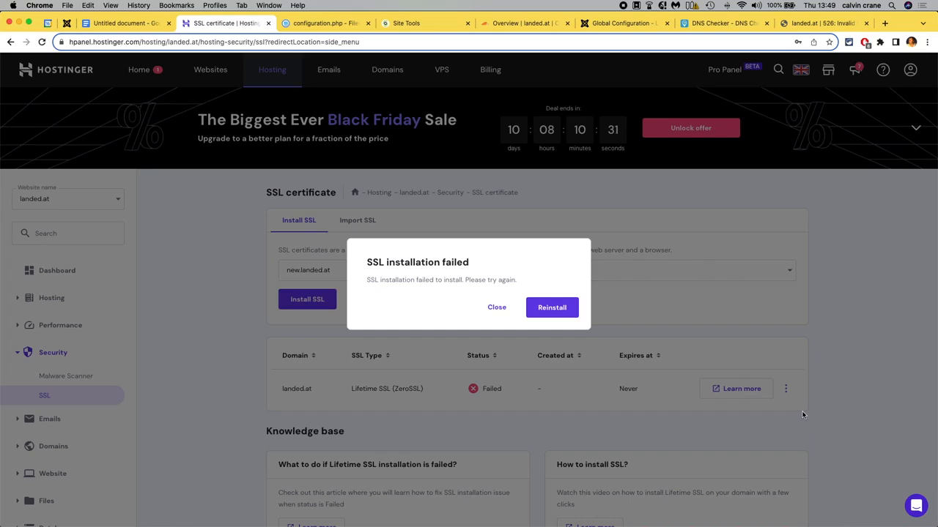
left_click(550, 309)
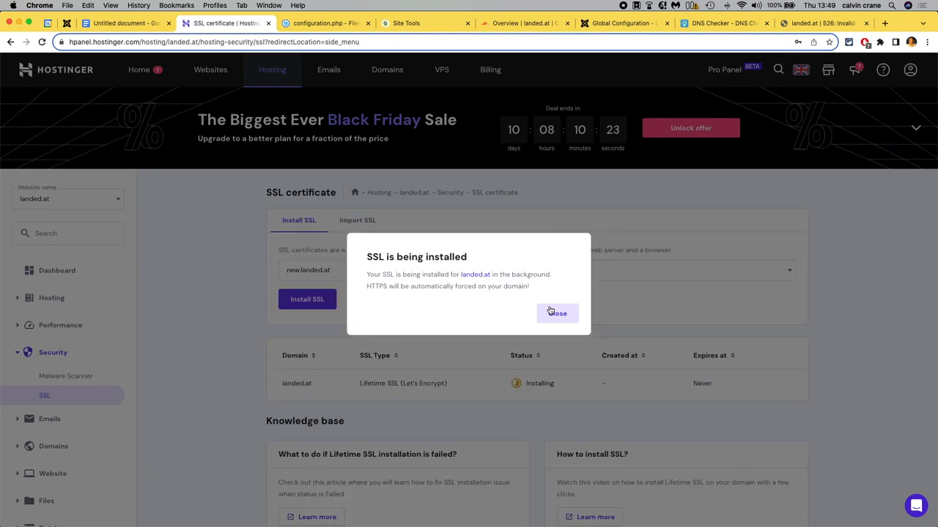
left_click(551, 313)
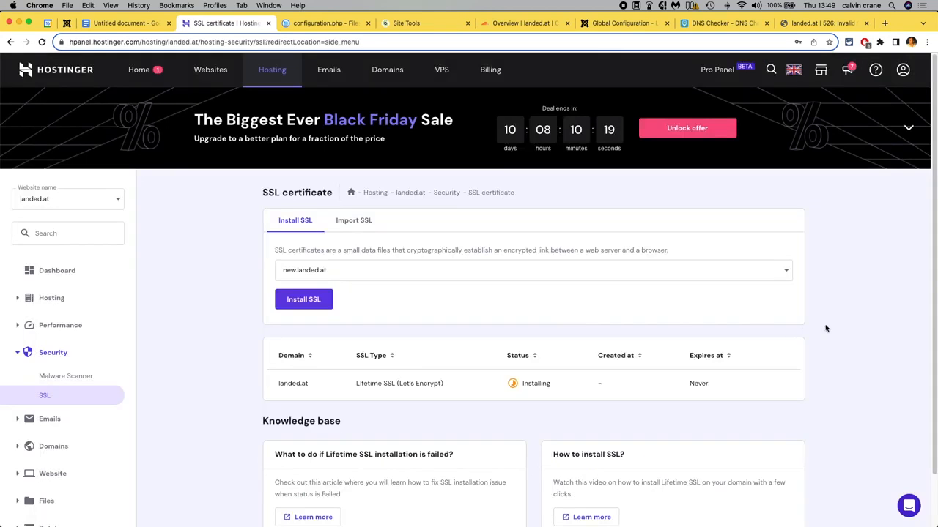